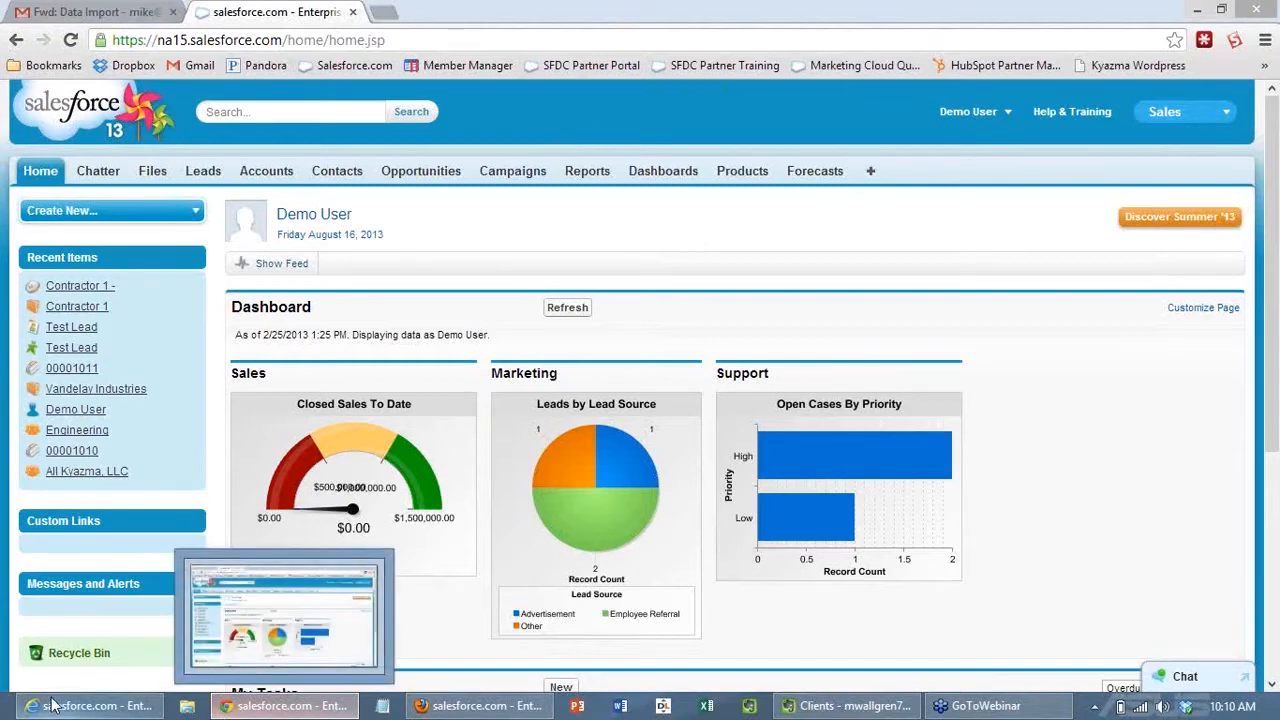
Step: Open the setup area and go to the customization settings for Accounts
mouse_move(57, 704)
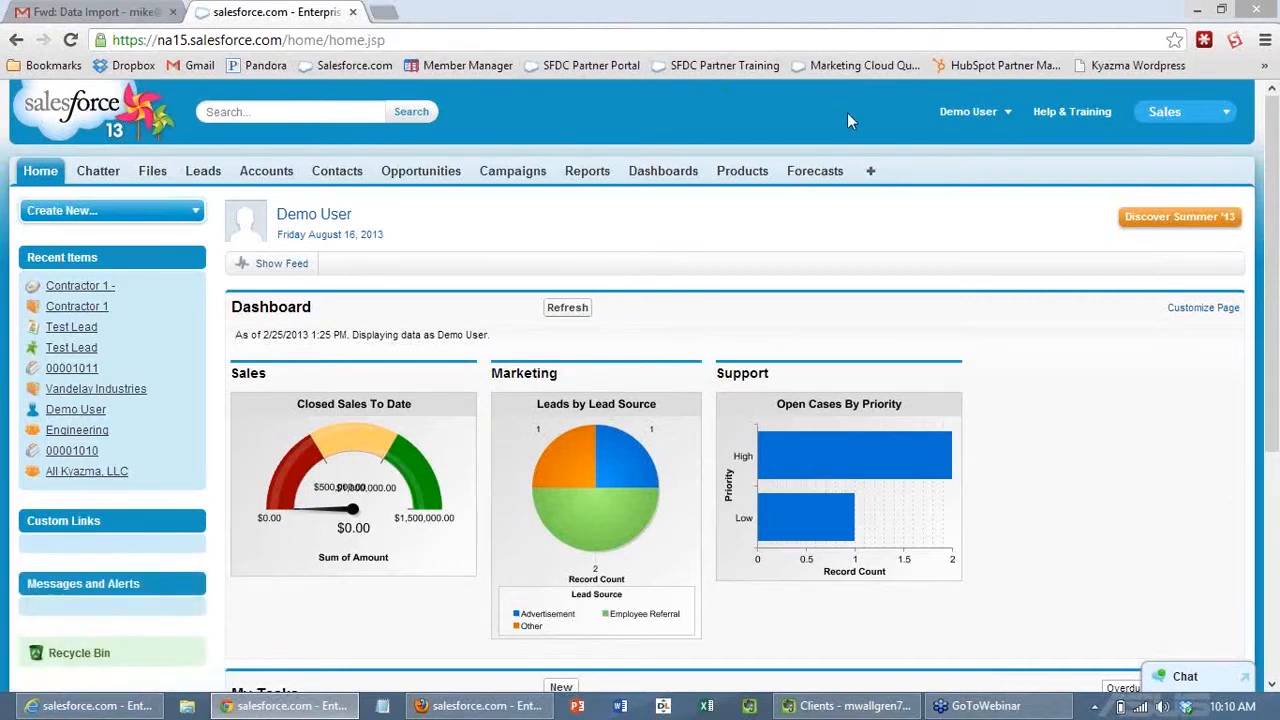
click(970, 114)
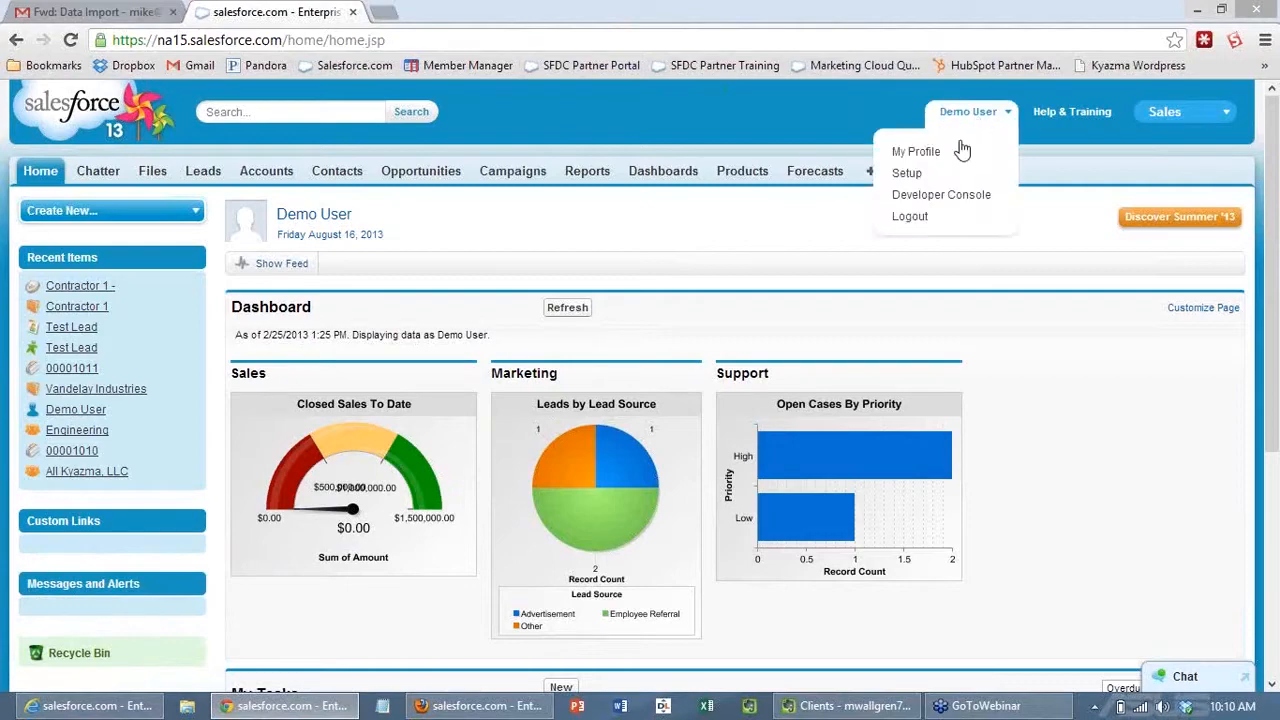
click(912, 175)
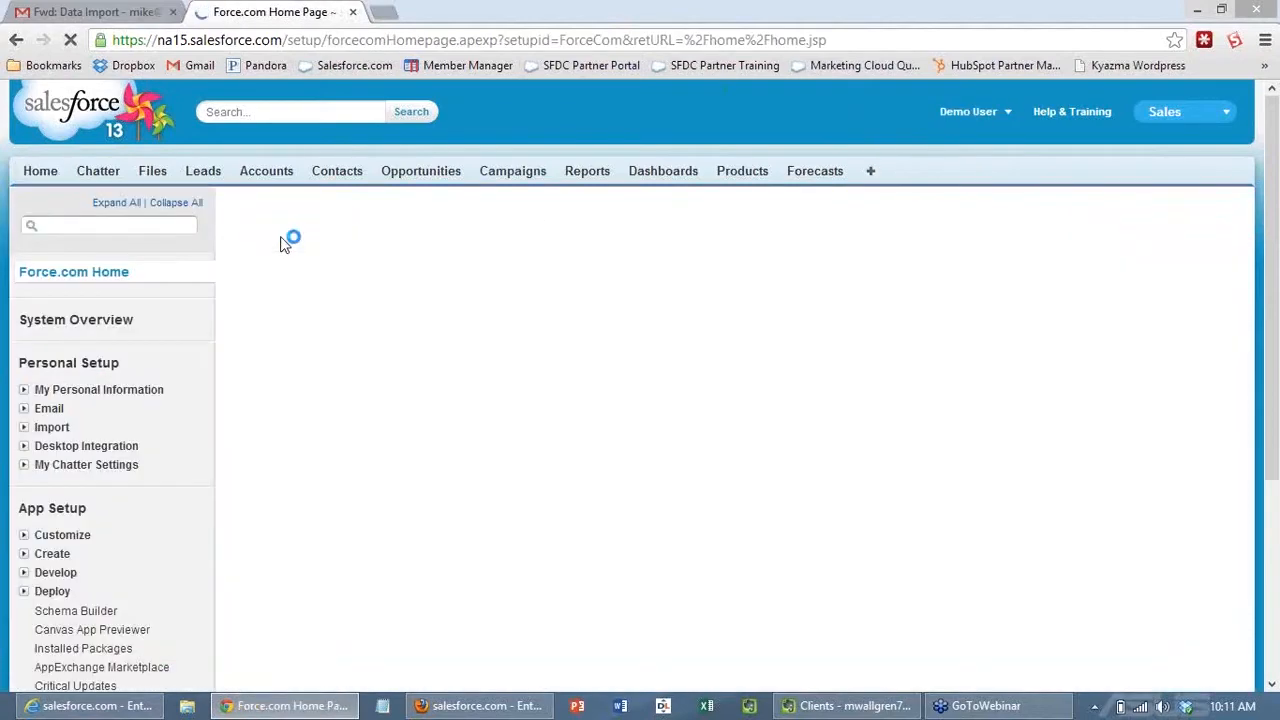
scroll(117, 393, down, 1)
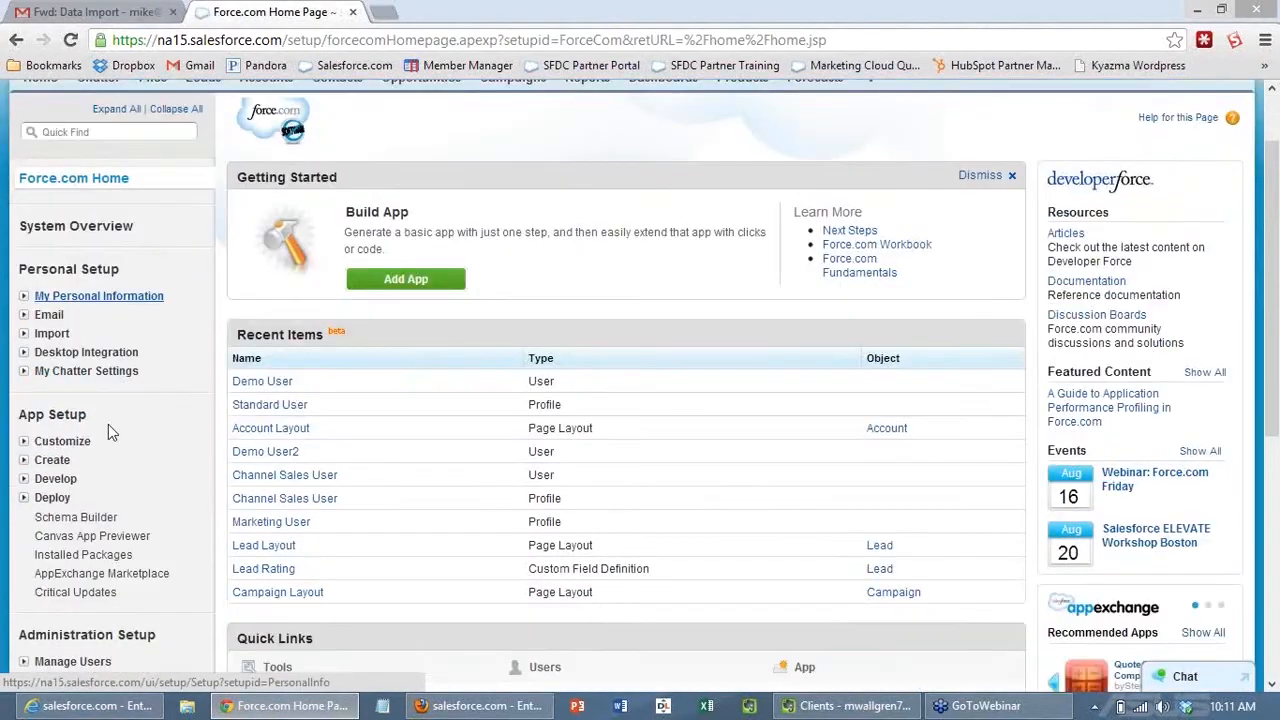
click(24, 441)
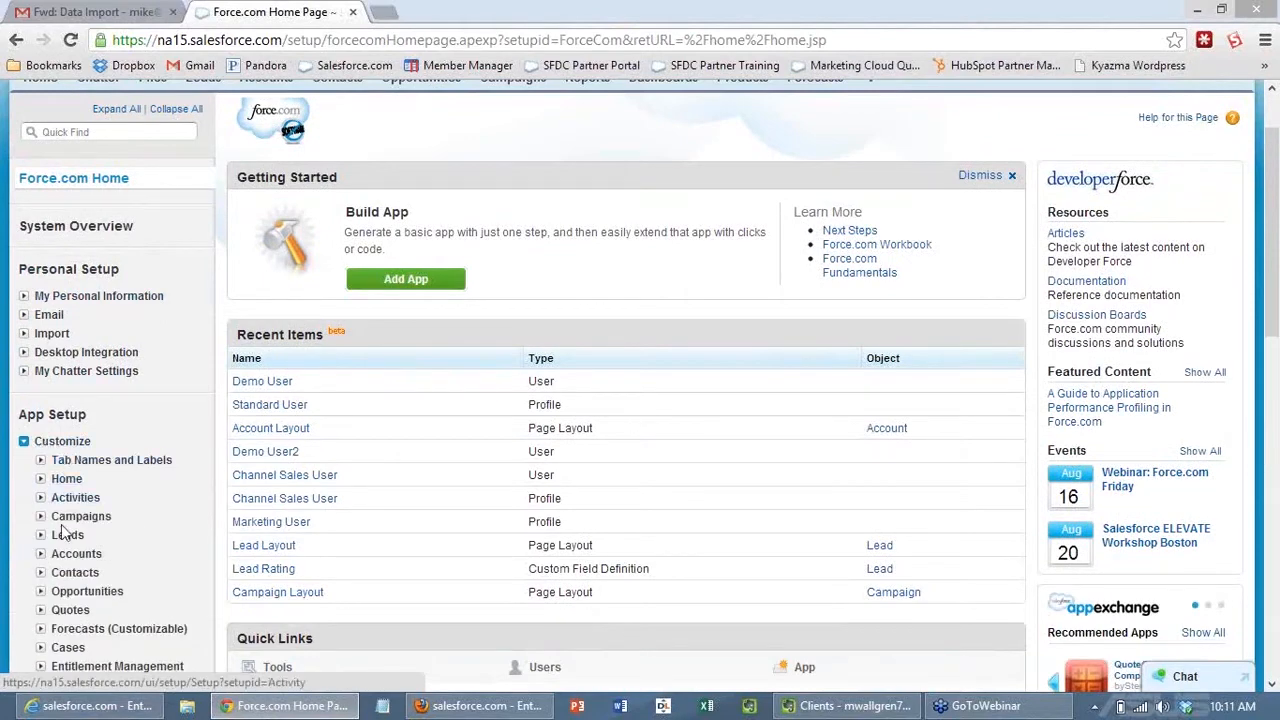
click(63, 557)
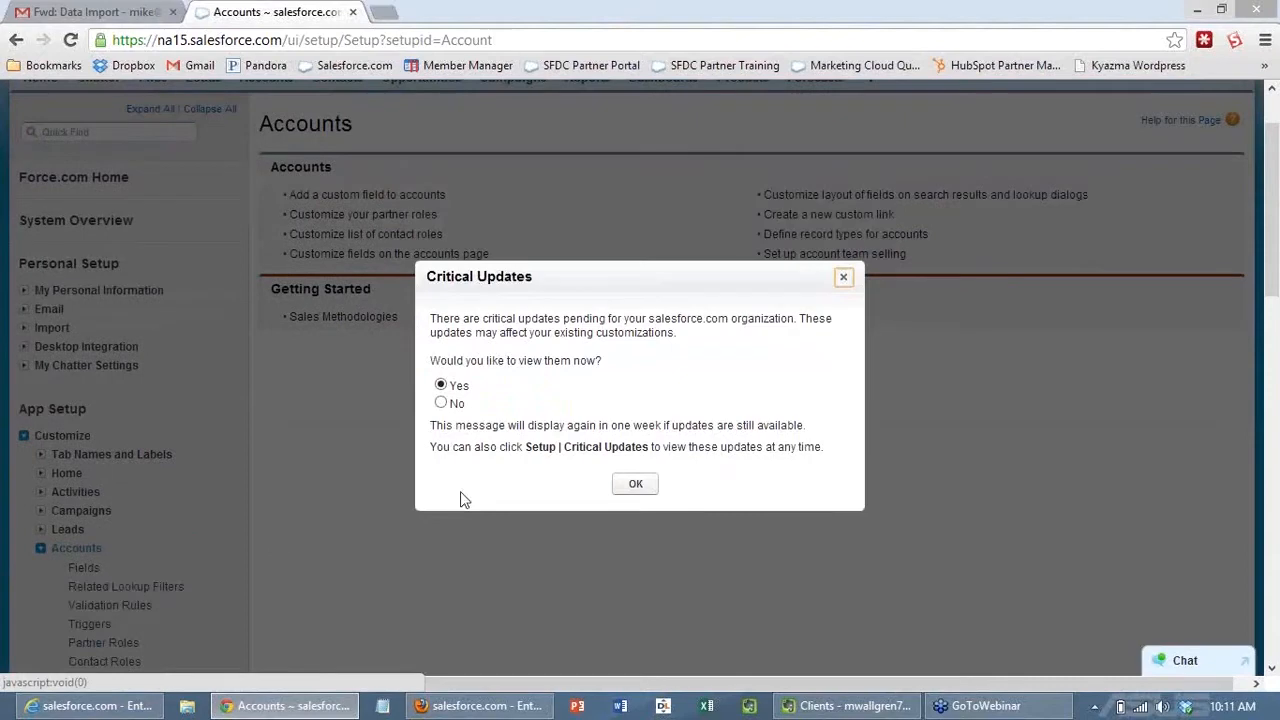
Step: Decline to view the pending critical updates and open the record types for Accounts
click(440, 402)
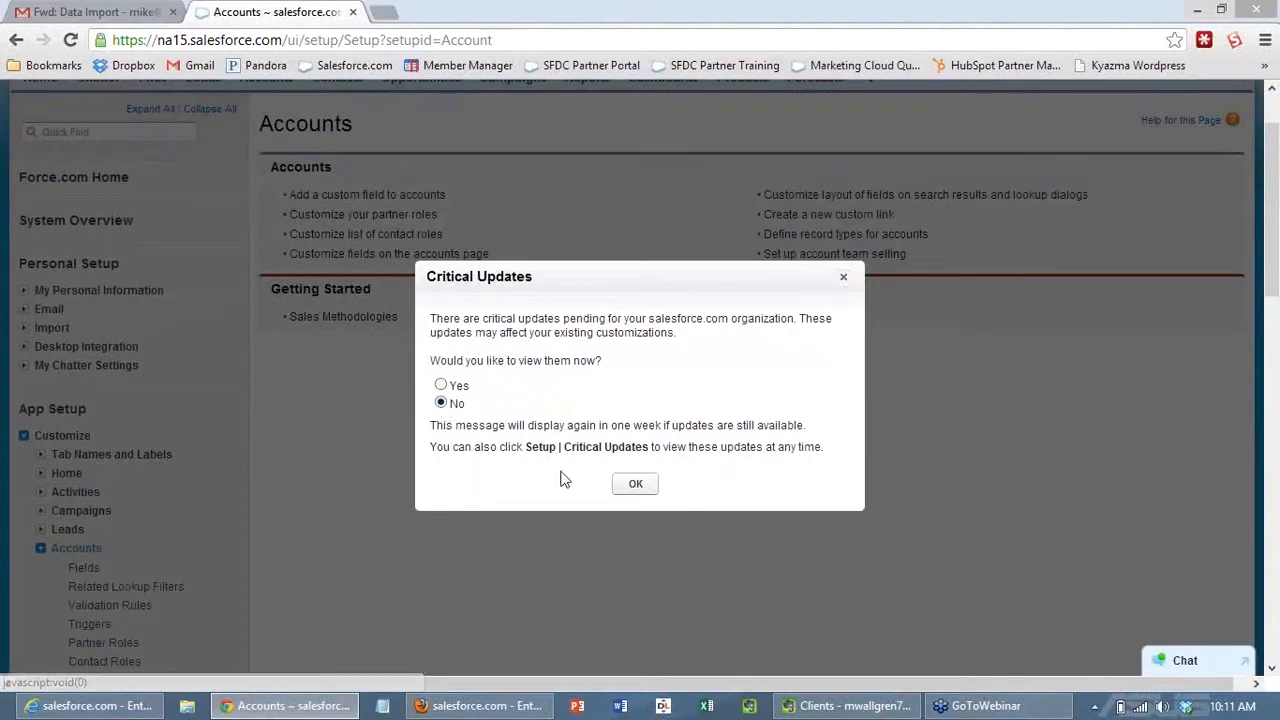
click(633, 483)
scroll(152, 495, down, 1)
scroll(152, 503, down, 1)
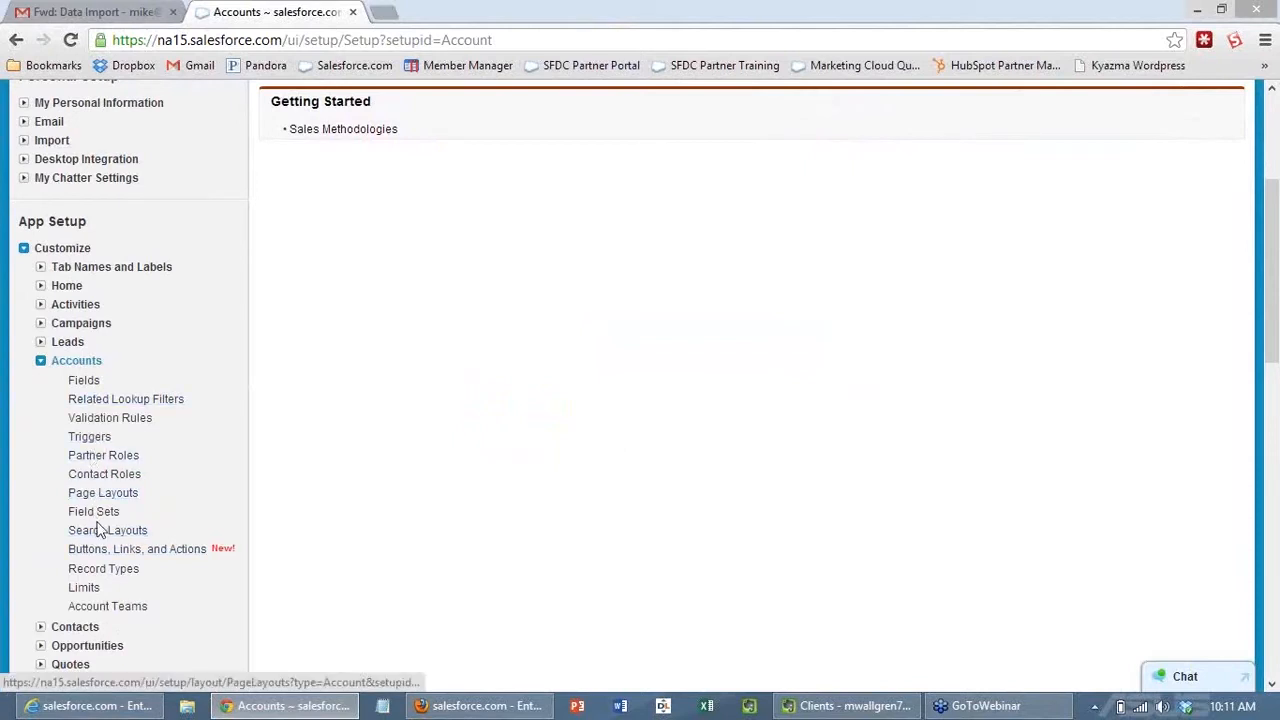
click(100, 575)
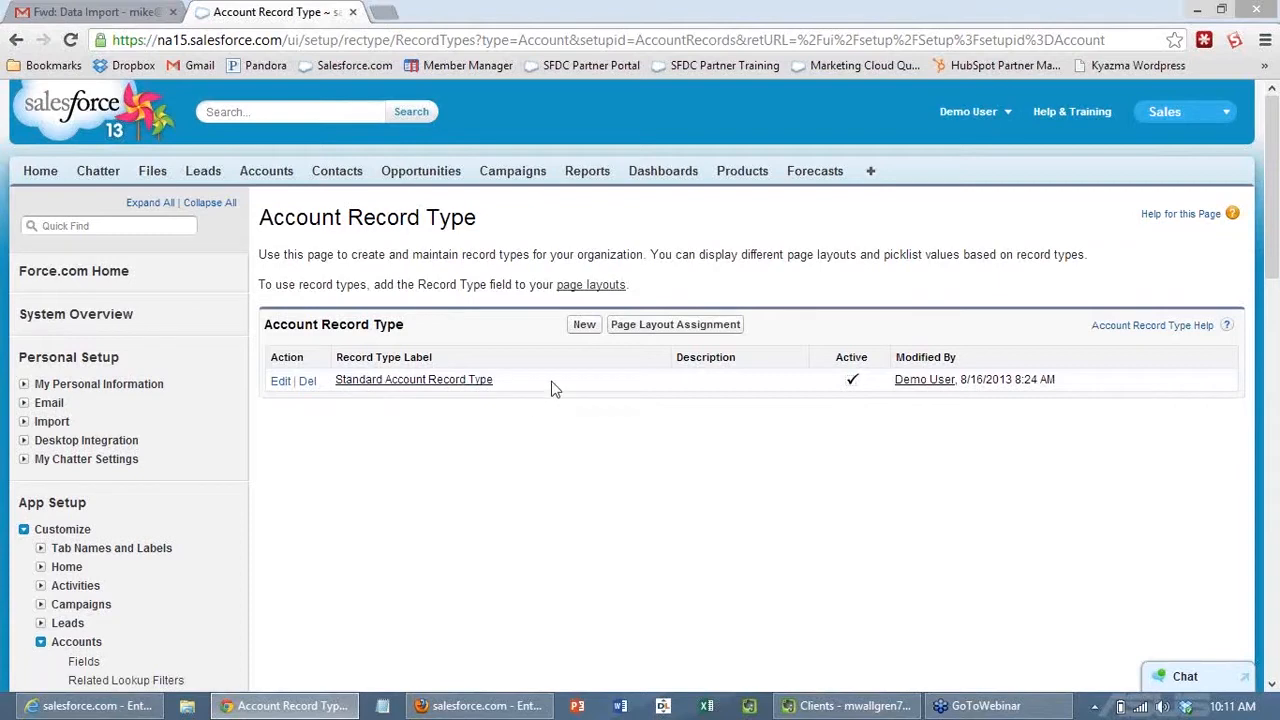
Step: Start a new account record type based on the existing Standard Account Record Type
click(584, 324)
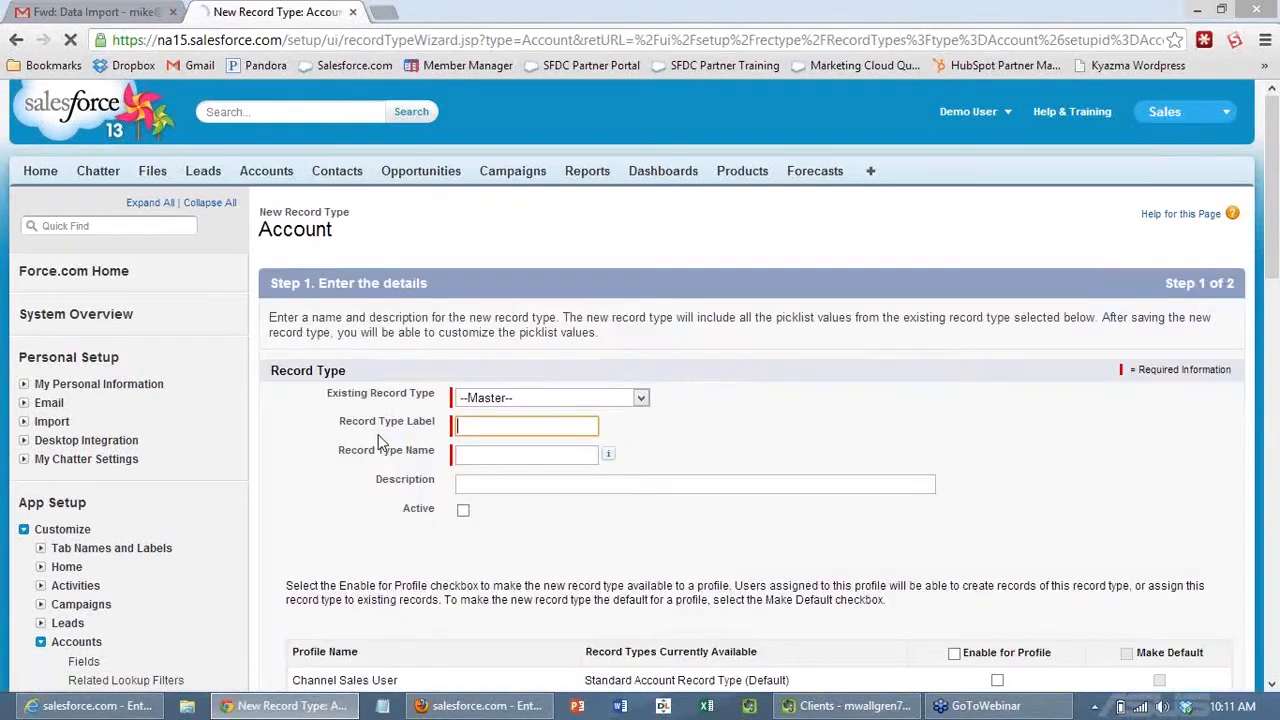
scroll(410, 440, down, 1)
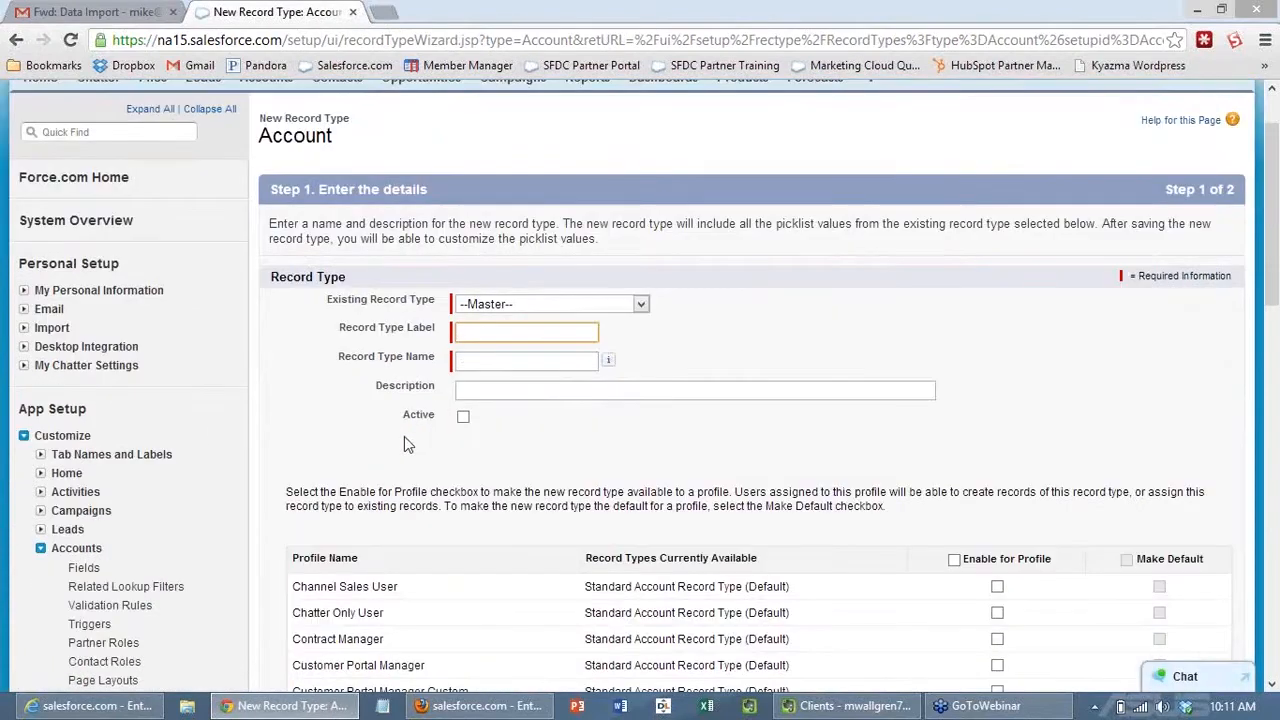
click(530, 307)
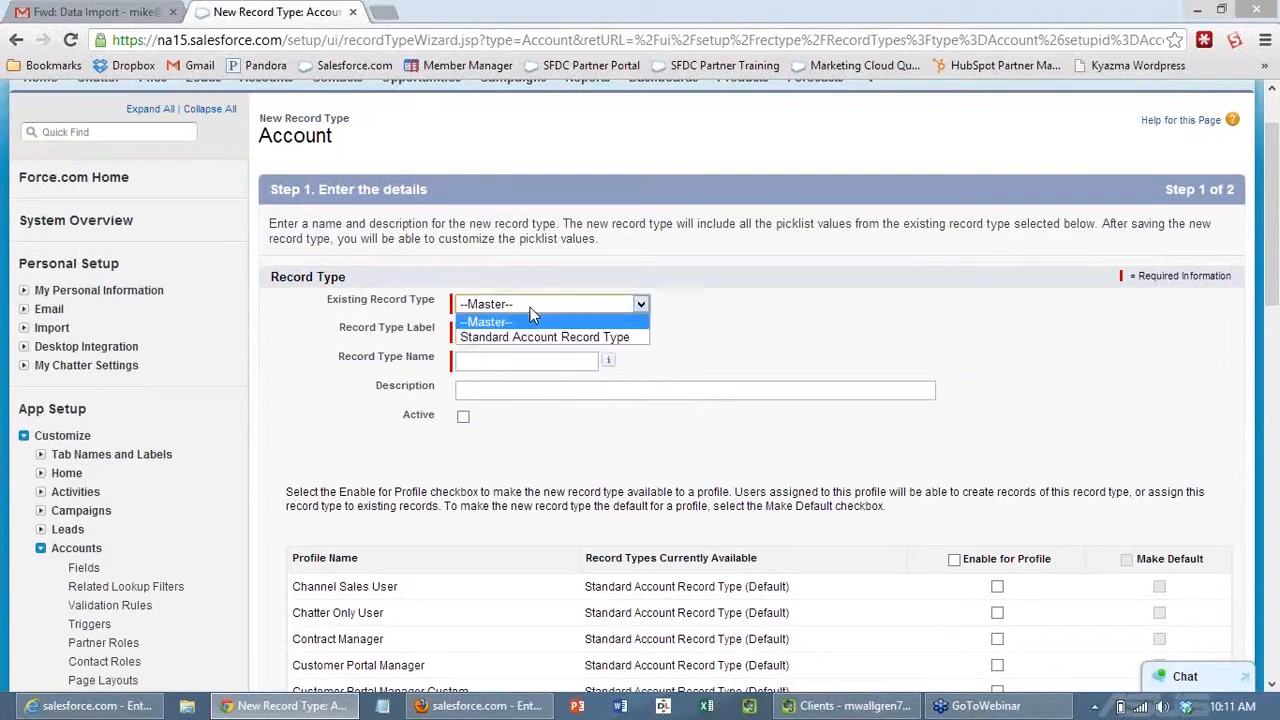
click(491, 321)
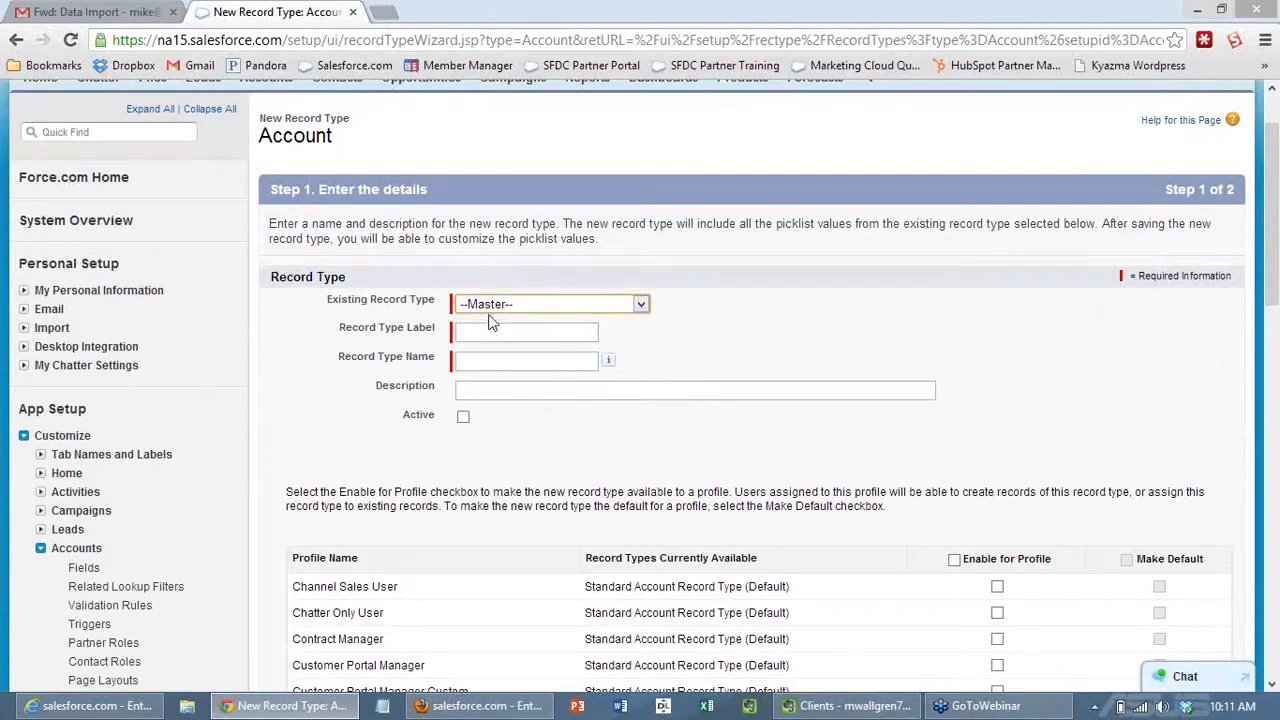
click(493, 307)
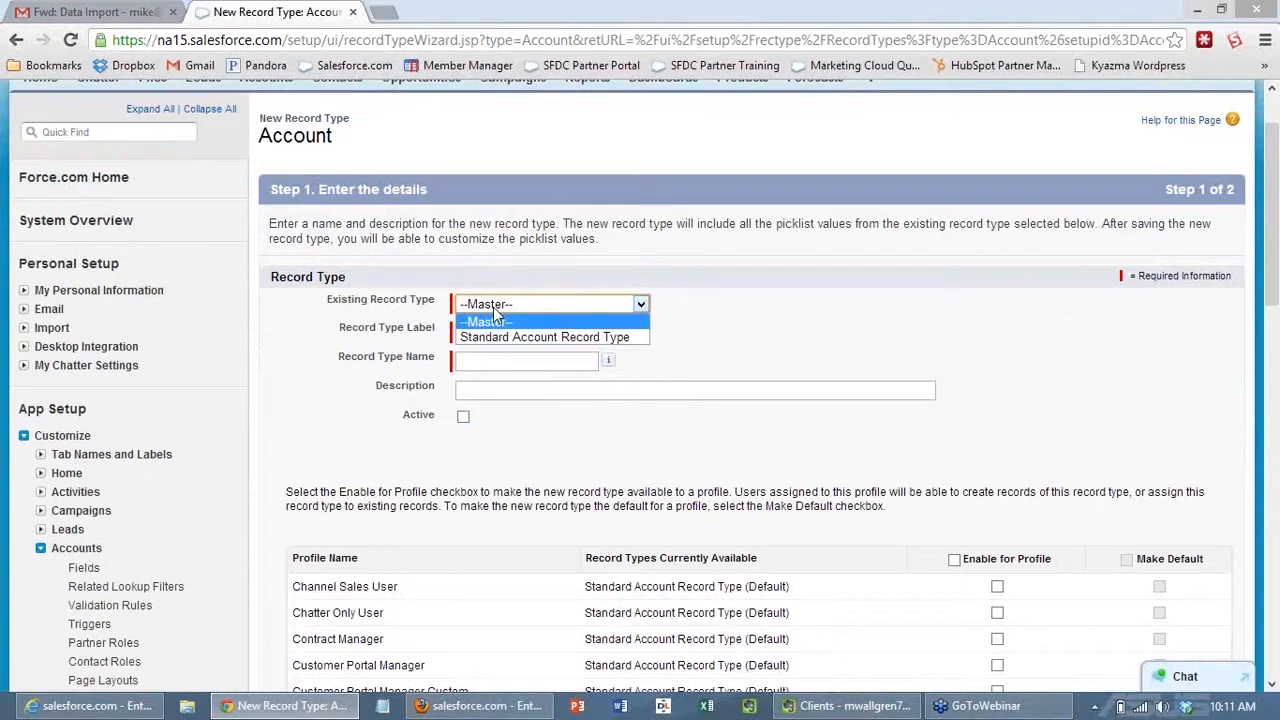
click(508, 337)
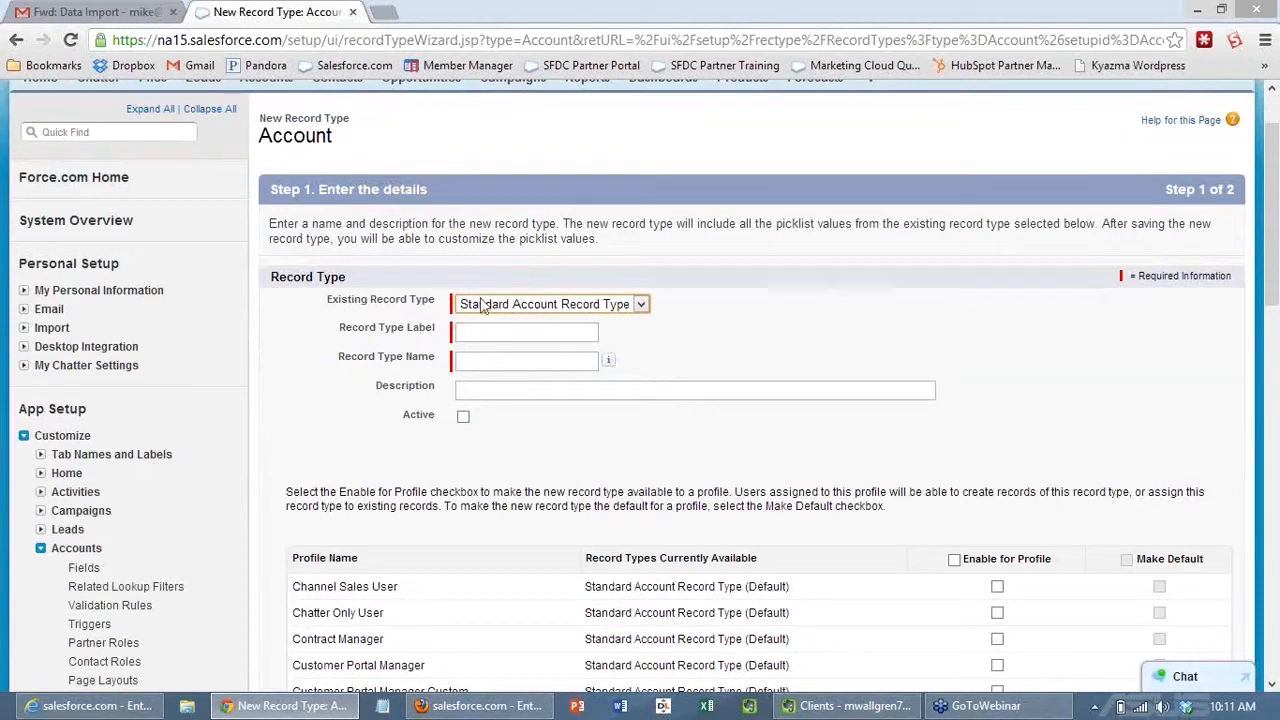
Step: Label the new record type "Partner Account Record Type" with the name derived from the label, and mark it active
click(505, 340)
text(re)
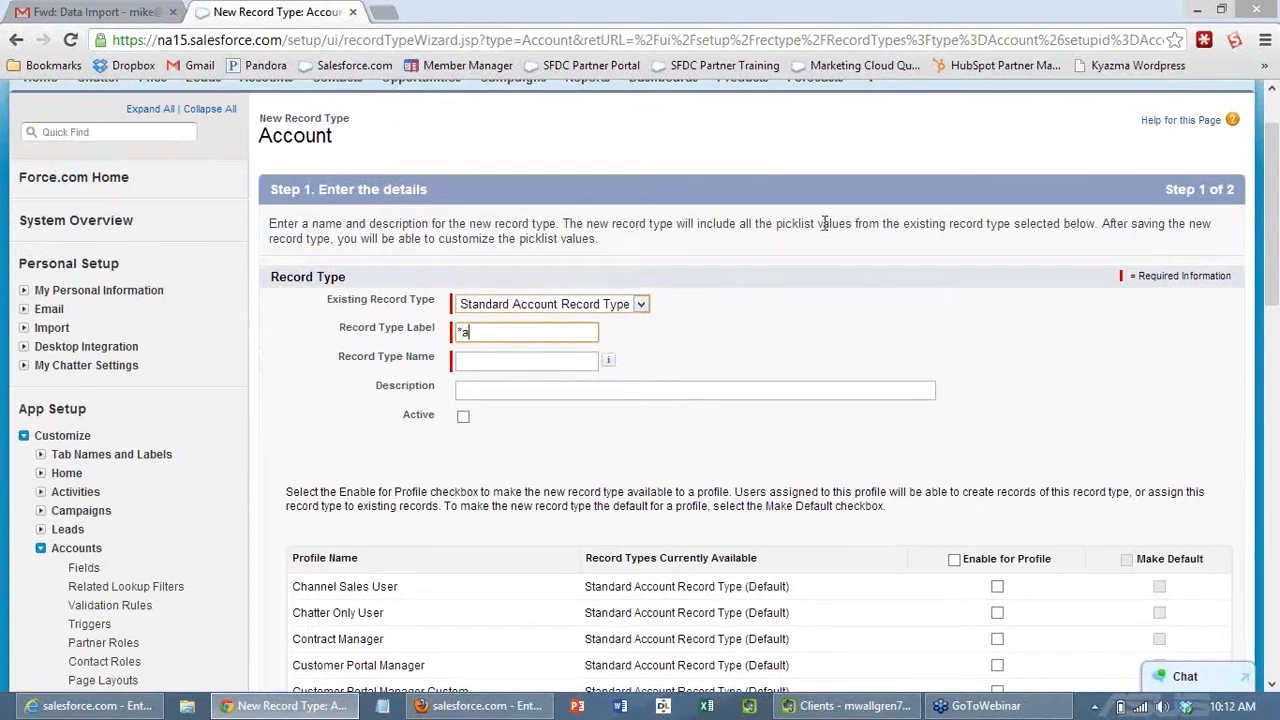
key(BackSpace)
key(BackSpace)
text(Parnt)
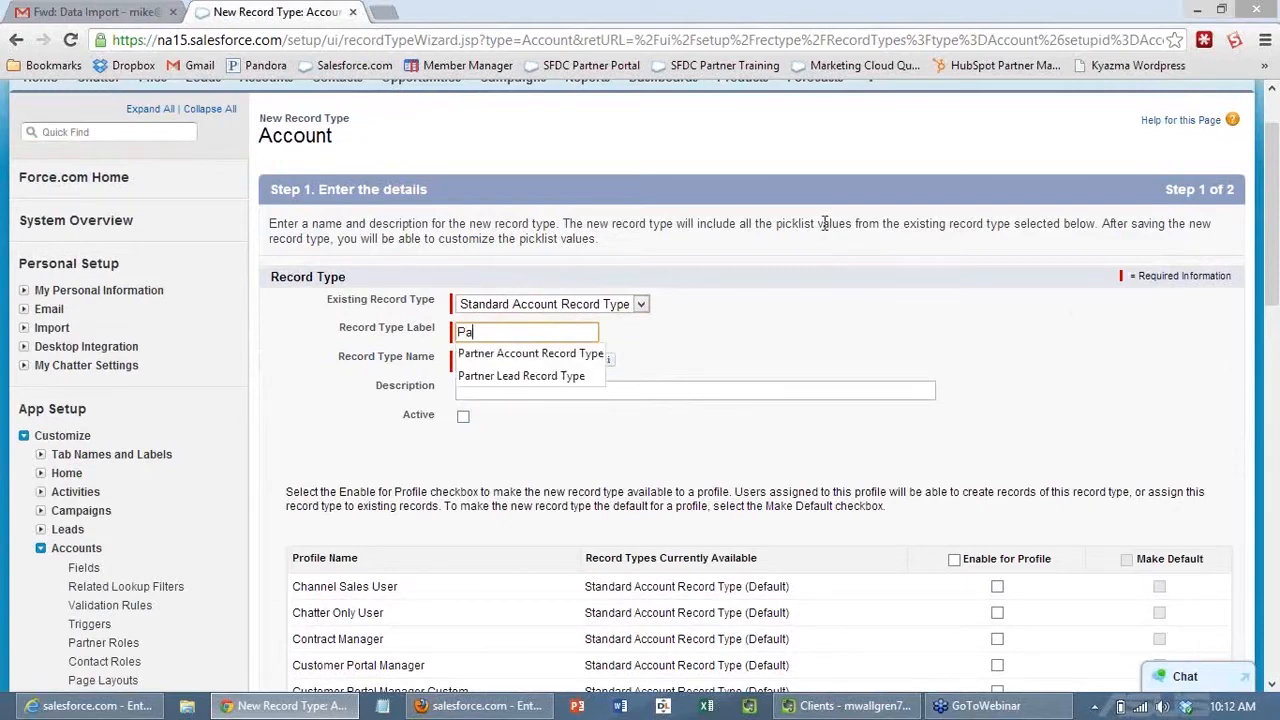
key(BackSpace)
key(BackSpace)
key(Down)
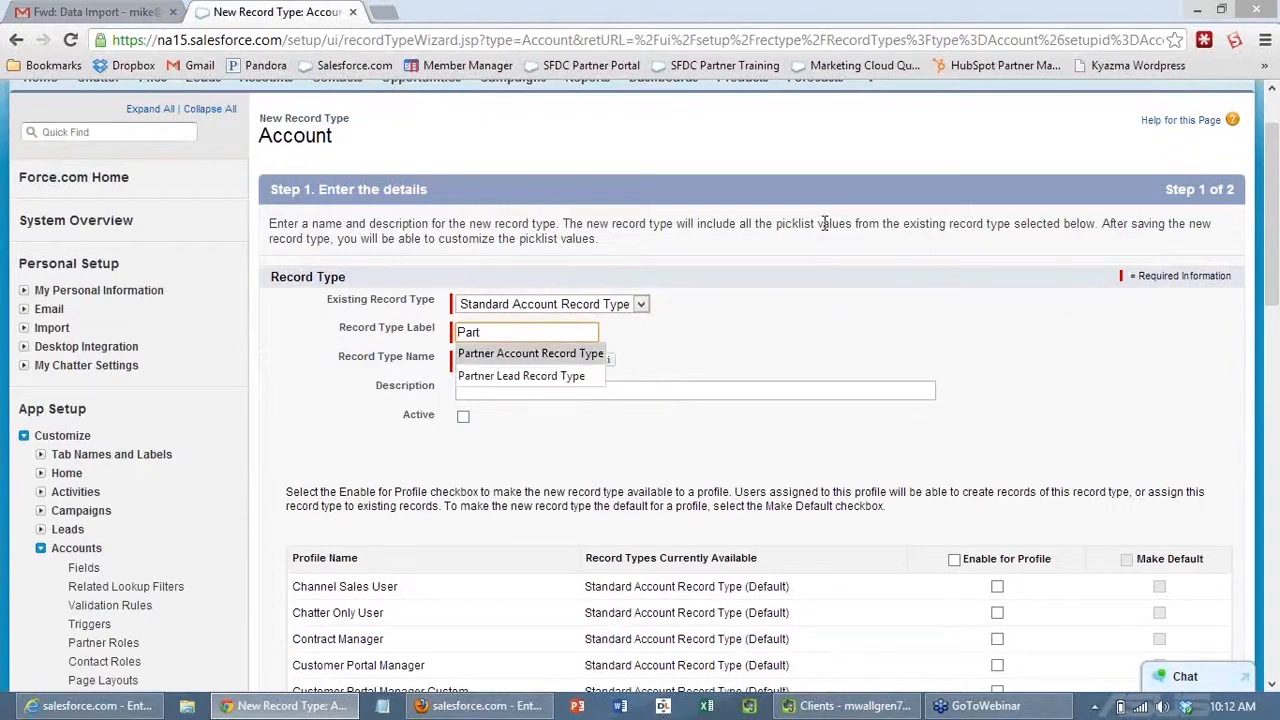
key(Return)
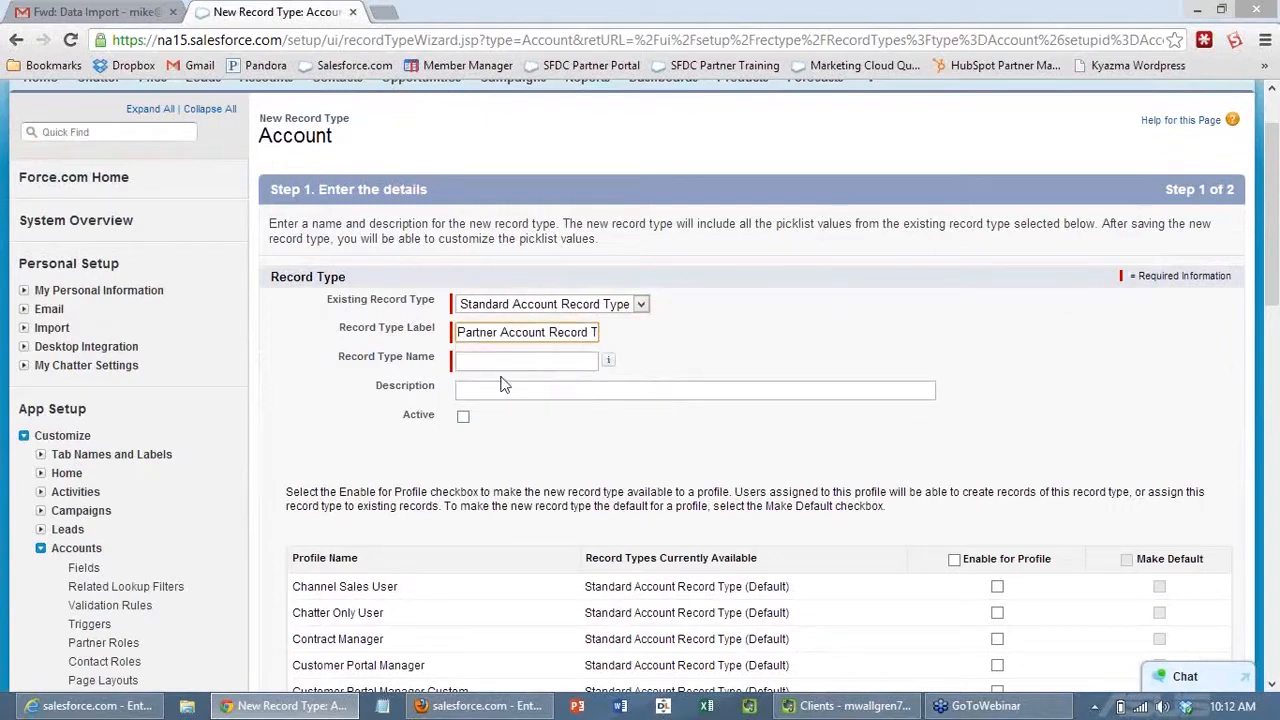
click(505, 363)
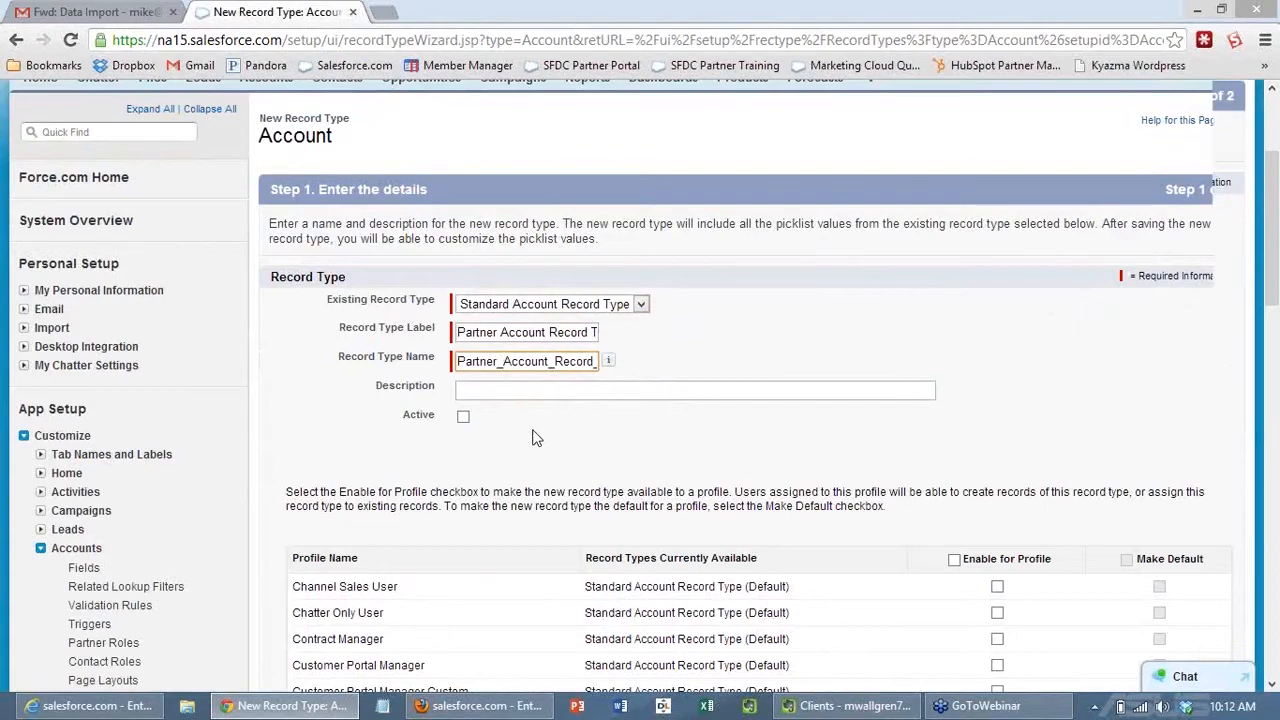
scroll(534, 430, down, 2)
click(464, 228)
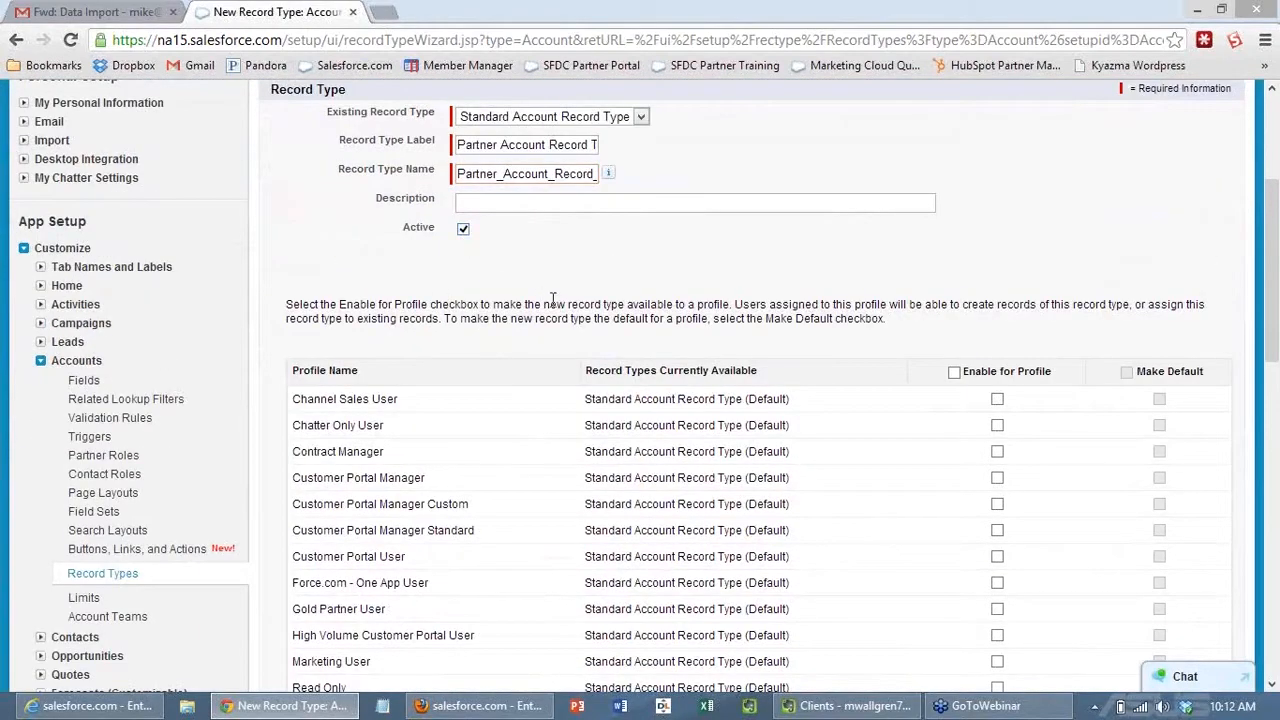
Step: Enable the record type as the default for the Channel Sales User profile and continue to the page layout assignment
scroll(750, 238, down, 2)
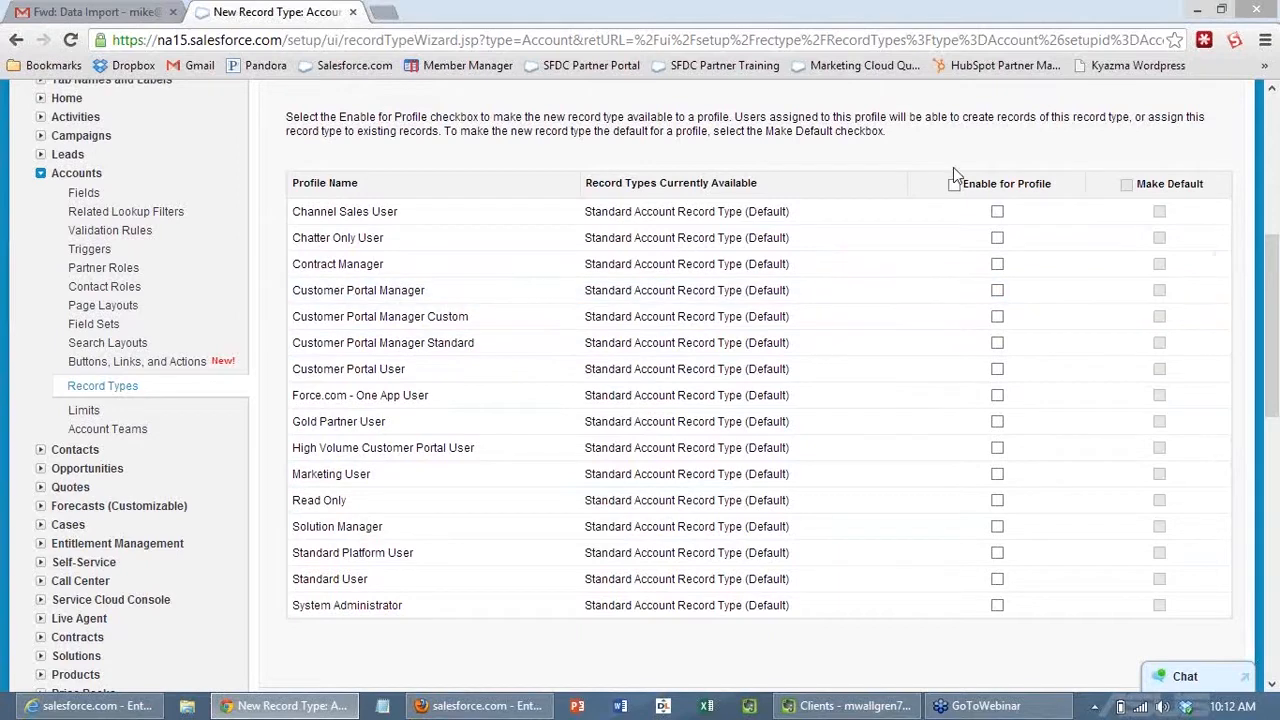
click(997, 212)
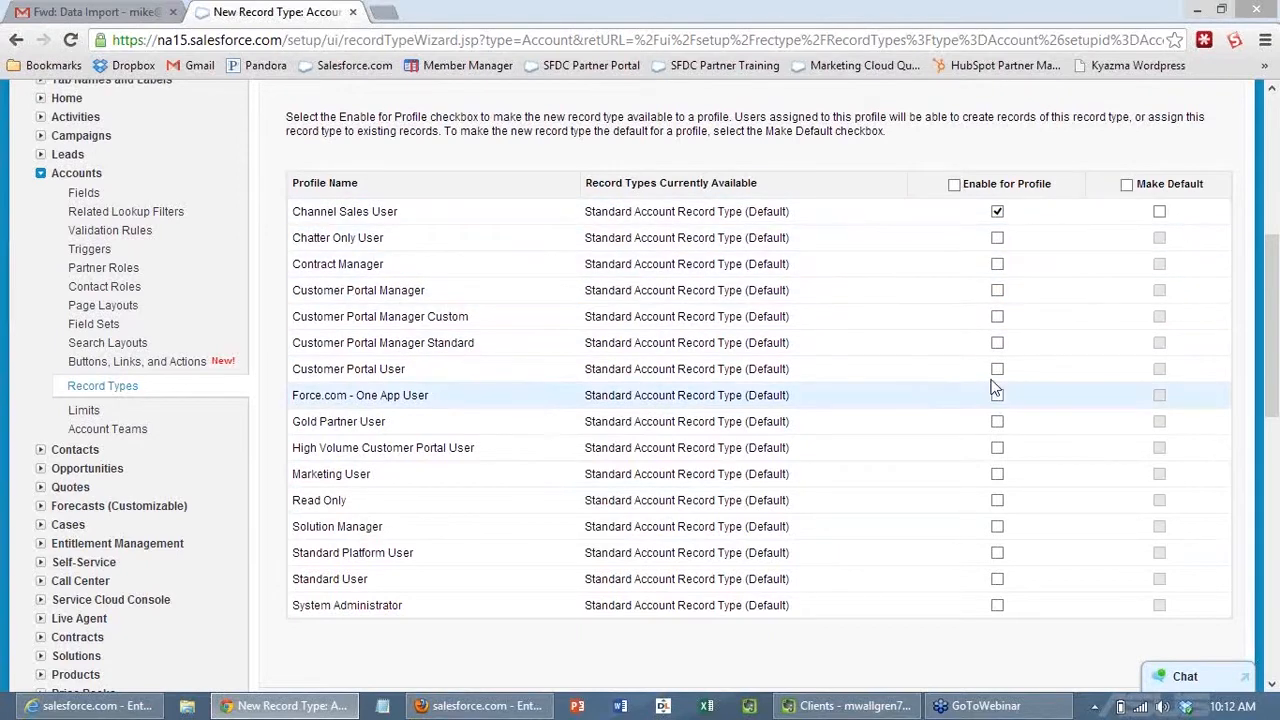
click(1159, 211)
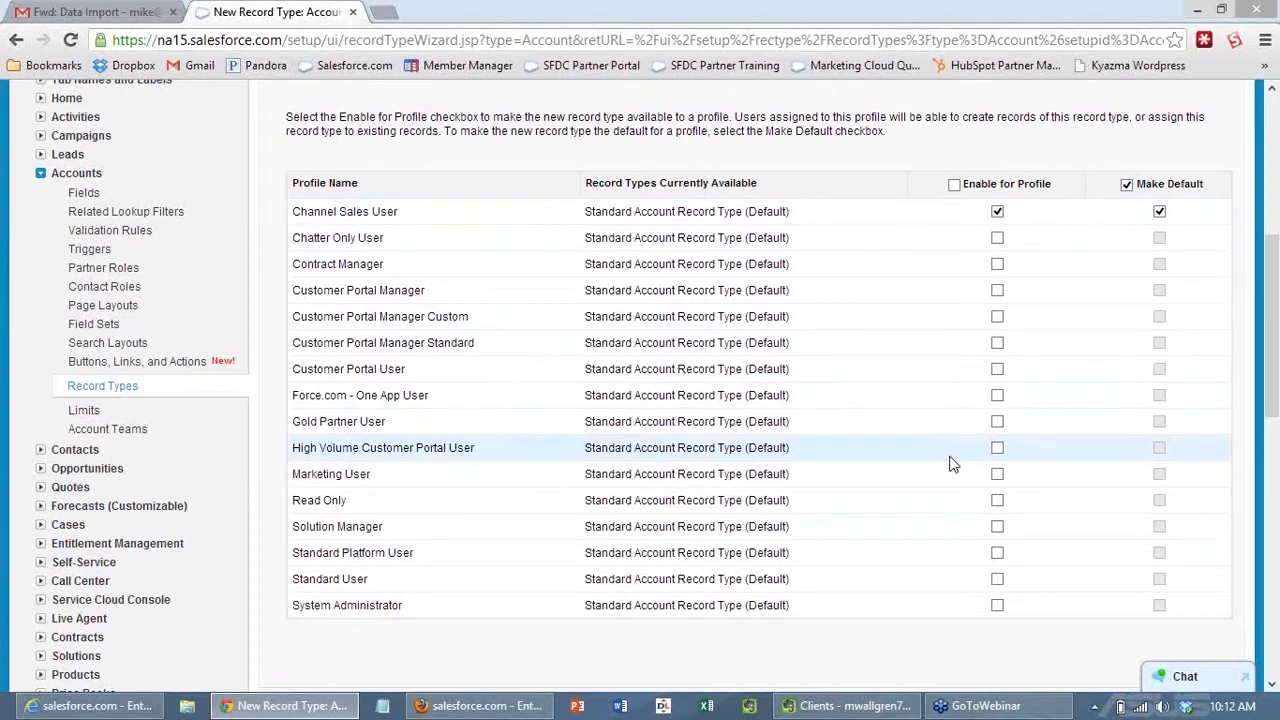
scroll(890, 489, down, 2)
scroll(890, 489, up, 2)
scroll(1122, 635, down, 2)
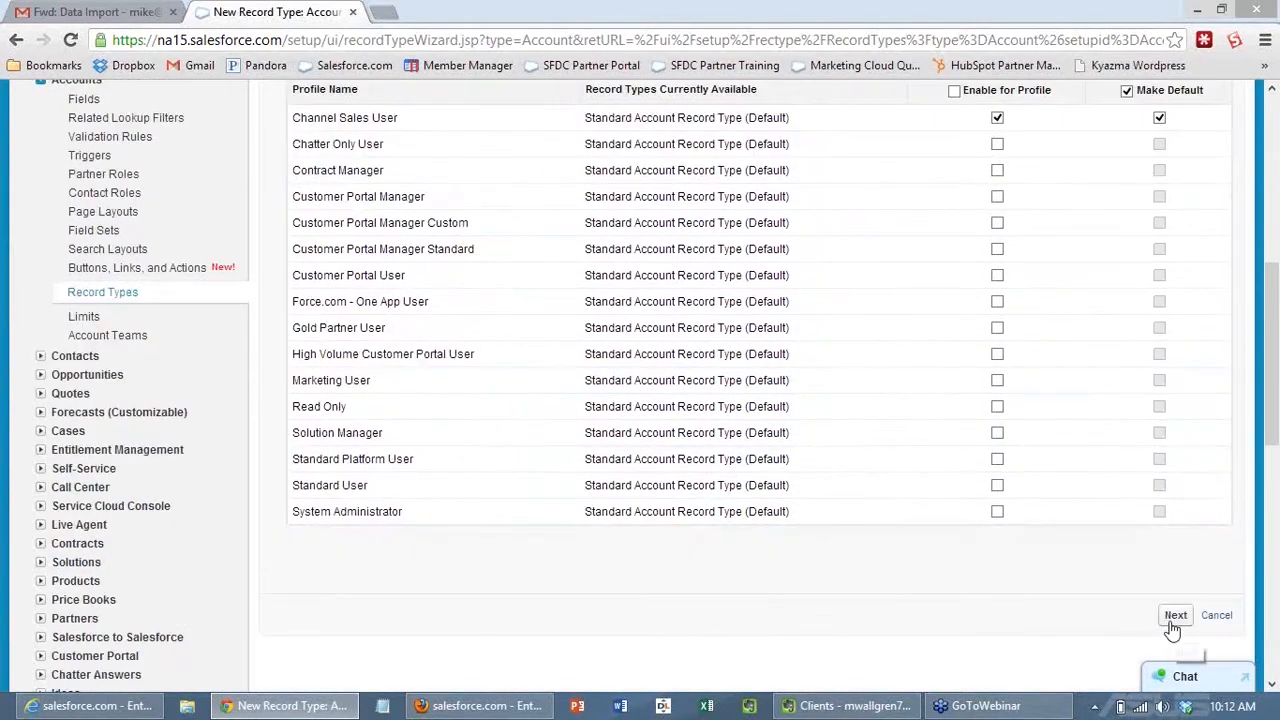
click(1173, 615)
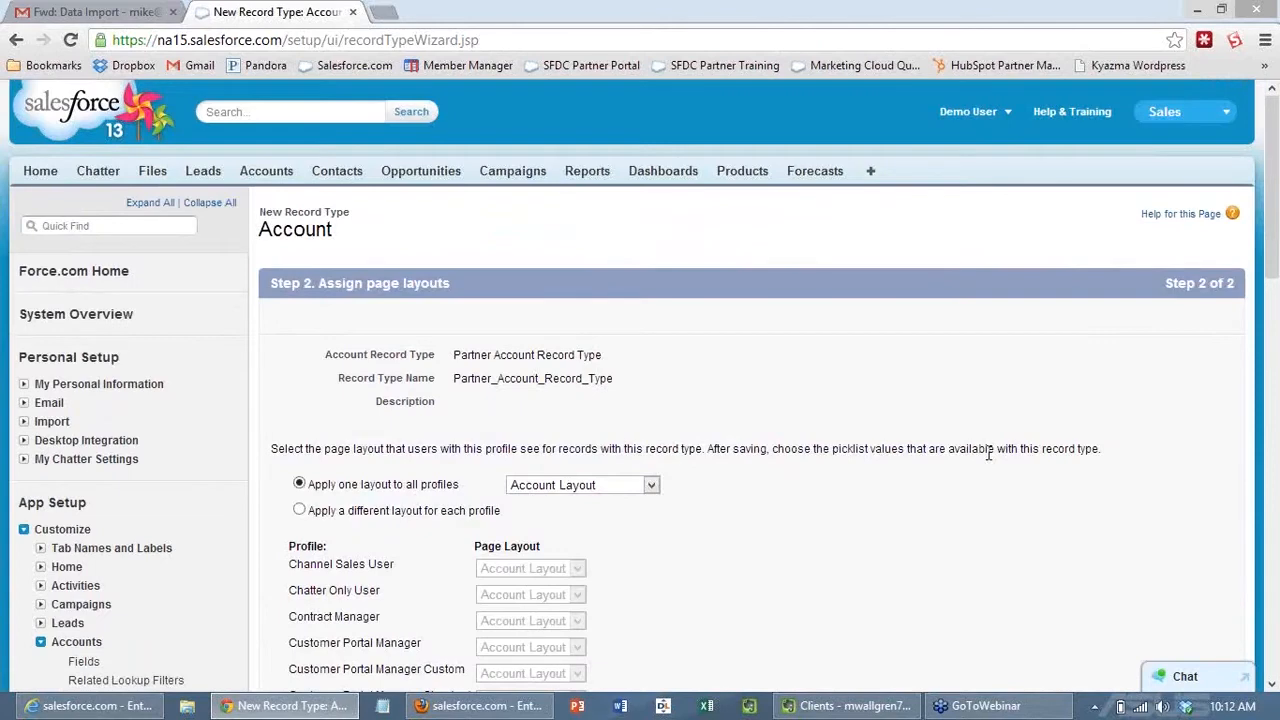
Step: Keep Account Layout applied to all profiles and save the new record type
scroll(988, 452, down, 1)
scroll(988, 452, down, 1)
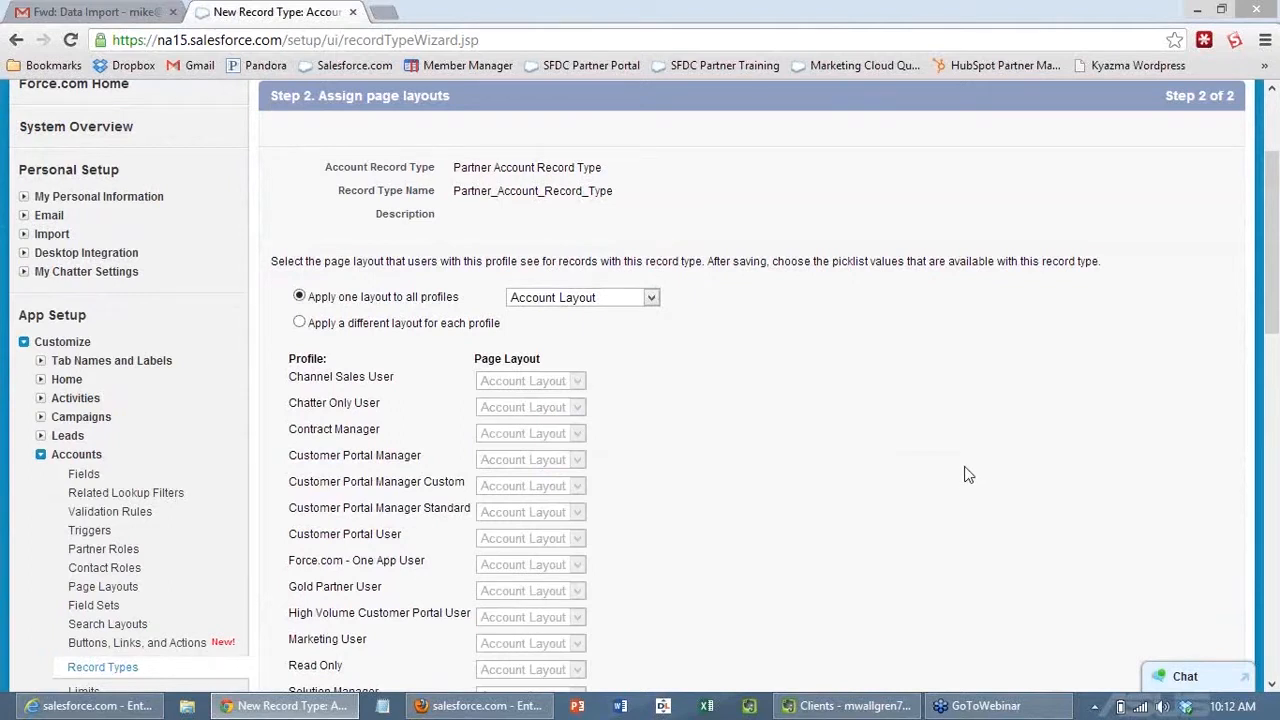
scroll(965, 479, down, 2)
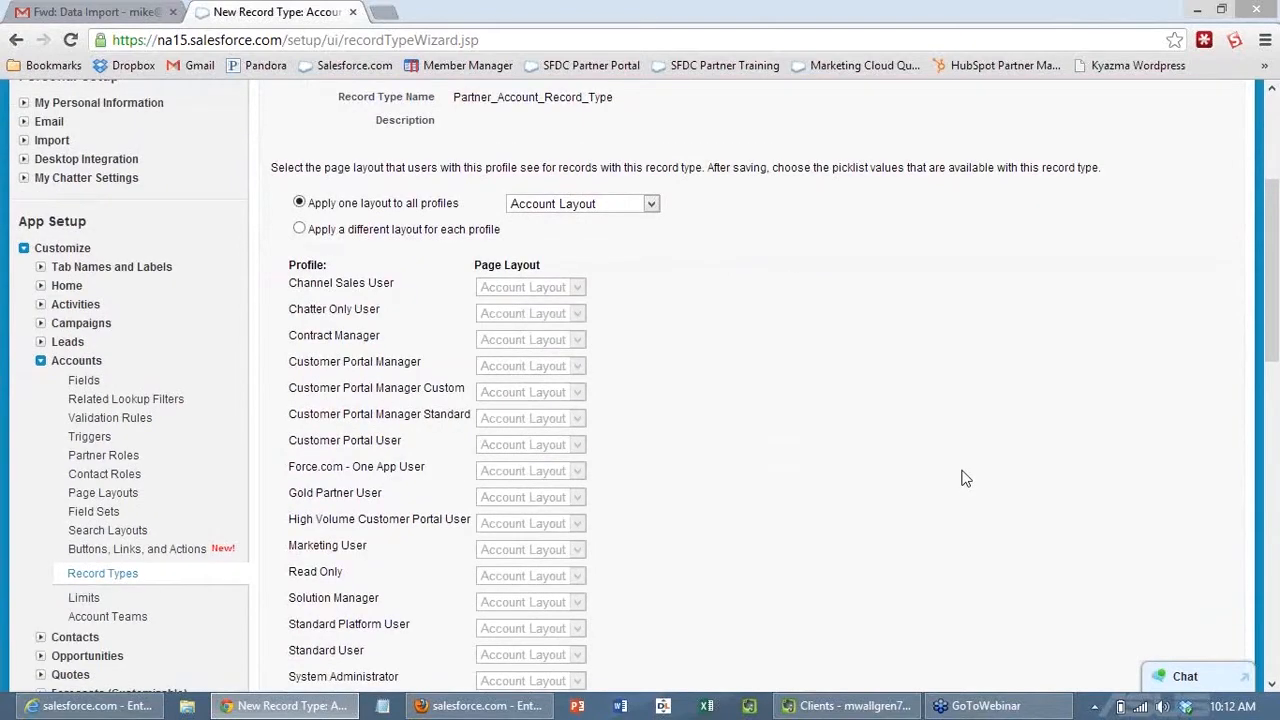
scroll(965, 479, up, 2)
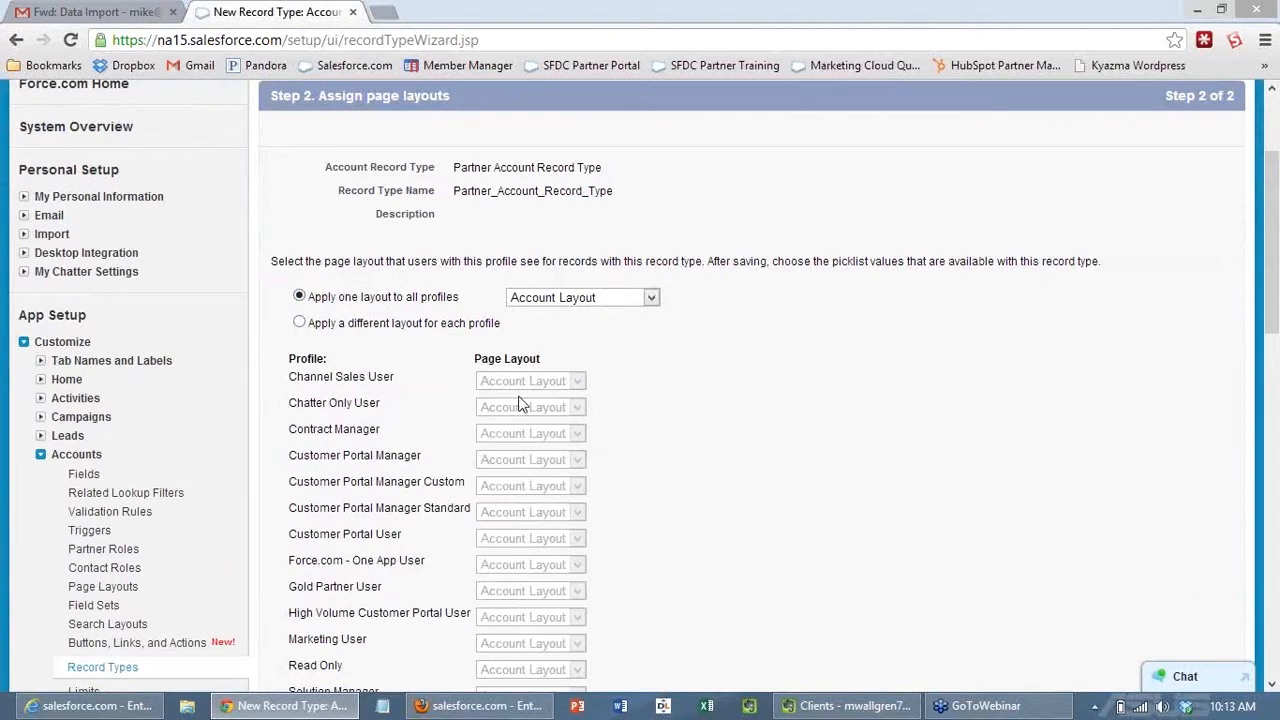
scroll(640, 640, down, 3)
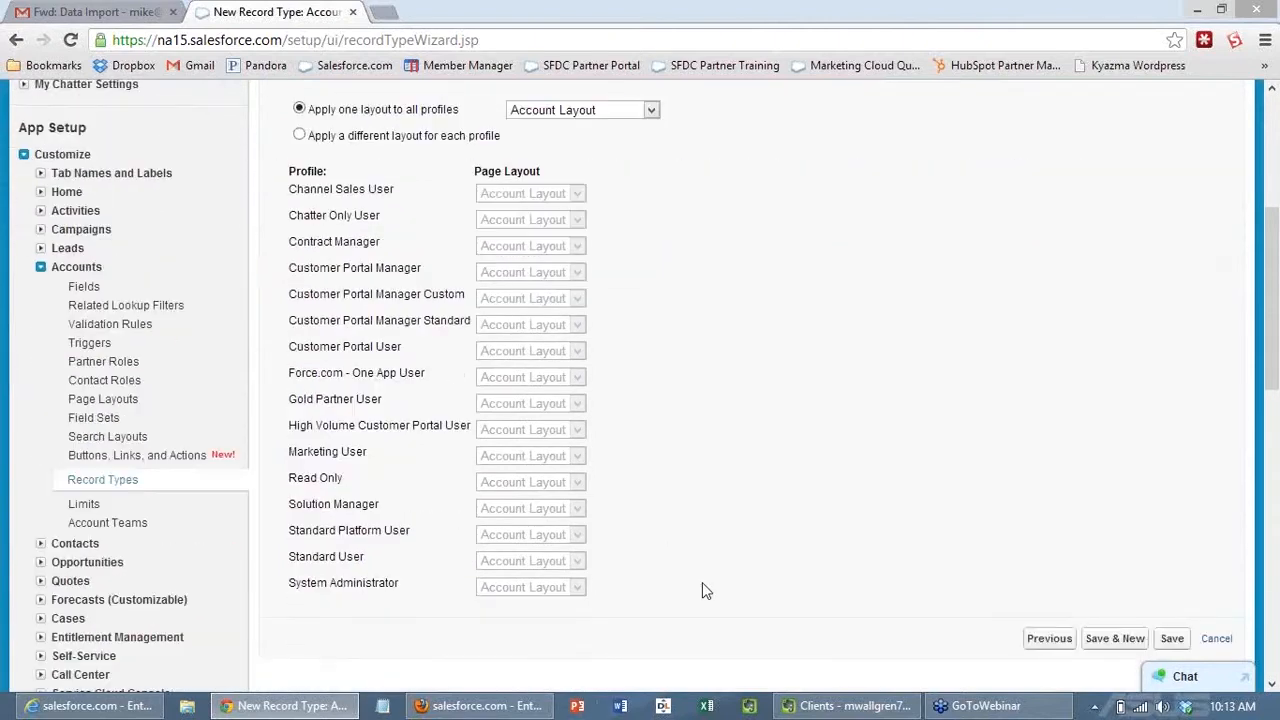
click(1174, 547)
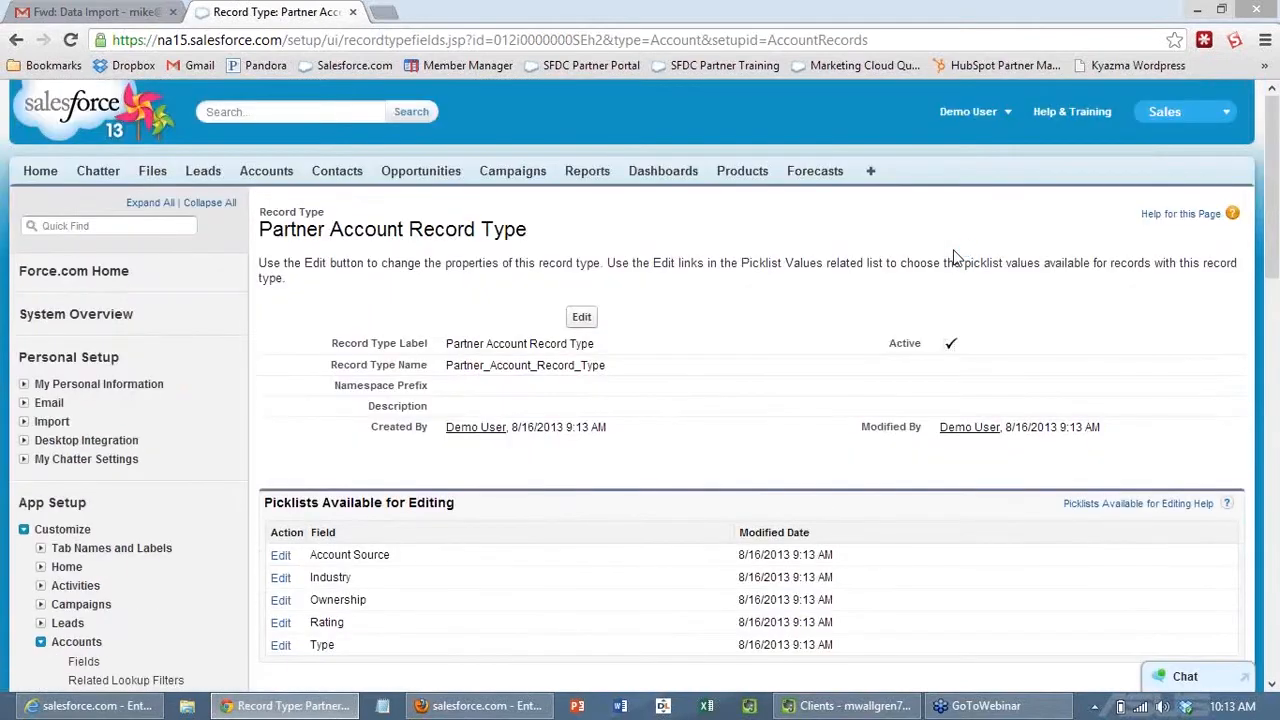
Step: Open the Type picklist of the Partner Account Record Type for editing
scroll(754, 328, down, 1)
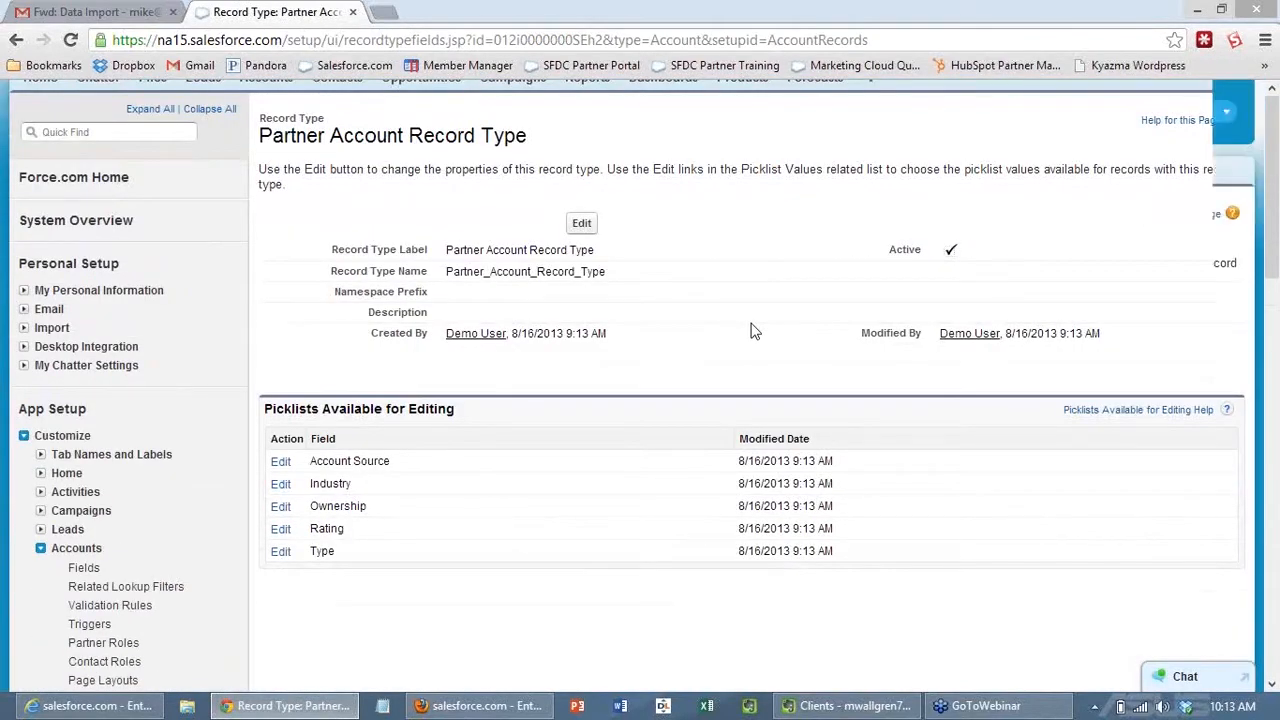
scroll(745, 332, up, 1)
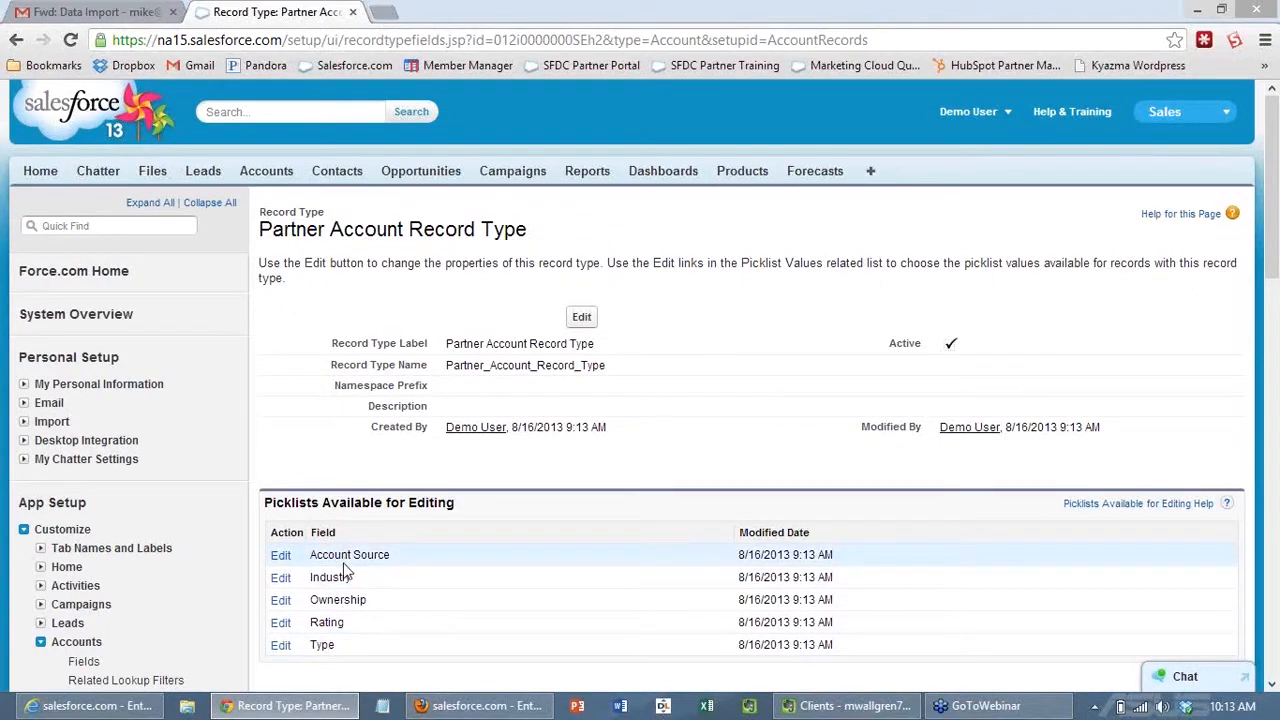
scroll(340, 638, down, 1)
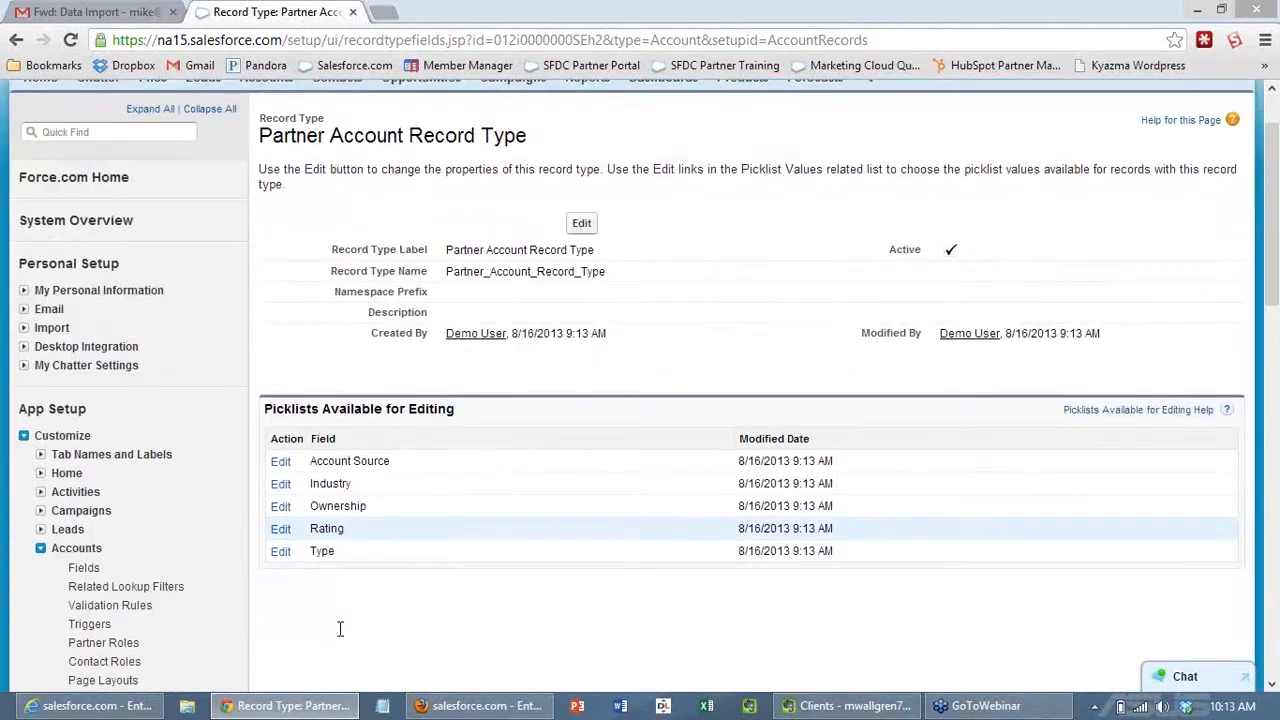
click(281, 552)
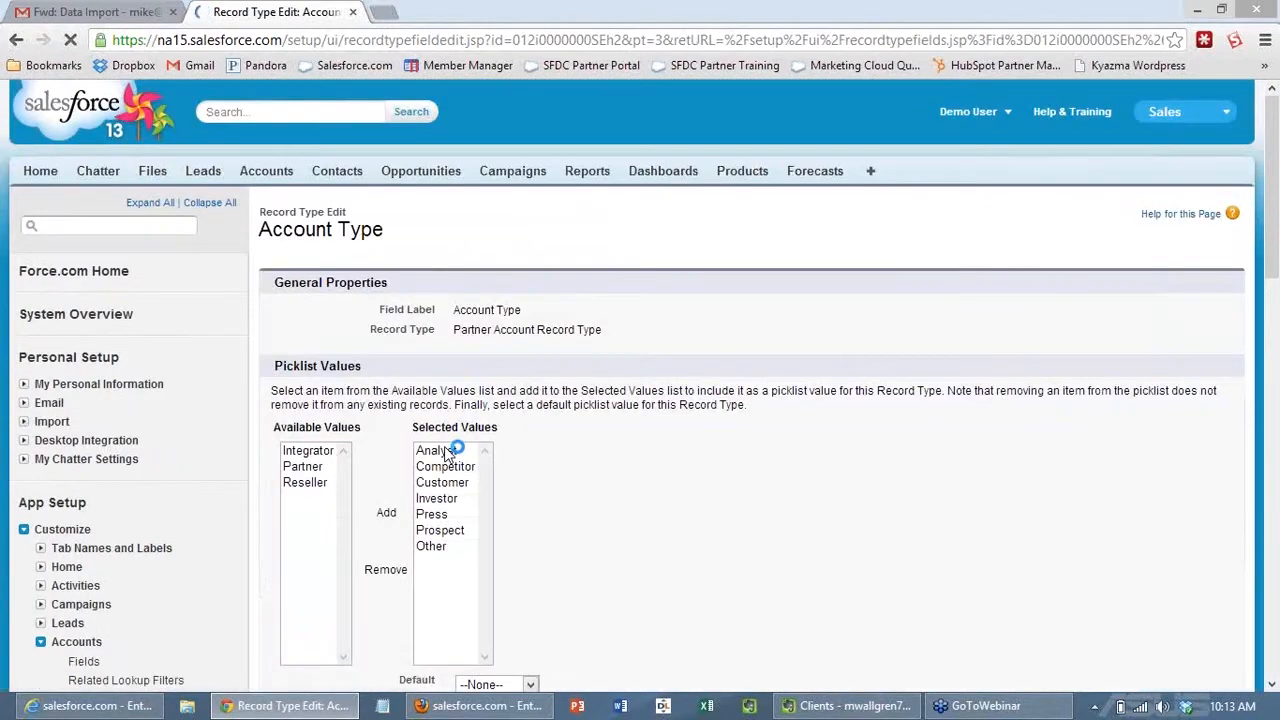
Step: Remove all selected values, Analyst through Other, from the Account Type picklist of the Partner Account Record Type
scroll(445, 447, down, 1)
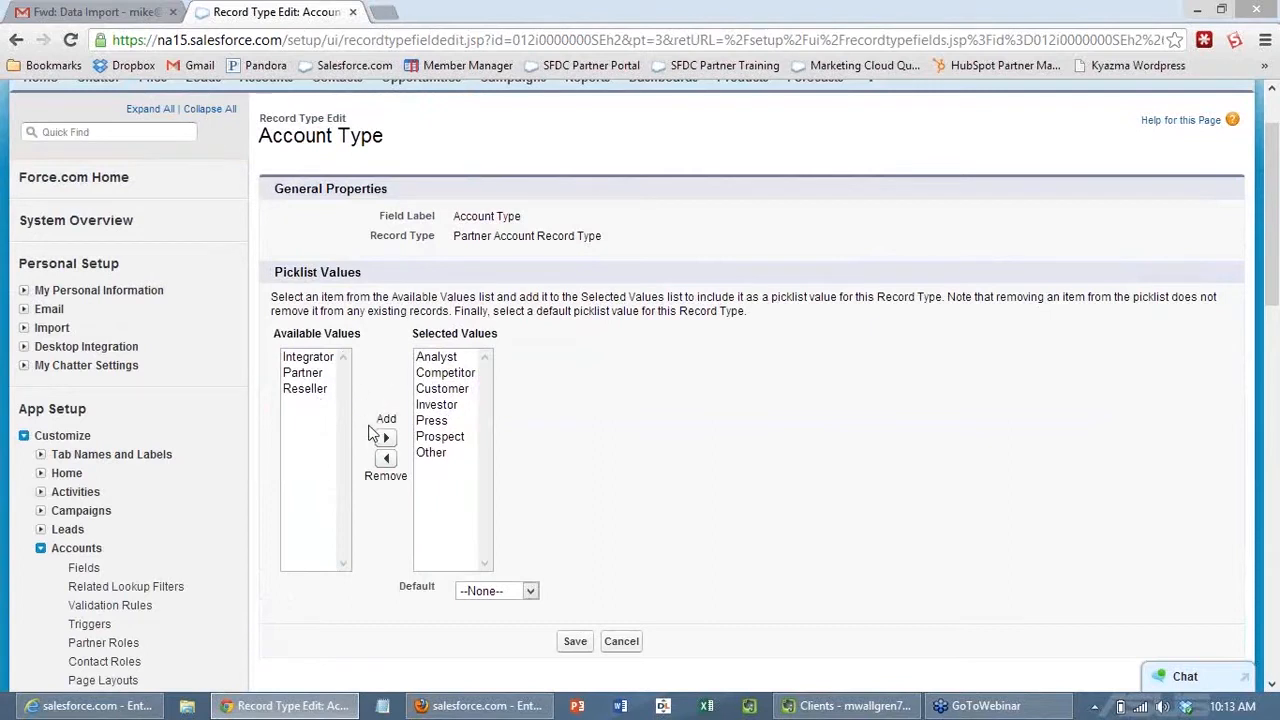
click(431, 452)
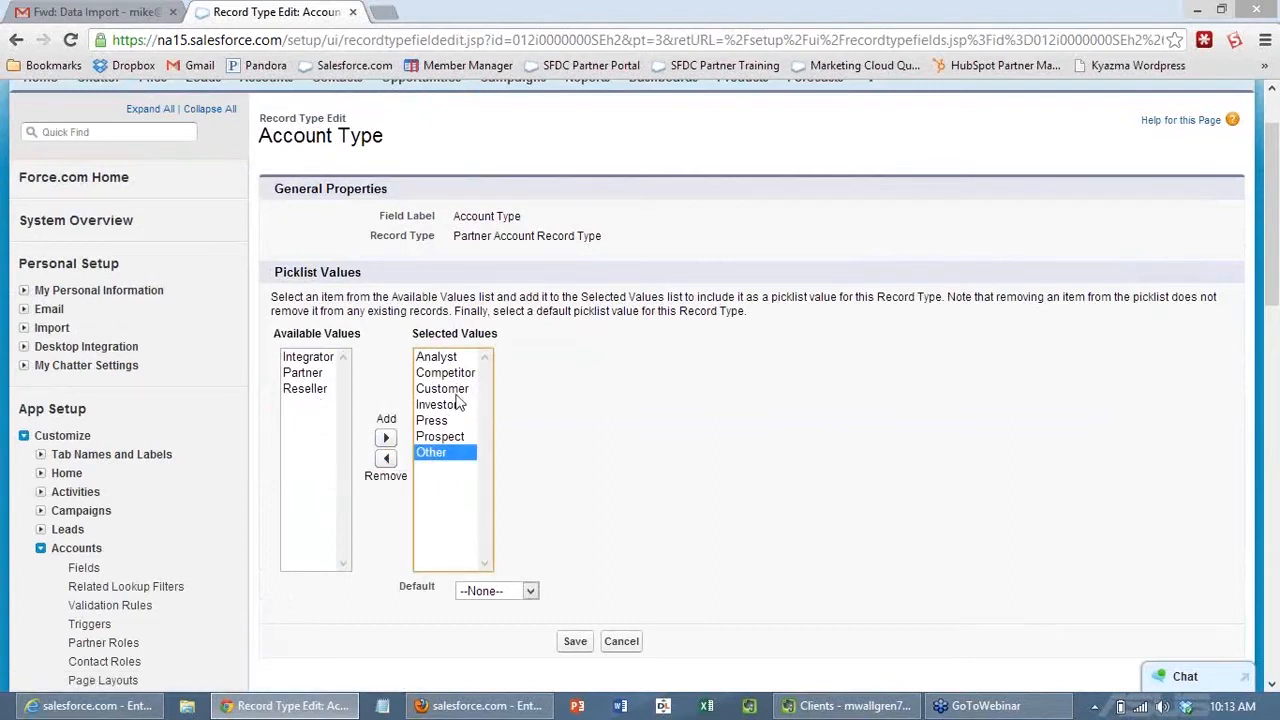
shift+click(455, 362)
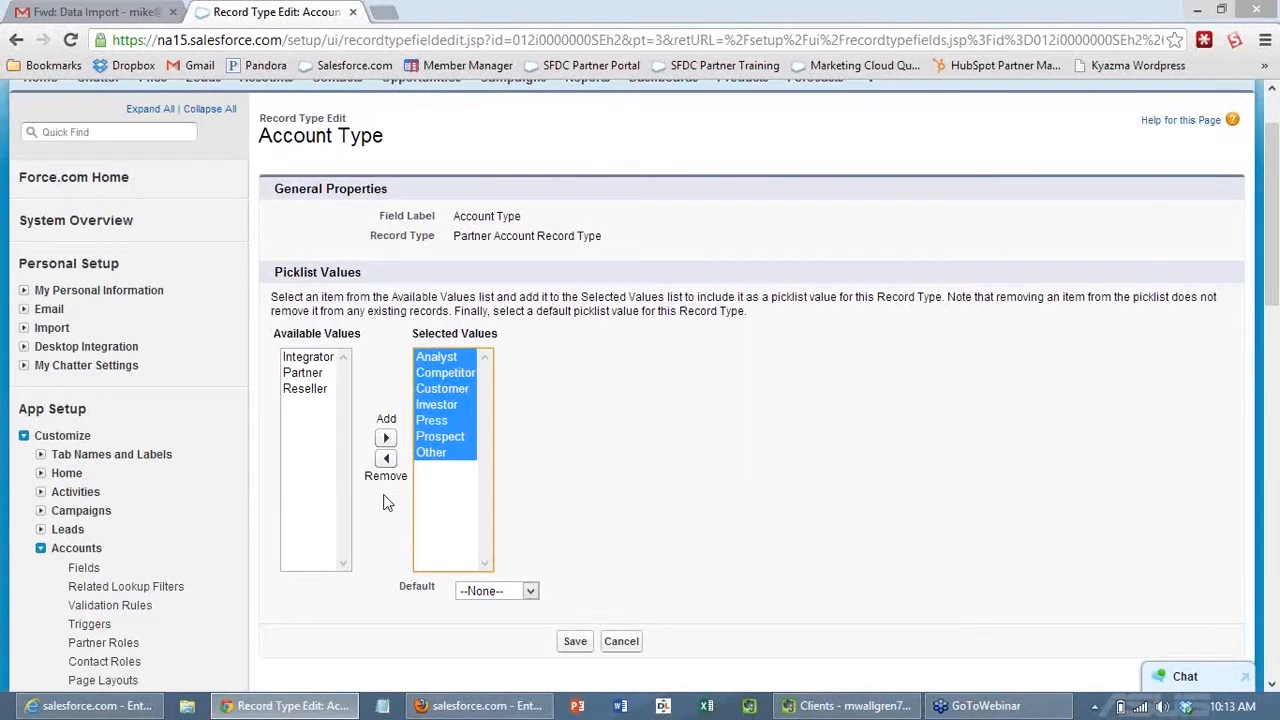
click(386, 458)
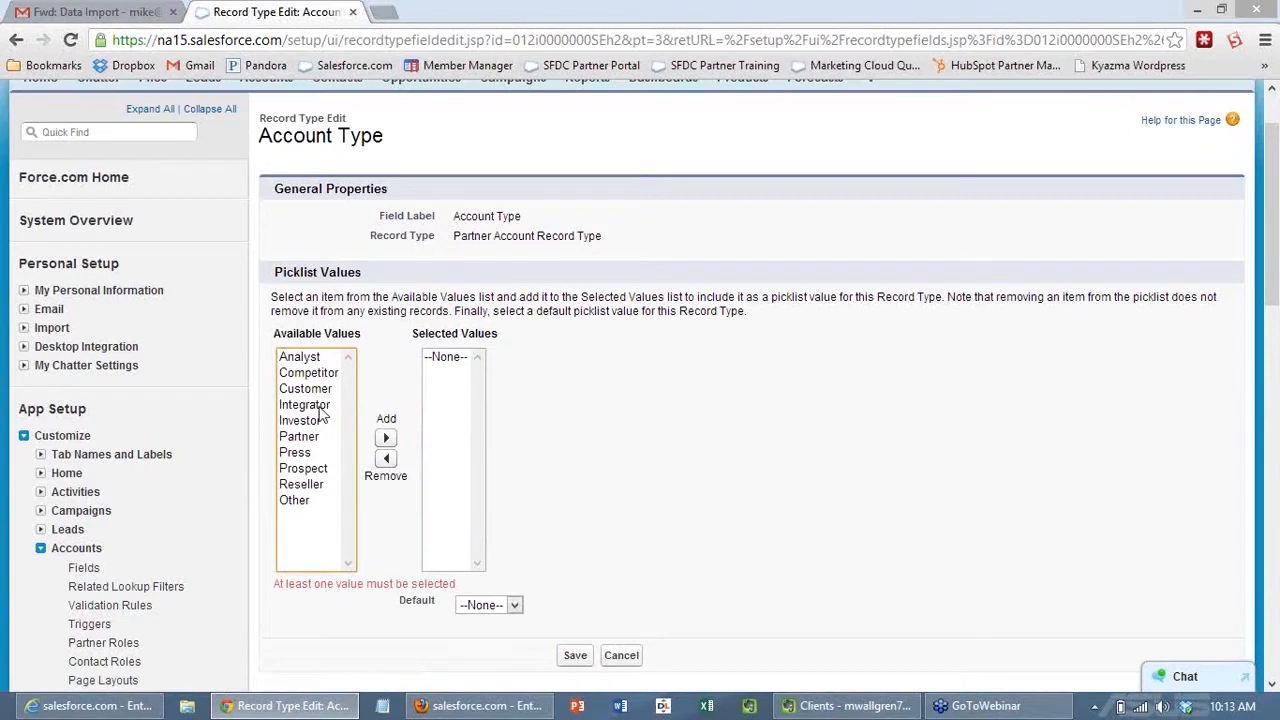
Step: Add Integrator, Partner and Reseller to the record type's selected Account Type values and save the picklist
click(305, 405)
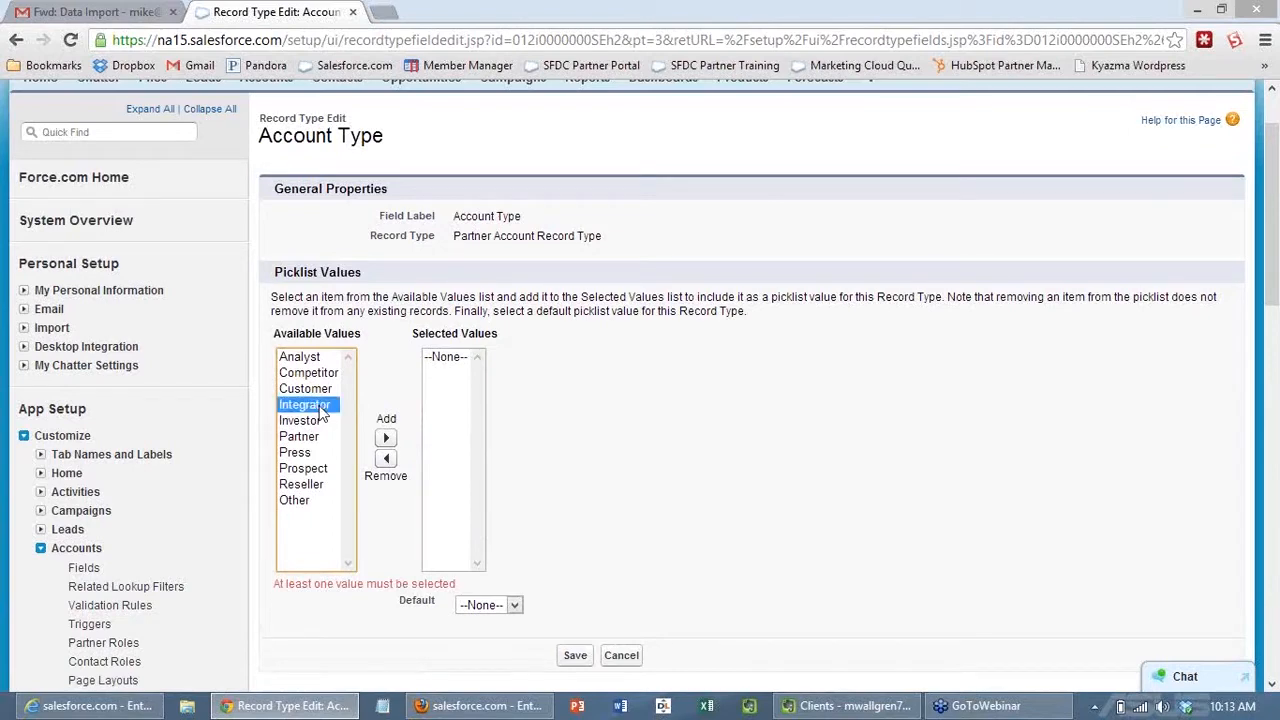
click(316, 440)
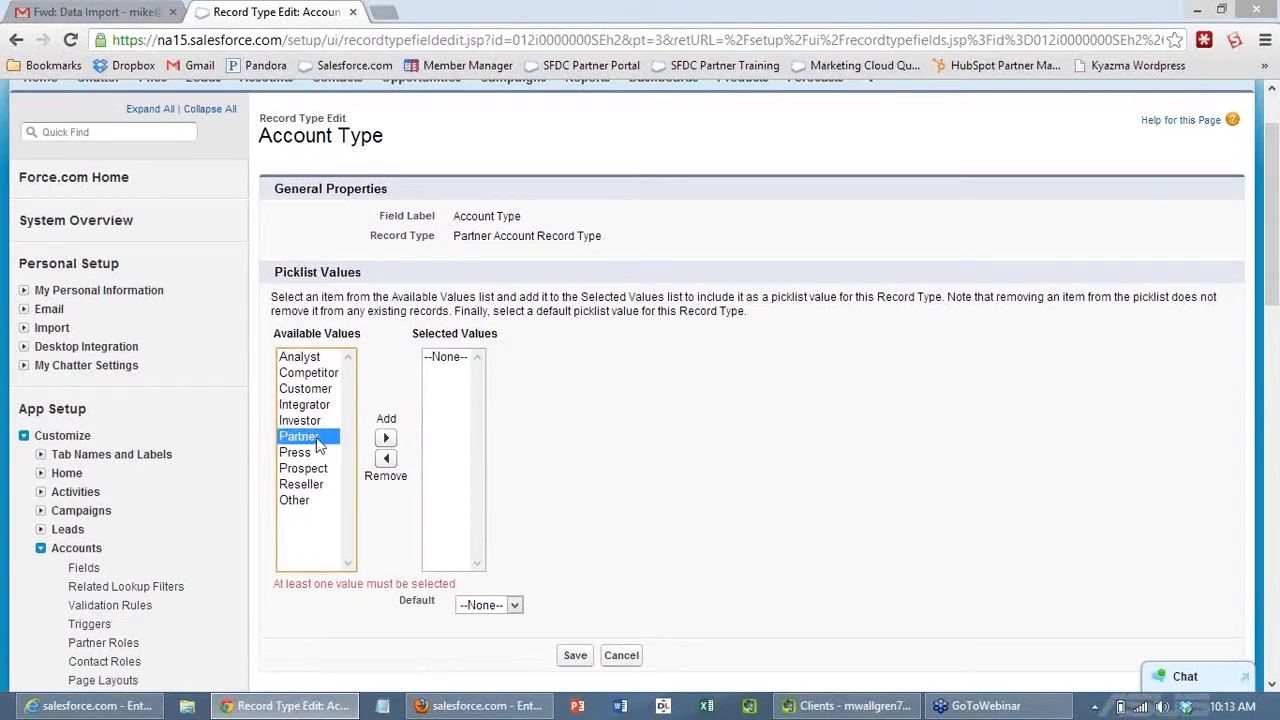
ctrl+click(309, 406)
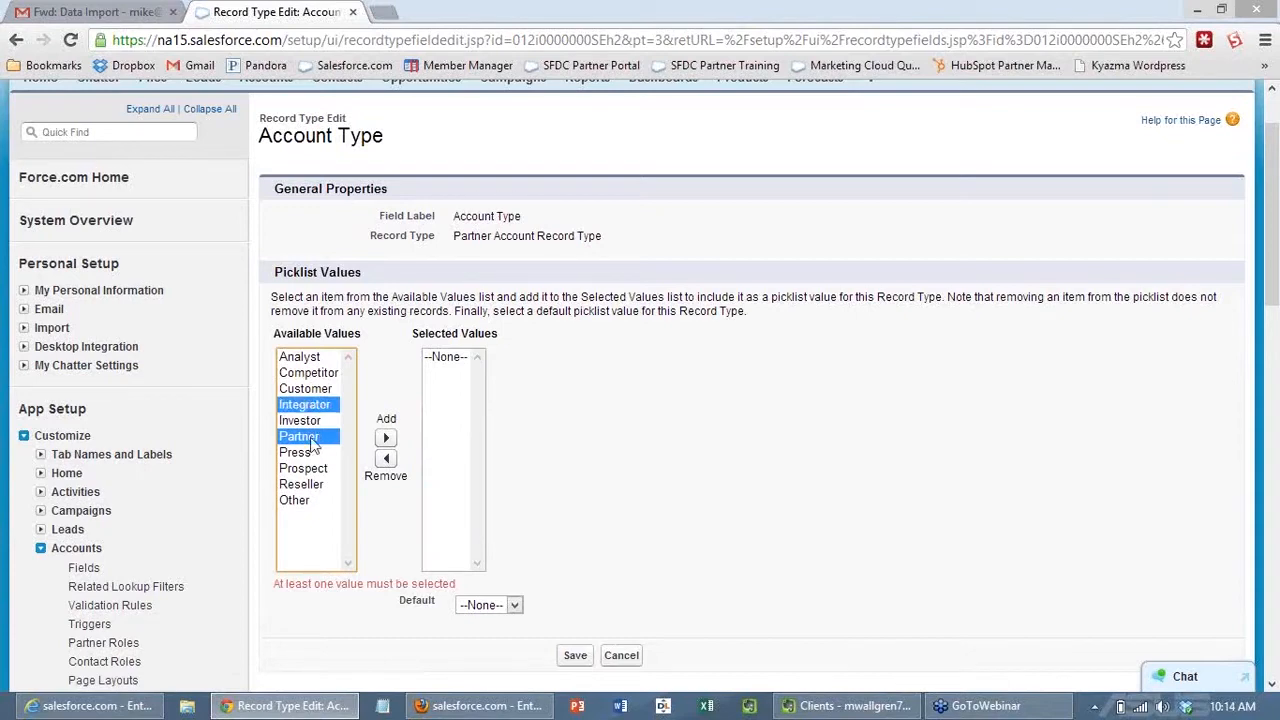
ctrl+click(318, 486)
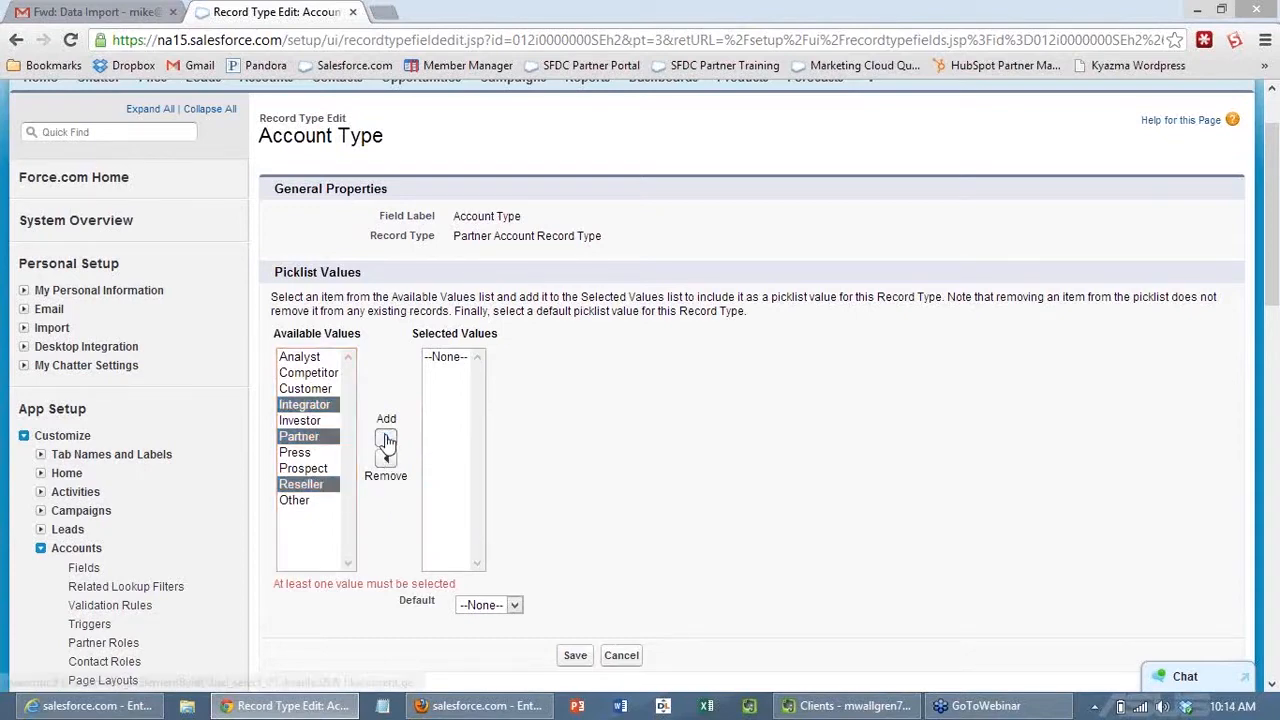
click(385, 437)
click(580, 644)
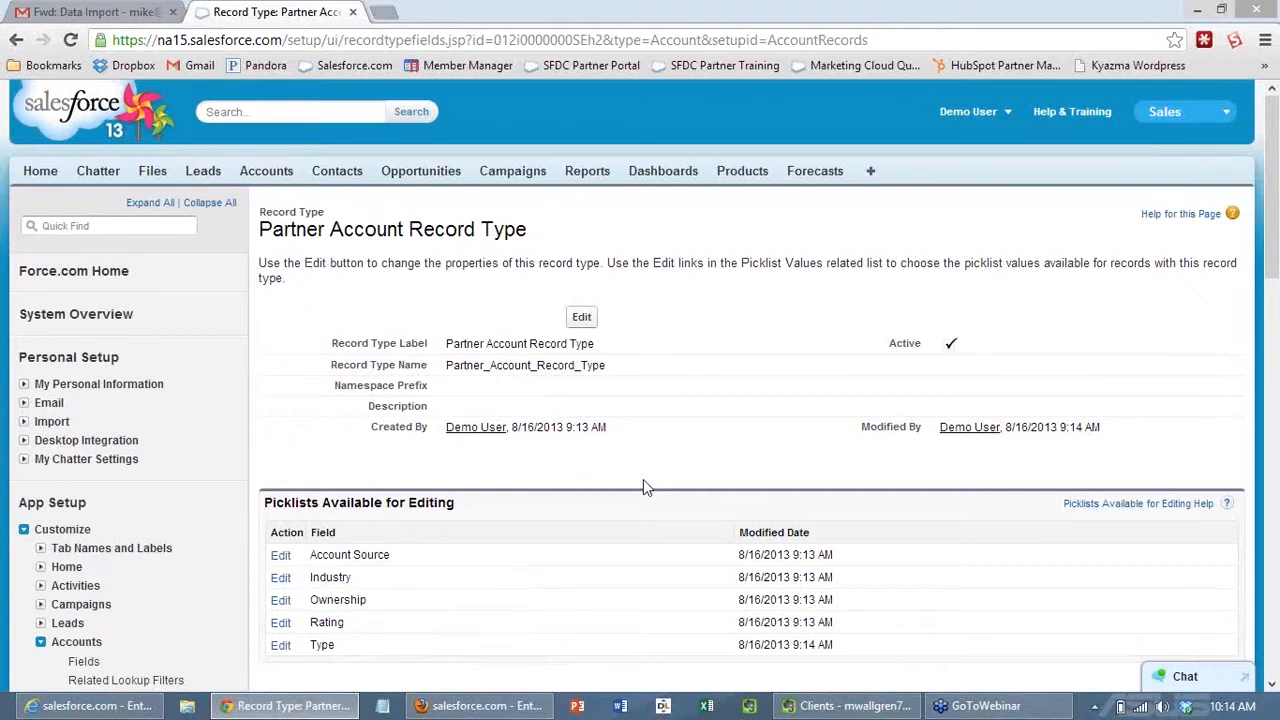
Step: Review the record type's editable picklists and open the list of account page layouts
scroll(590, 485, down, 2)
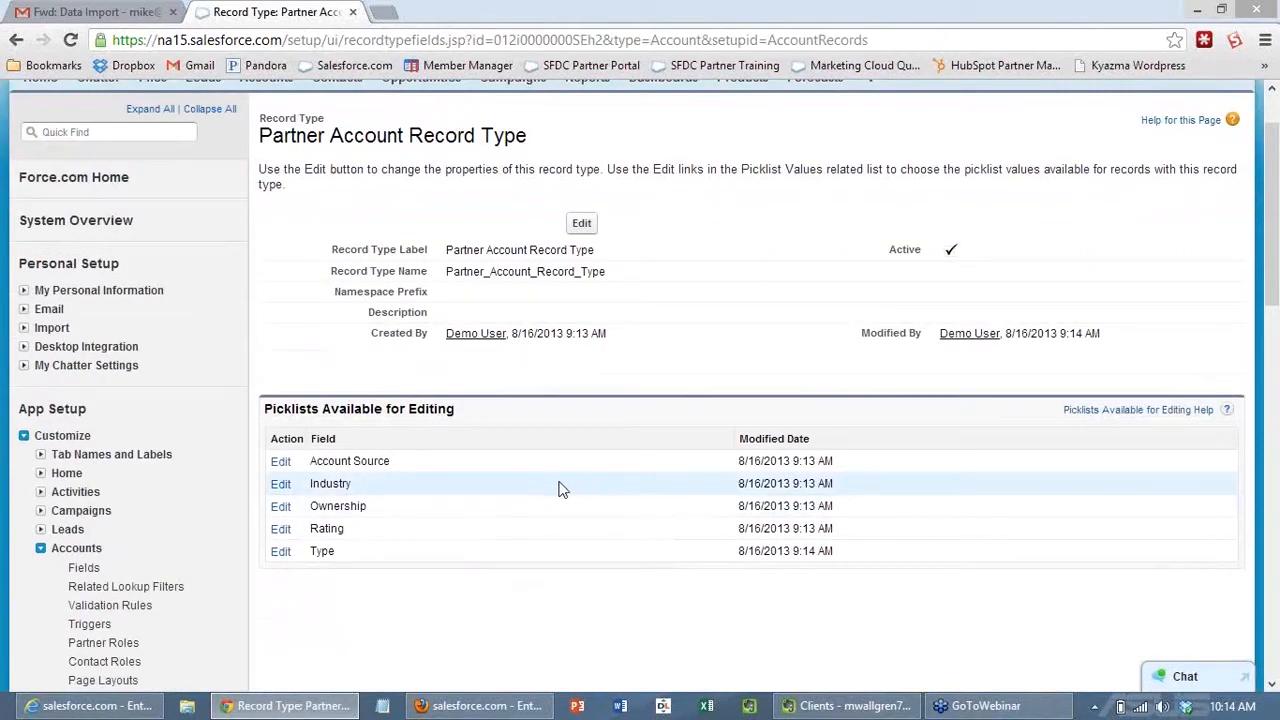
scroll(560, 490, up, 2)
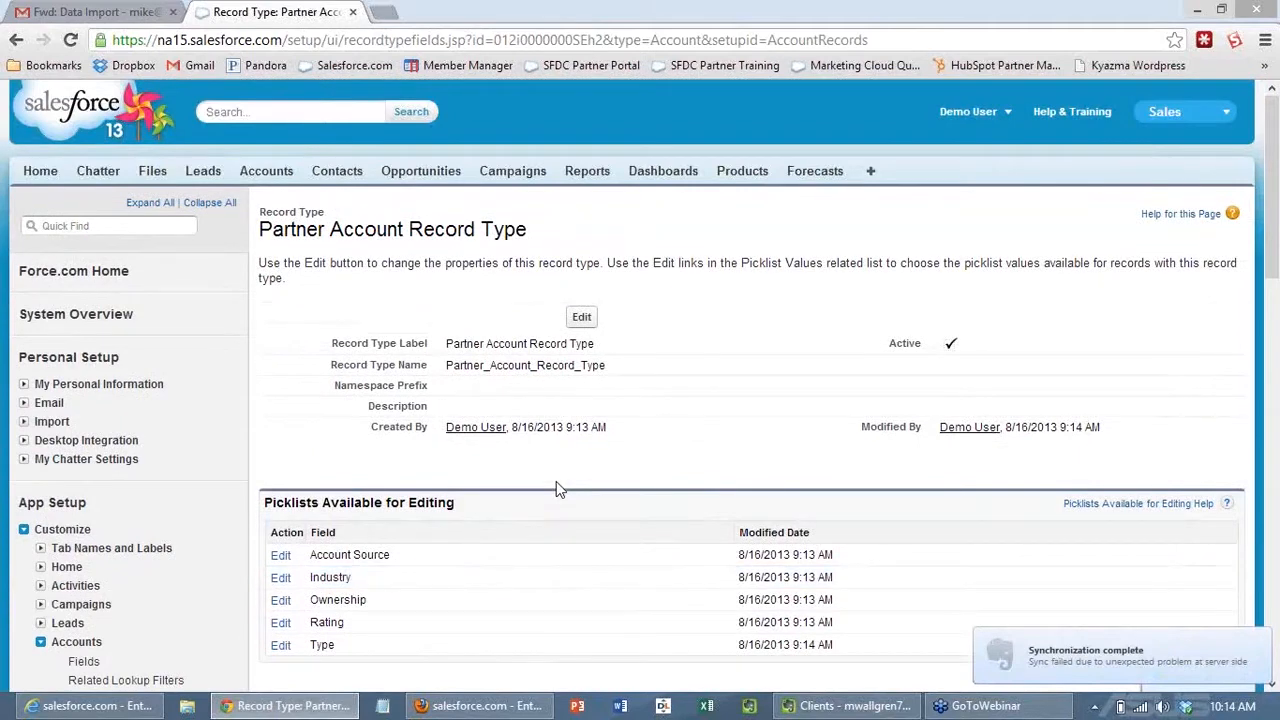
scroll(558, 489, down, 4)
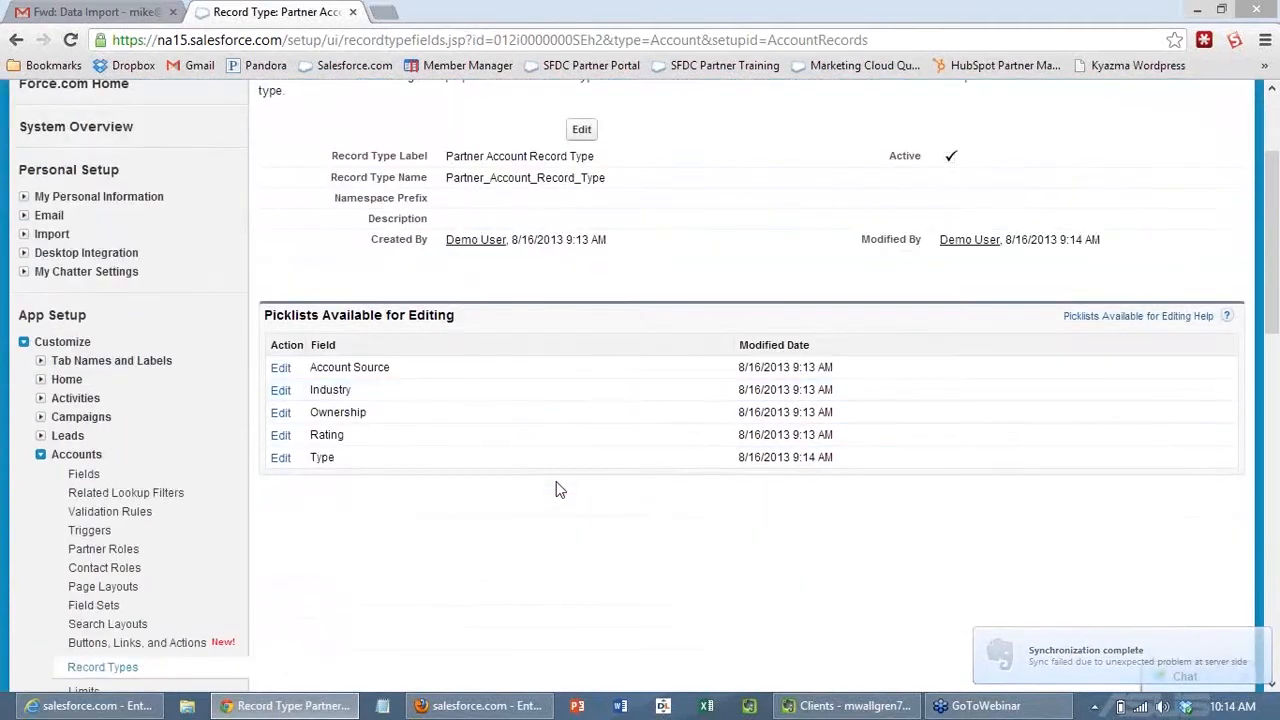
scroll(328, 460, down, 2)
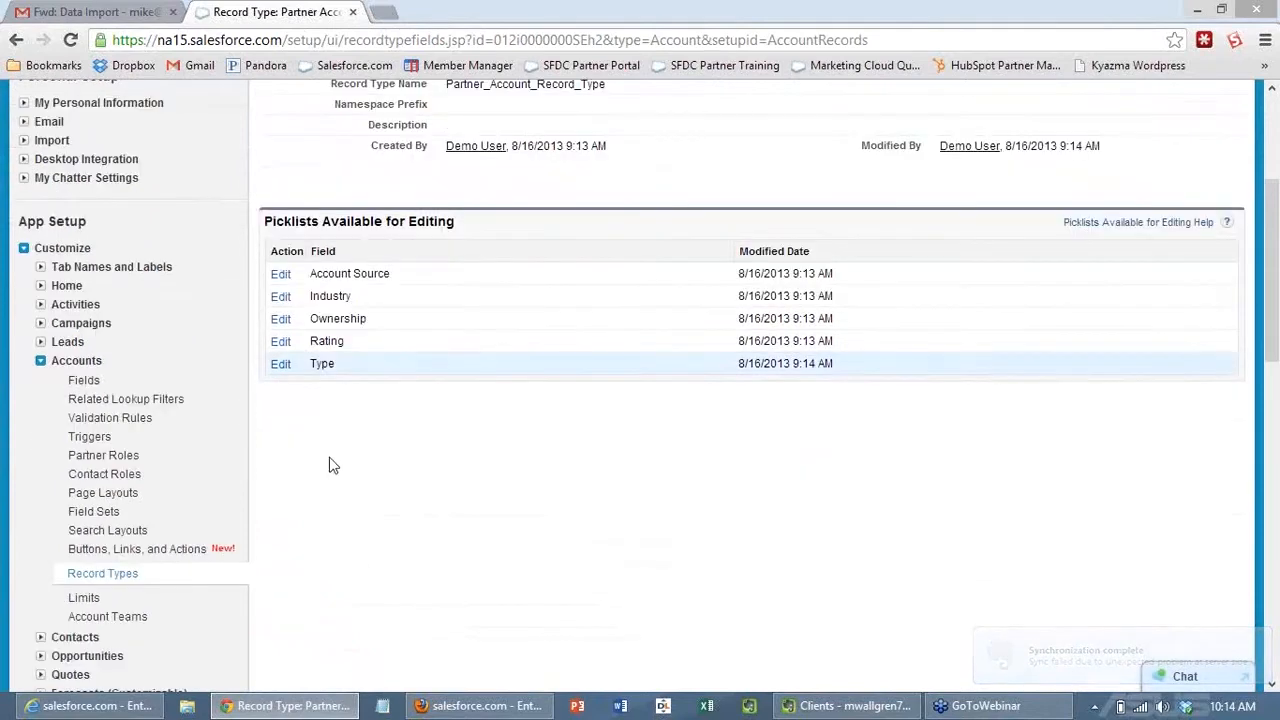
scroll(330, 457, up, 2)
scroll(330, 457, down, 2)
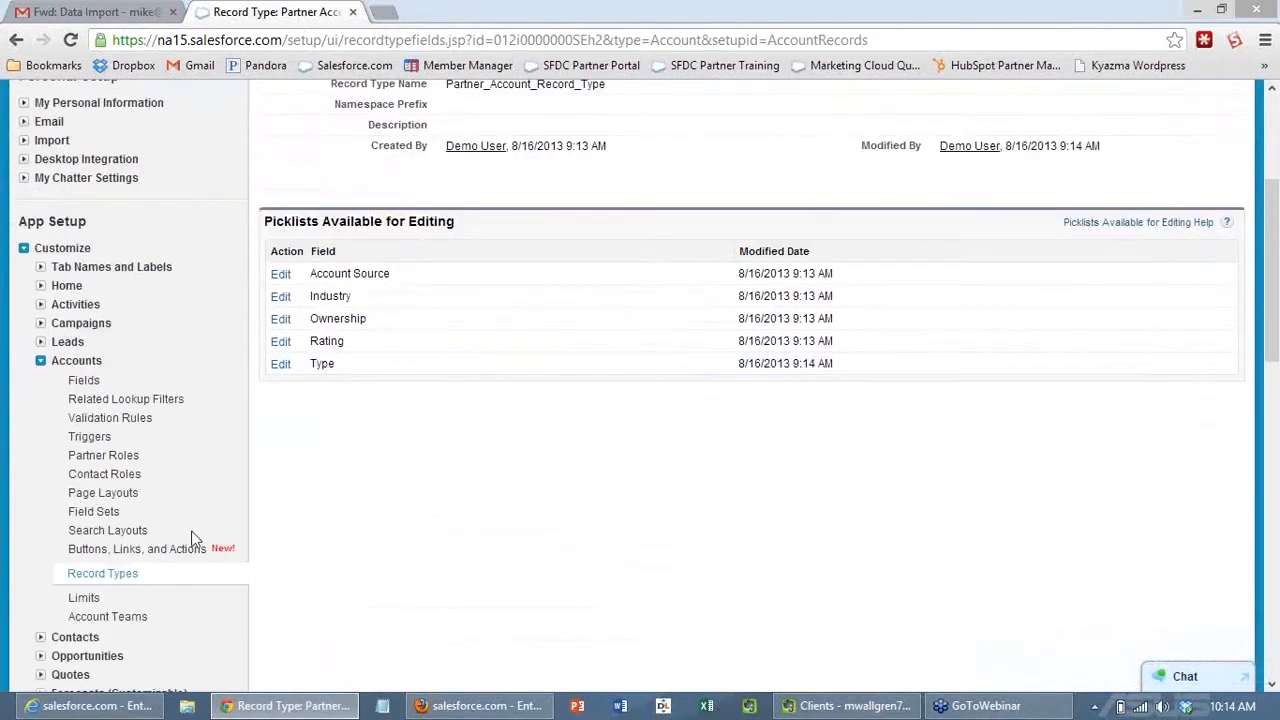
click(103, 492)
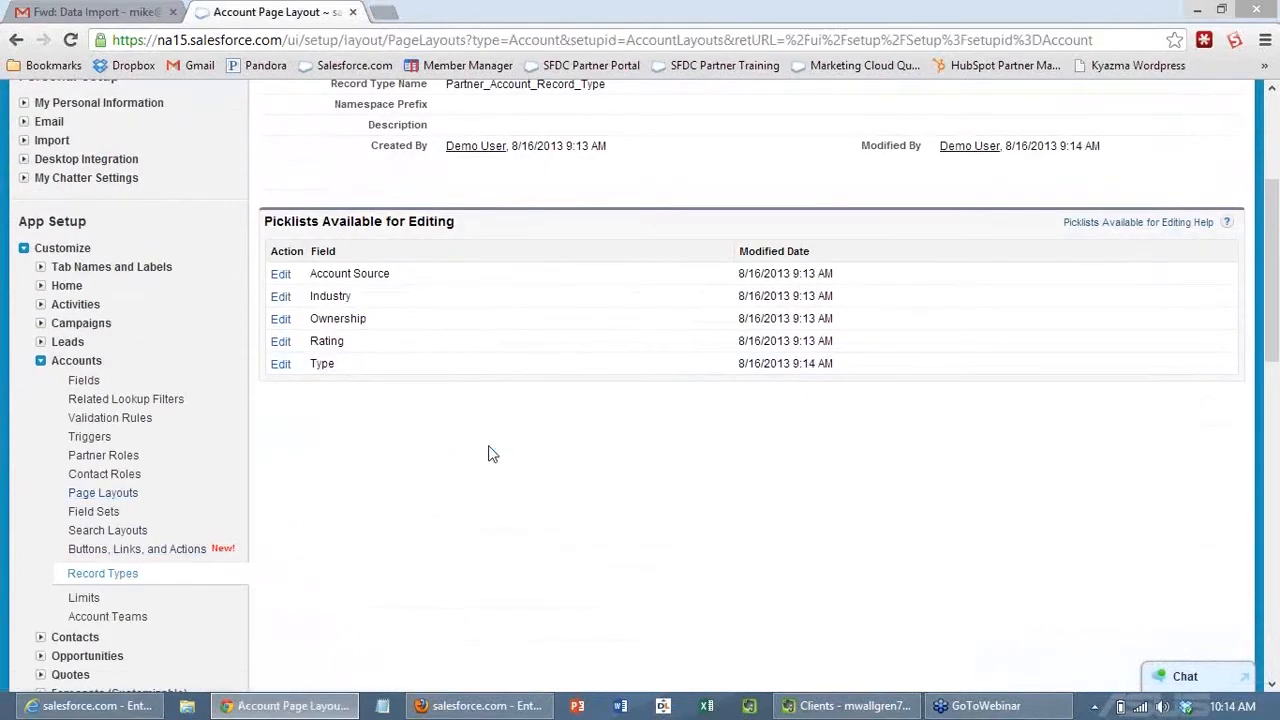
Step: Collapse the Accounts setup section and open the user profiles list under Manage Users
scroll(480, 460, down, 4)
scroll(455, 475, down, 2)
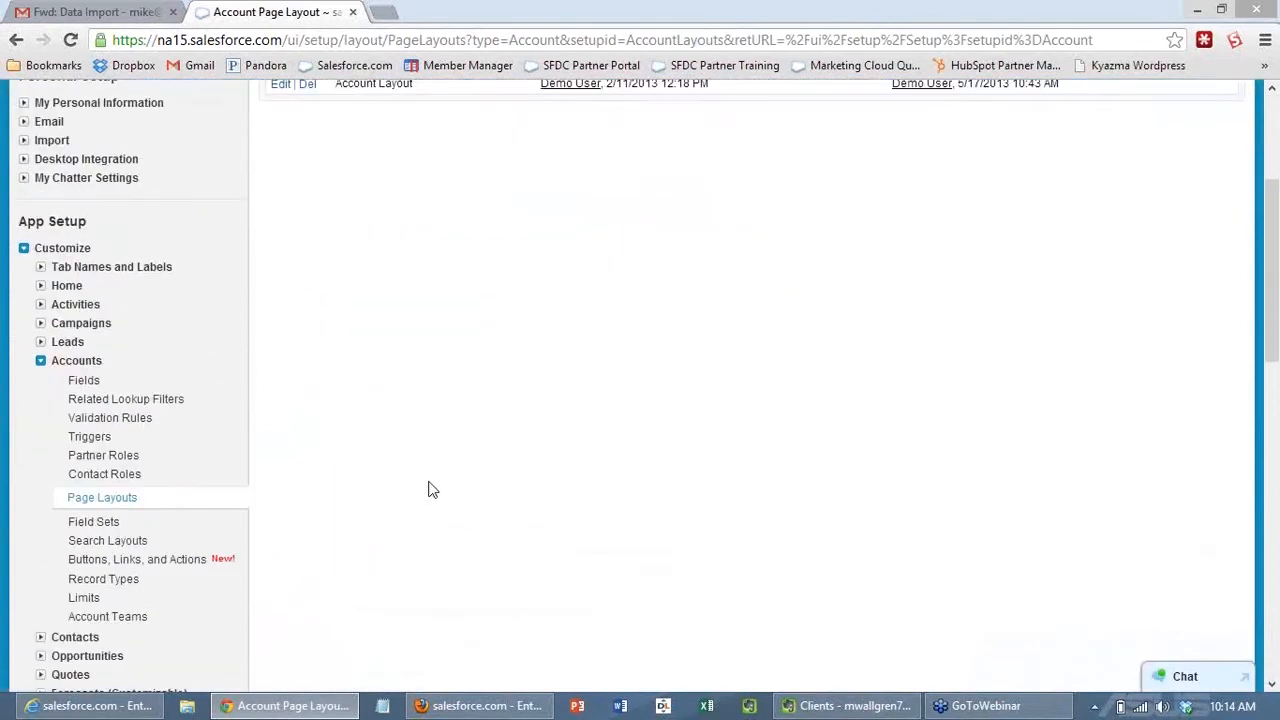
scroll(117, 528, down, 8)
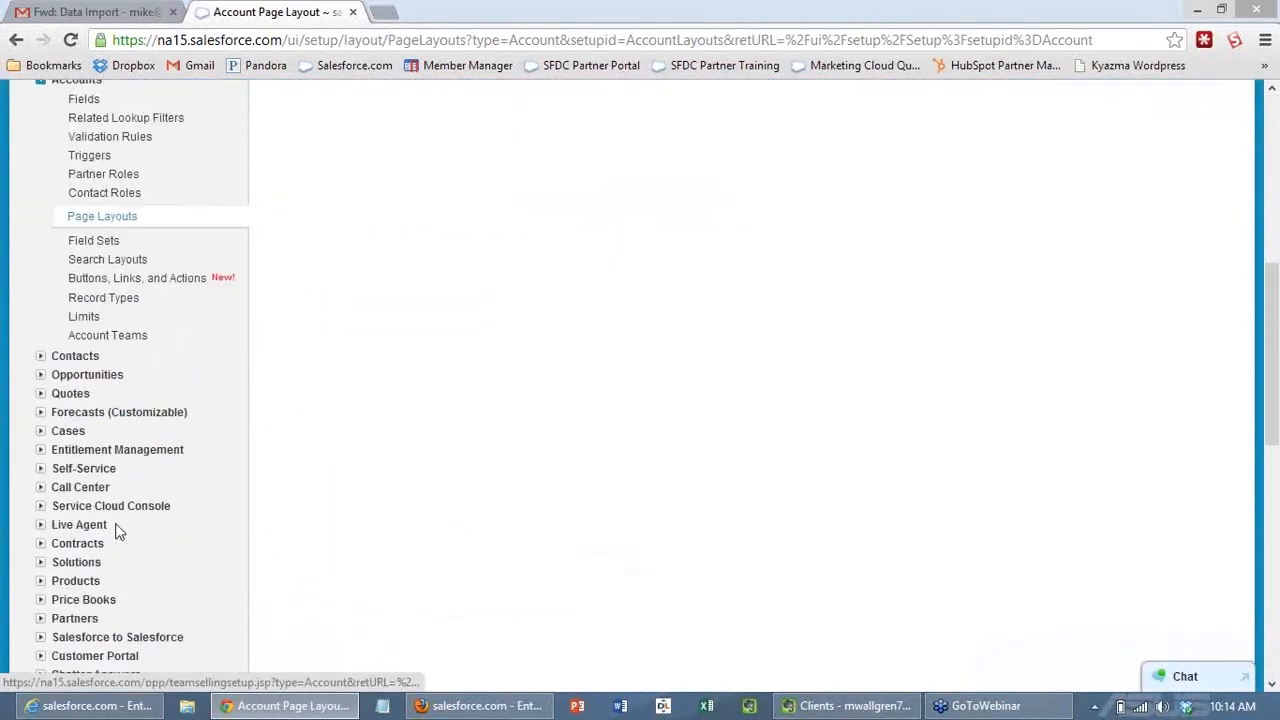
scroll(117, 528, down, 4)
scroll(117, 528, up, 8)
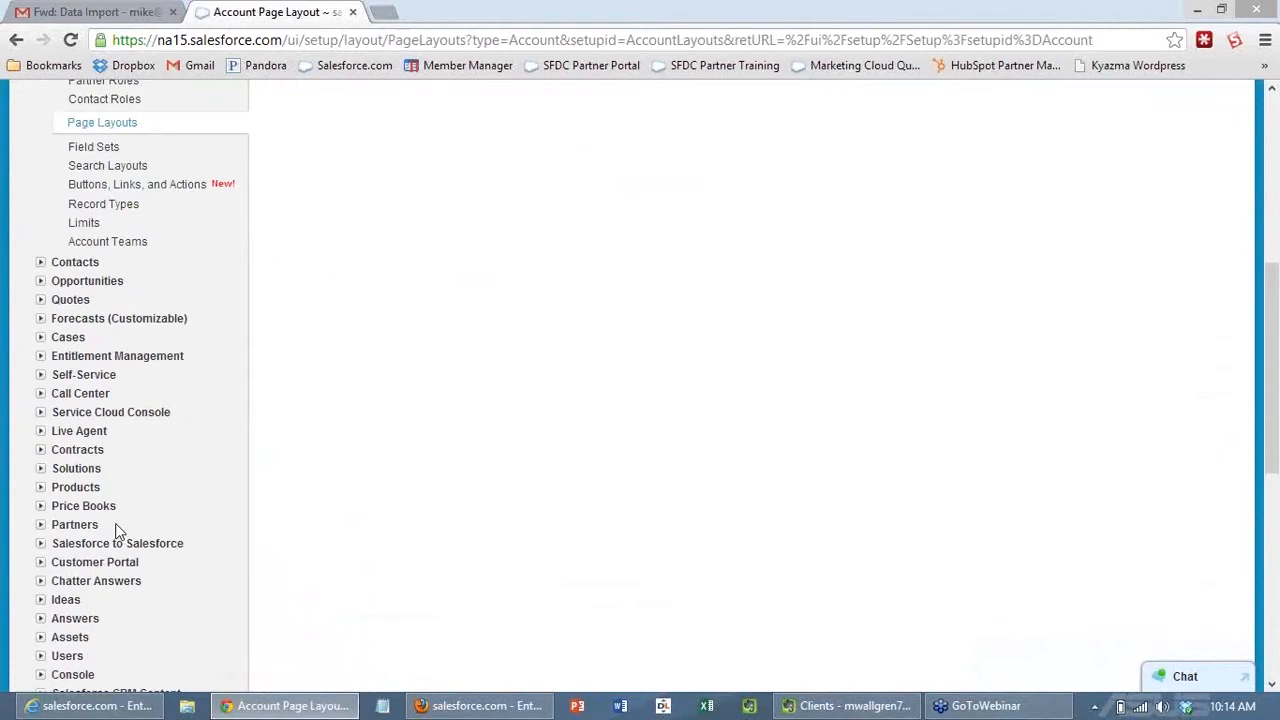
click(40, 173)
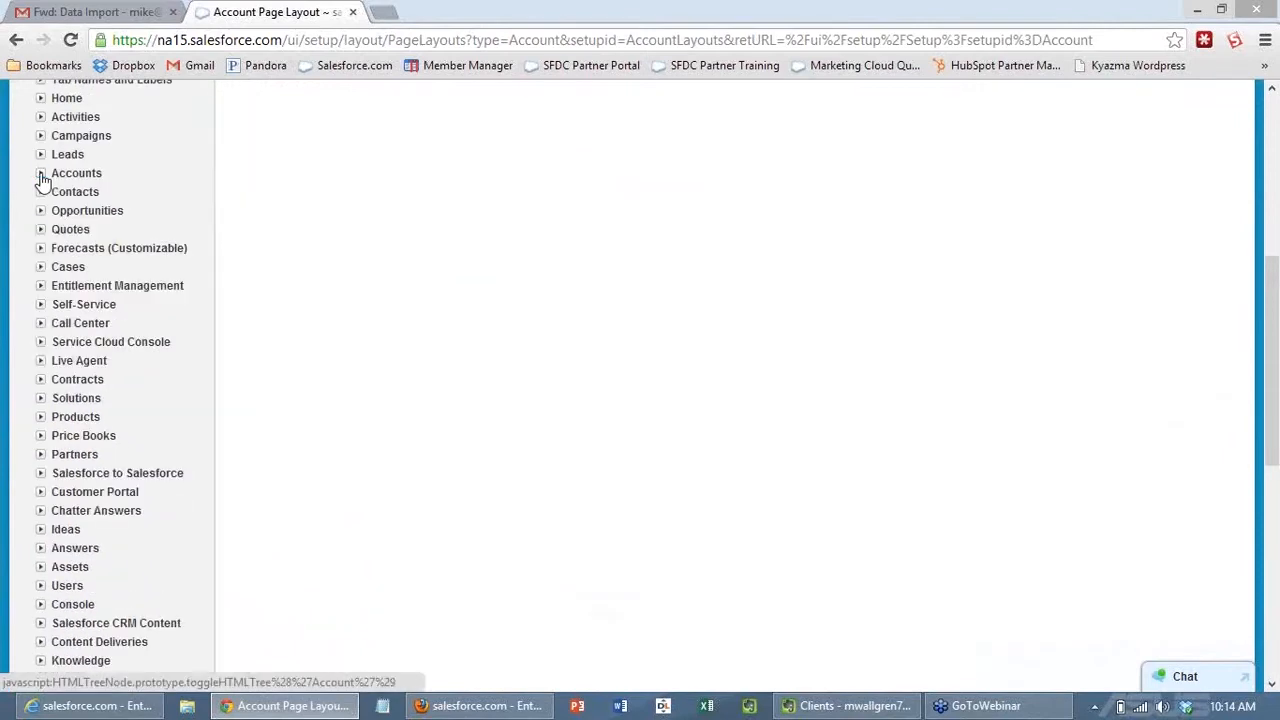
scroll(365, 338, down, 4)
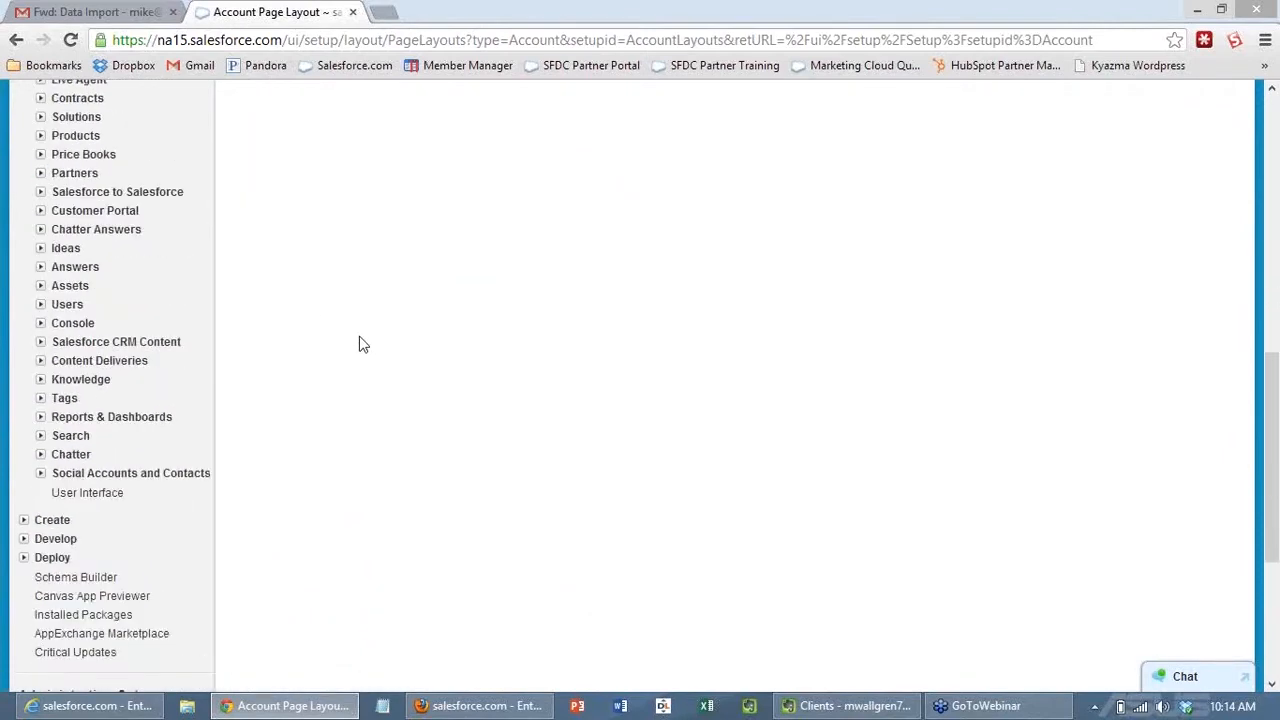
scroll(363, 344, down, 3)
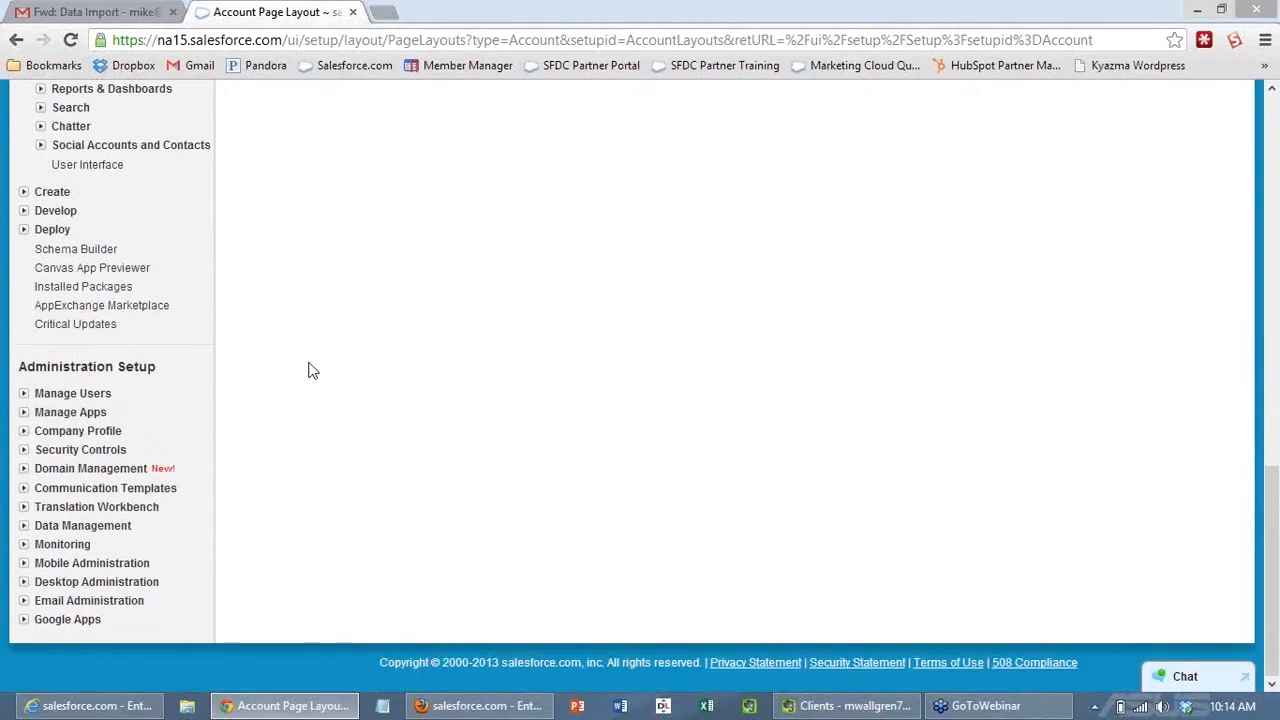
click(24, 395)
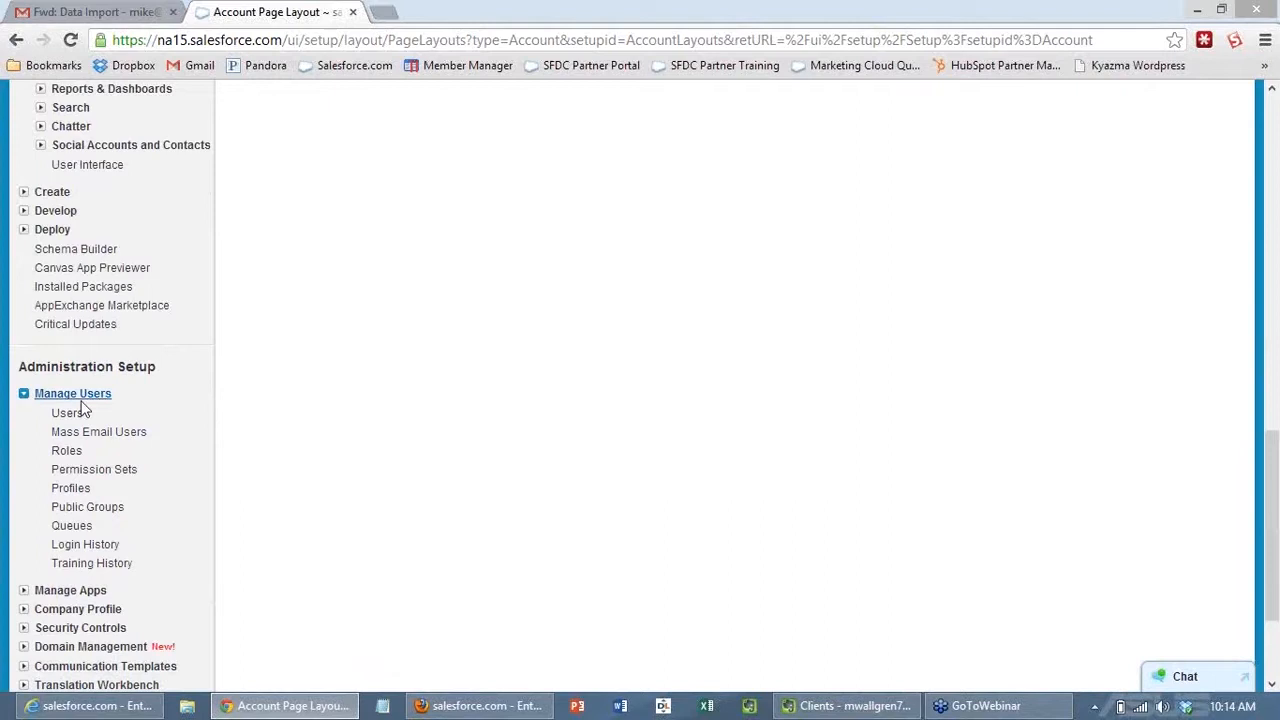
click(79, 495)
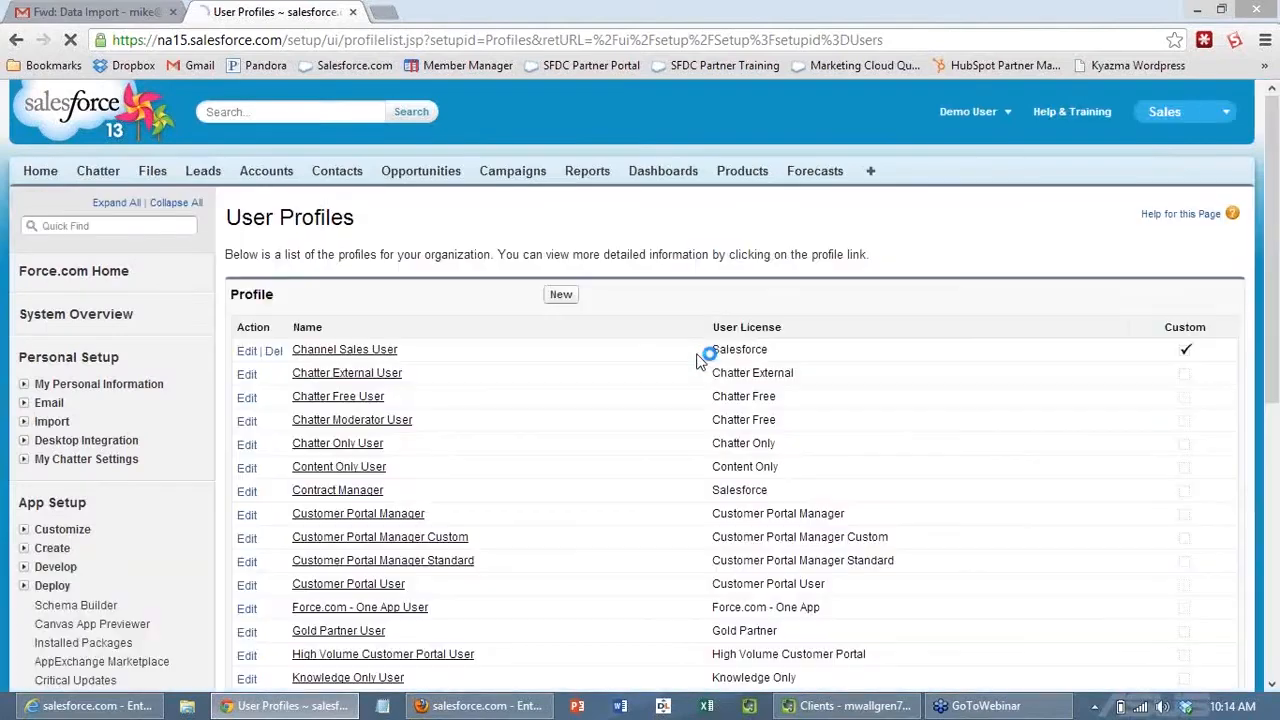
Step: Open the Standard User profile and start editing its record type settings for Accounts
scroll(660, 381, down, 1)
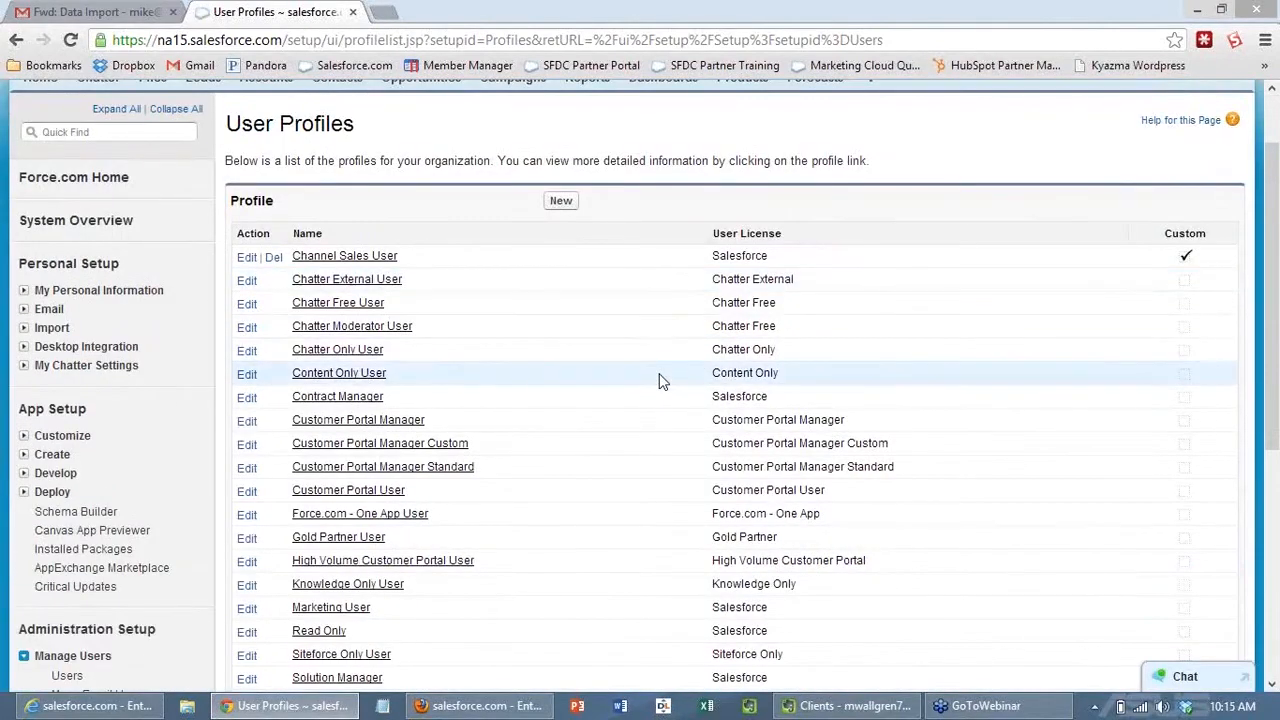
scroll(651, 388, down, 2)
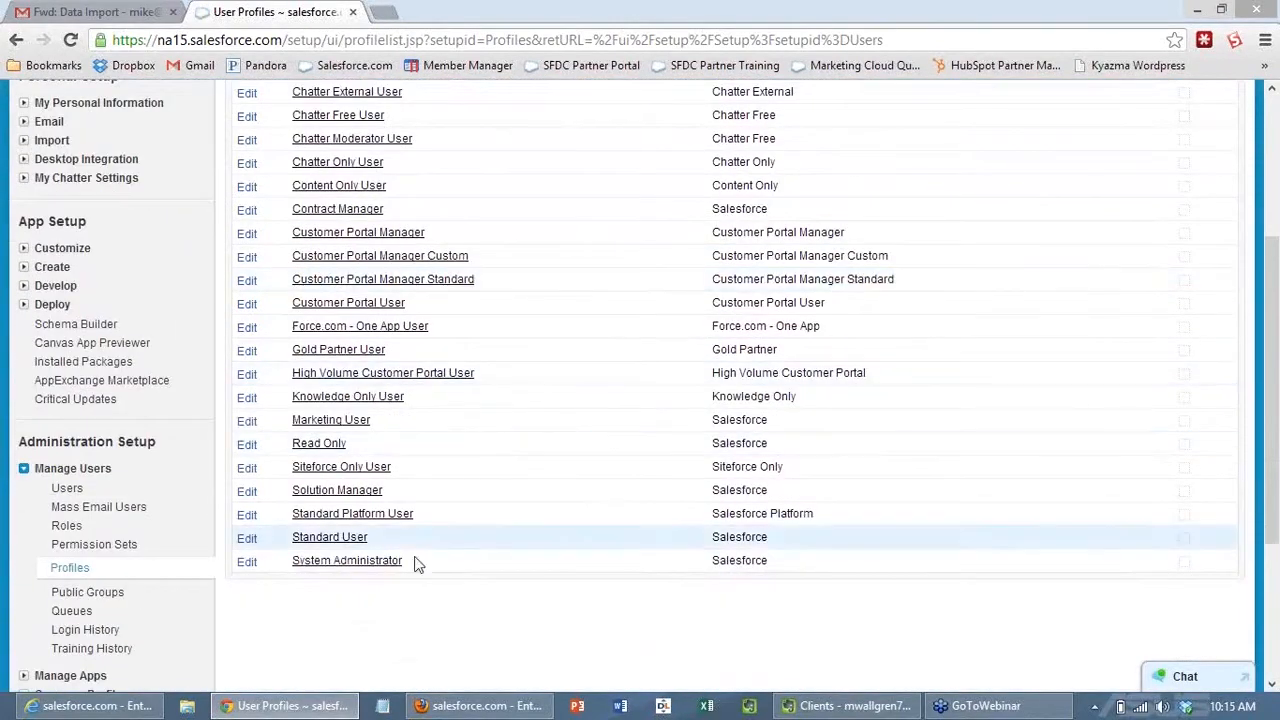
click(343, 540)
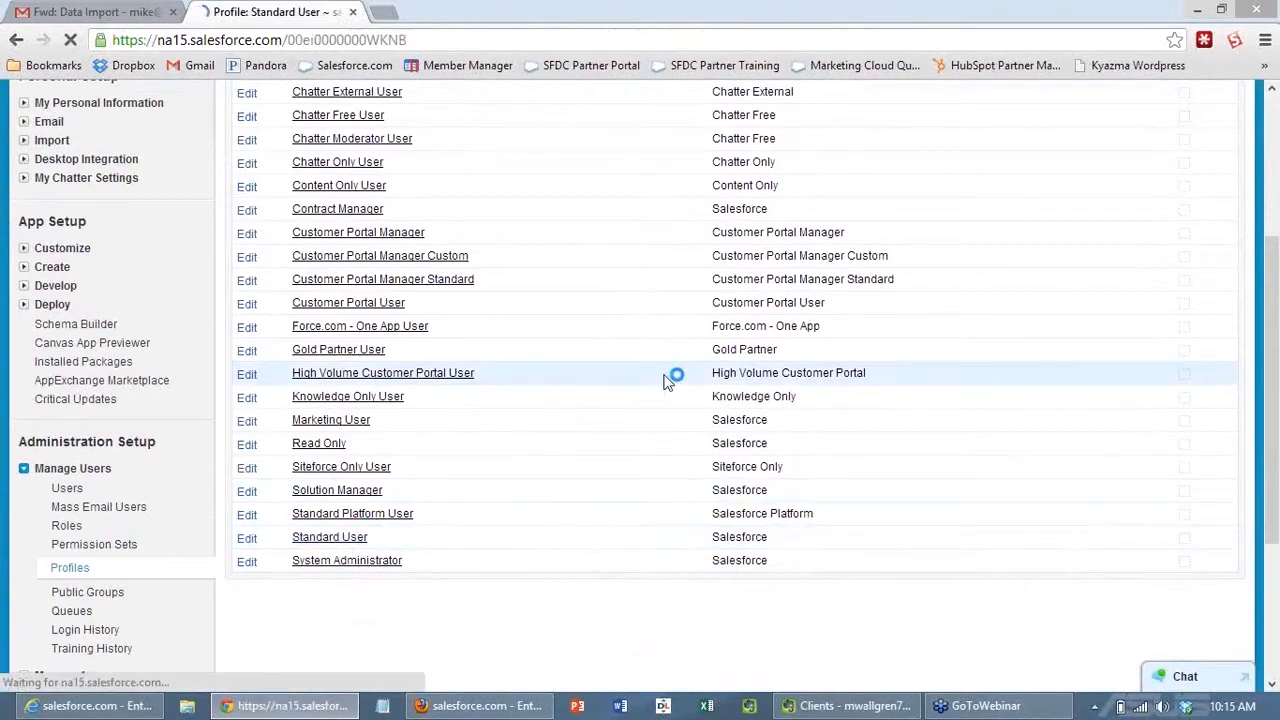
scroll(664, 385, down, 4)
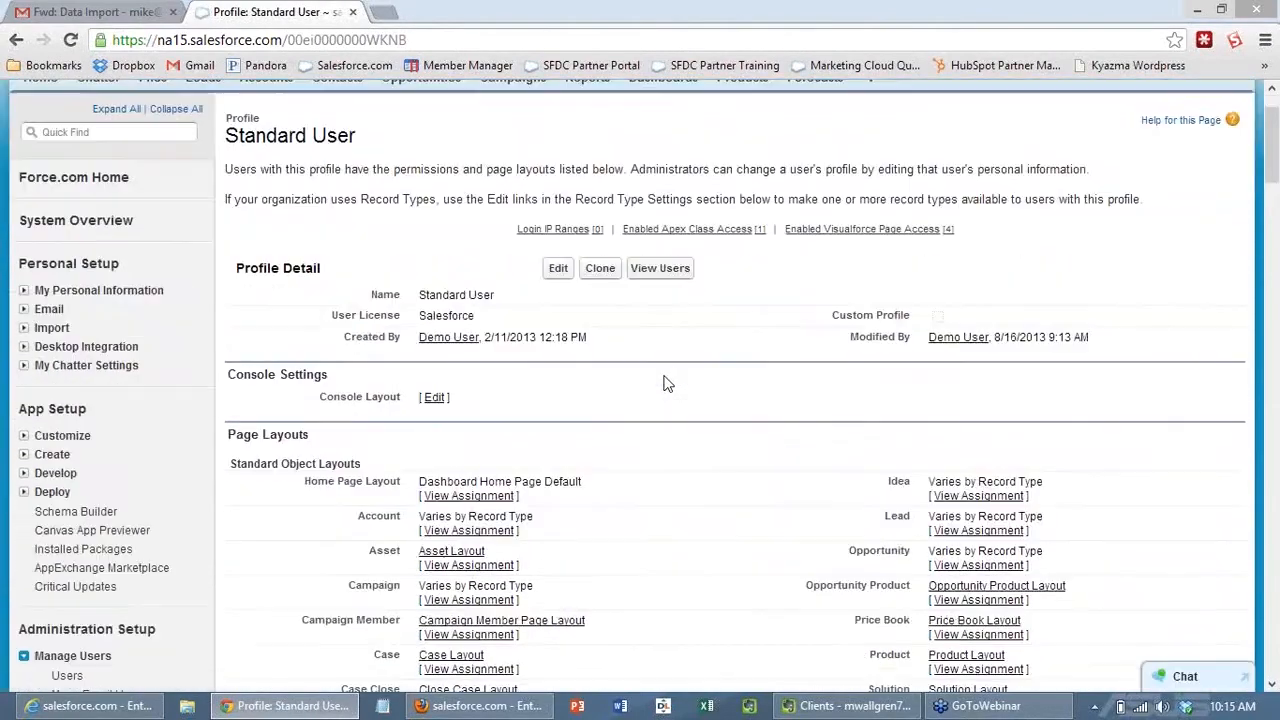
scroll(664, 389, down, 8)
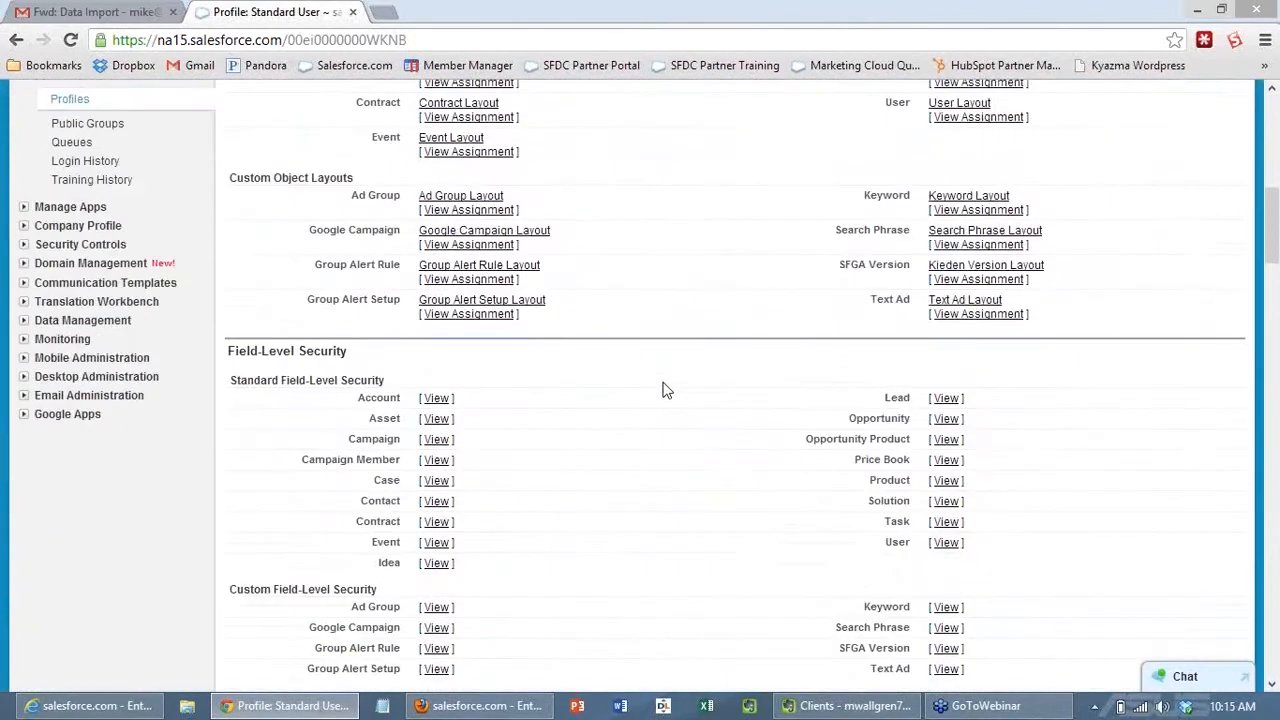
scroll(664, 391, up, 8)
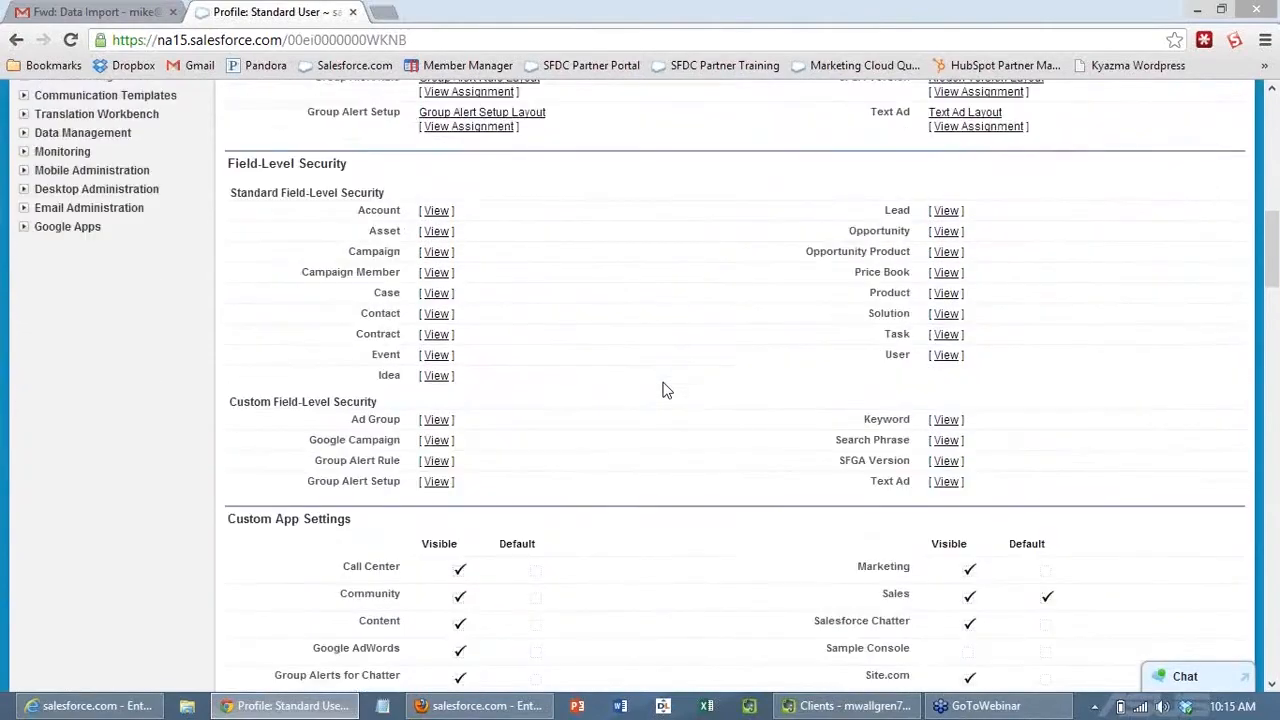
scroll(659, 392, down, 8)
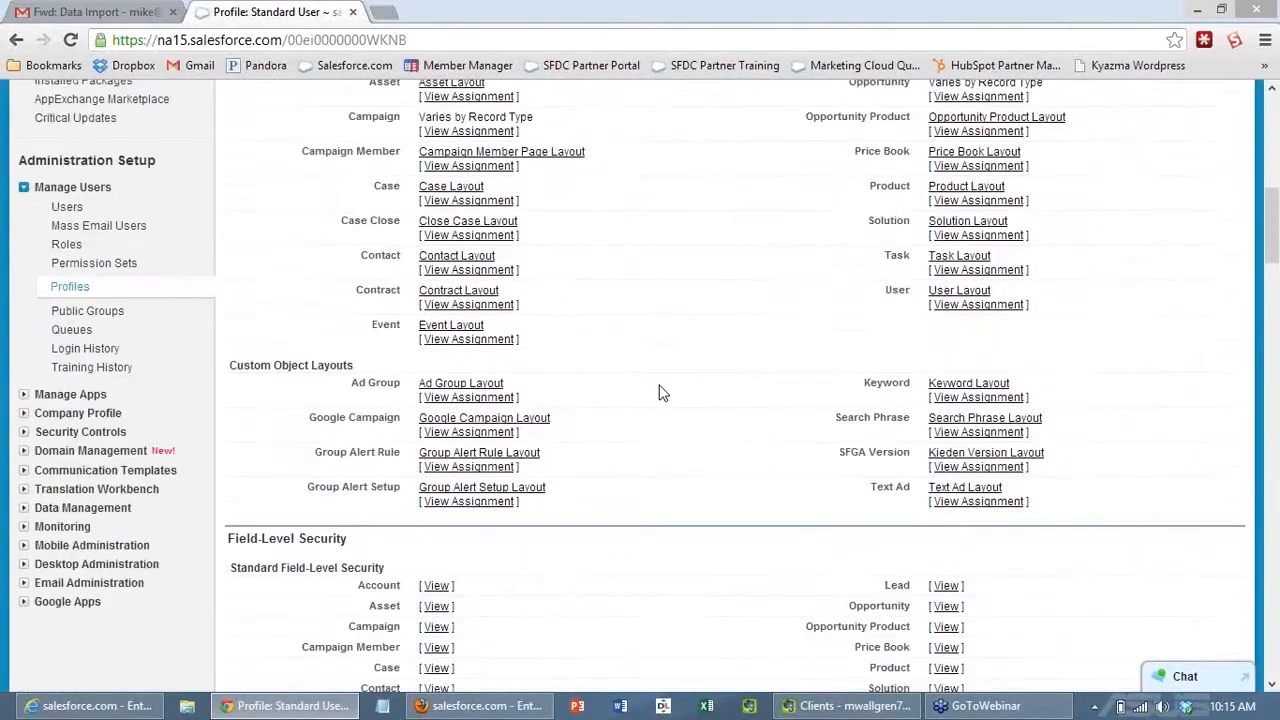
scroll(659, 392, down, 6)
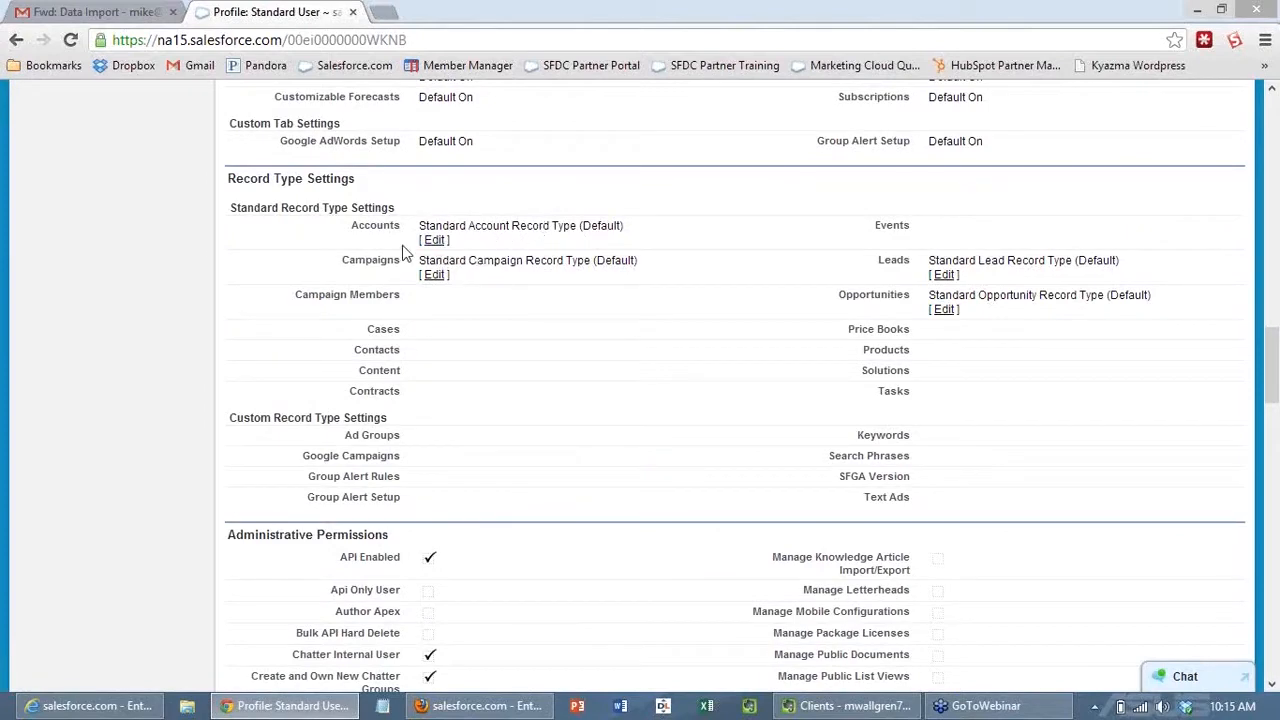
click(434, 241)
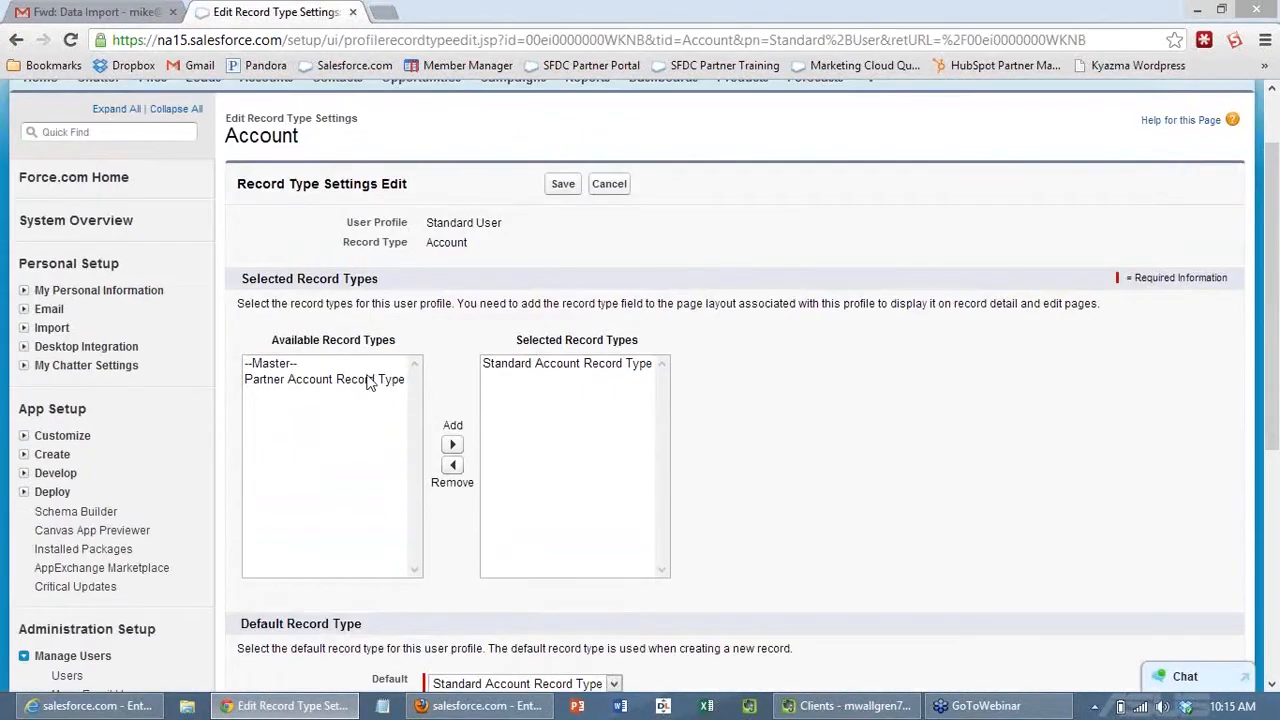
Step: Add Partner Account Record Type to the Standard User profile, keep Standard Account Record Type as default, and save
click(370, 380)
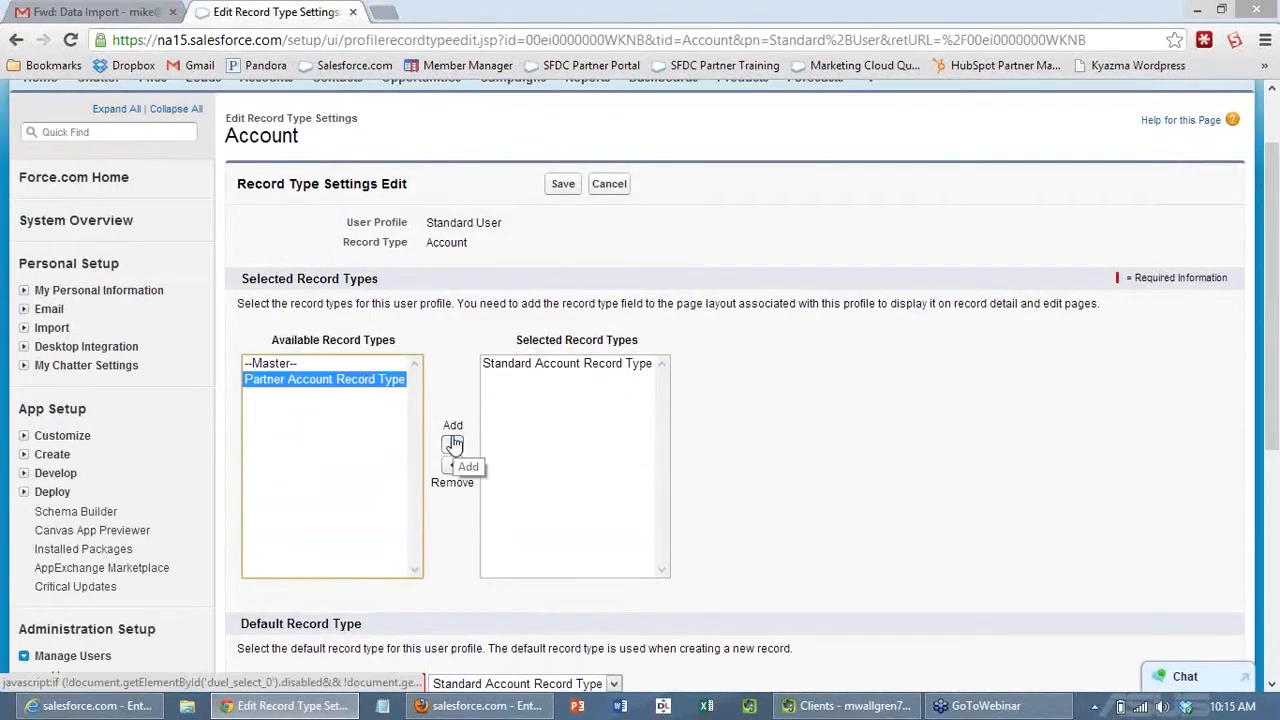
click(452, 444)
scroll(669, 400, down, 2)
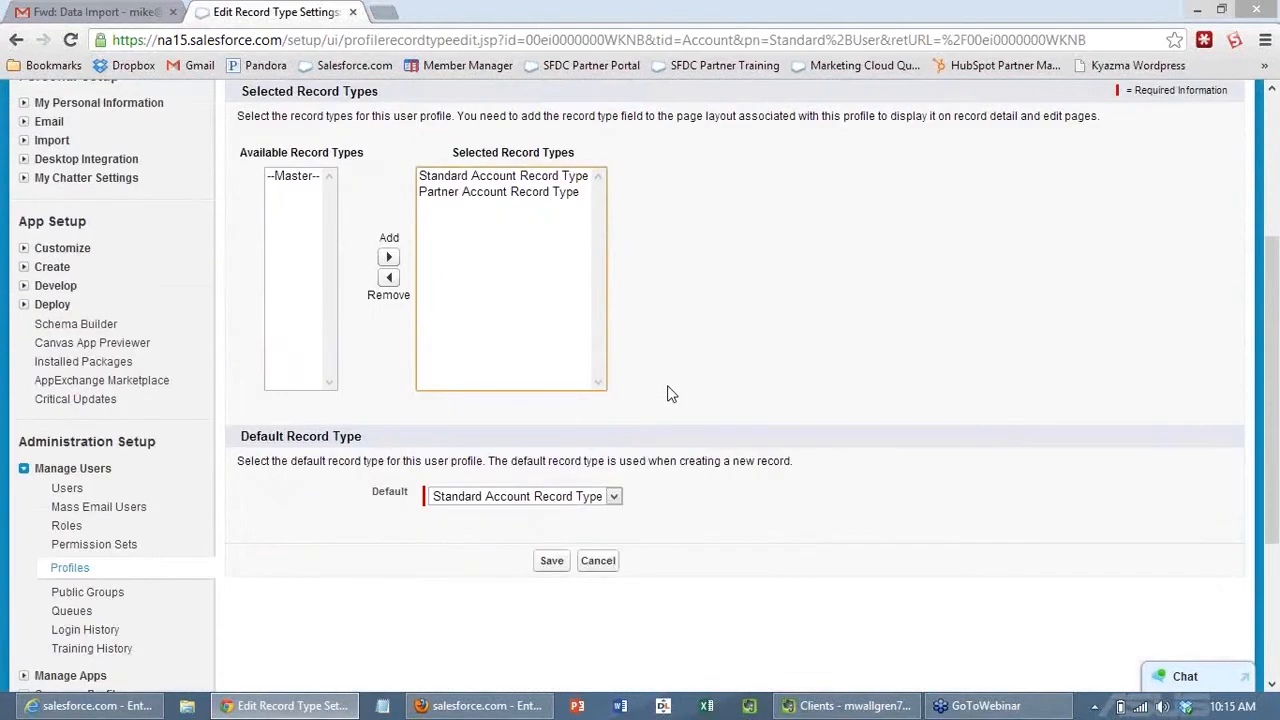
click(551, 561)
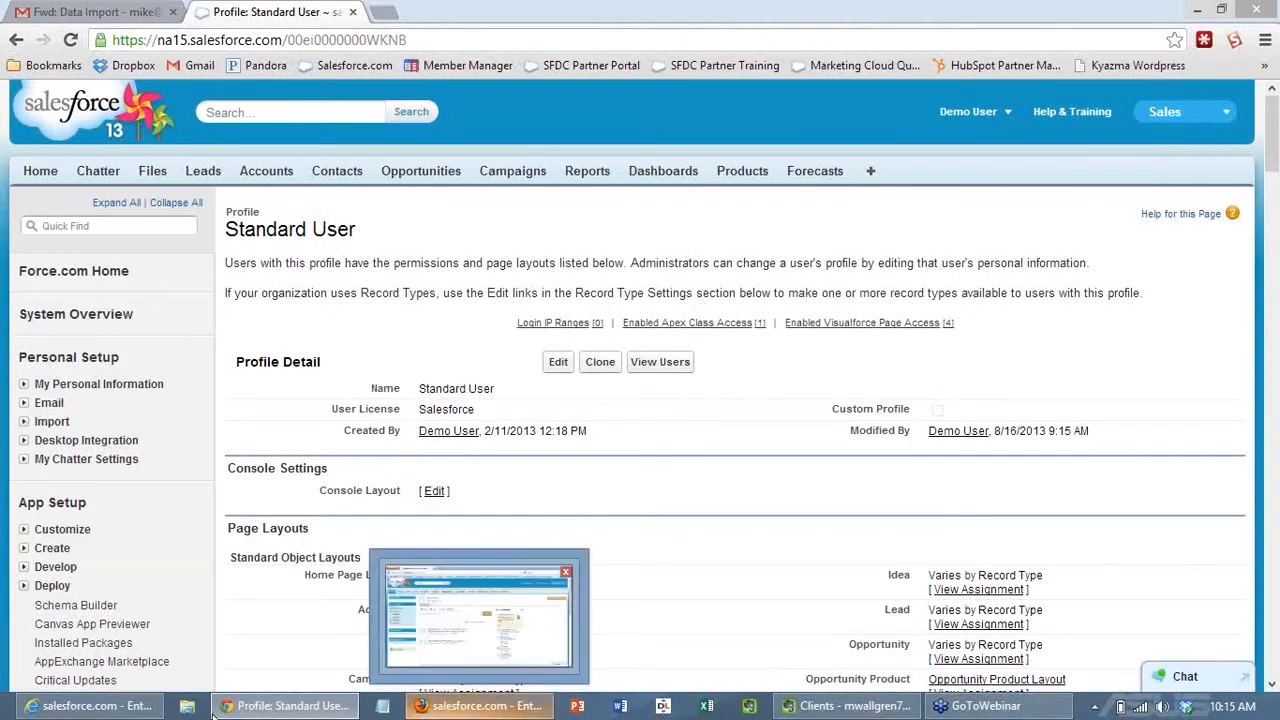
Step: Switch to the Firefox session of the standard user and start a new account with Standard Account Record Type
click(115, 716)
click(480, 706)
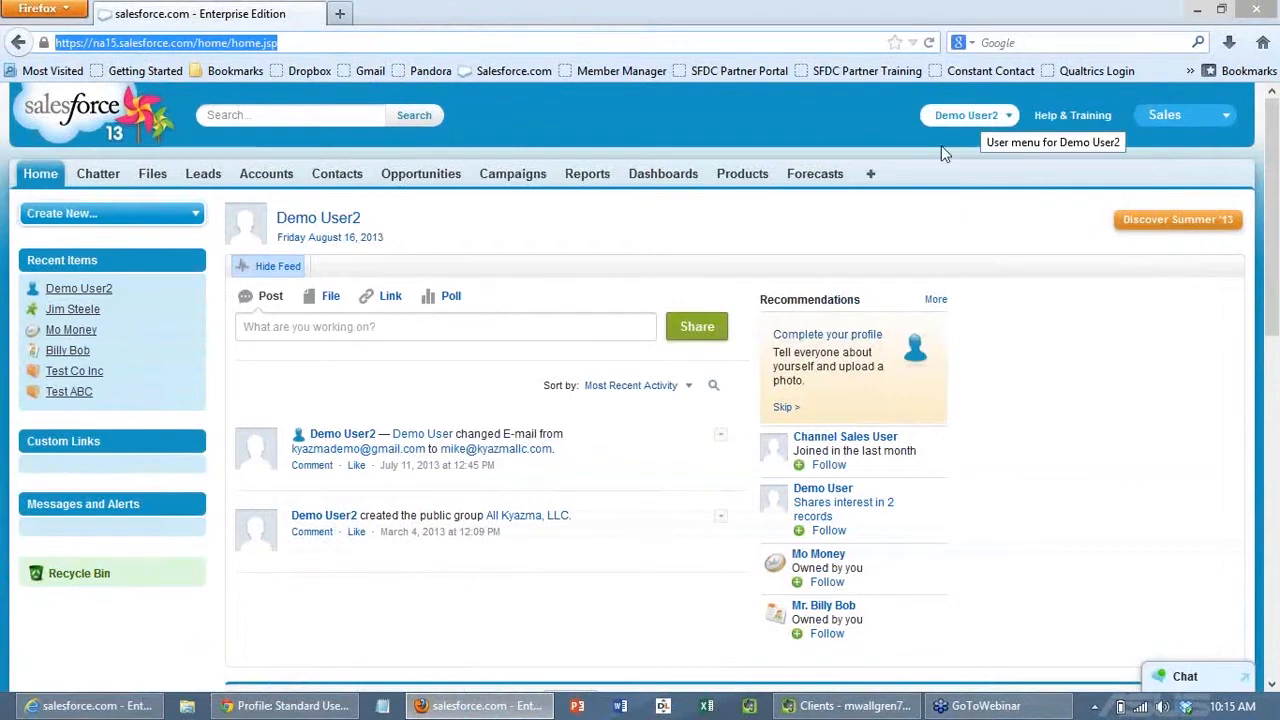
click(266, 173)
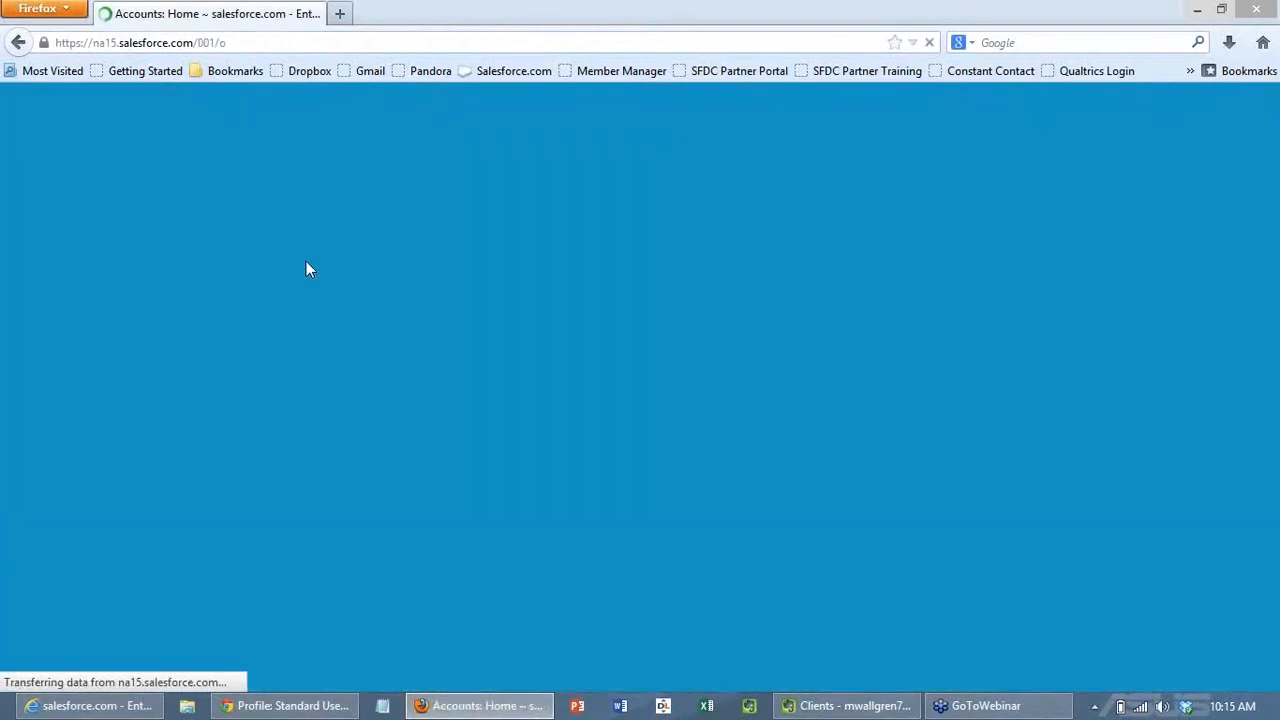
scroll(355, 400, down, 1)
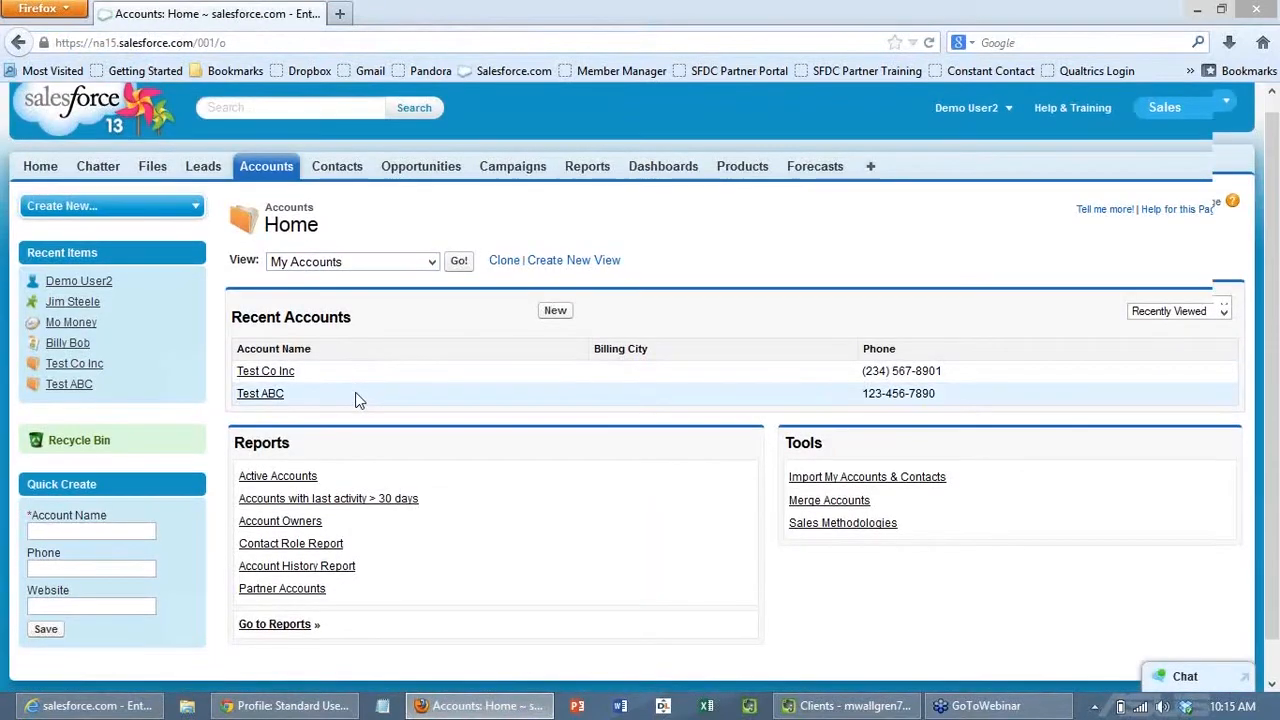
scroll(358, 400, down, 1)
click(554, 273)
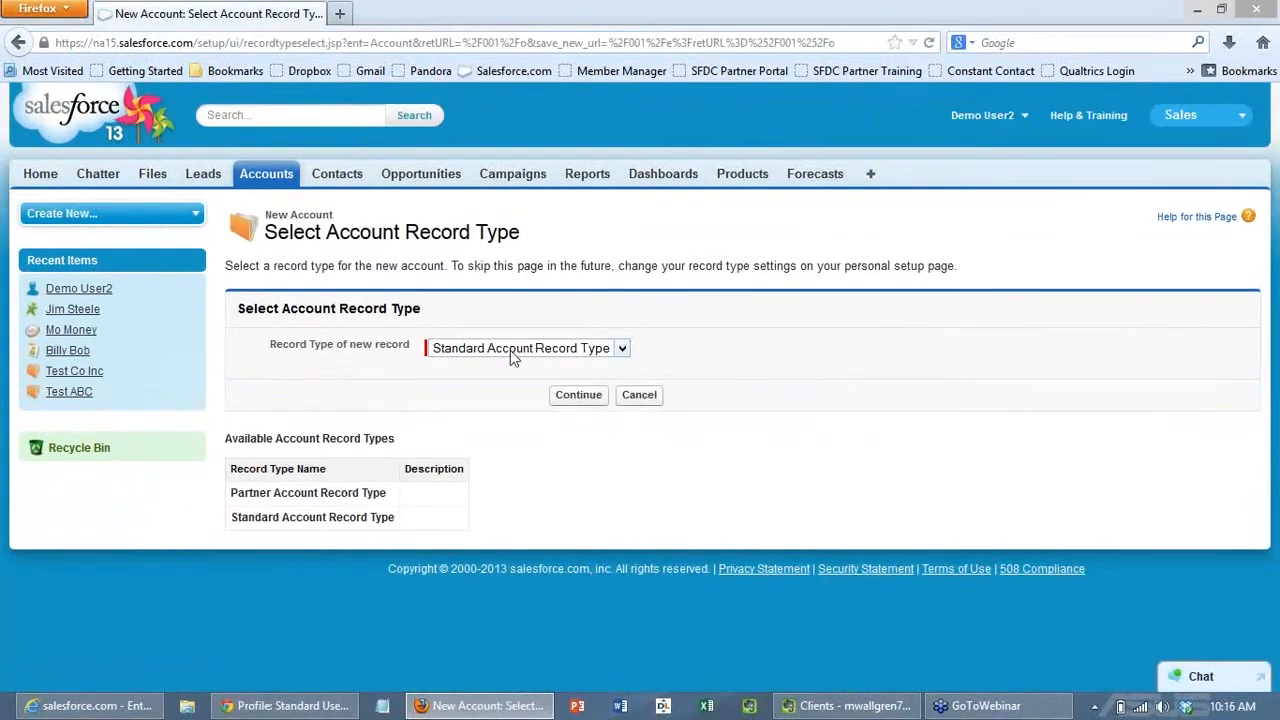
click(507, 350)
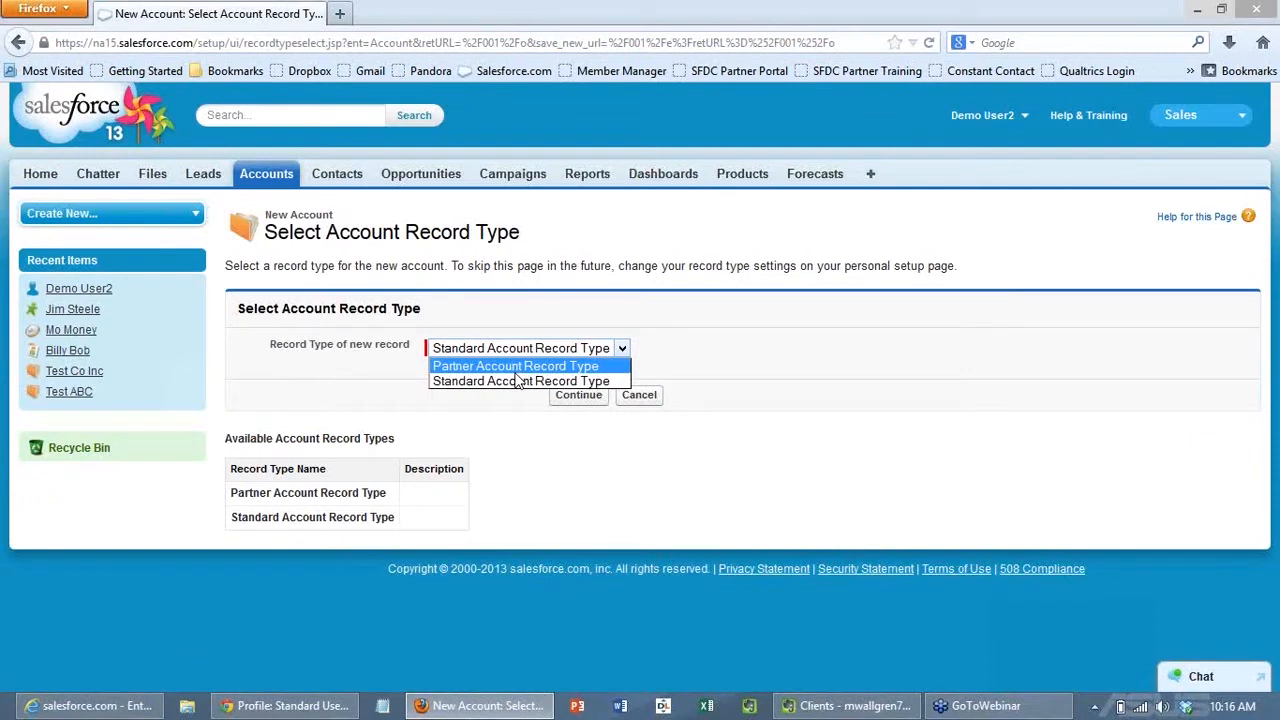
click(516, 381)
click(580, 395)
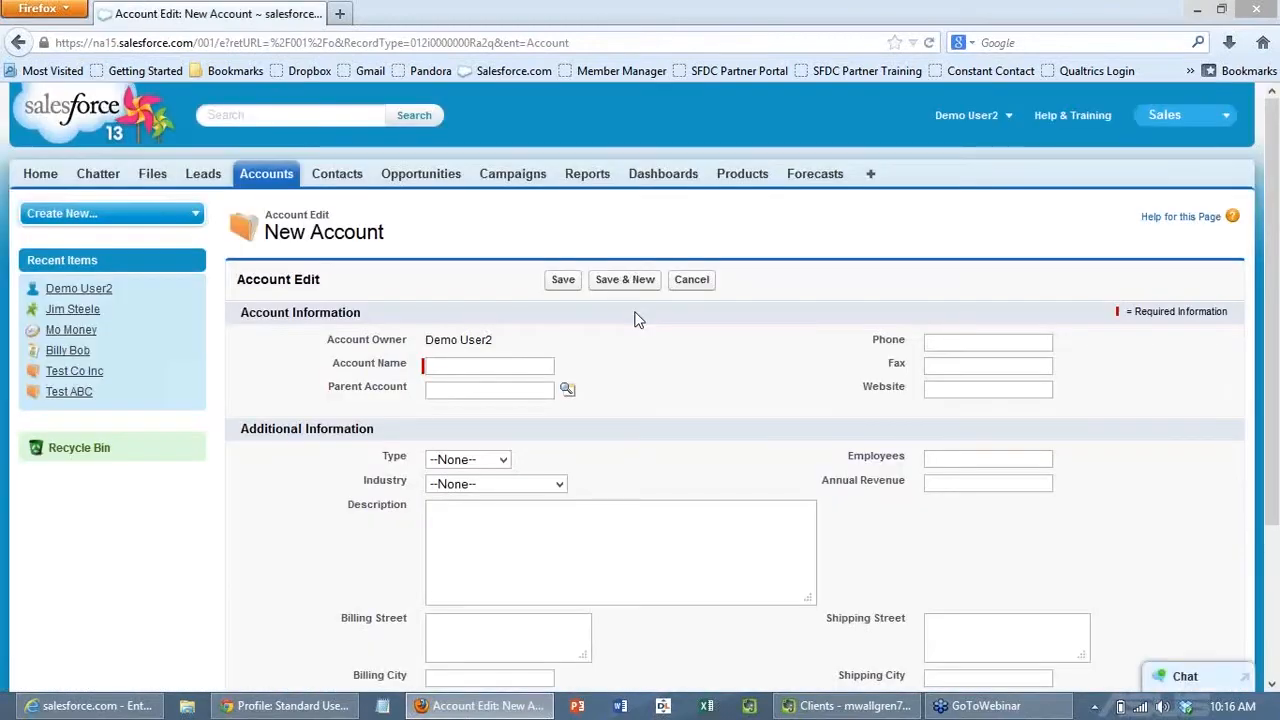
Step: Examine the Type picklist values offered on the standard account form, leave Type unset, and cancel the new account
scroll(638, 318, down, 2)
scroll(638, 318, down, 2)
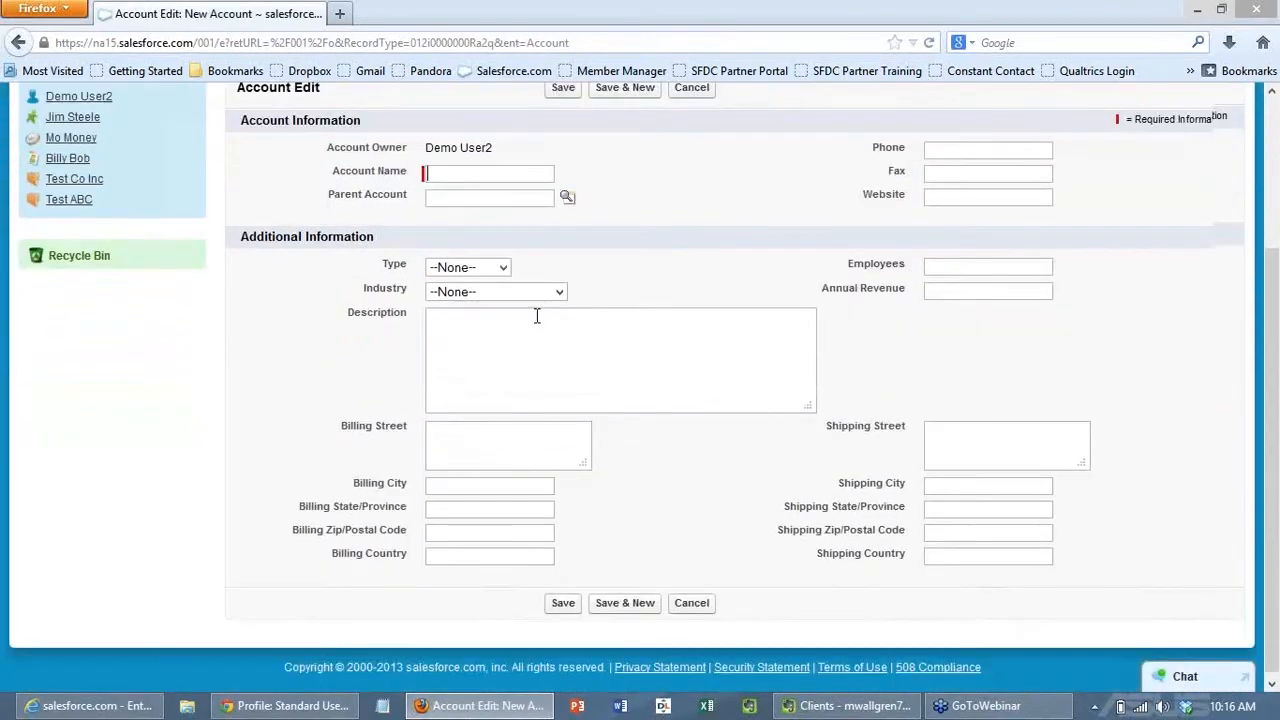
click(501, 261)
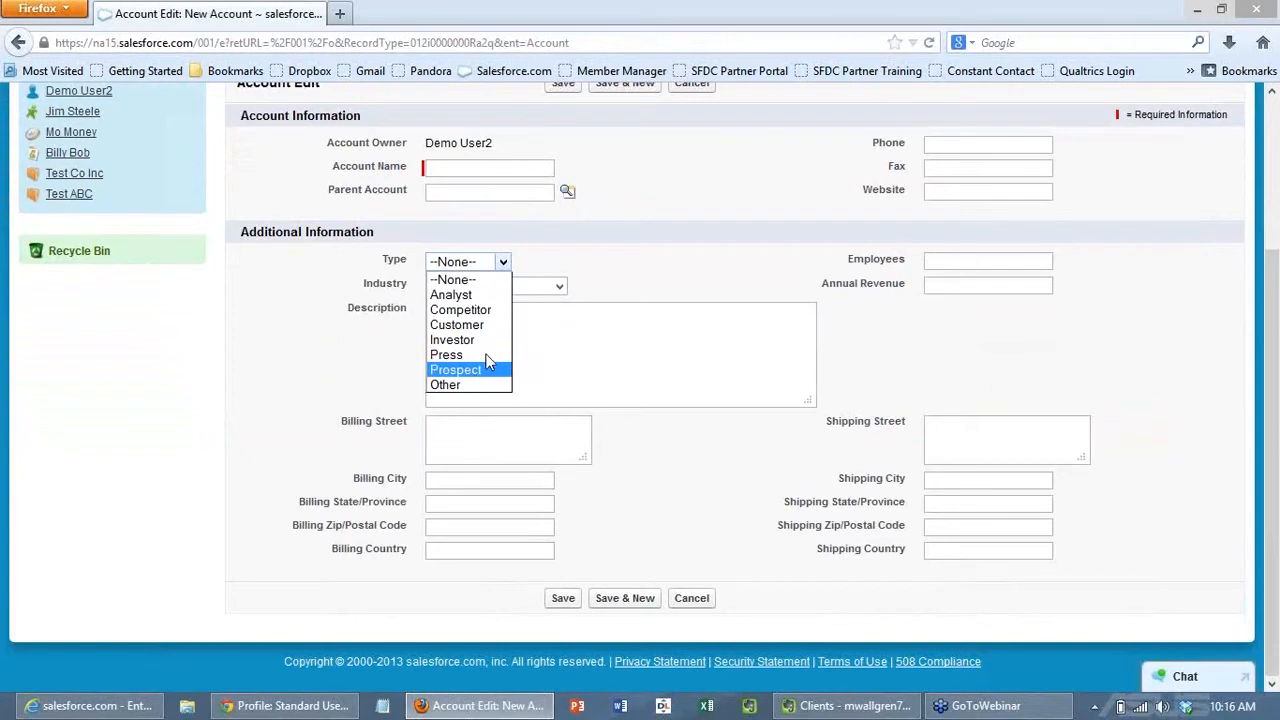
click(620, 246)
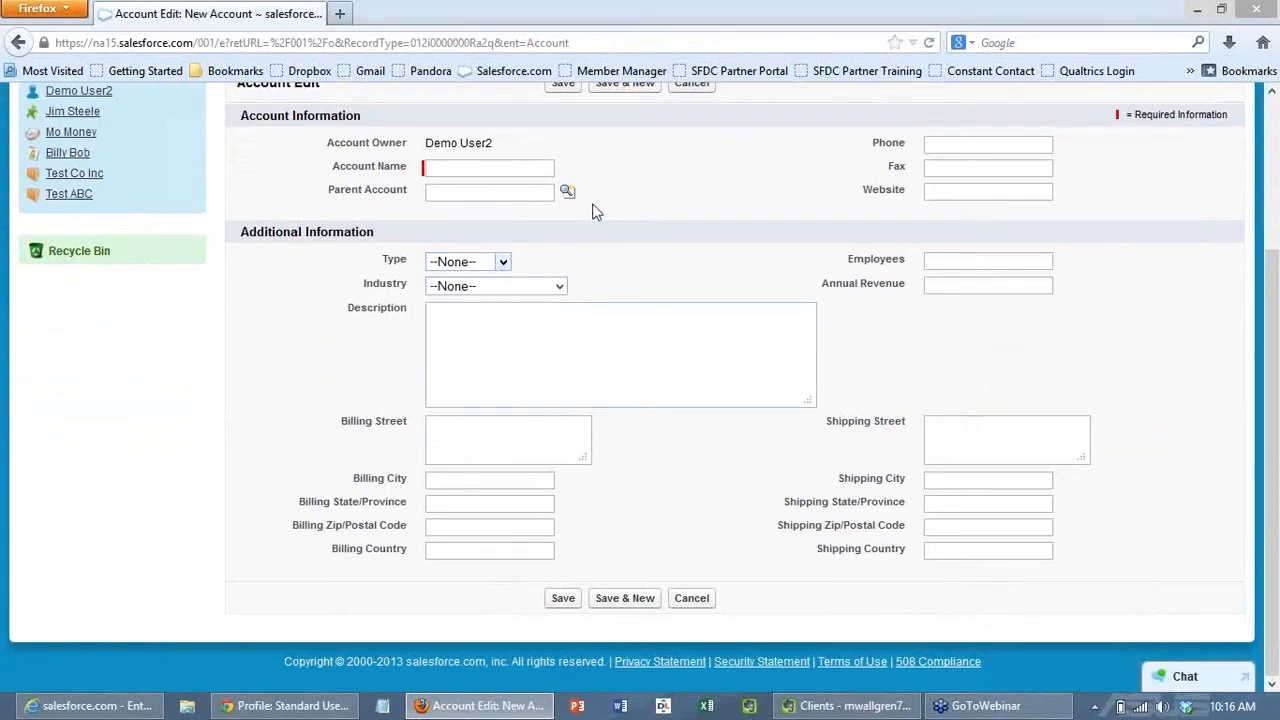
scroll(630, 271, up, 2)
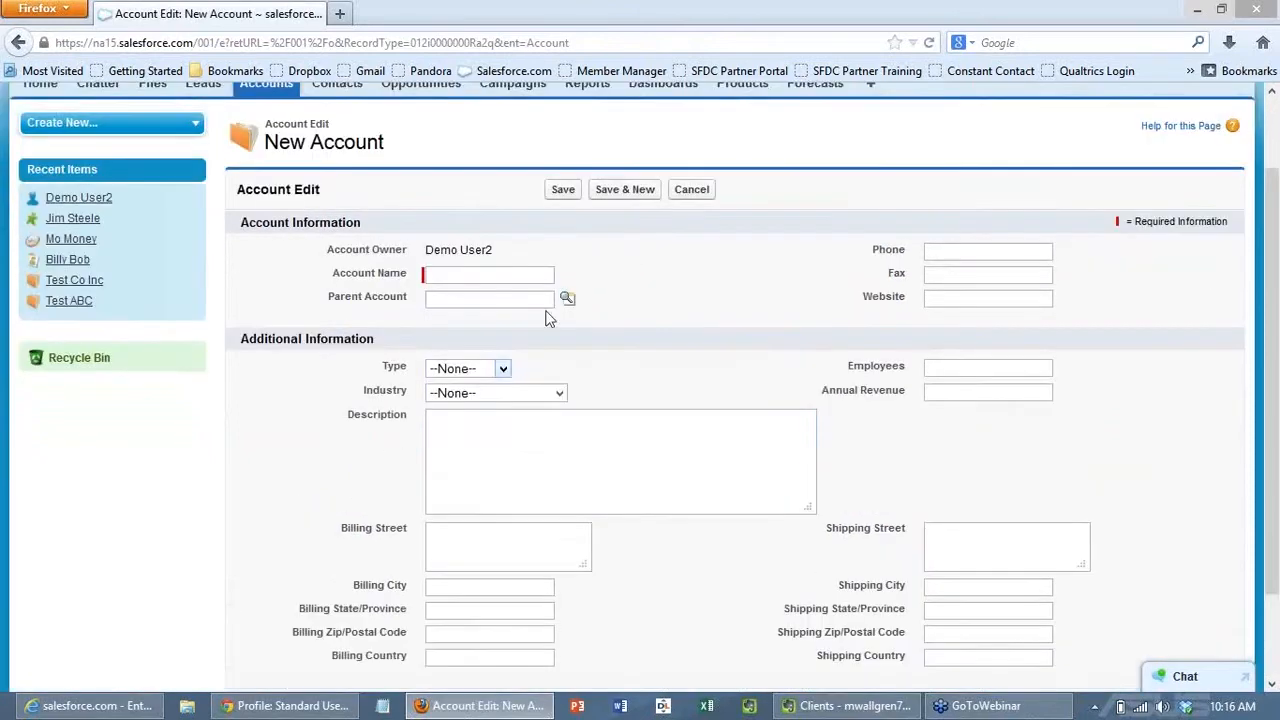
click(503, 369)
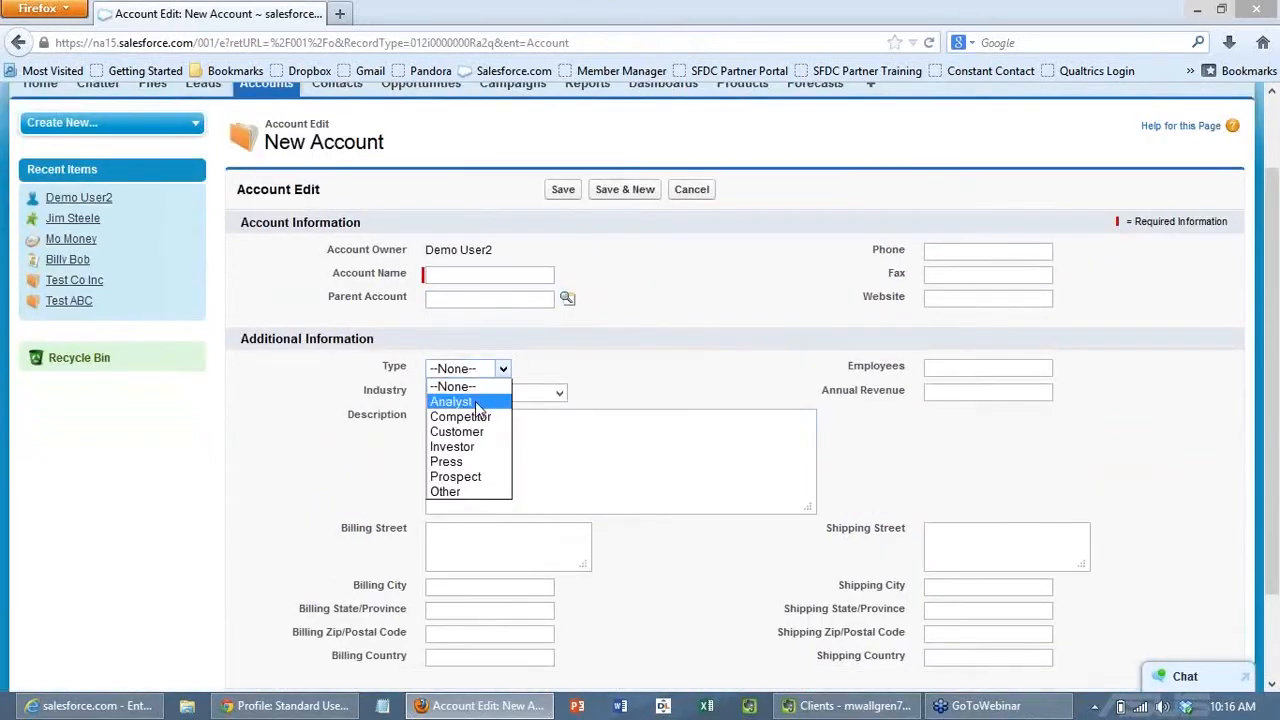
click(745, 262)
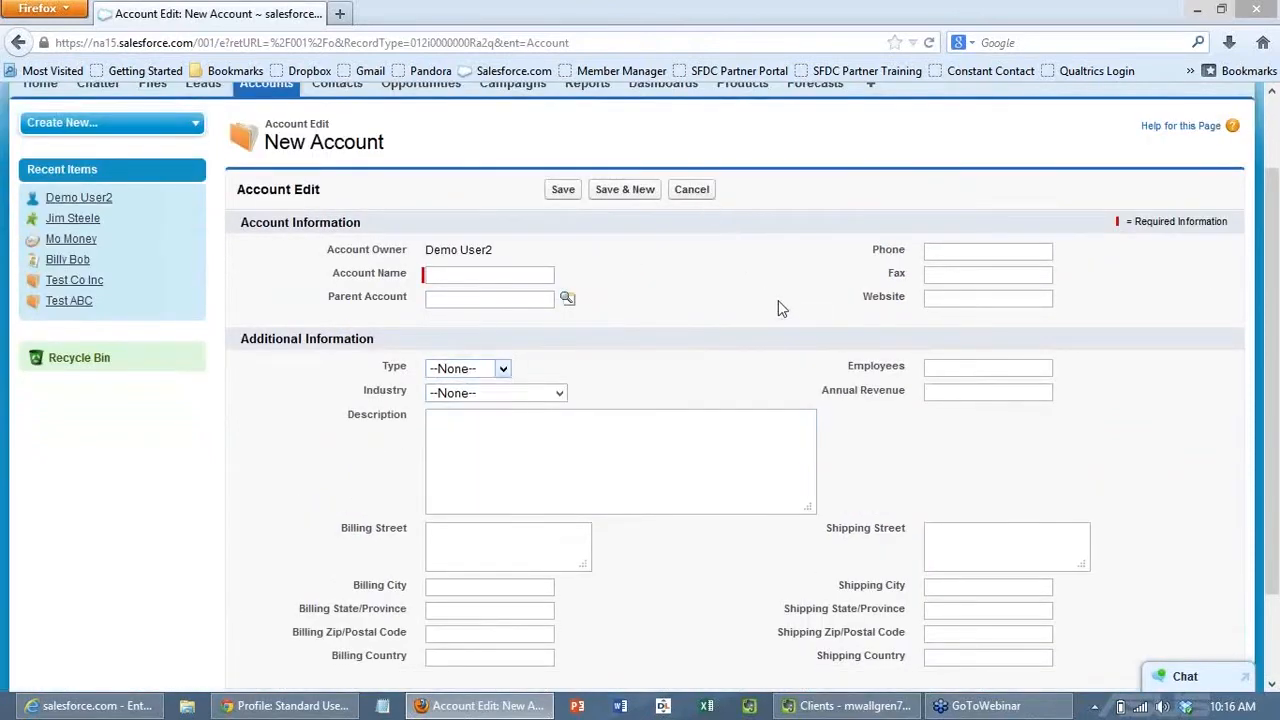
click(689, 192)
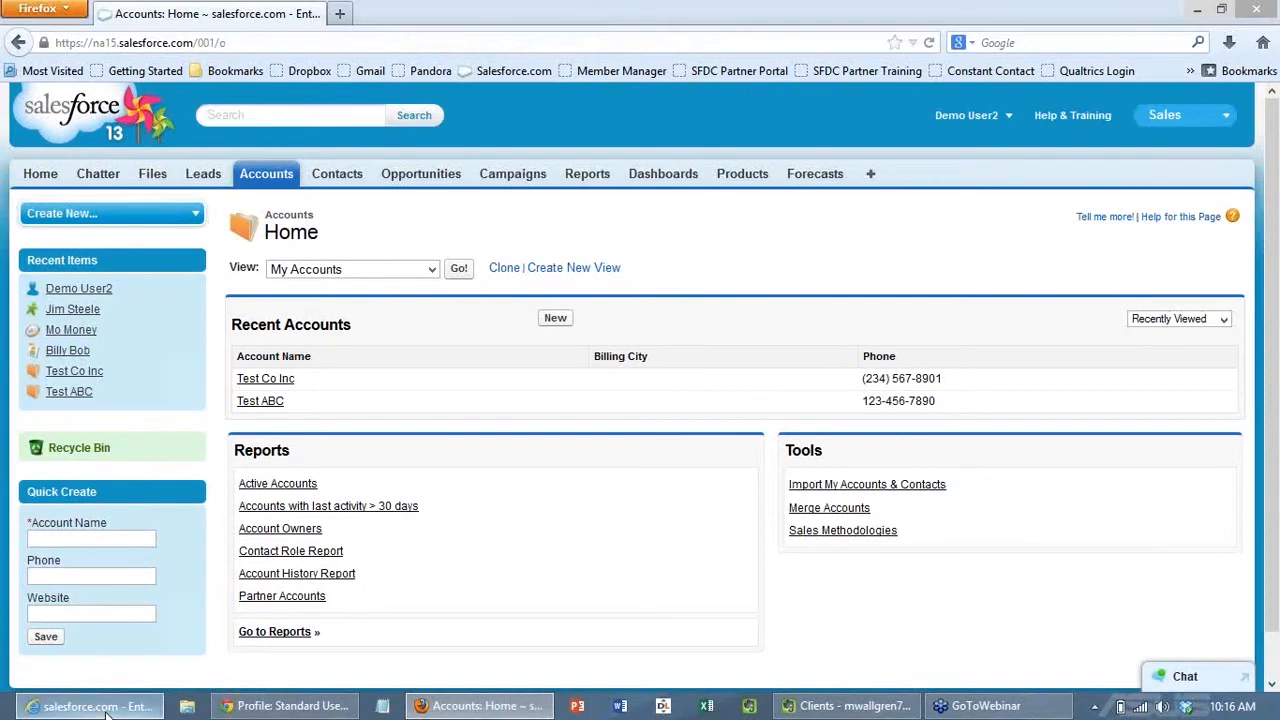
Step: Switch to the channel sales user's Internet Explorer session and start a new account with Partner Account Record Type
click(100, 706)
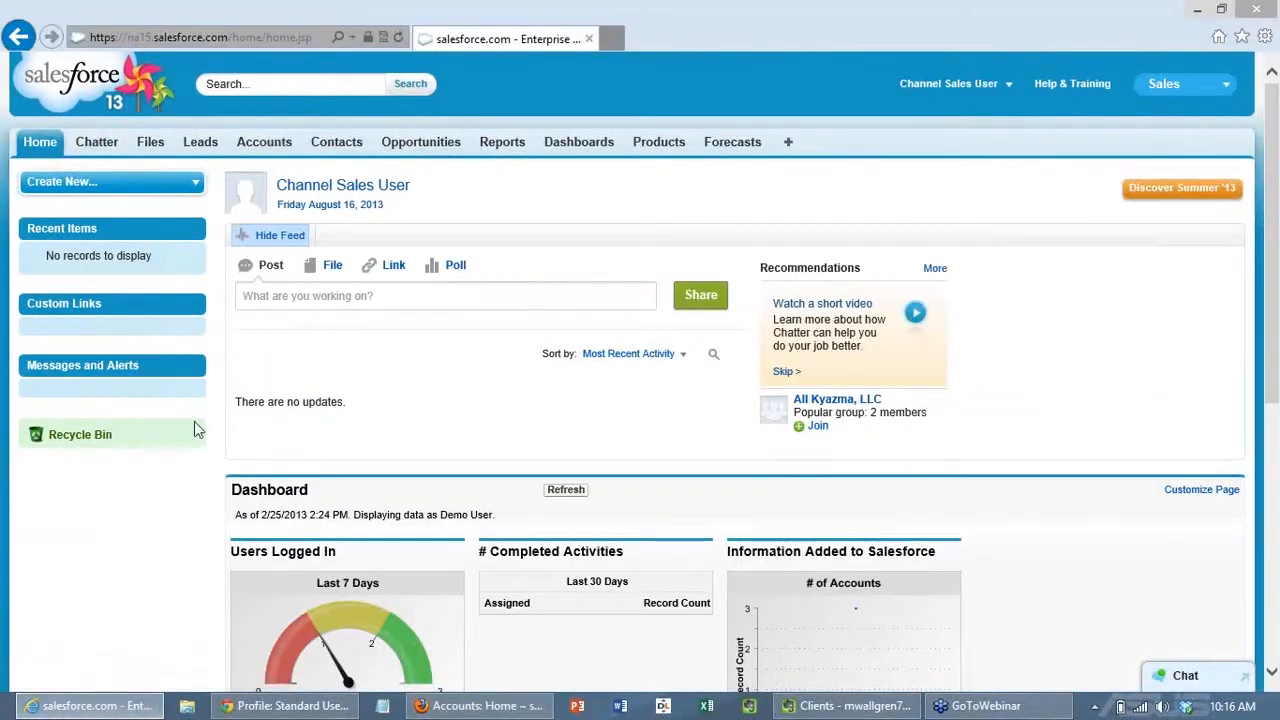
click(350, 200)
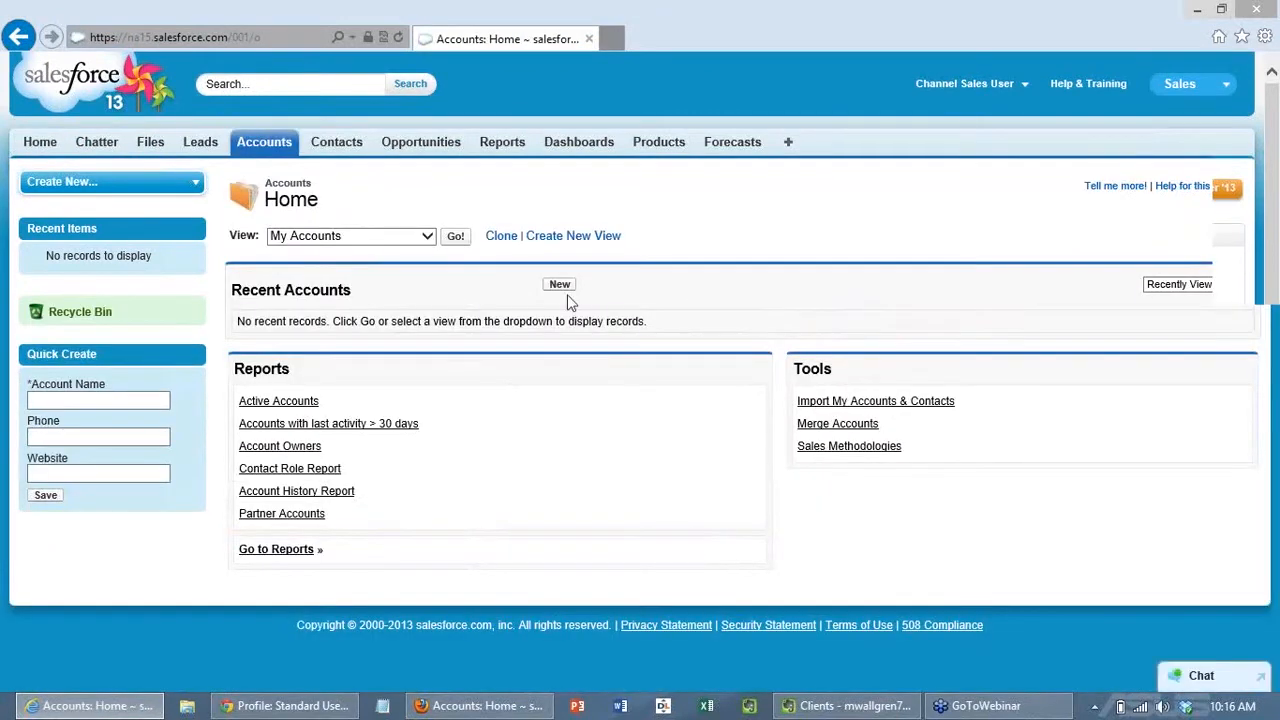
click(562, 288)
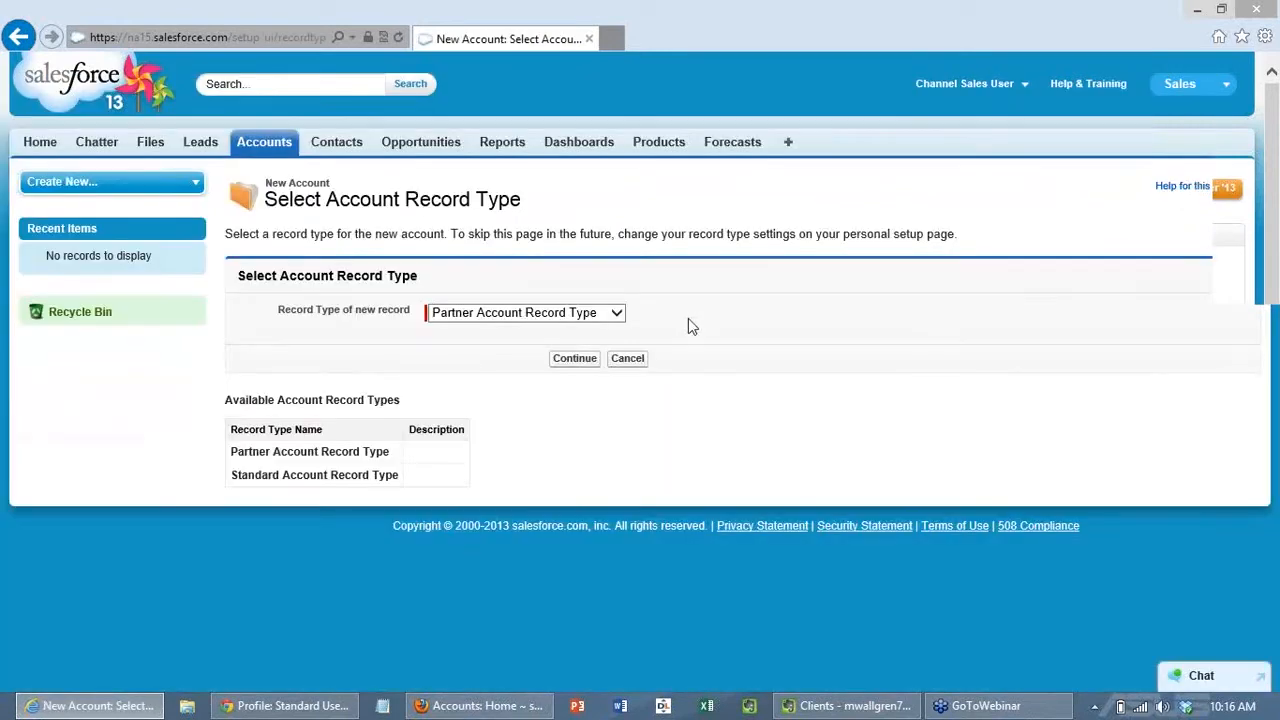
click(530, 315)
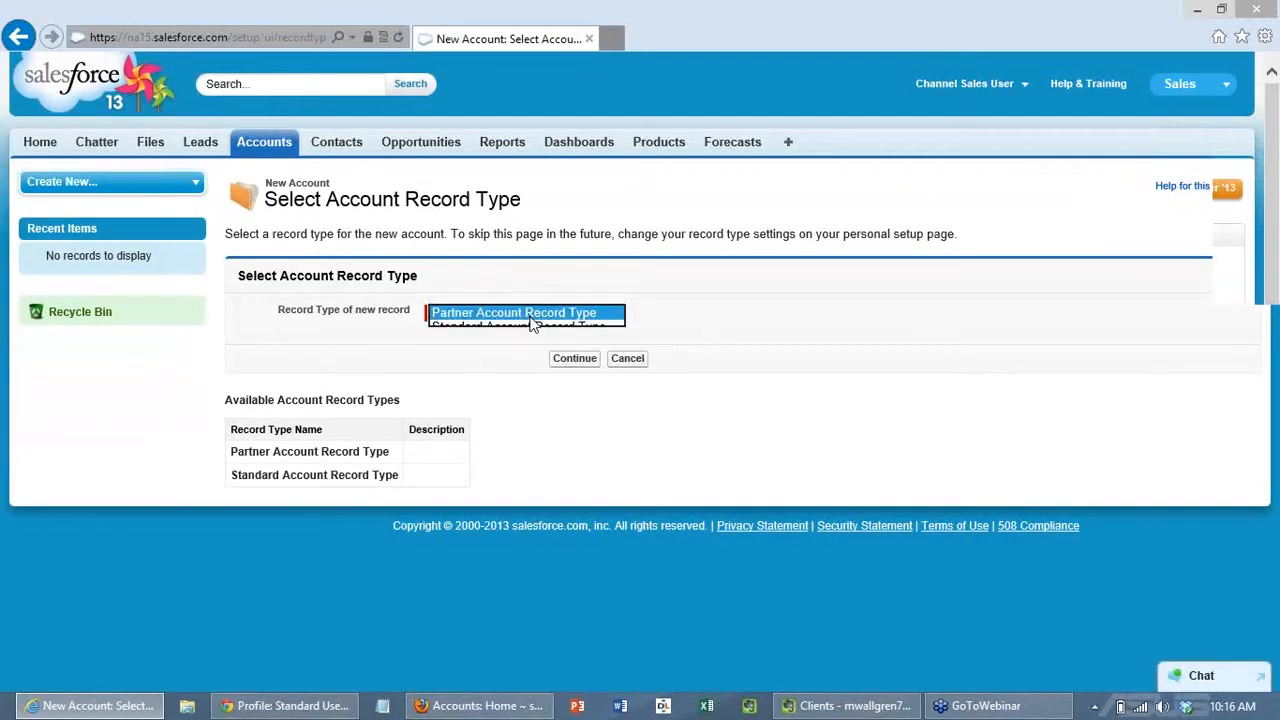
click(480, 318)
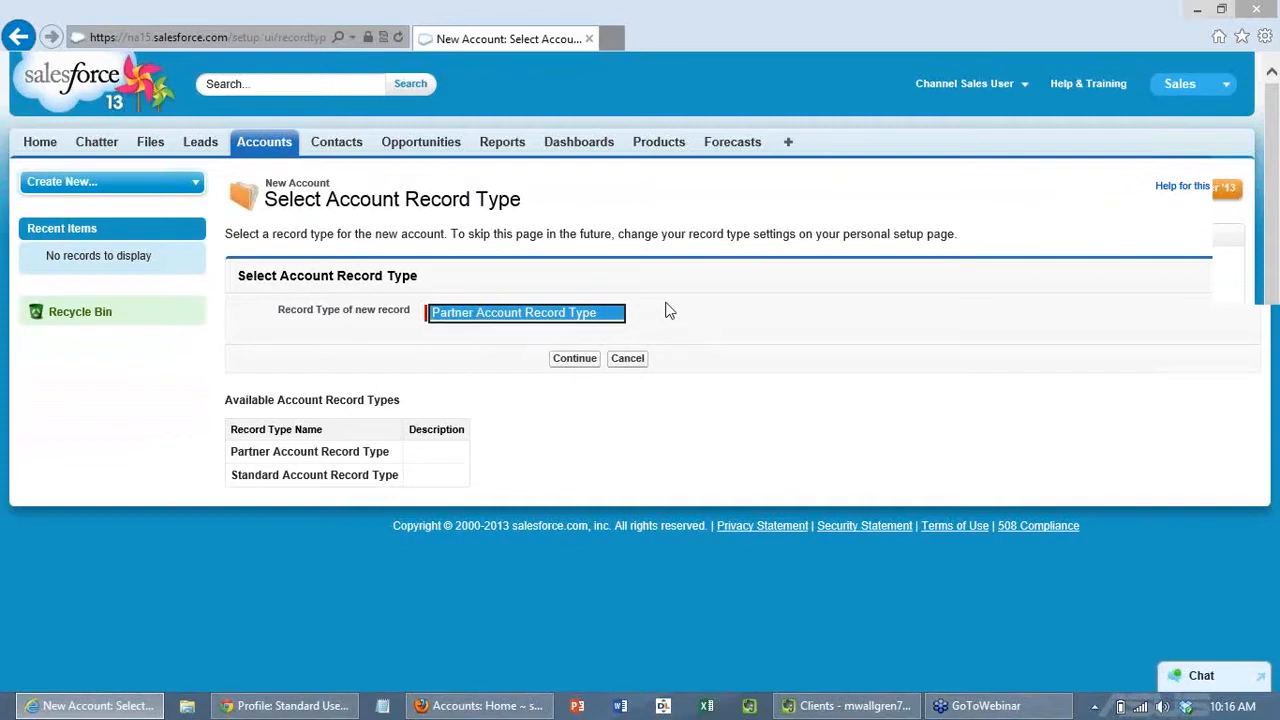
click(586, 361)
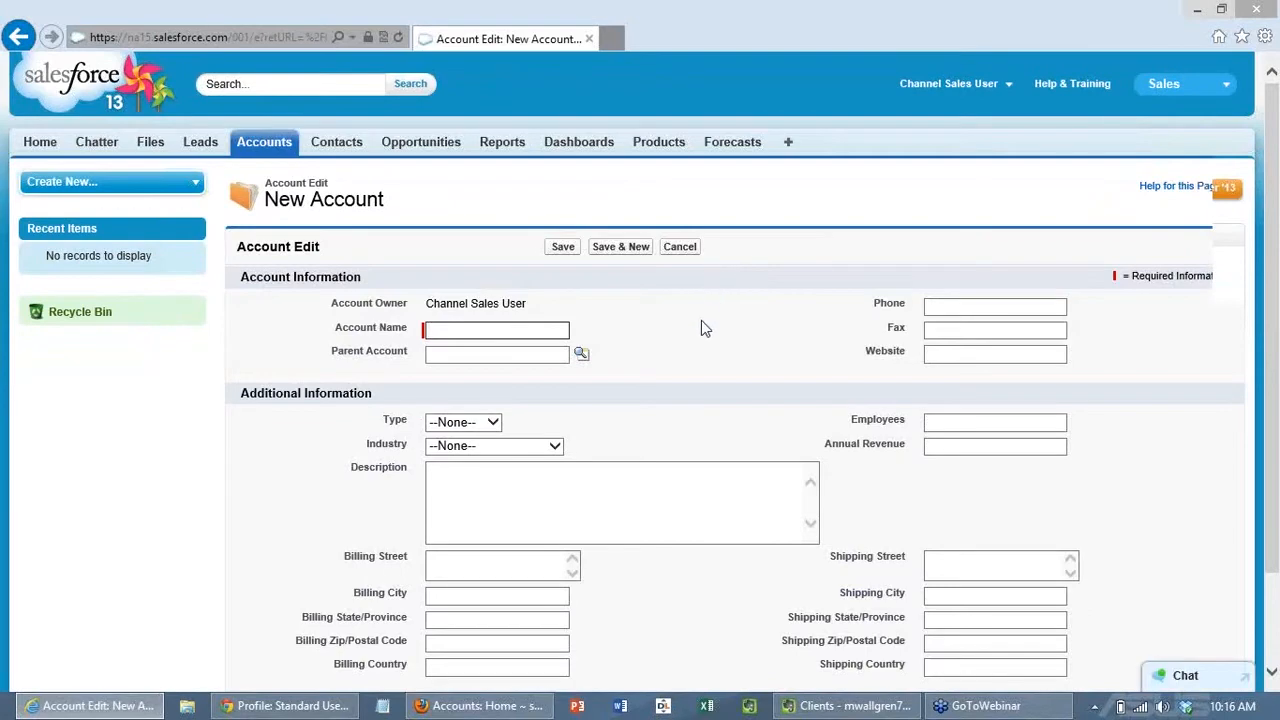
Step: Examine the Type picklist values offered on the partner account form and cancel the new account
scroll(687, 314, down, 2)
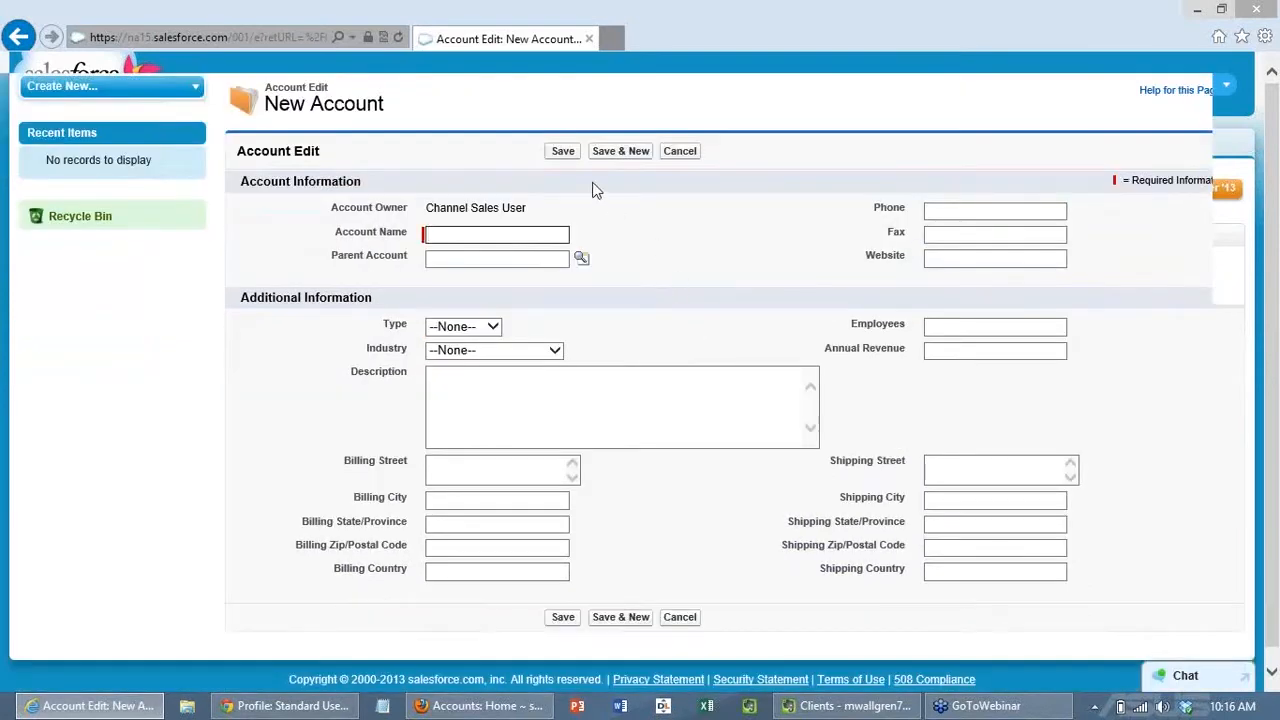
click(475, 333)
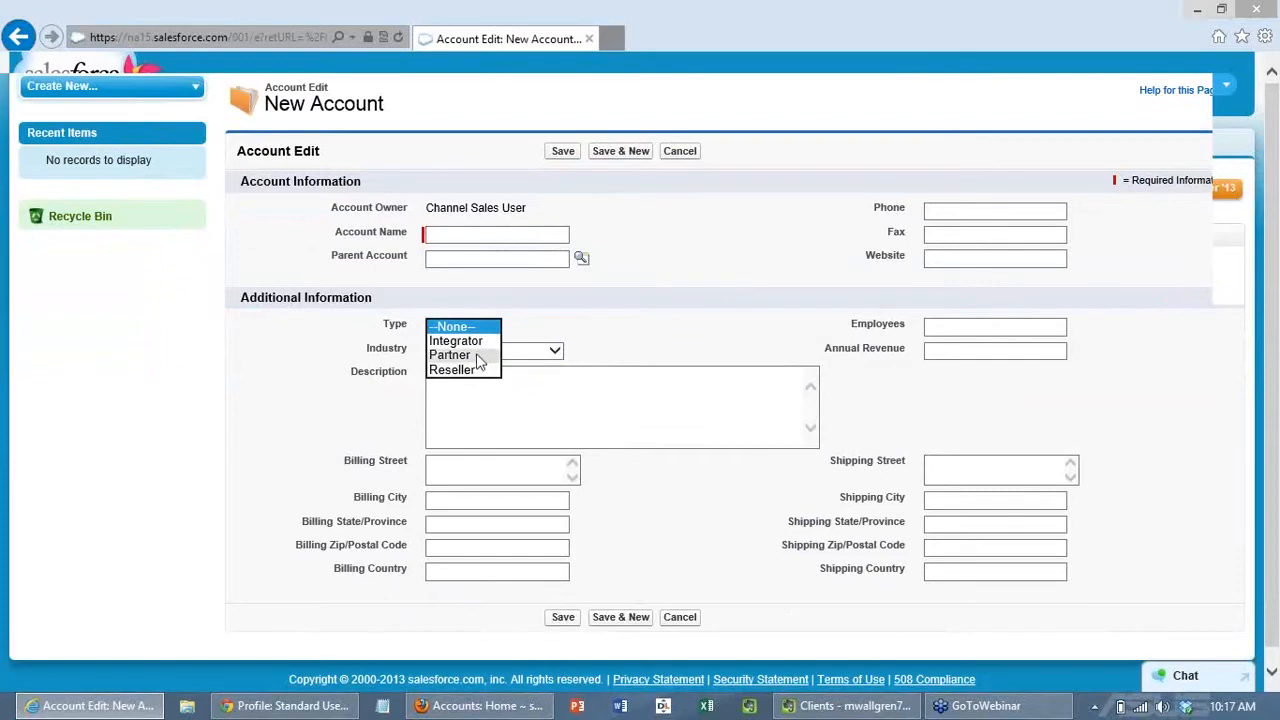
click(678, 153)
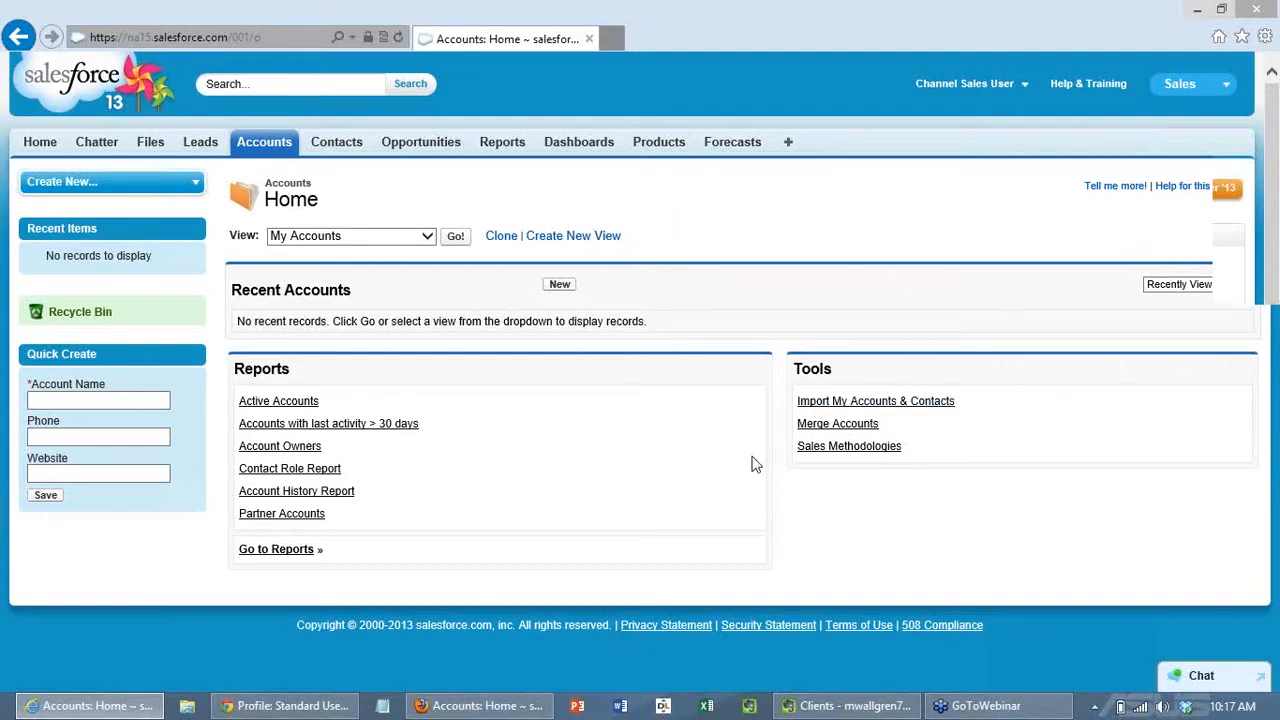
Step: Switch back to the administrator's Chrome session and open the Lead Processes page in the Leads customization settings
click(290, 706)
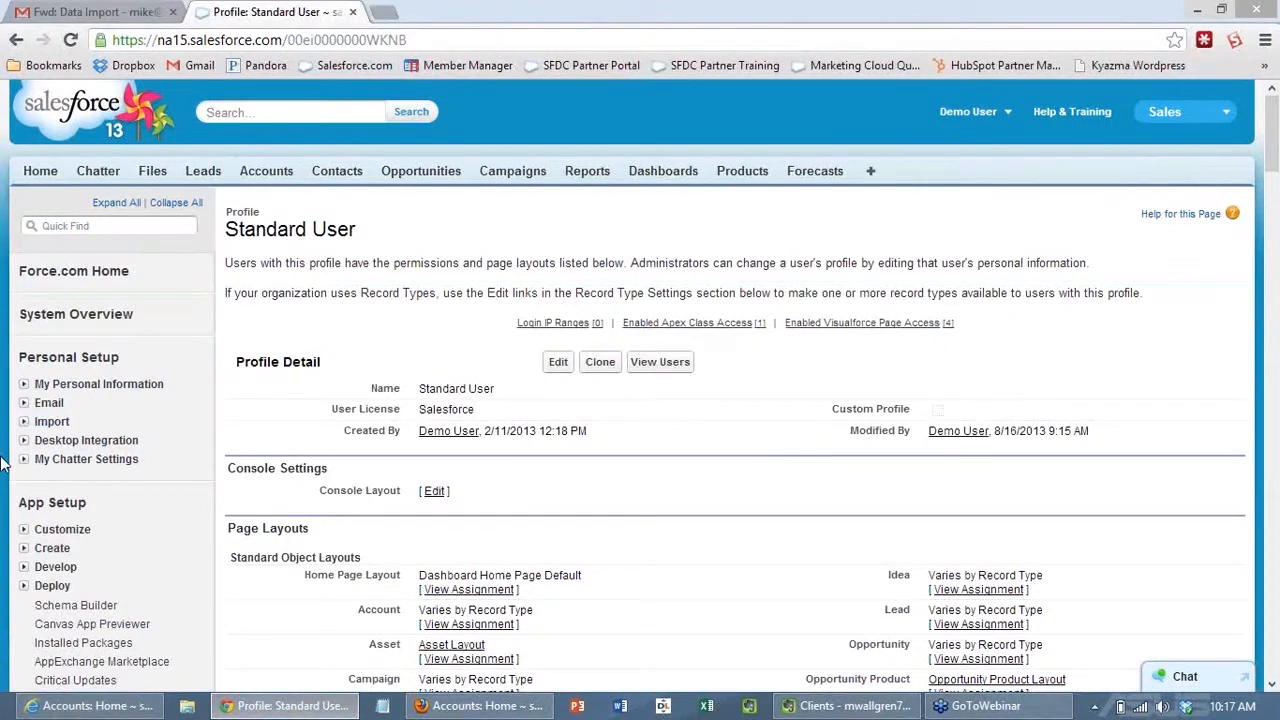
click(23, 529)
scroll(100, 565, down, 3)
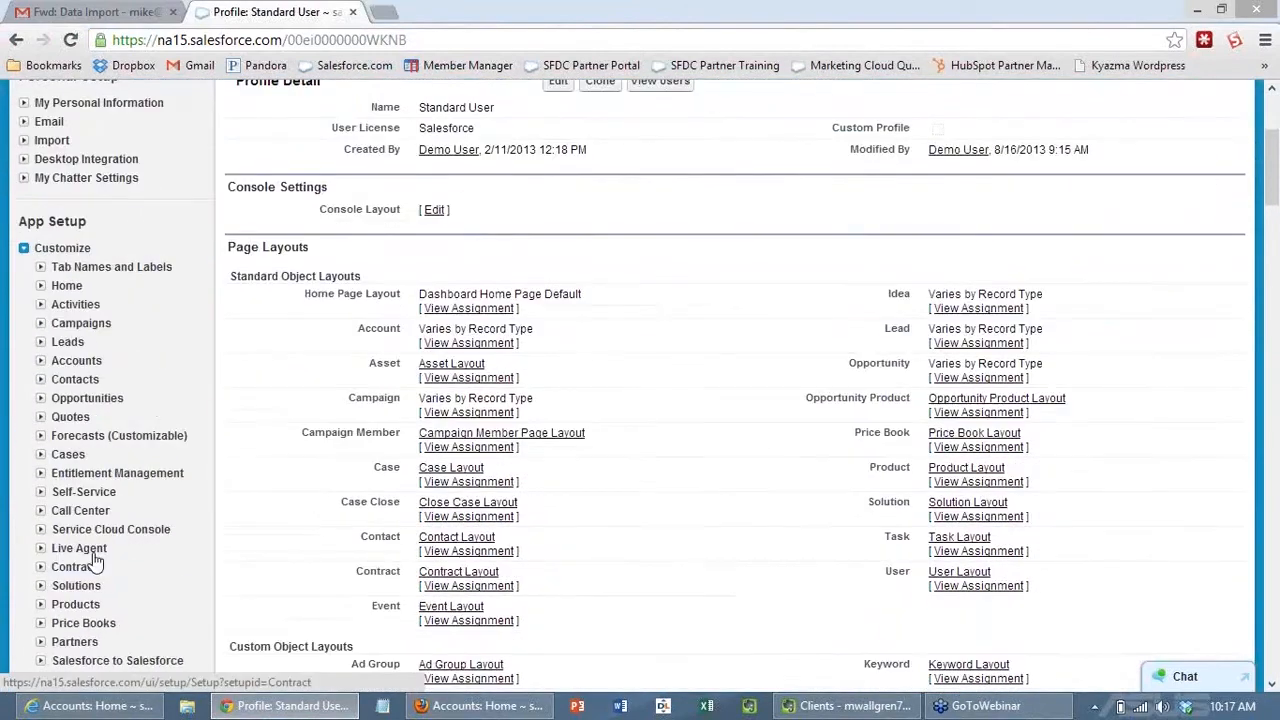
click(40, 341)
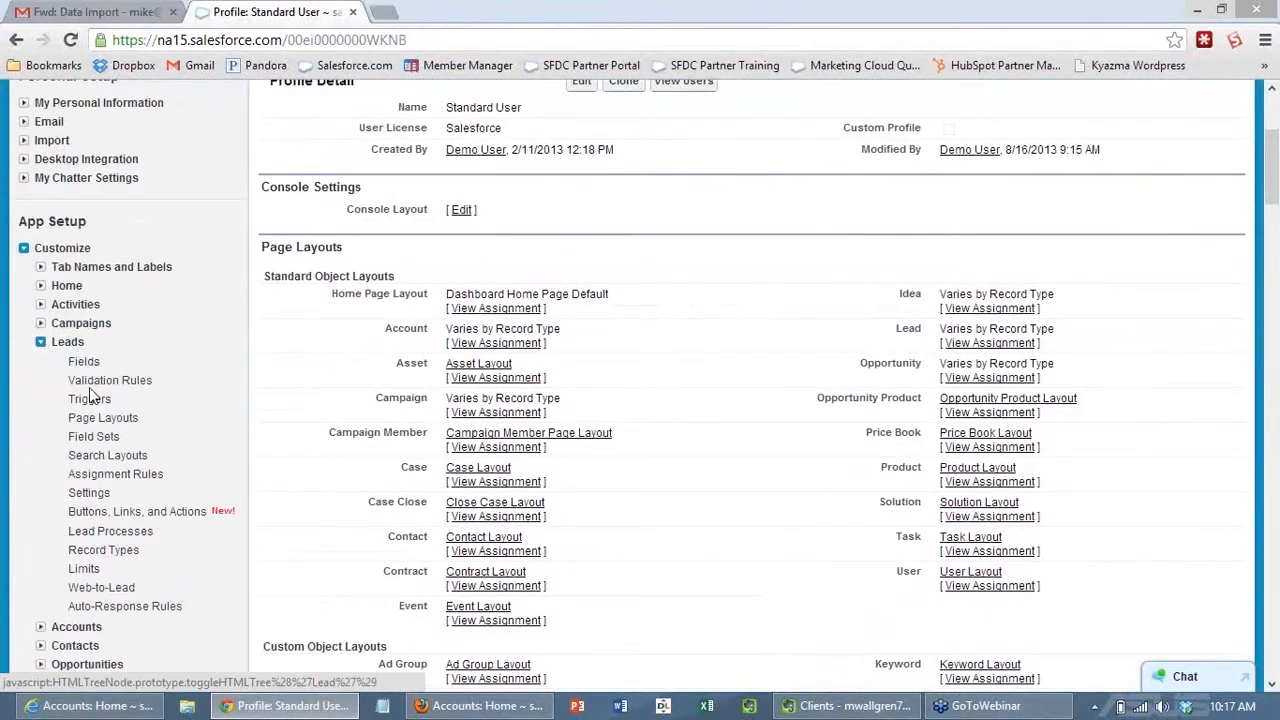
click(117, 535)
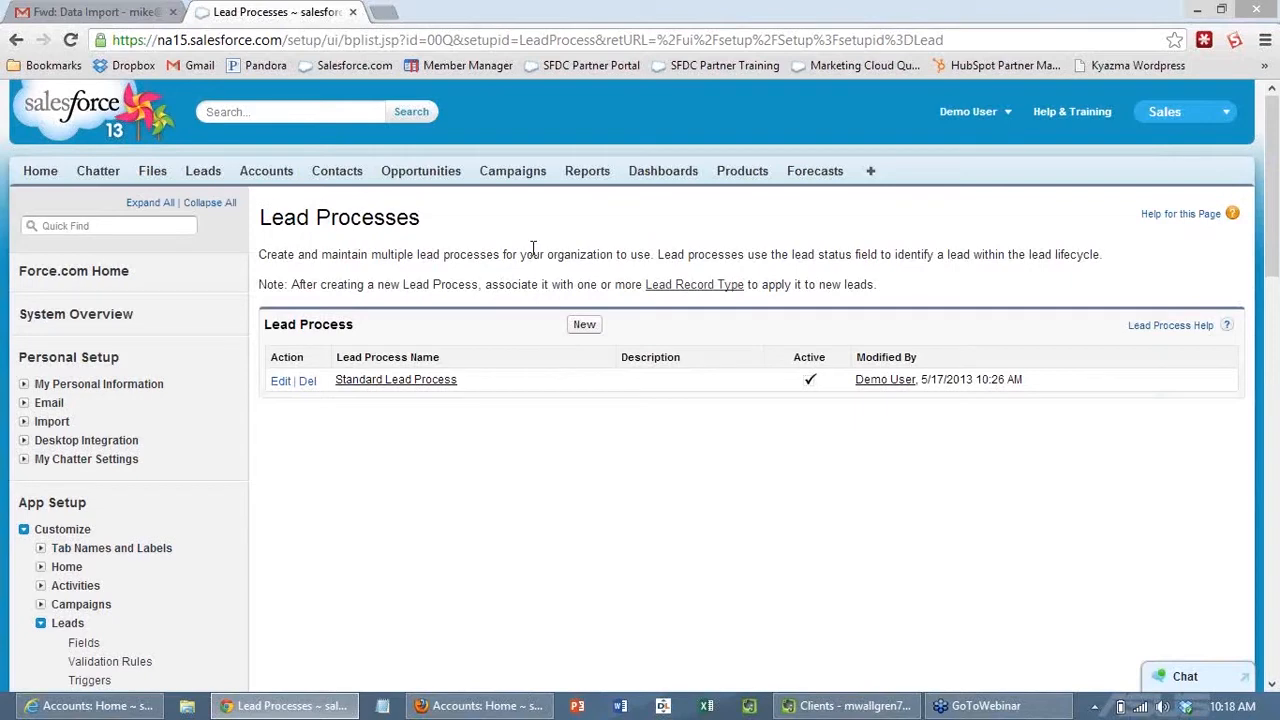
Step: Open the Lead Status field from the lead fields list and examine its picklist values
scroll(457, 351, down, 2)
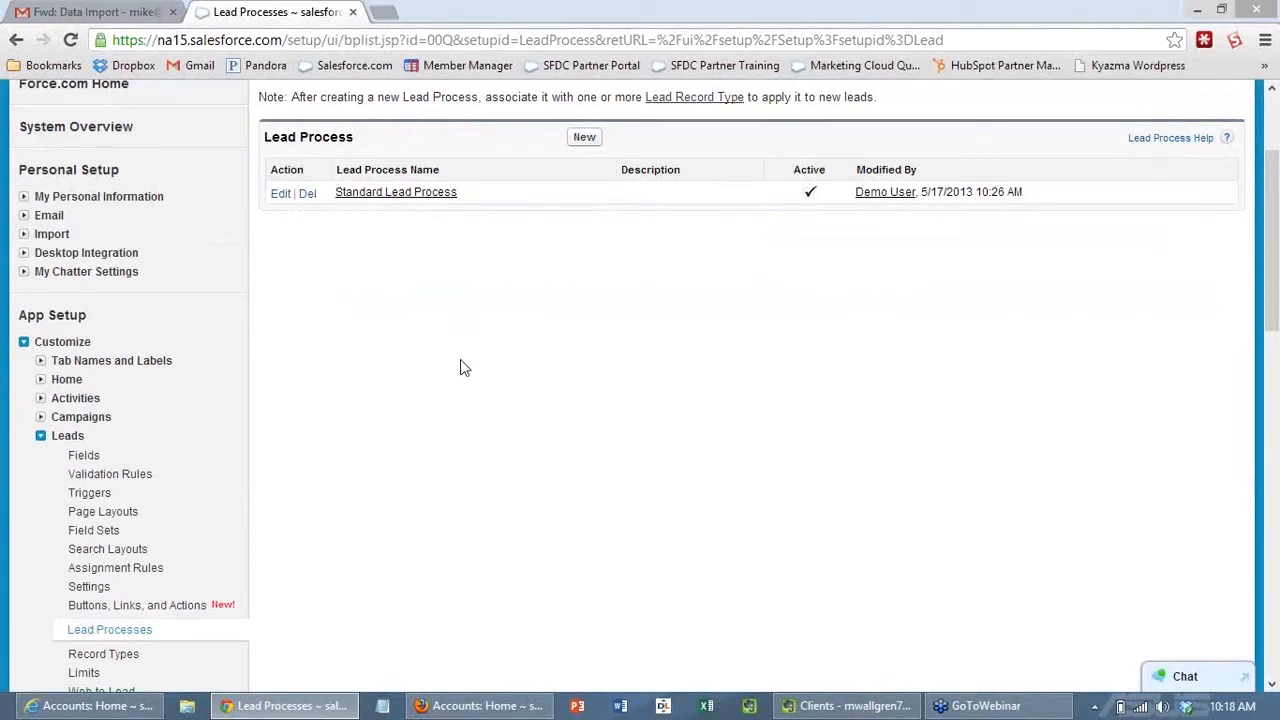
click(84, 455)
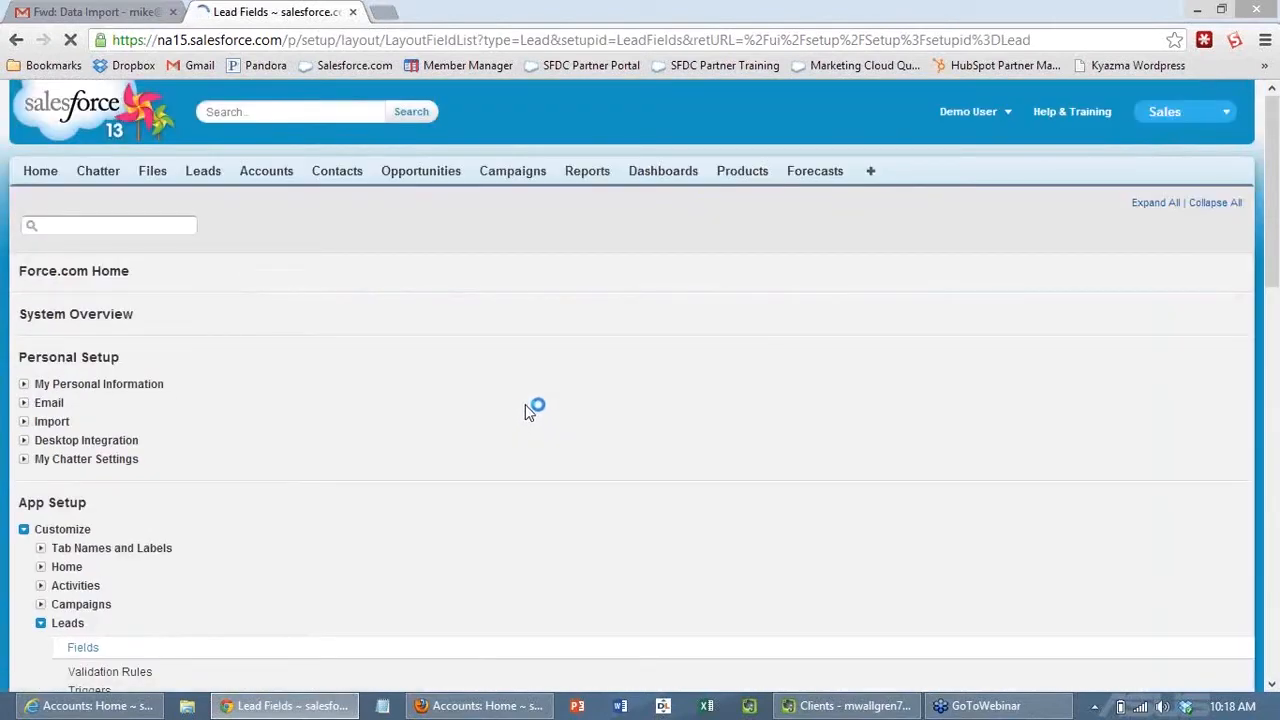
scroll(523, 422, down, 3)
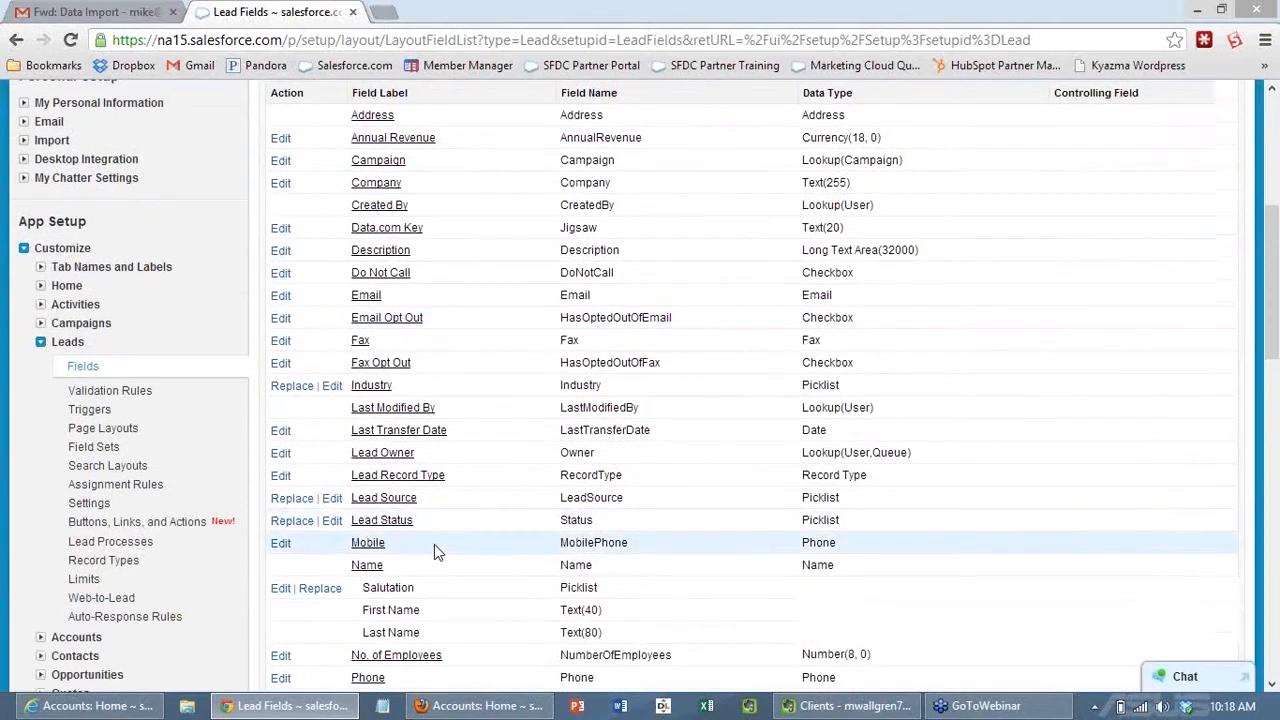
scroll(434, 544, down, 1)
click(381, 426)
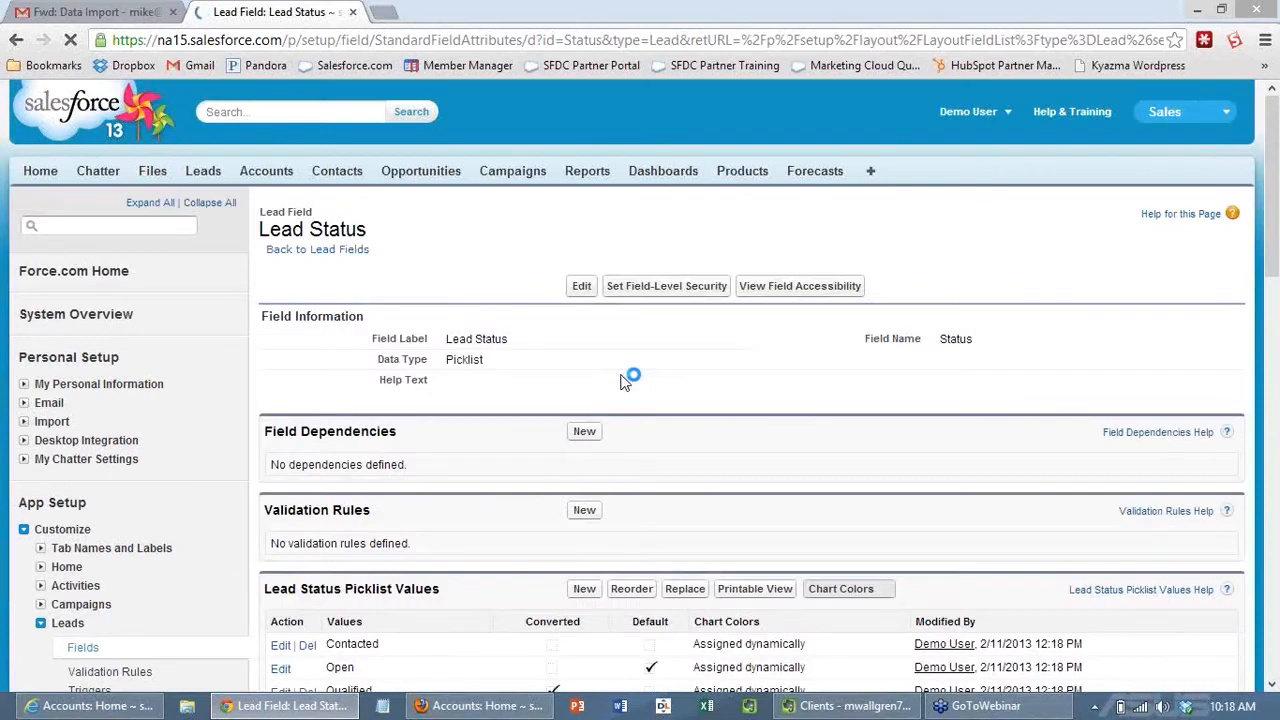
scroll(622, 381, down, 2)
scroll(622, 381, down, 1)
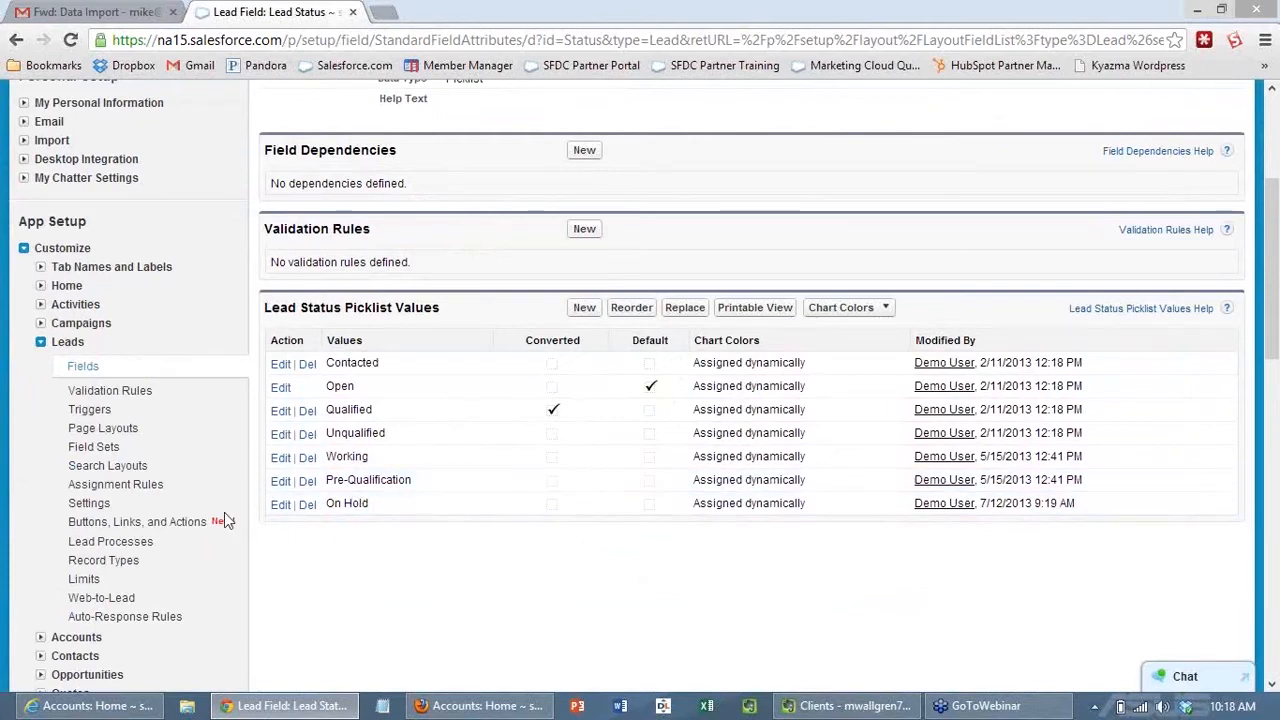
Step: Return to the lead processes list, view and cancel the new lead process form, and open Standard Lead Process
click(110, 543)
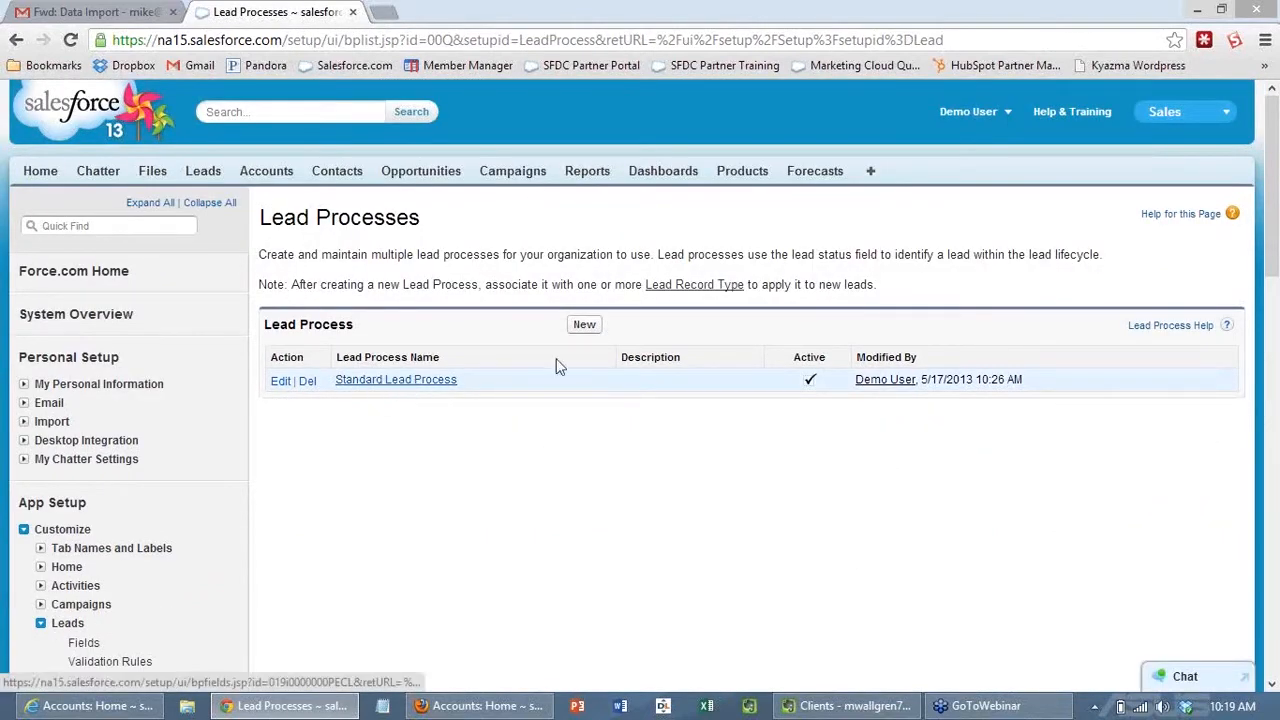
click(585, 326)
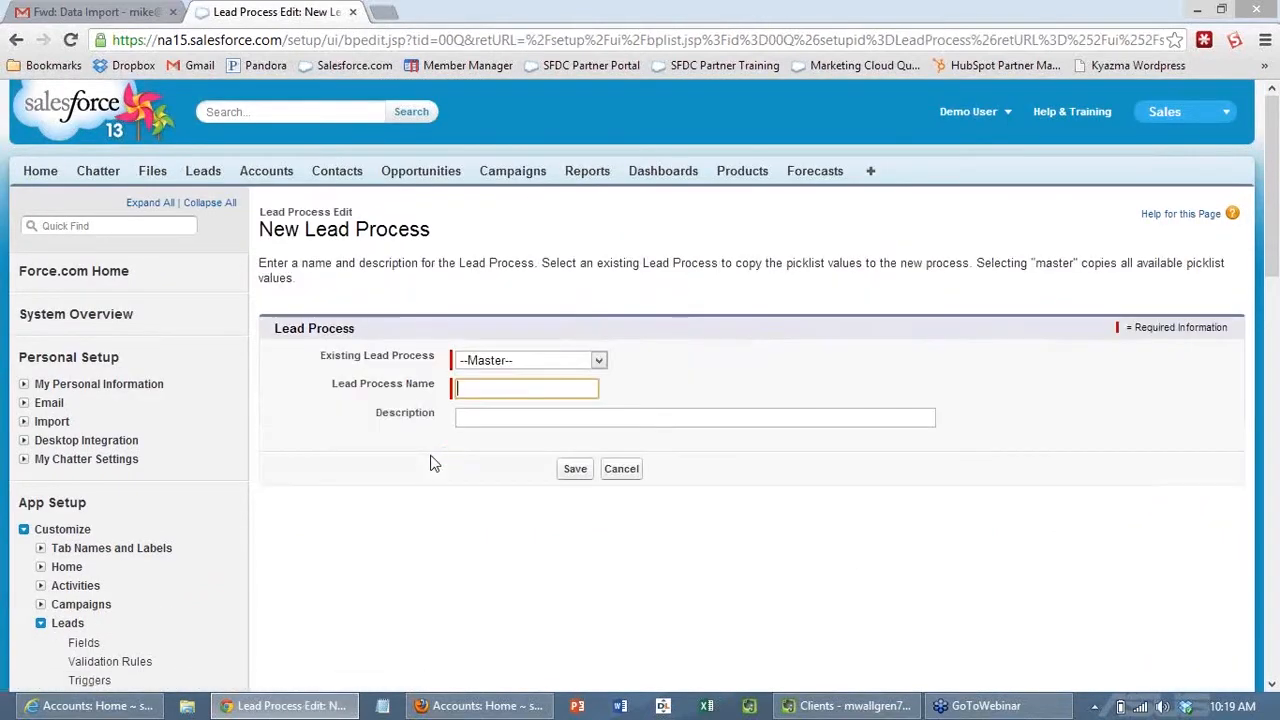
click(628, 471)
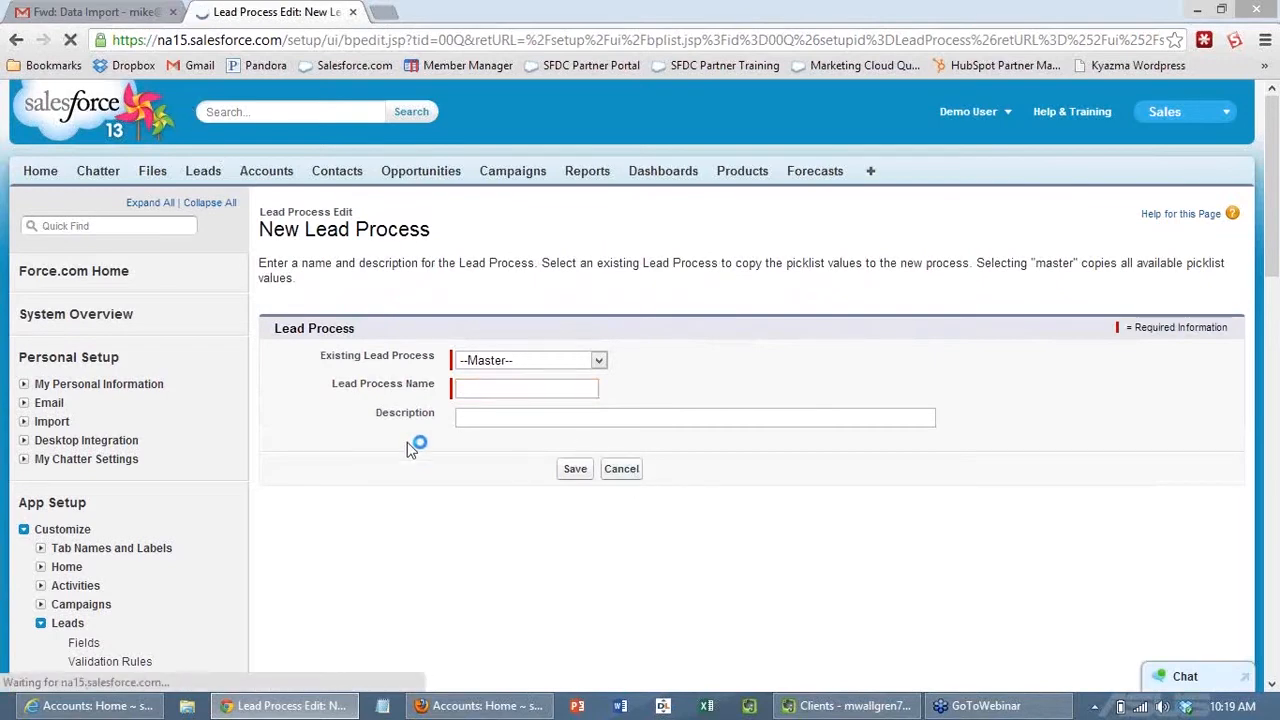
click(415, 380)
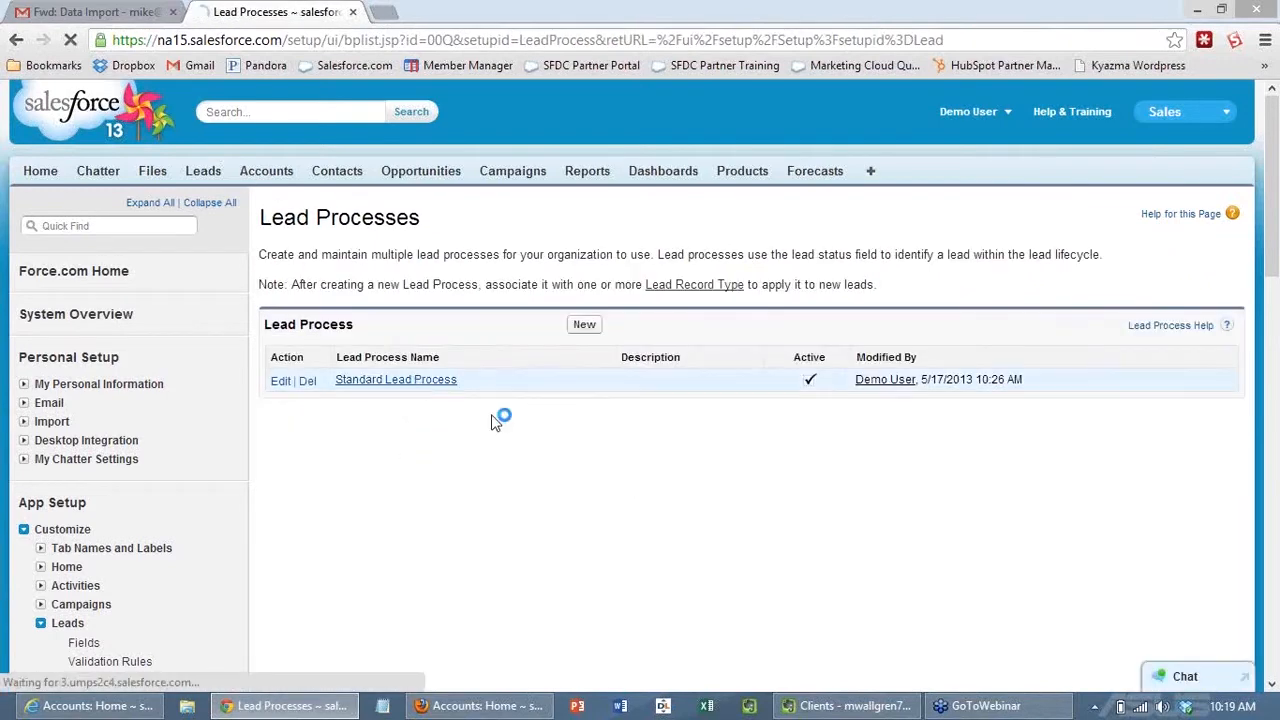
Step: Cancel out of Standard Lead Process and create a lead process named Channel Sales Lead Process based on Standard Lead Process
scroll(632, 446, down, 4)
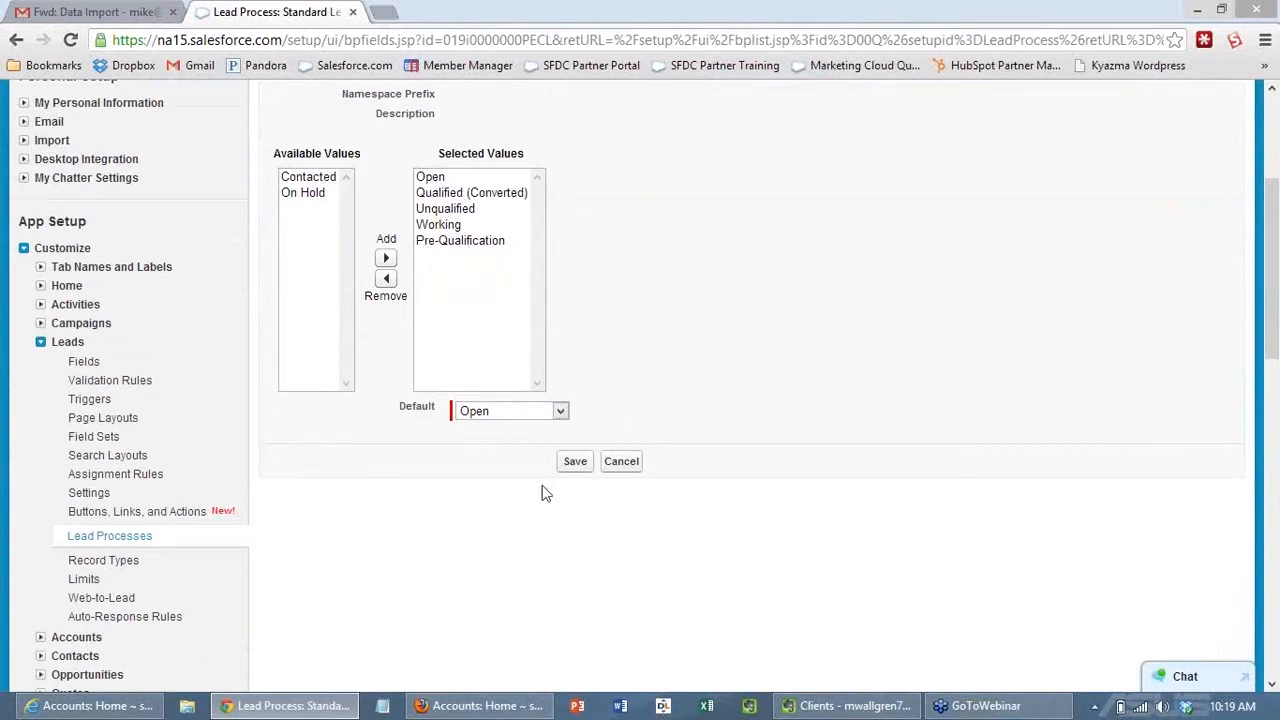
click(624, 465)
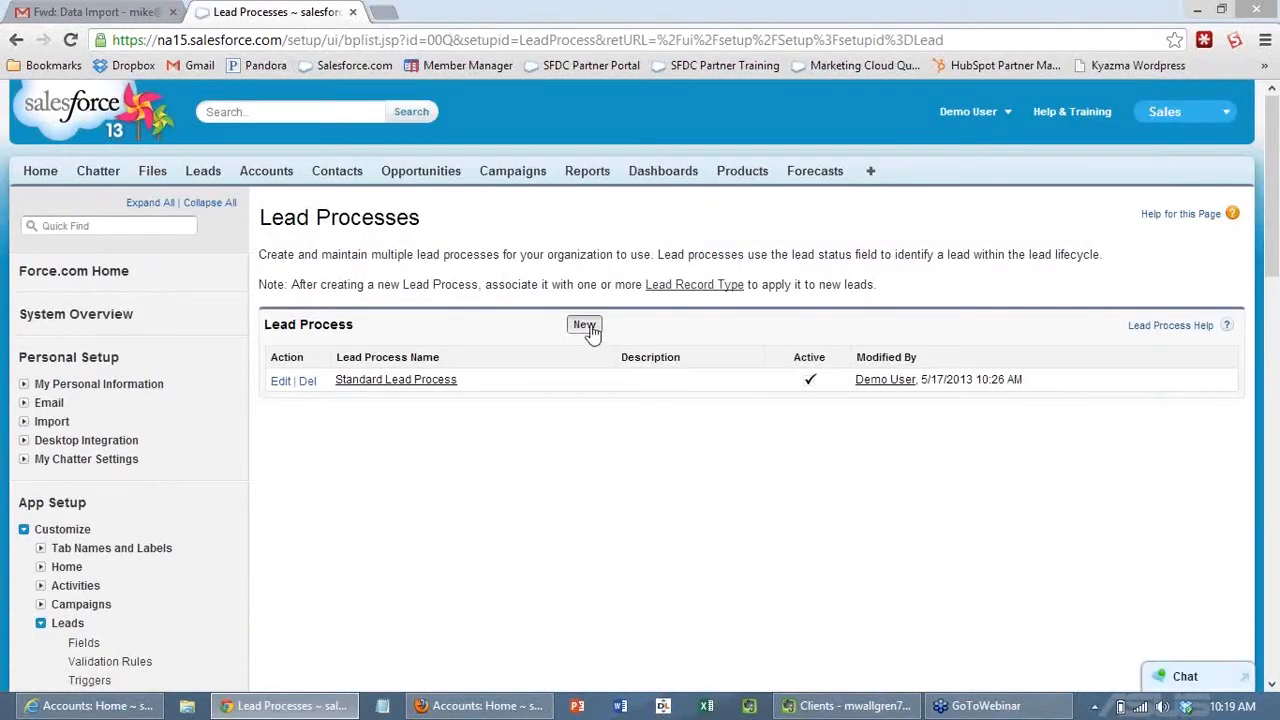
click(585, 326)
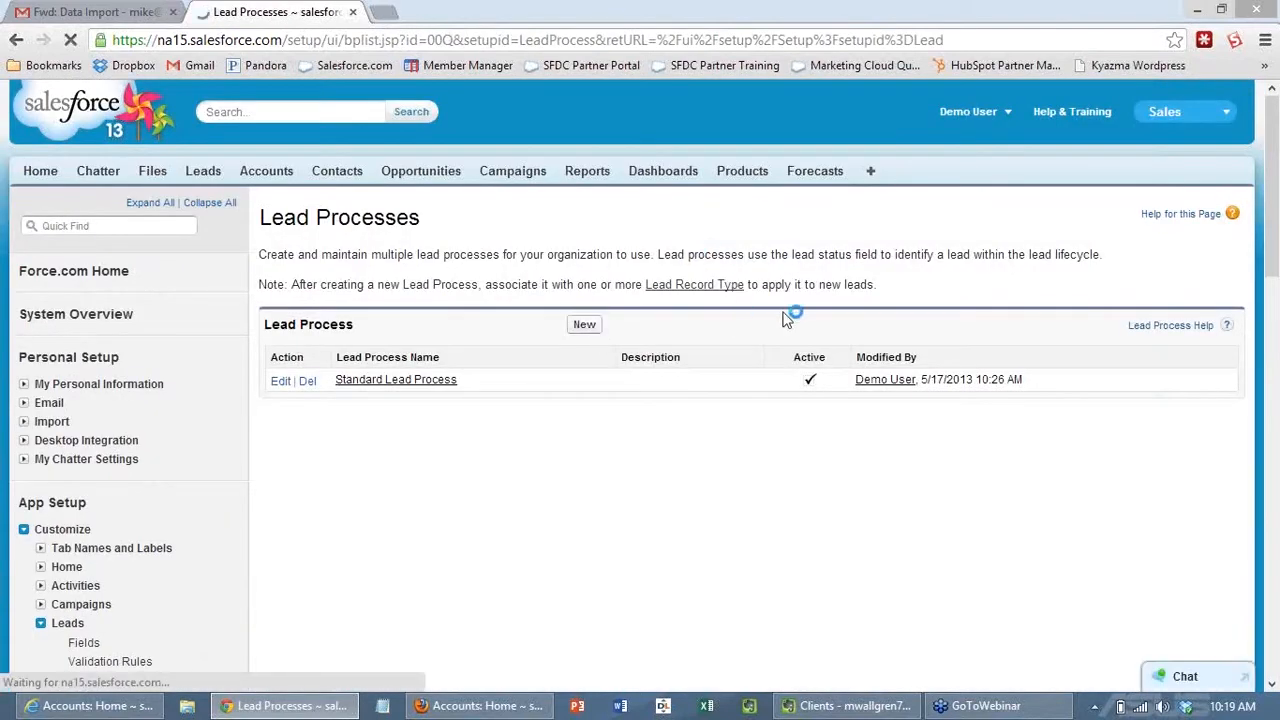
click(530, 362)
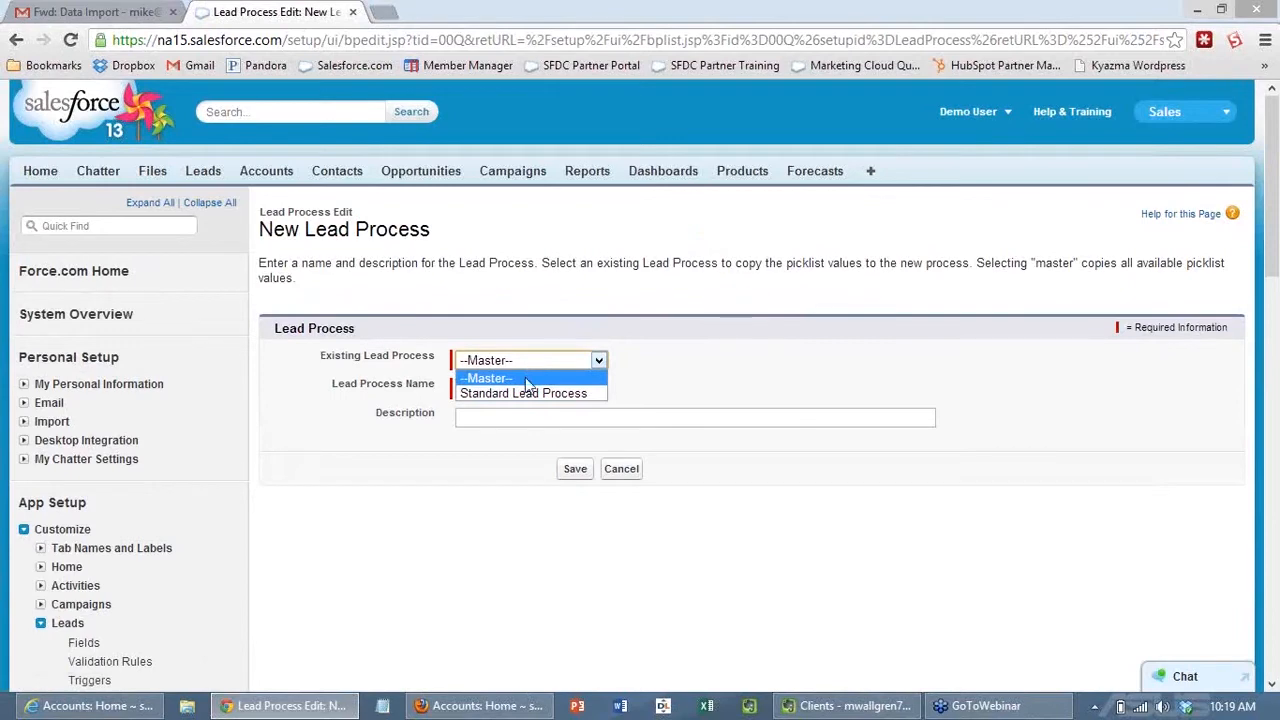
click(520, 393)
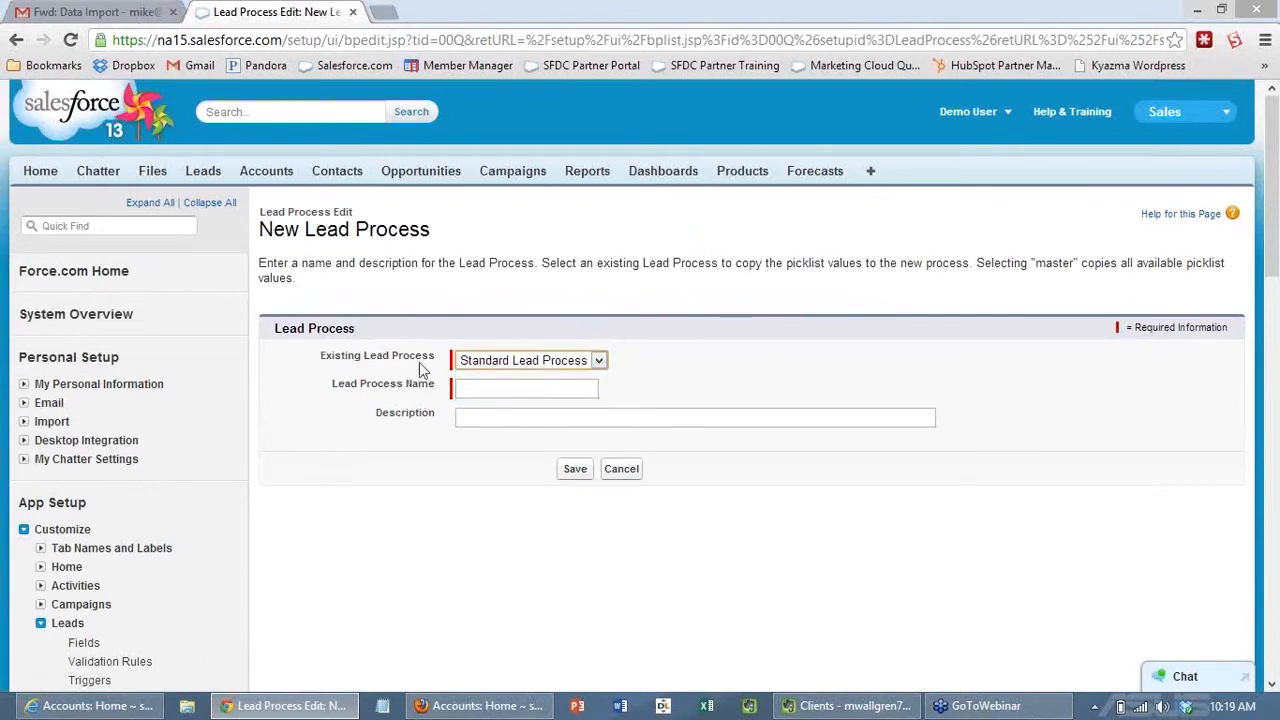
click(459, 388)
text(Chann)
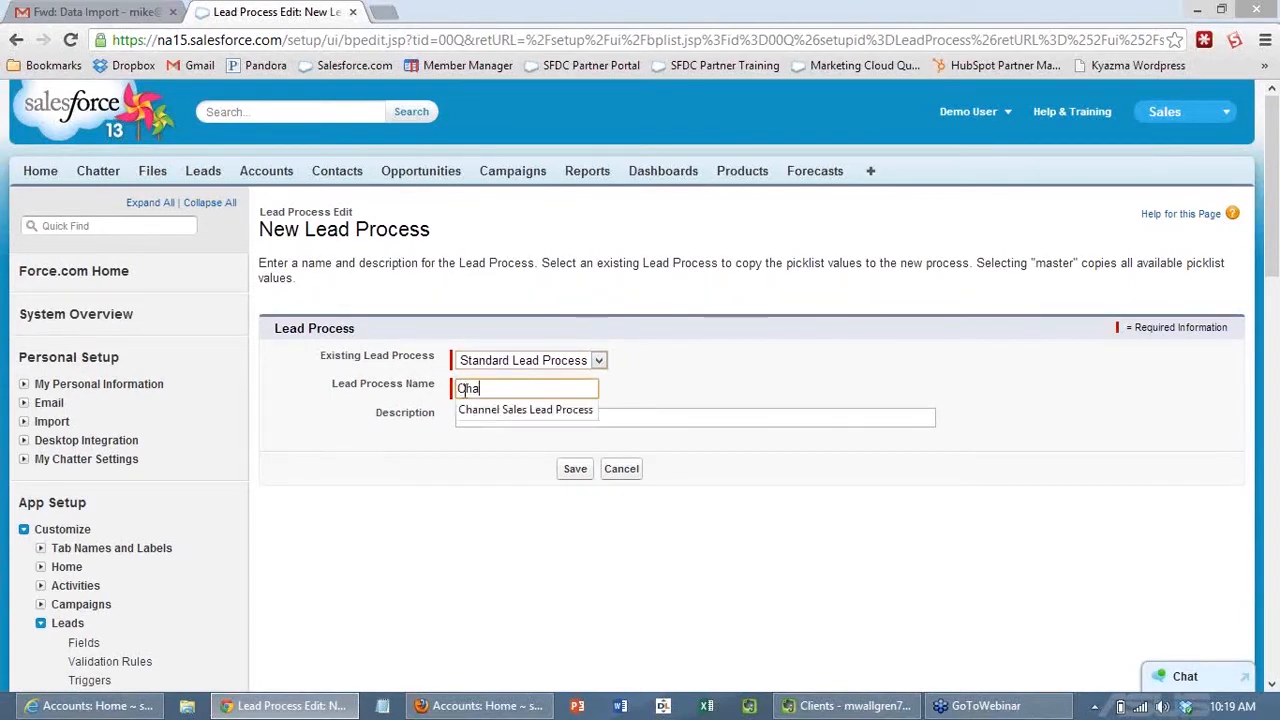
click(498, 410)
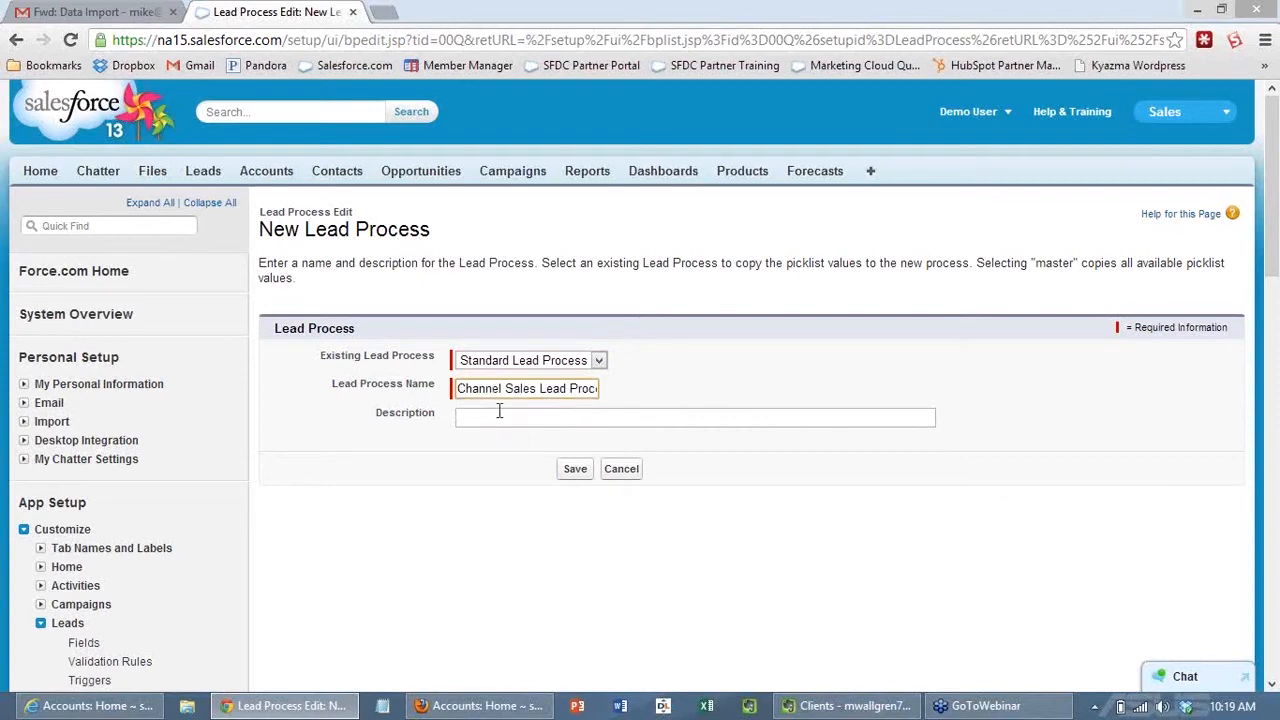
click(585, 470)
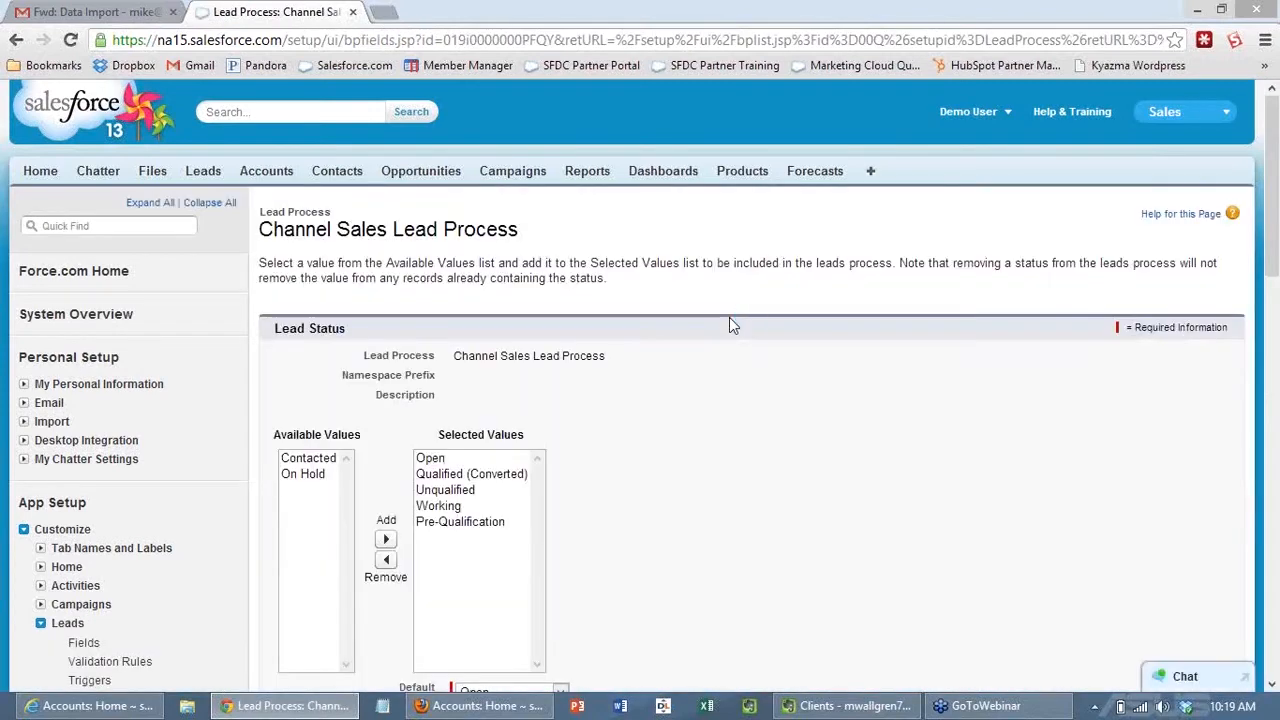
Step: Add On Hold to the selected lead status values of Channel Sales Lead Process and save it
scroll(729, 317, down, 4)
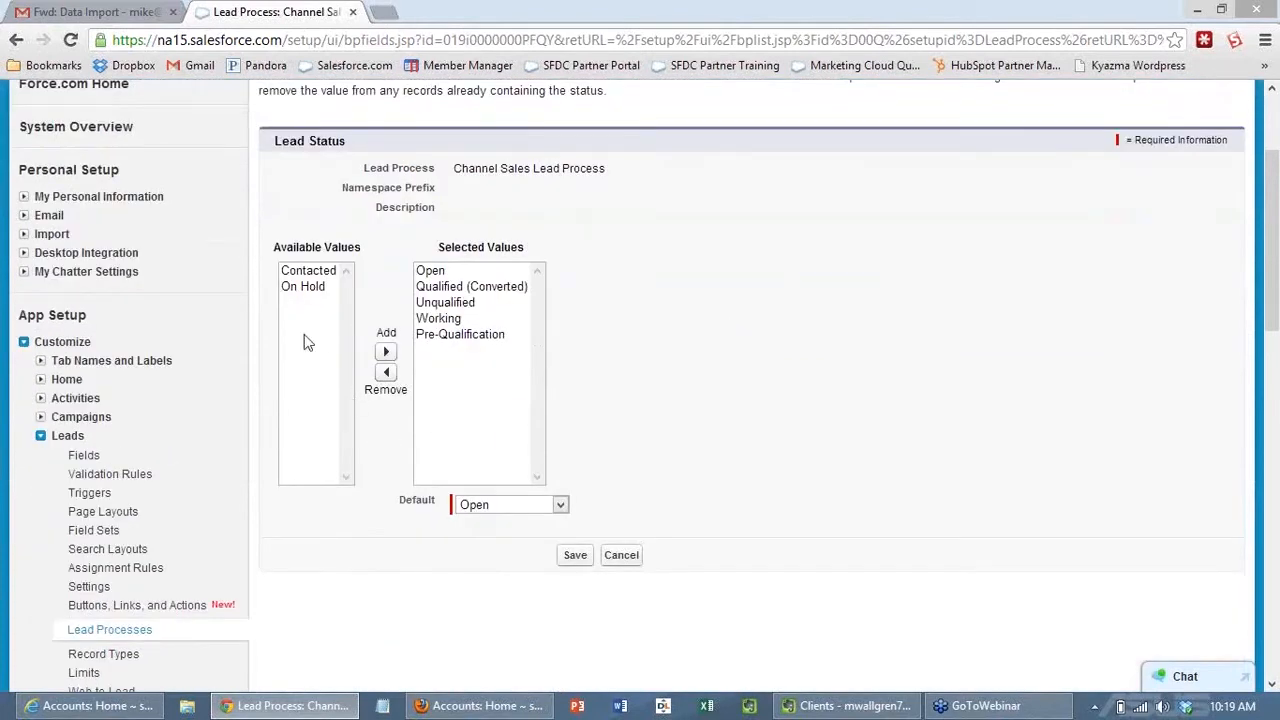
click(310, 285)
click(385, 351)
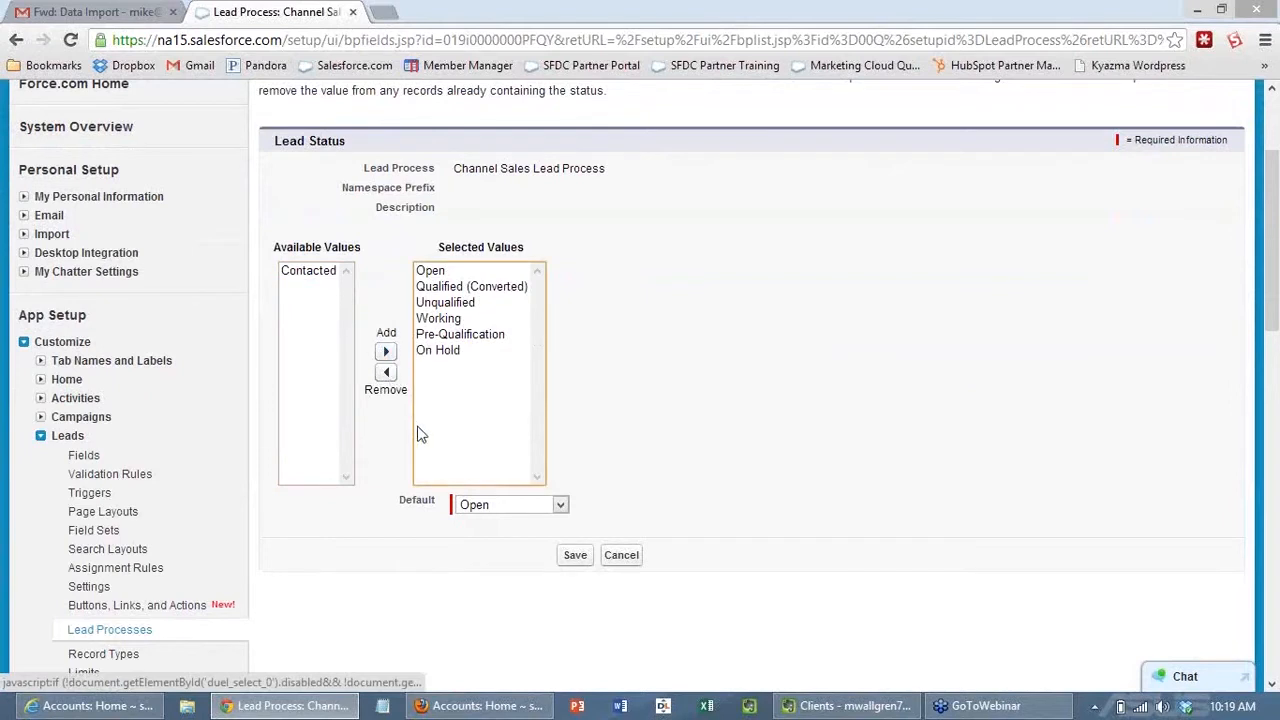
click(455, 352)
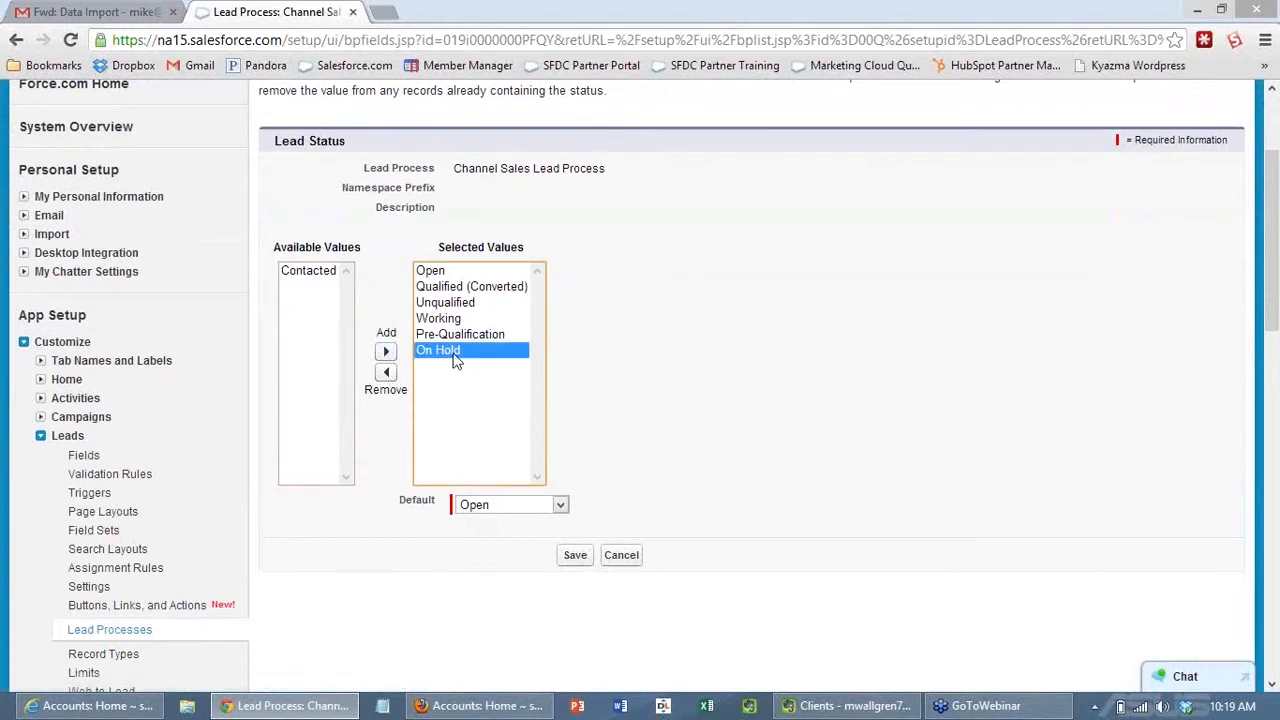
click(645, 336)
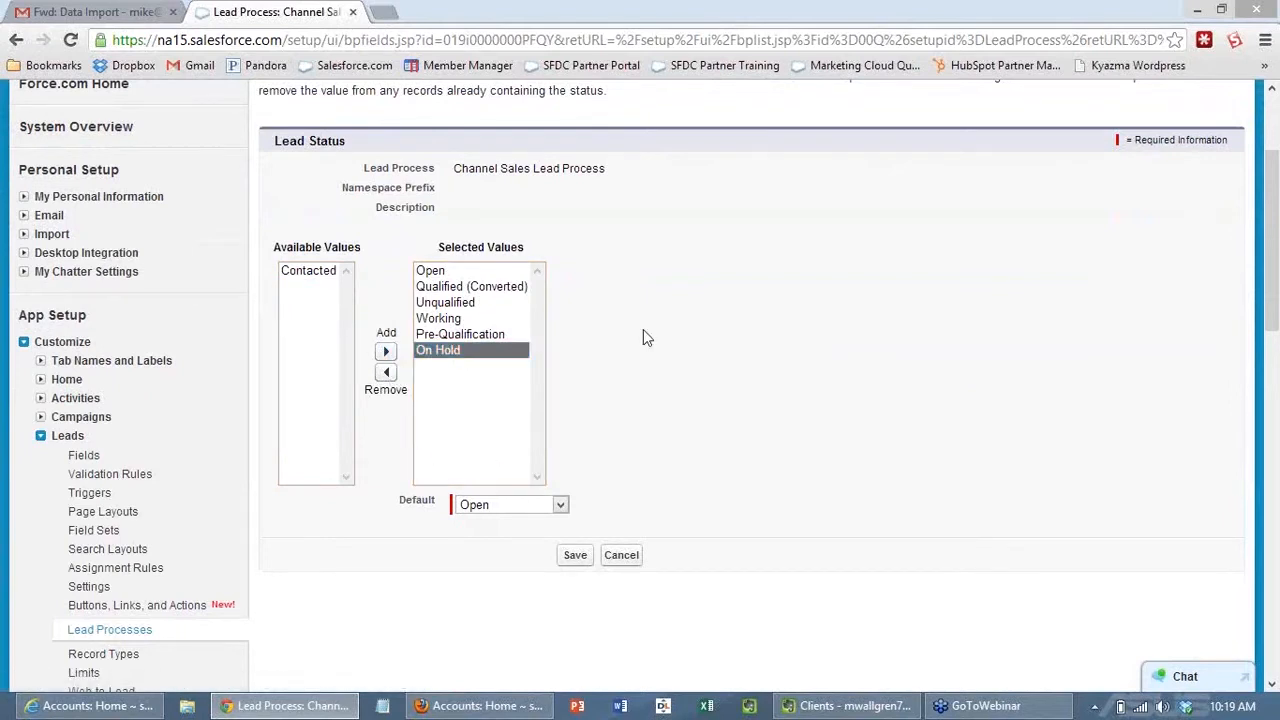
scroll(640, 340, down, 1)
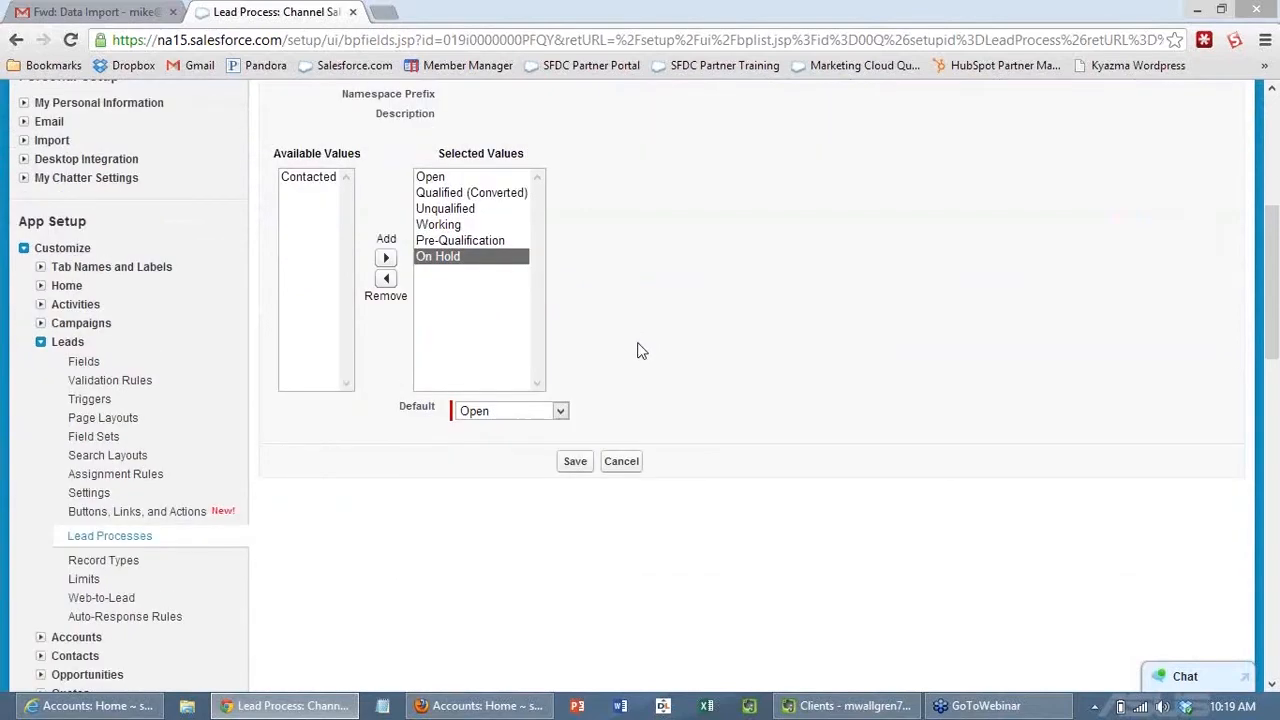
scroll(640, 350, down, 2)
scroll(637, 351, up, 2)
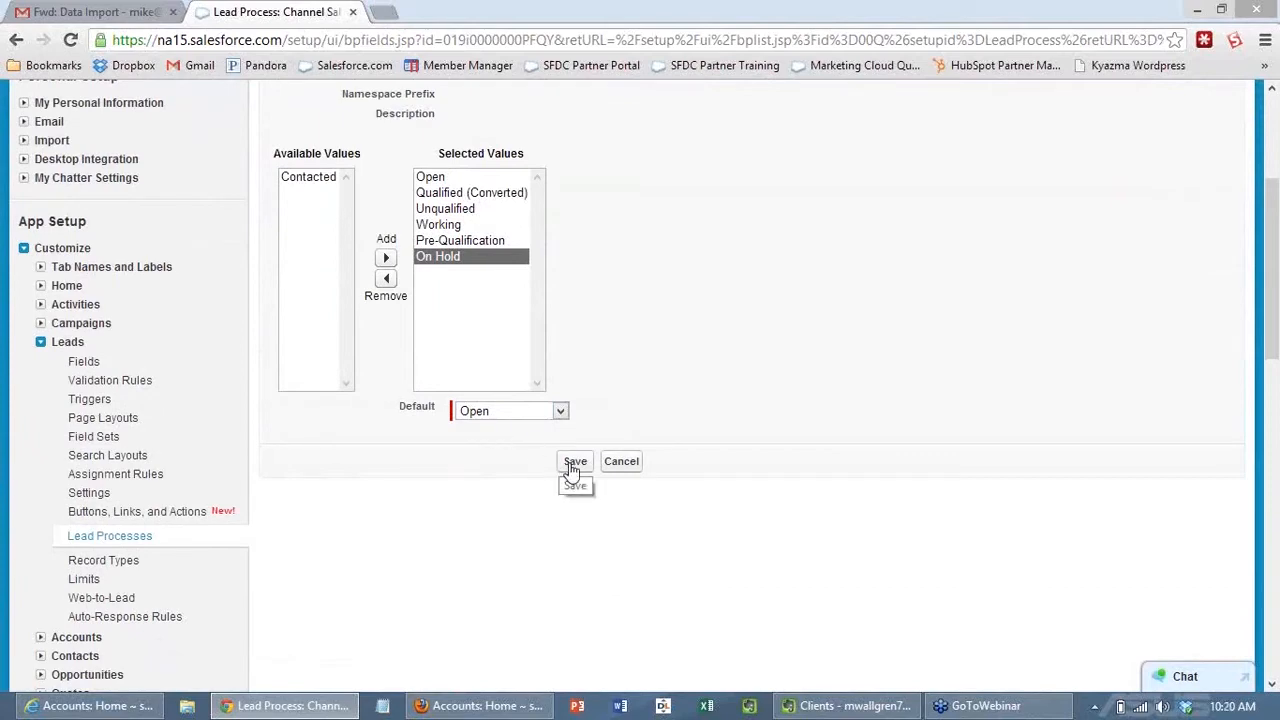
click(575, 461)
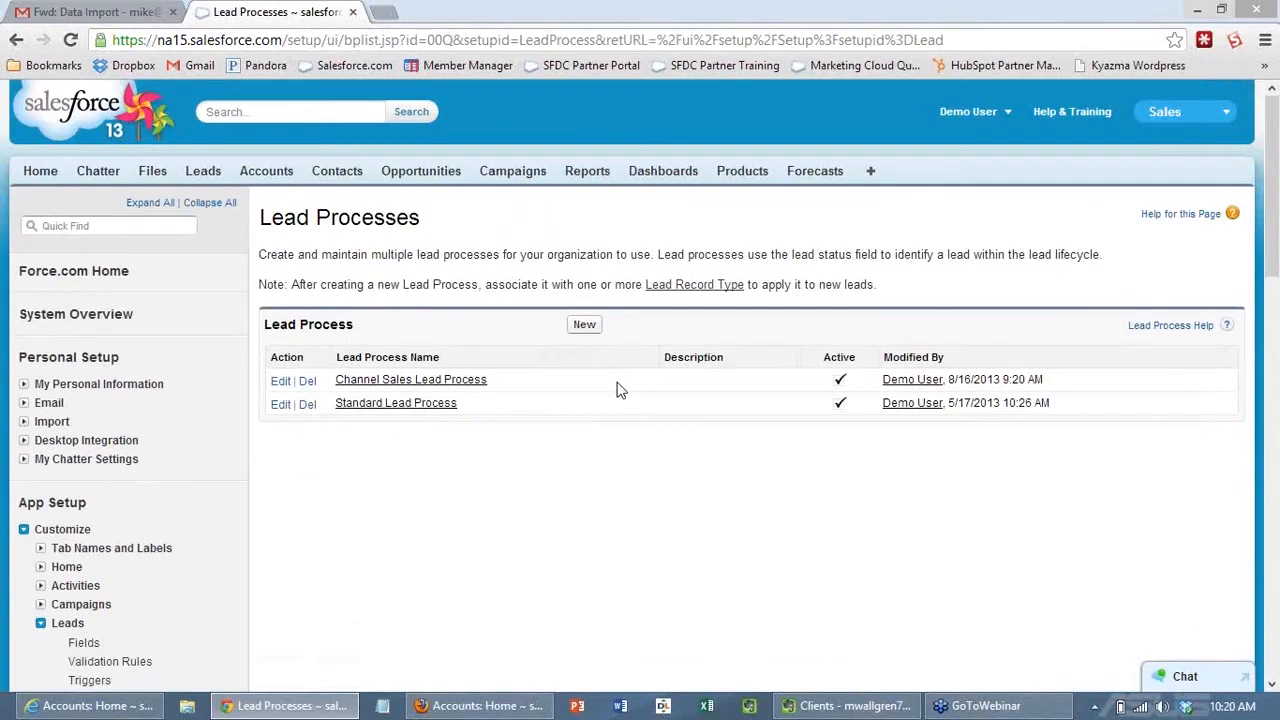
Step: Edit the Partner Lead Record Type in the lead record types so it uses Channel Sales Lead Process, and save
scroll(582, 466, down, 2)
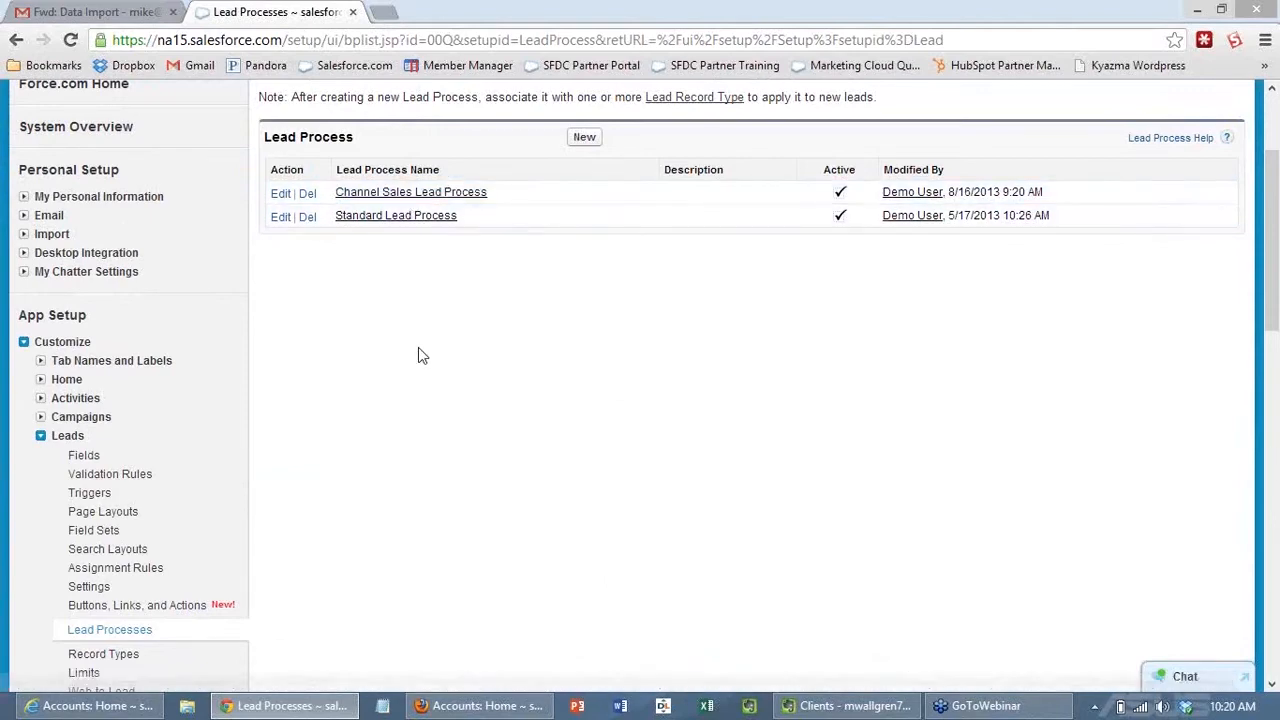
scroll(418, 347, down, 1)
click(124, 568)
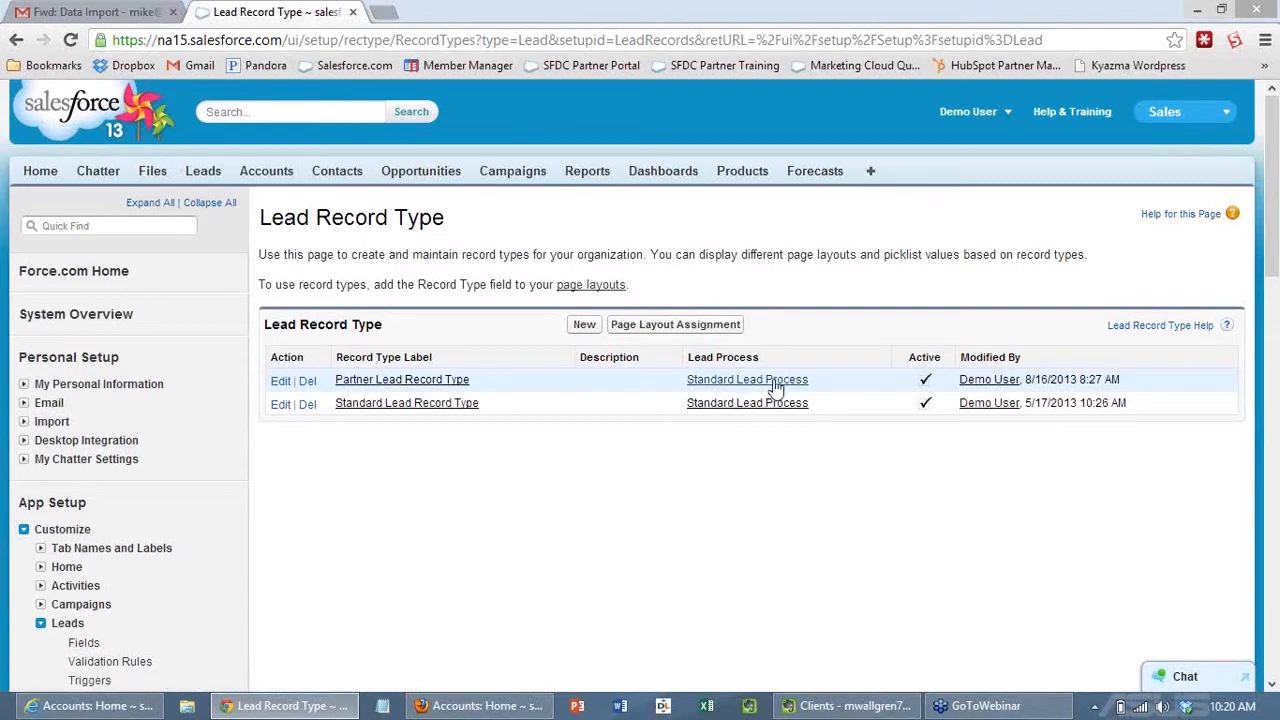
click(280, 382)
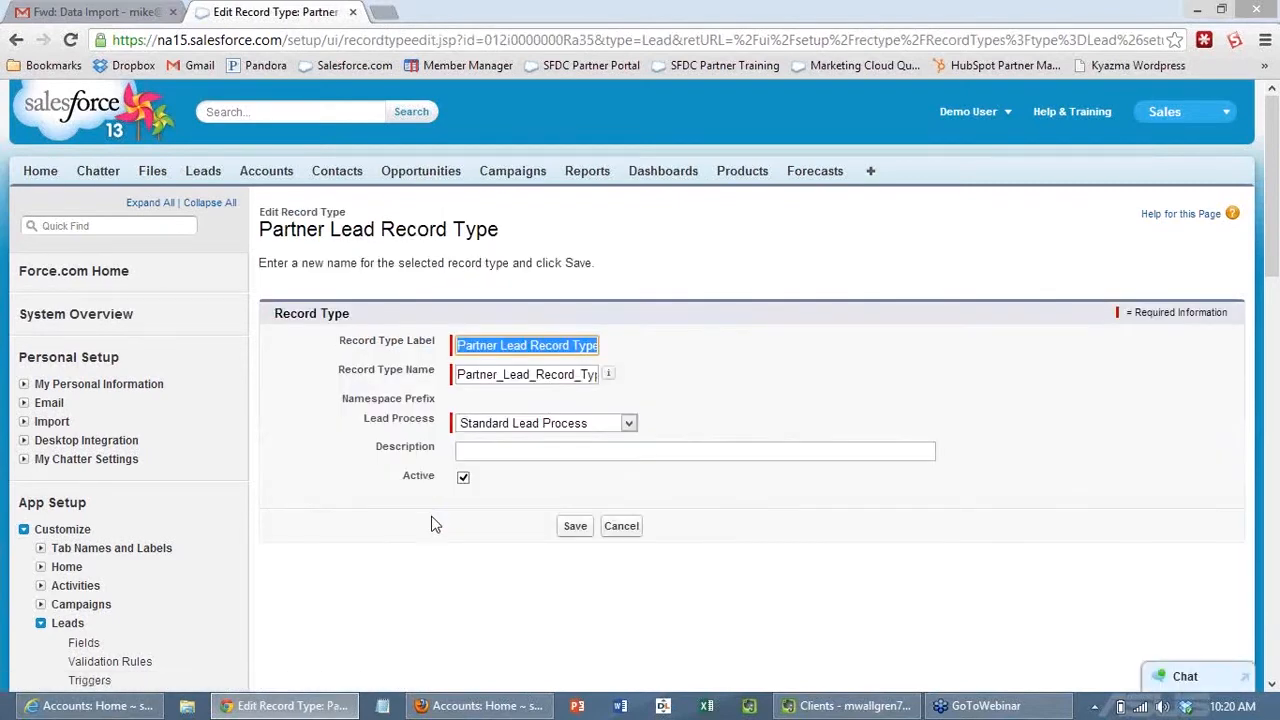
click(574, 426)
click(565, 442)
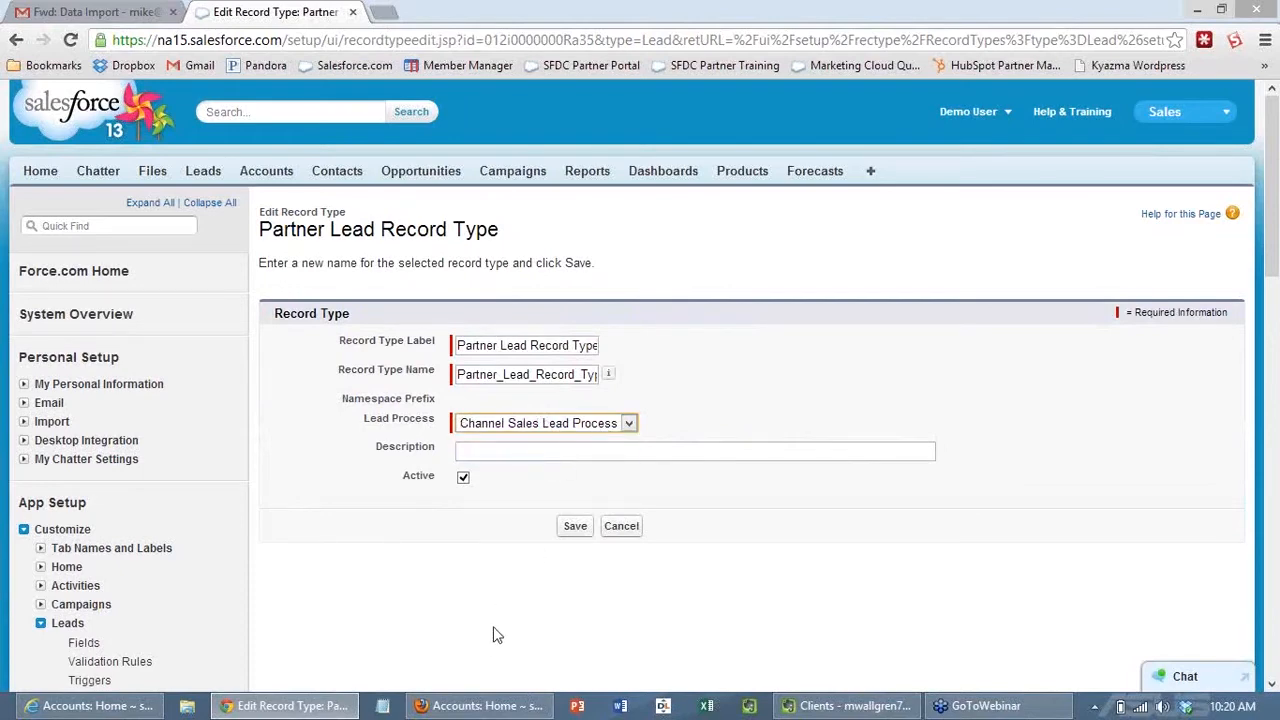
click(573, 525)
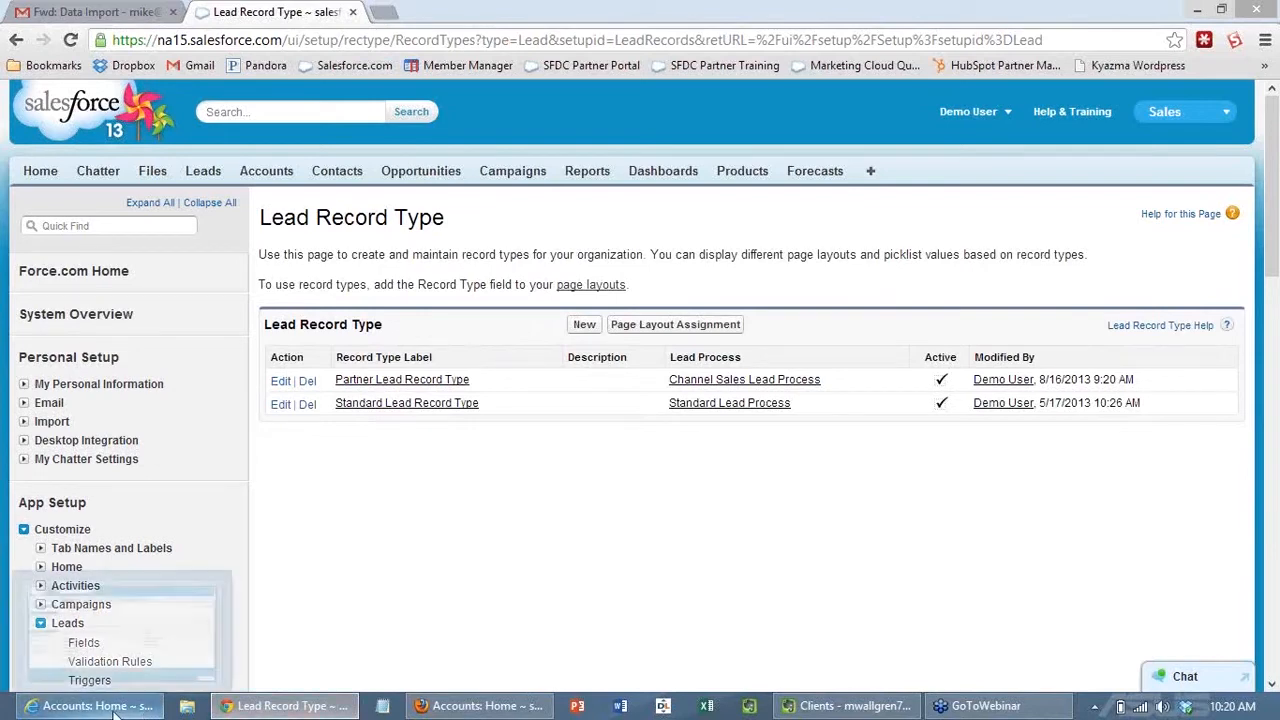
Step: Switch to the Demo User2 session in Firefox, examine the Lead Status values on a new lead form, and cancel the lead
mouse_move(472, 708)
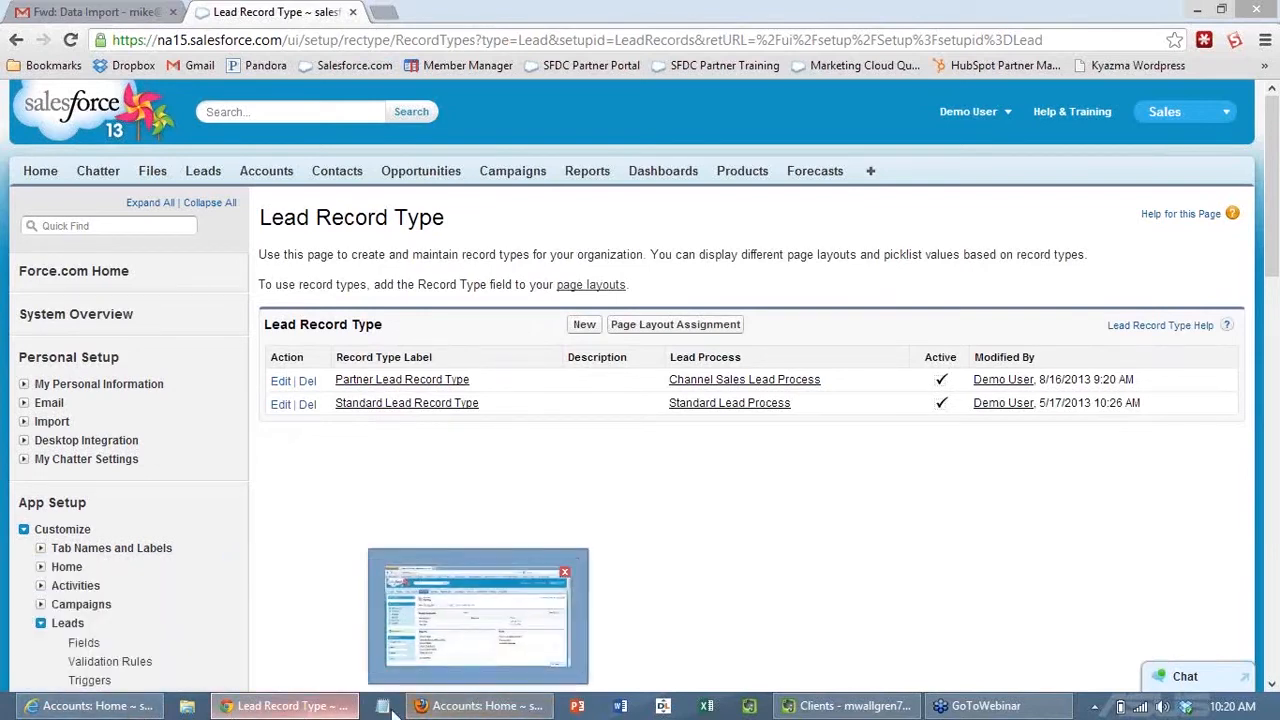
click(426, 707)
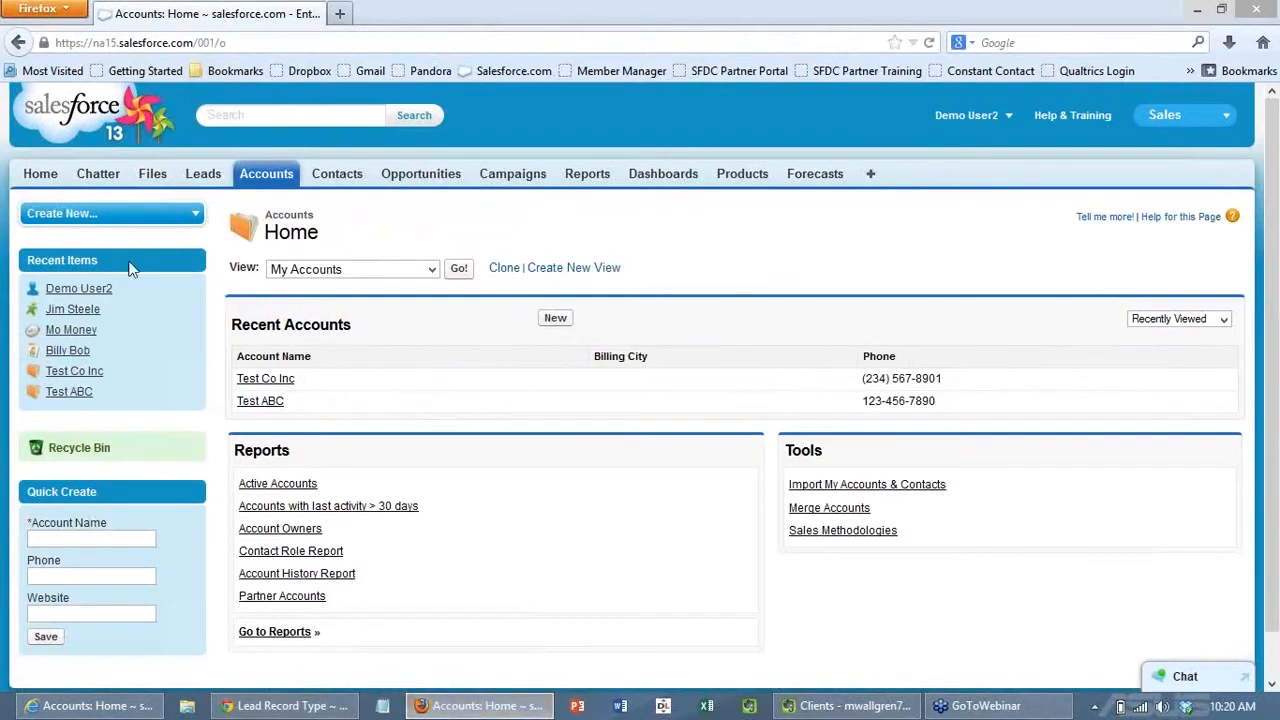
click(204, 178)
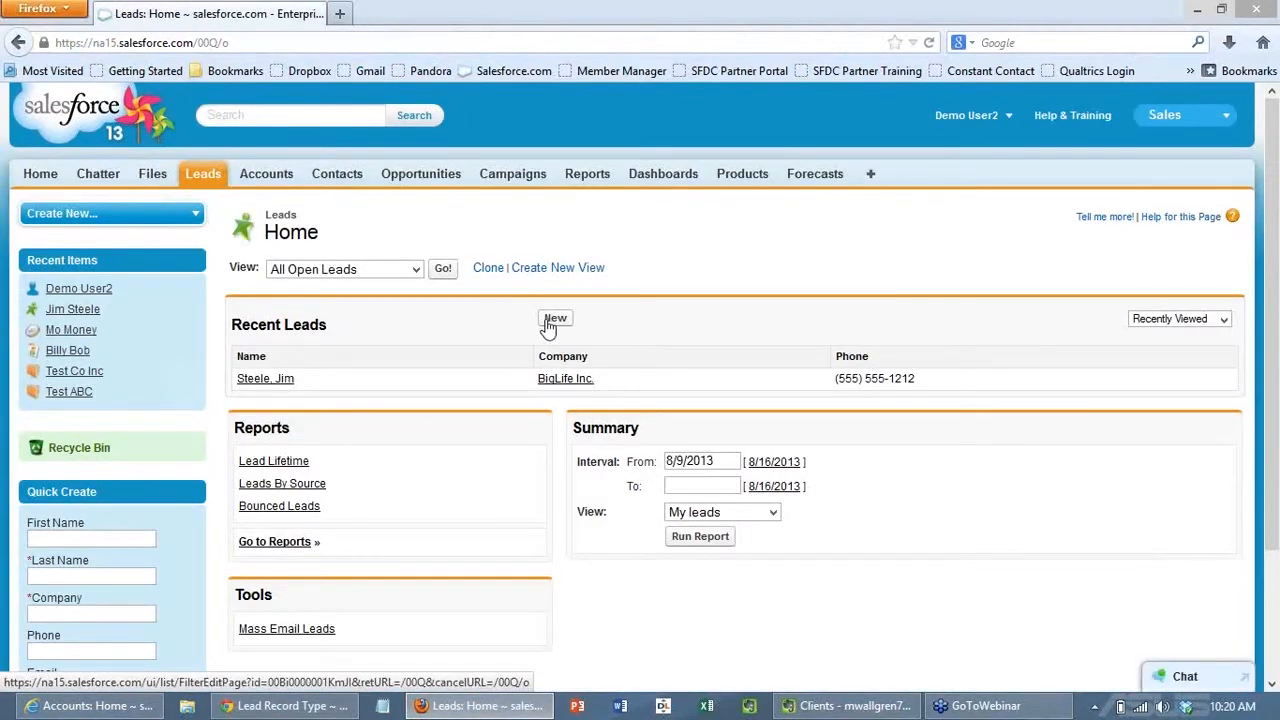
click(553, 320)
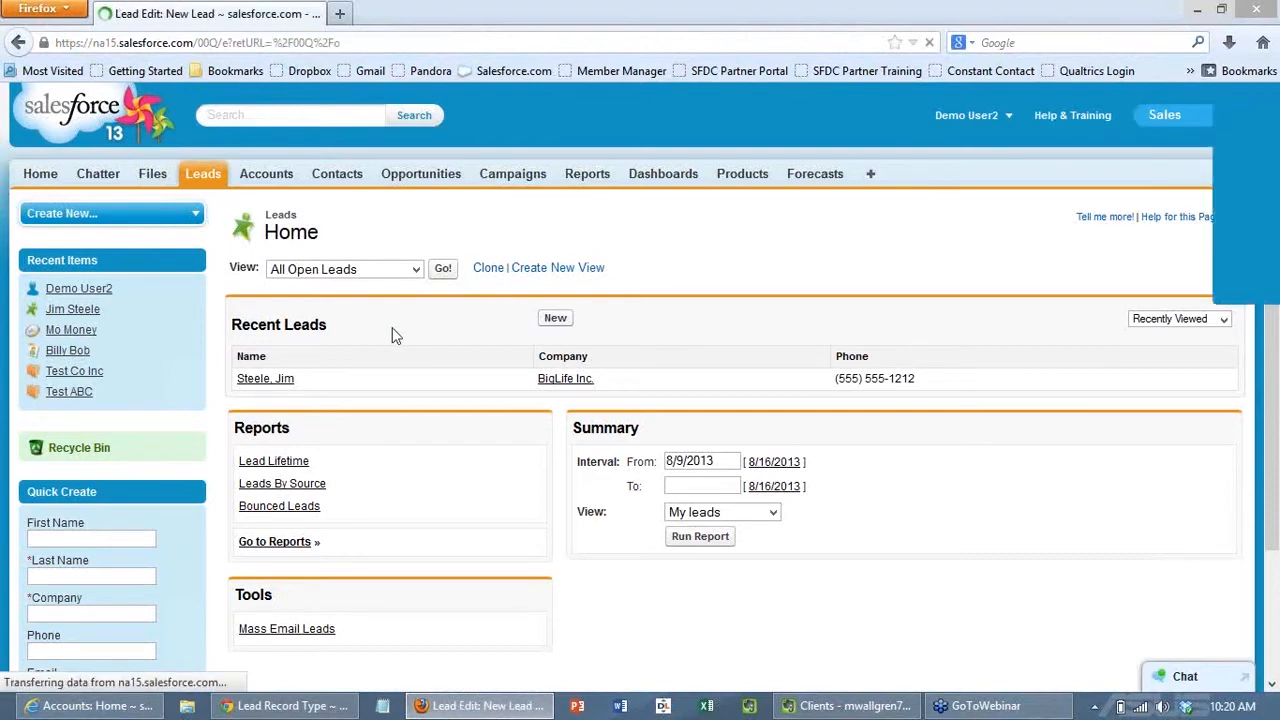
scroll(527, 331, down, 2)
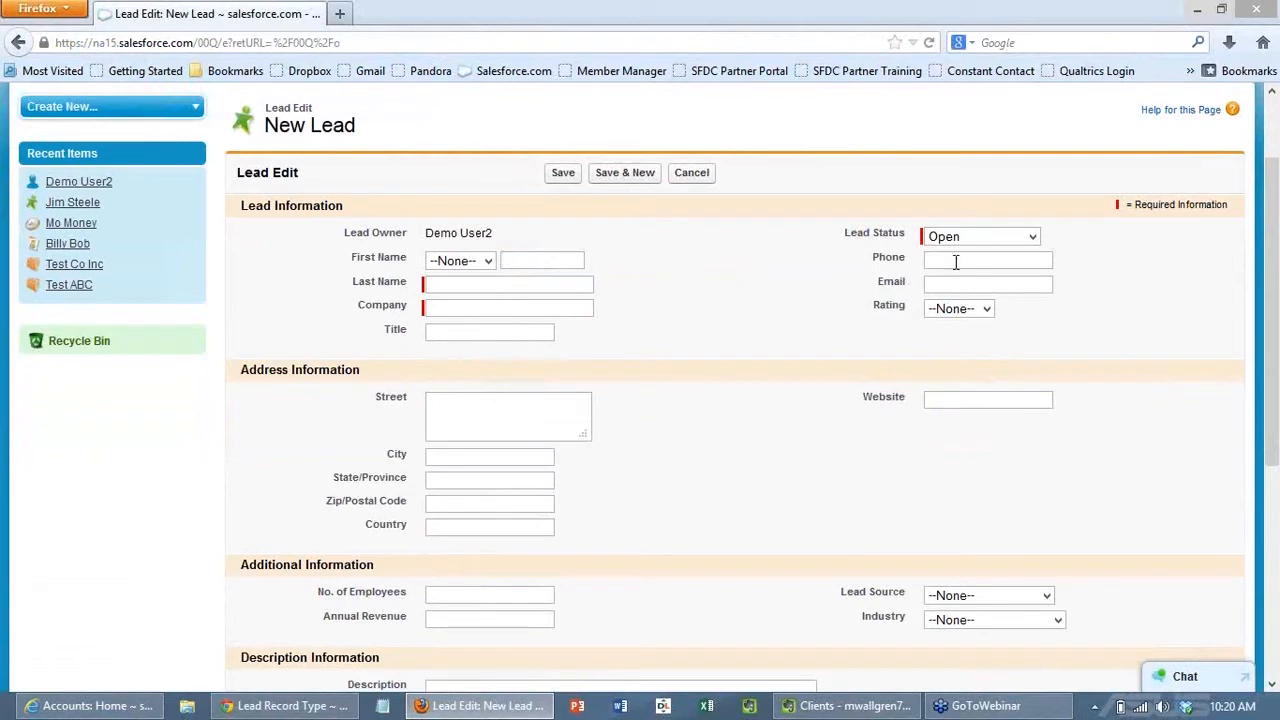
click(982, 237)
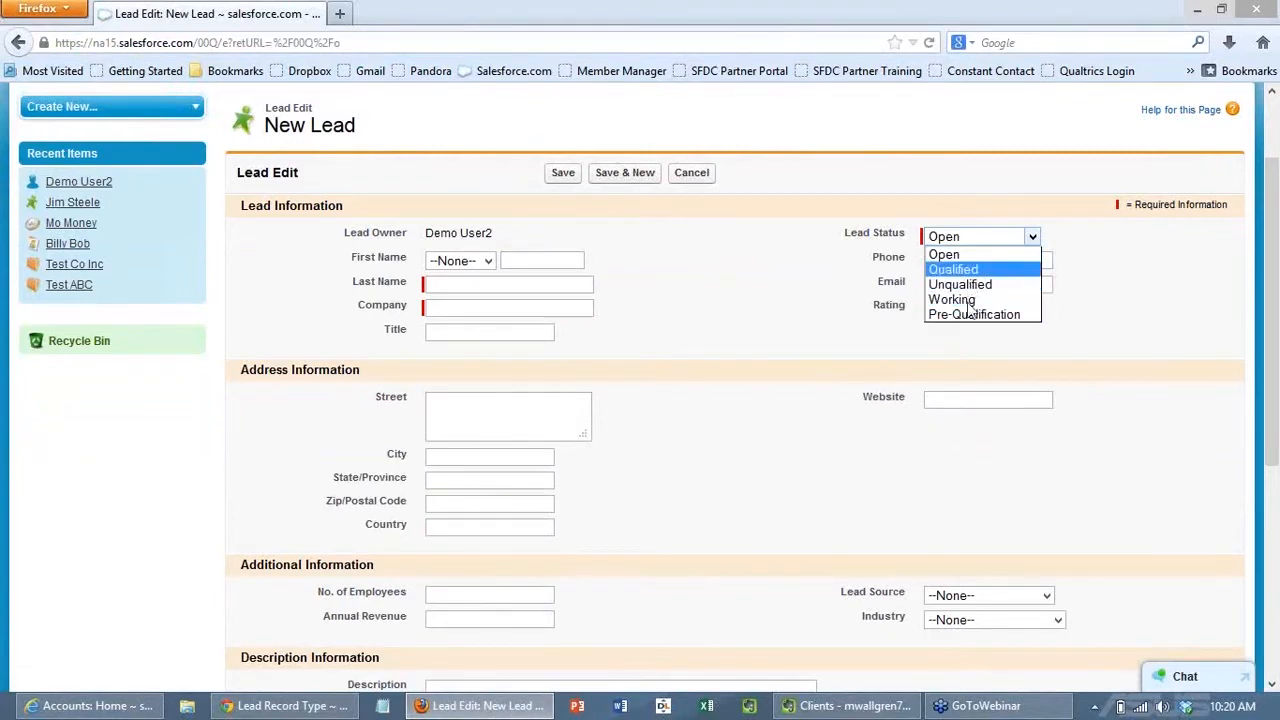
click(699, 180)
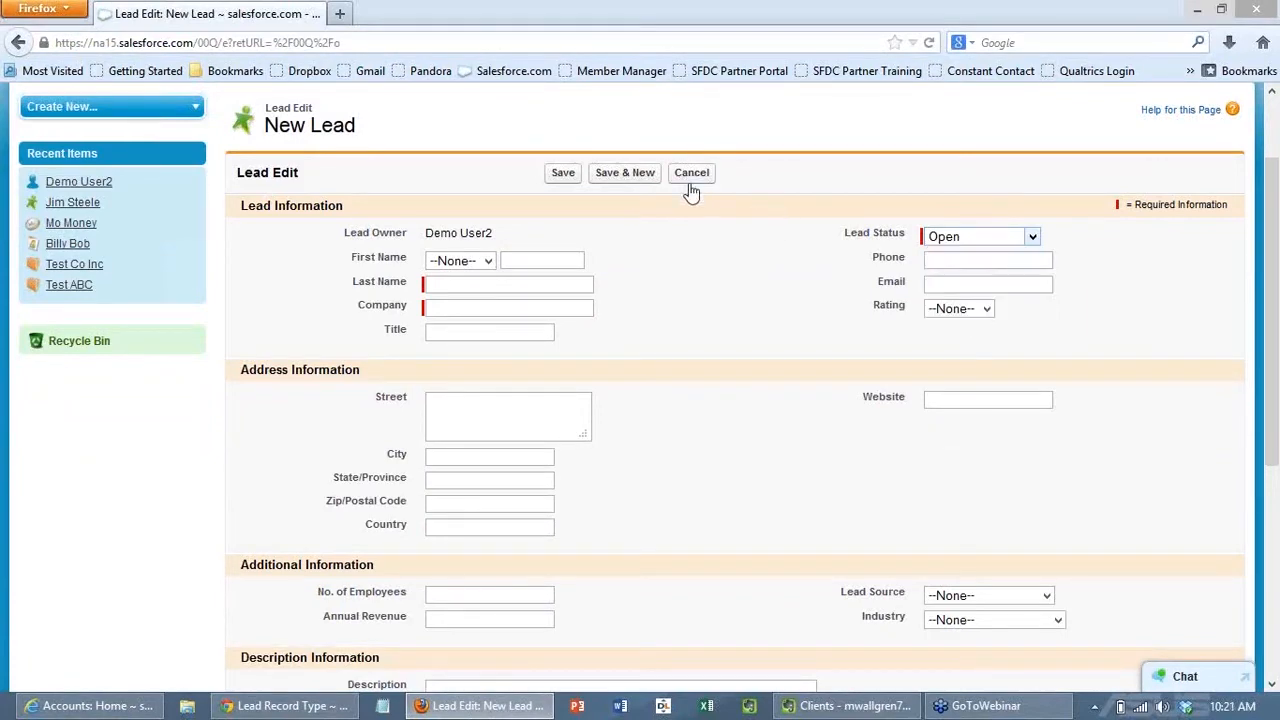
click(690, 172)
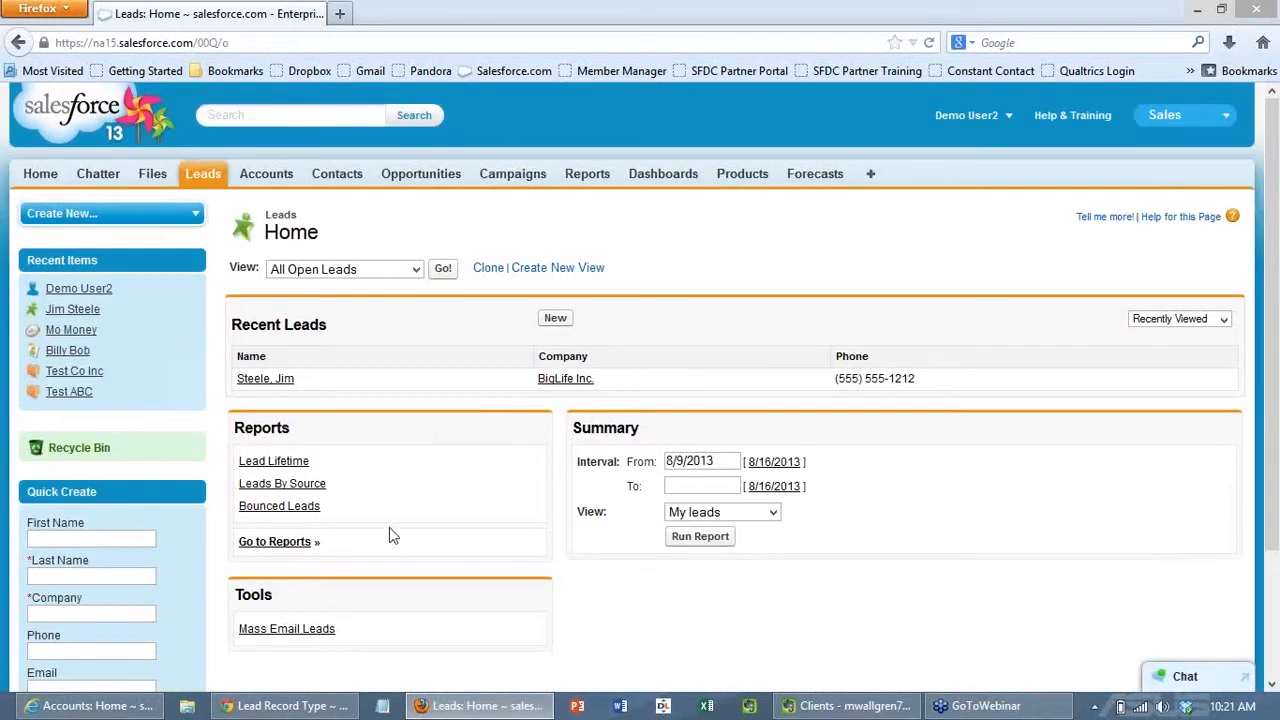
Step: Switch to the Channel Sales User session in Internet Explorer and start a new lead from the Leads home page
click(440, 708)
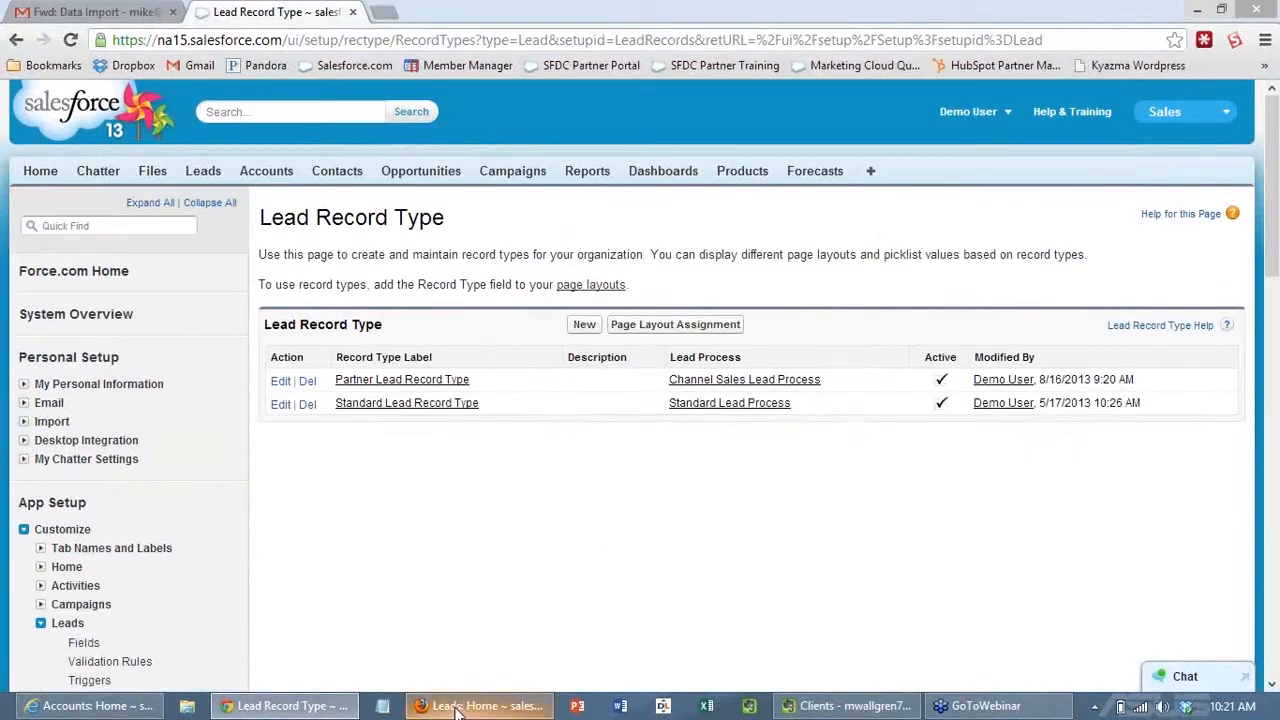
click(144, 636)
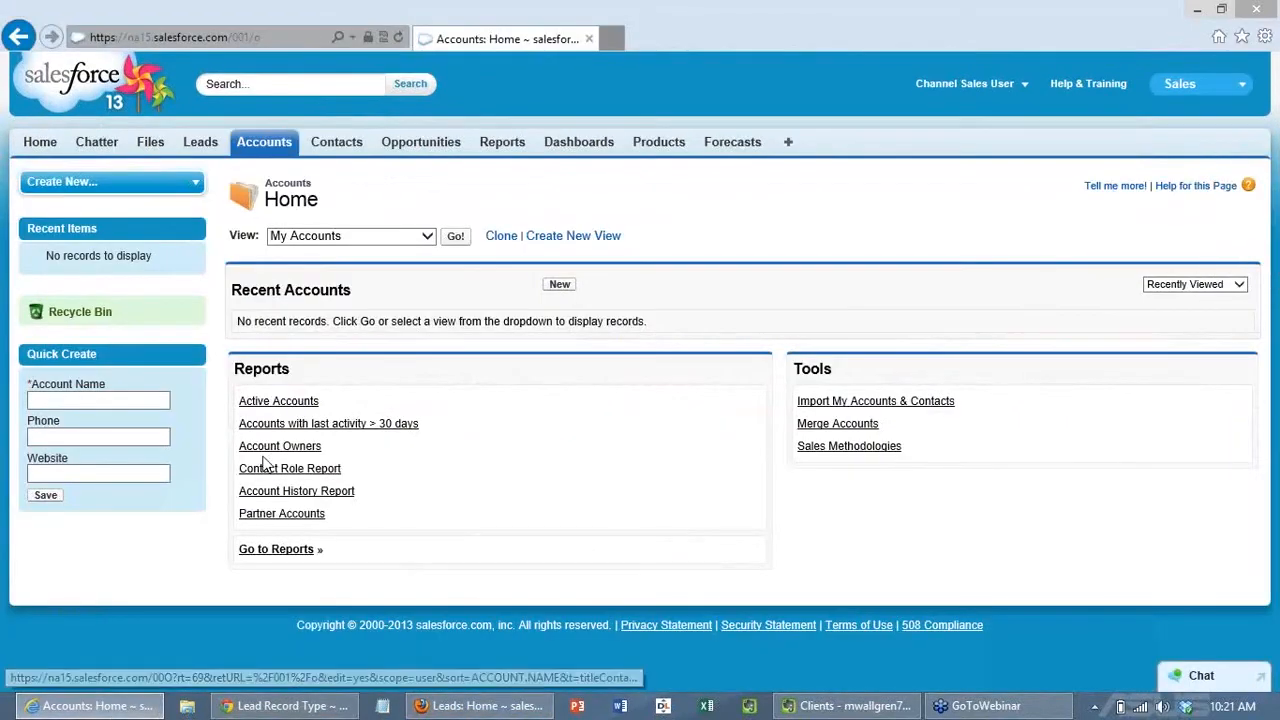
click(200, 143)
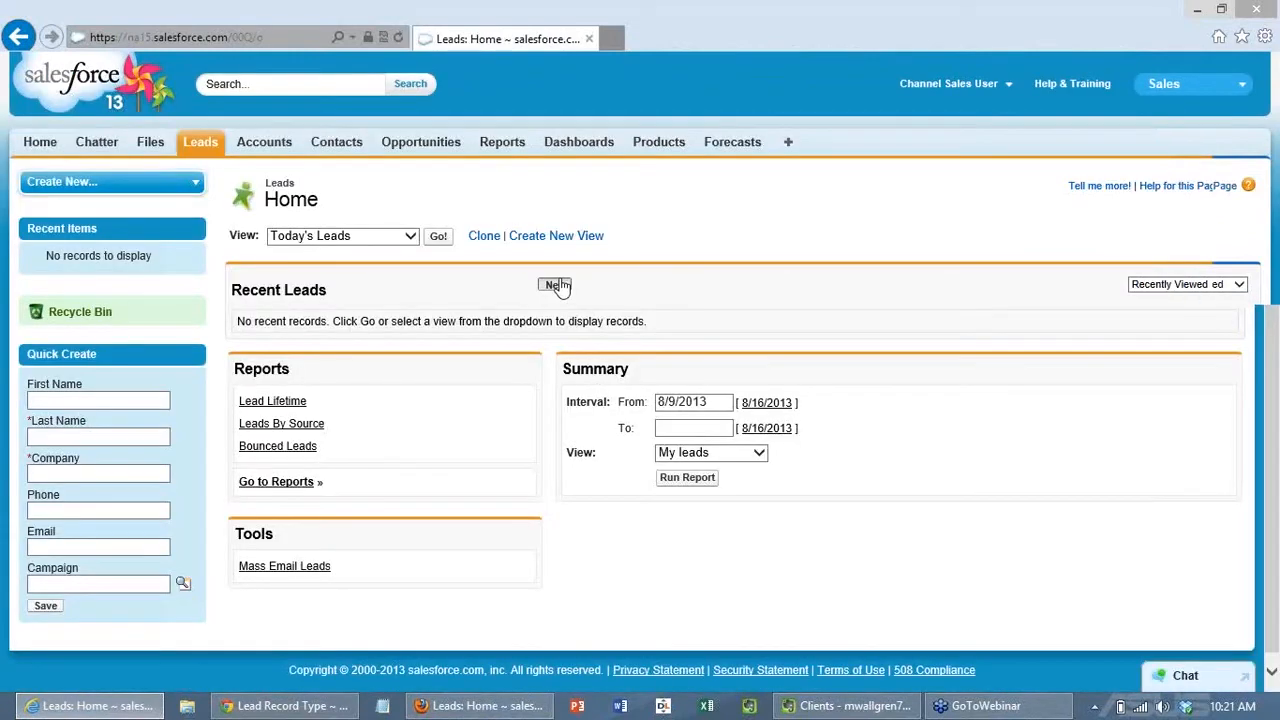
click(555, 284)
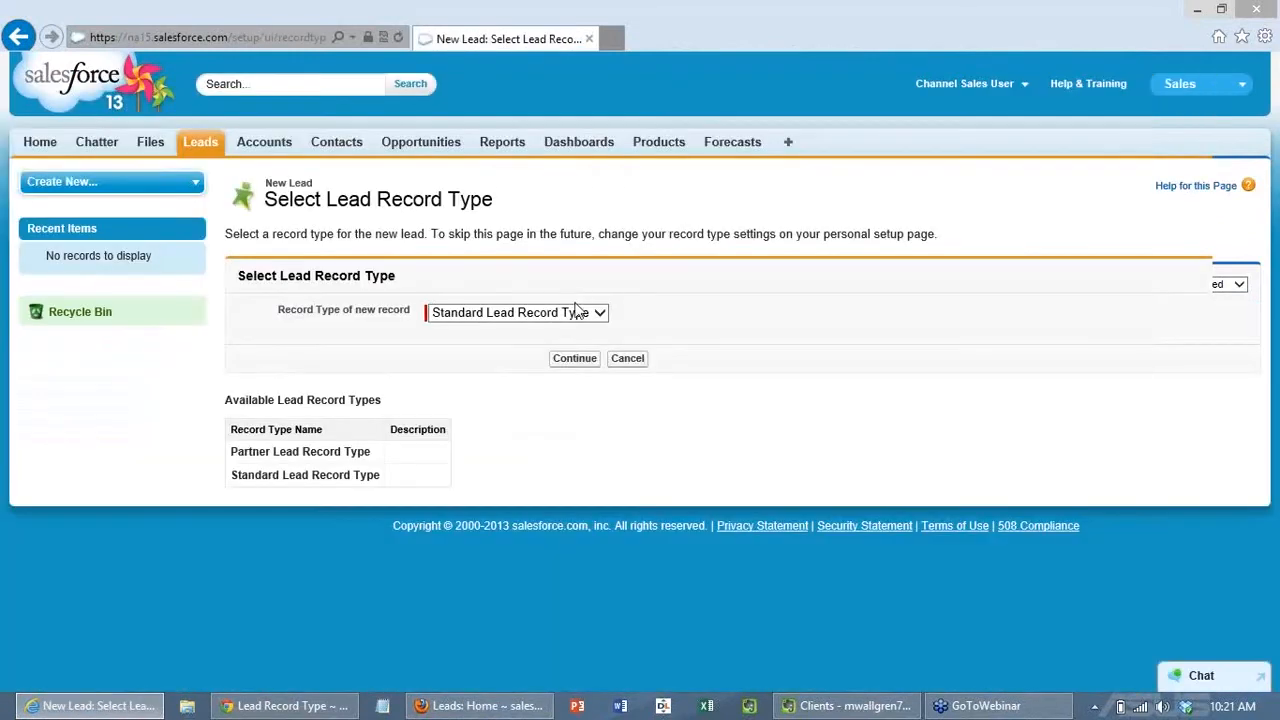
Step: Continue the new lead with Partner Lead Record Type and examine the values offered for Lead Status
click(491, 320)
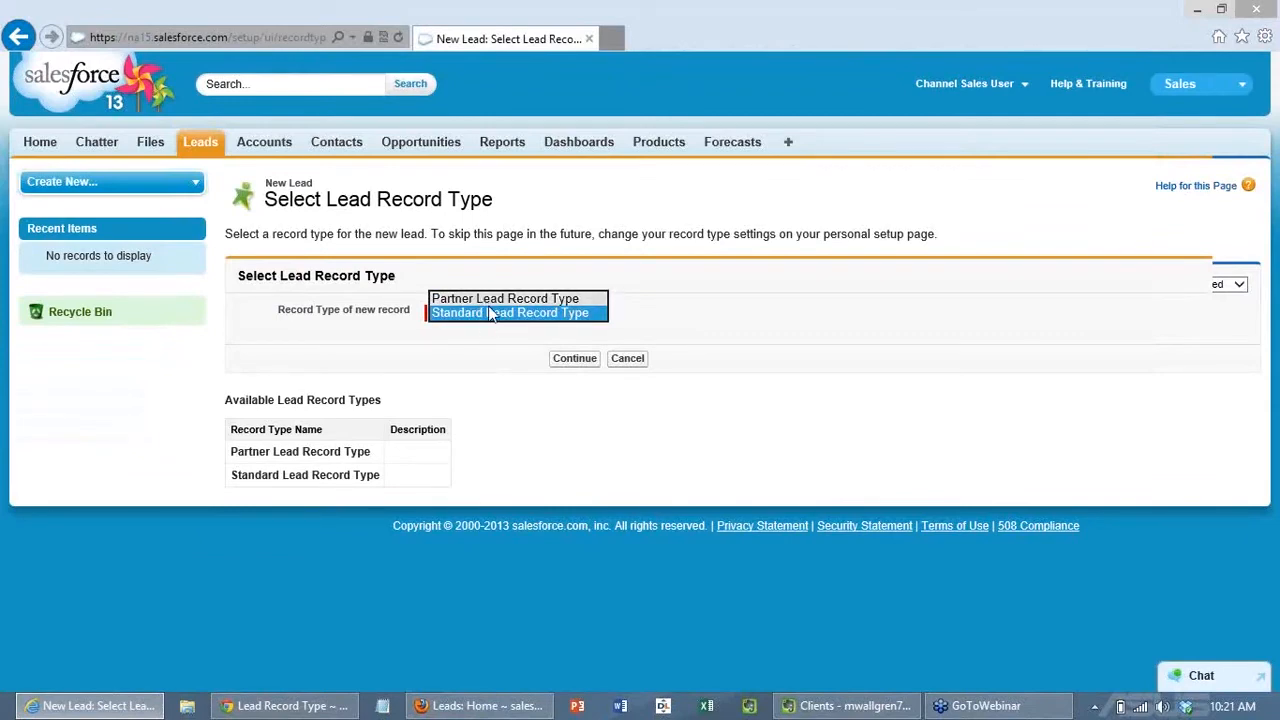
click(705, 311)
click(546, 318)
click(505, 297)
click(578, 362)
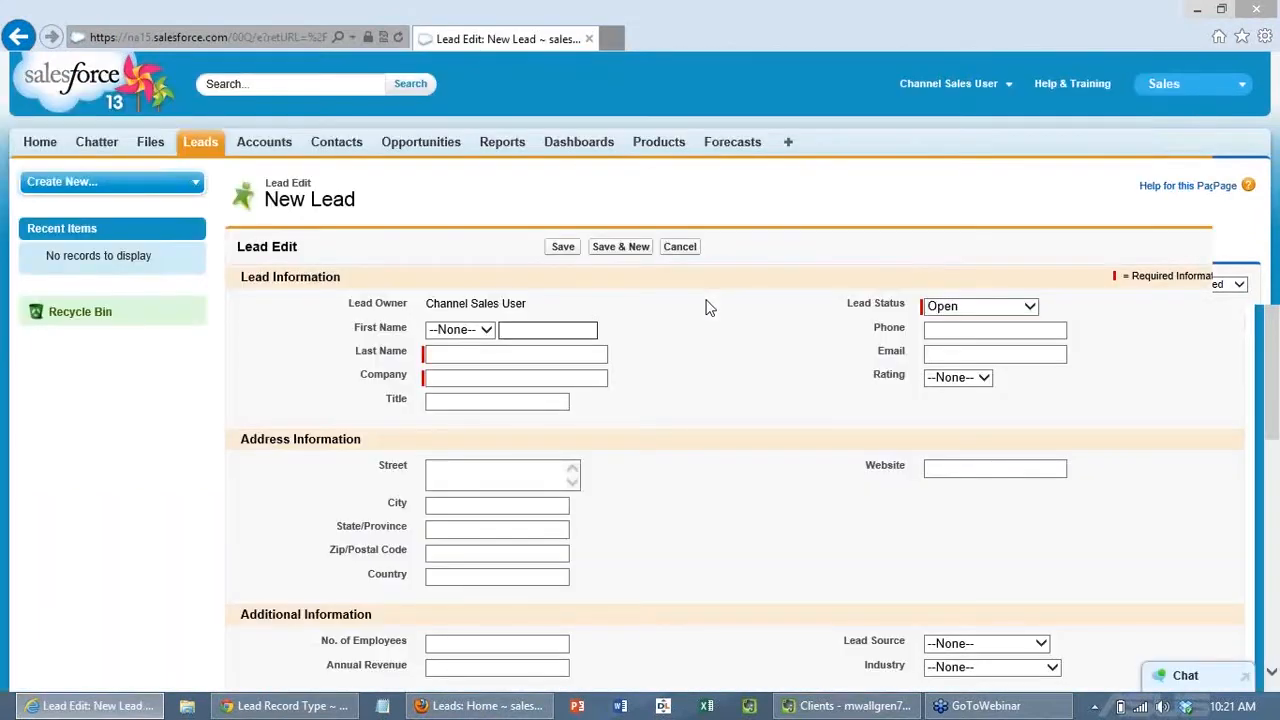
scroll(706, 307, down, 2)
click(980, 210)
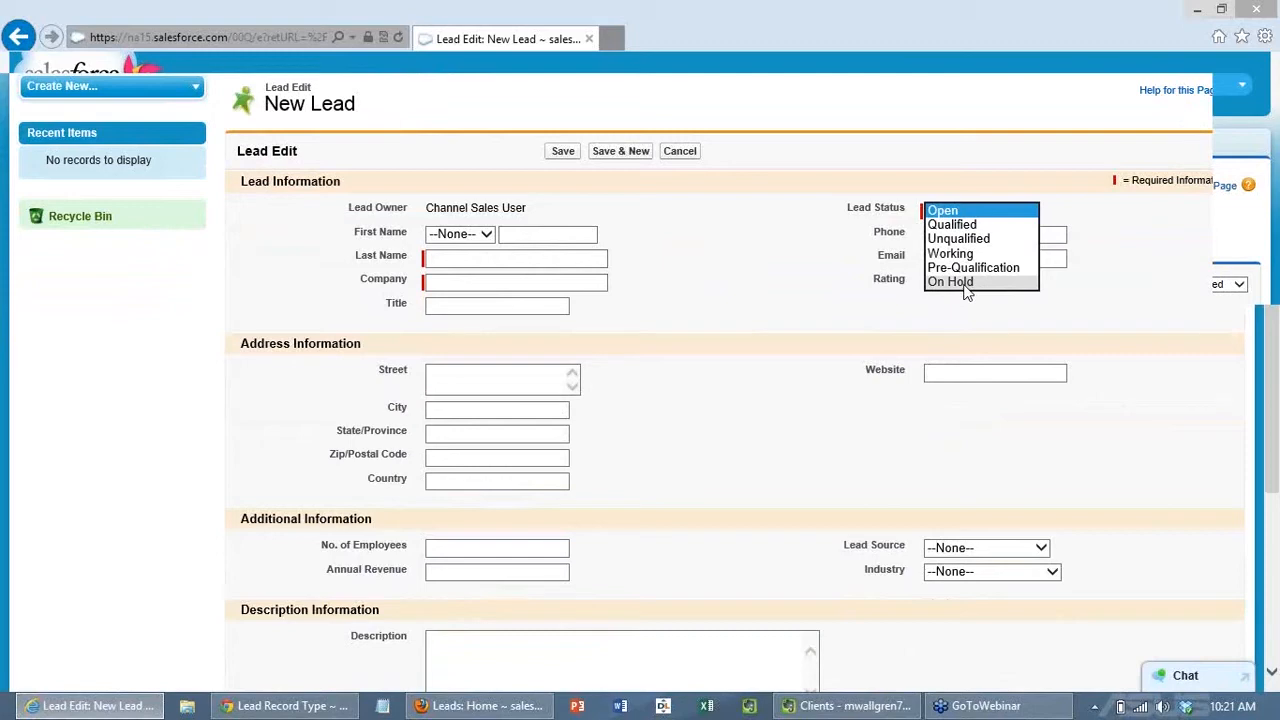
Step: Cancel the new lead in the Channel Sales User session and switch back to the Demo User session in Chrome
click(680, 153)
click(680, 153)
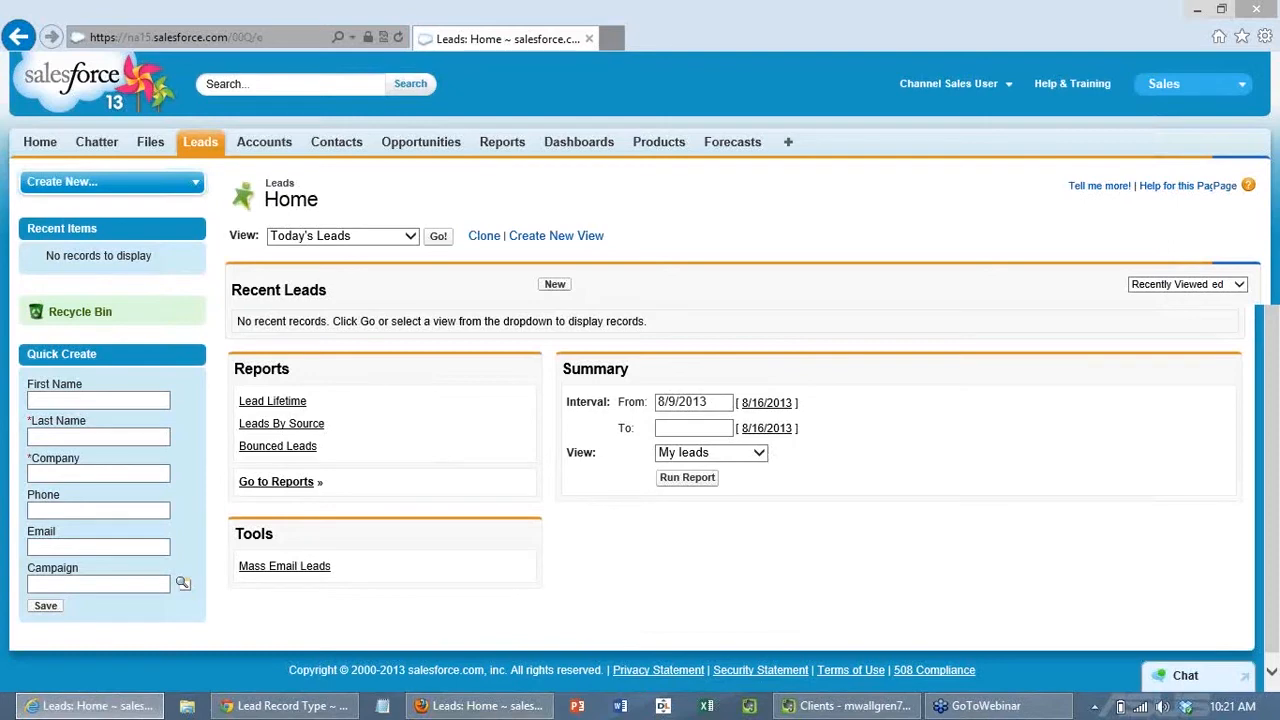
click(281, 706)
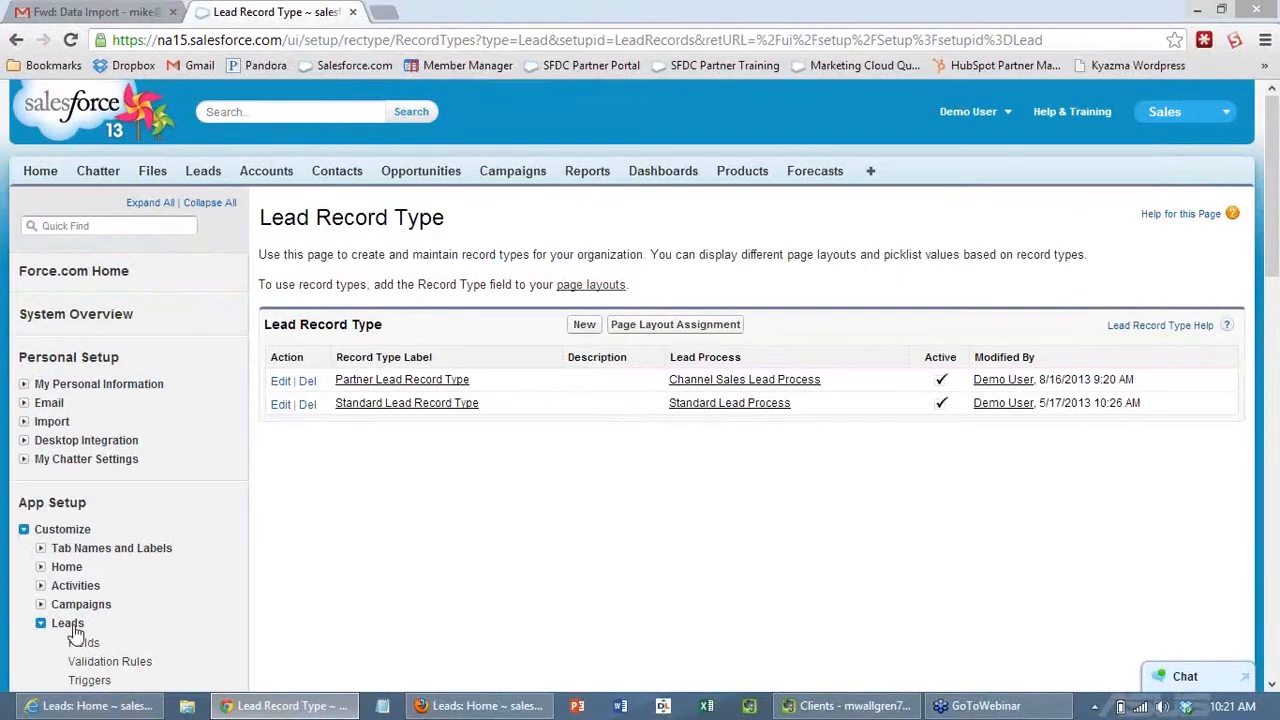
Step: Collapse the Leads customization options in Setup and open the list of Opportunity fields
click(40, 623)
scroll(153, 606, down, 3)
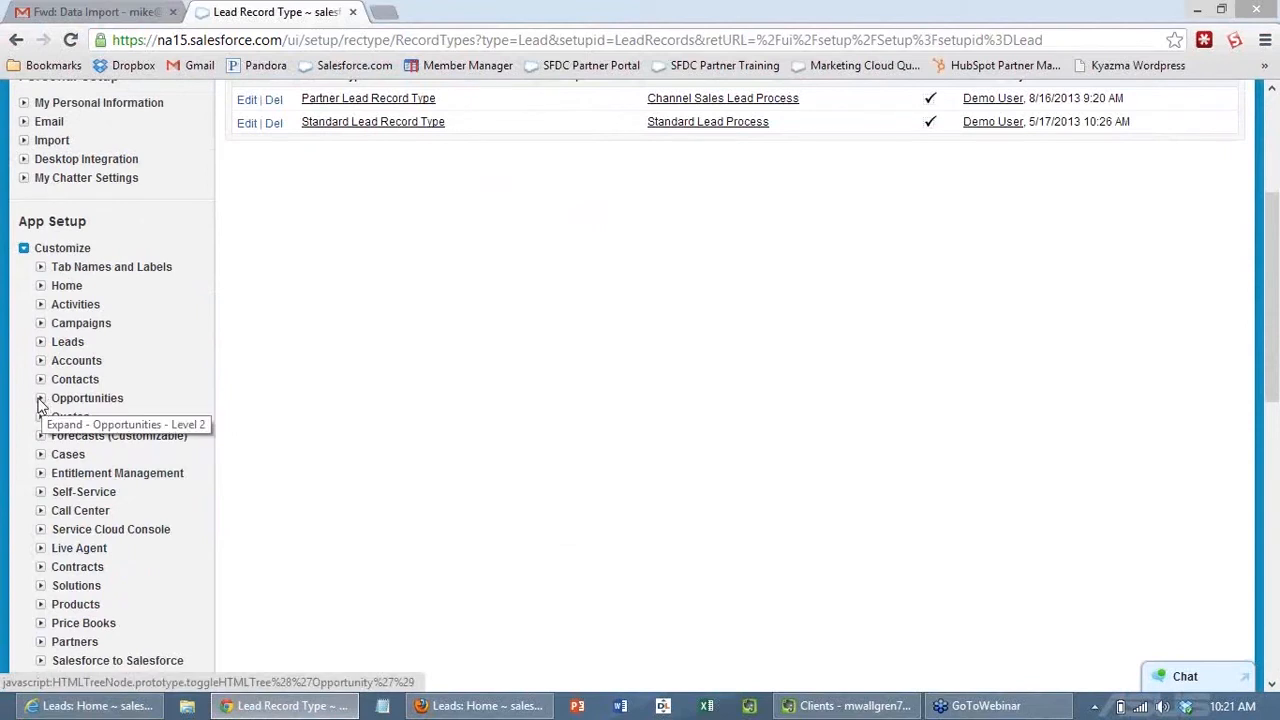
click(40, 400)
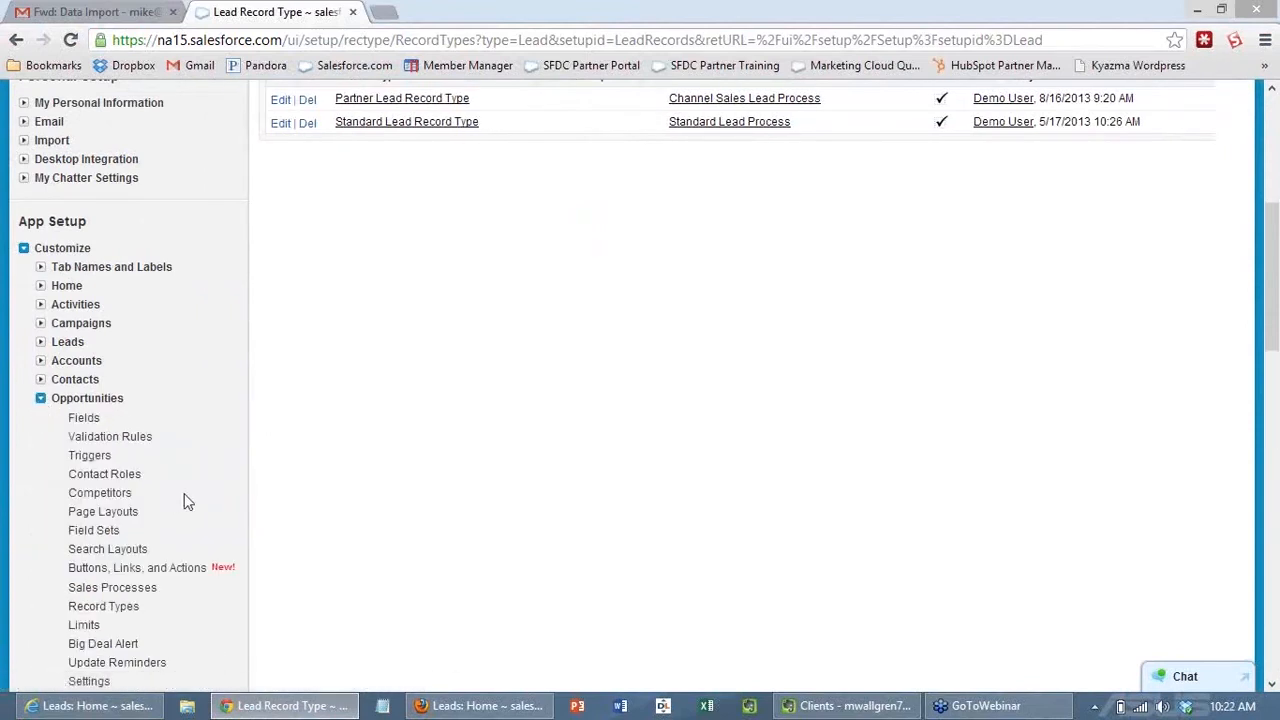
scroll(188, 500, down, 2)
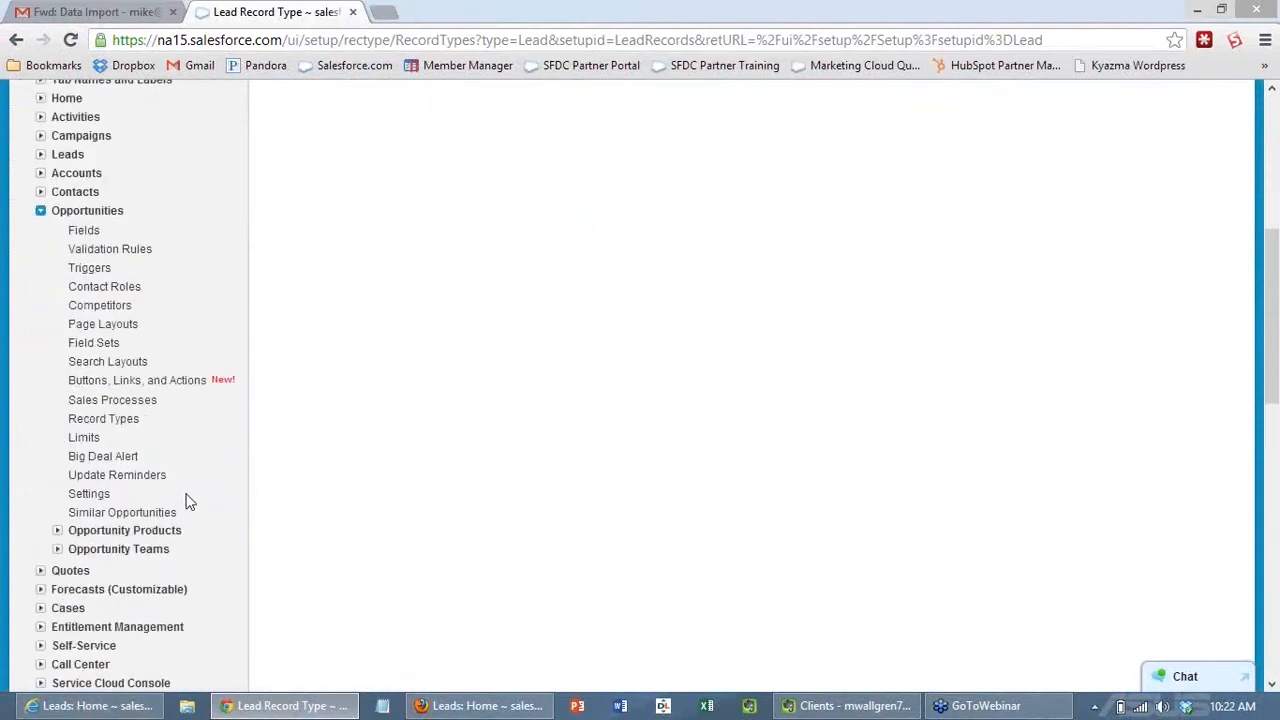
click(84, 231)
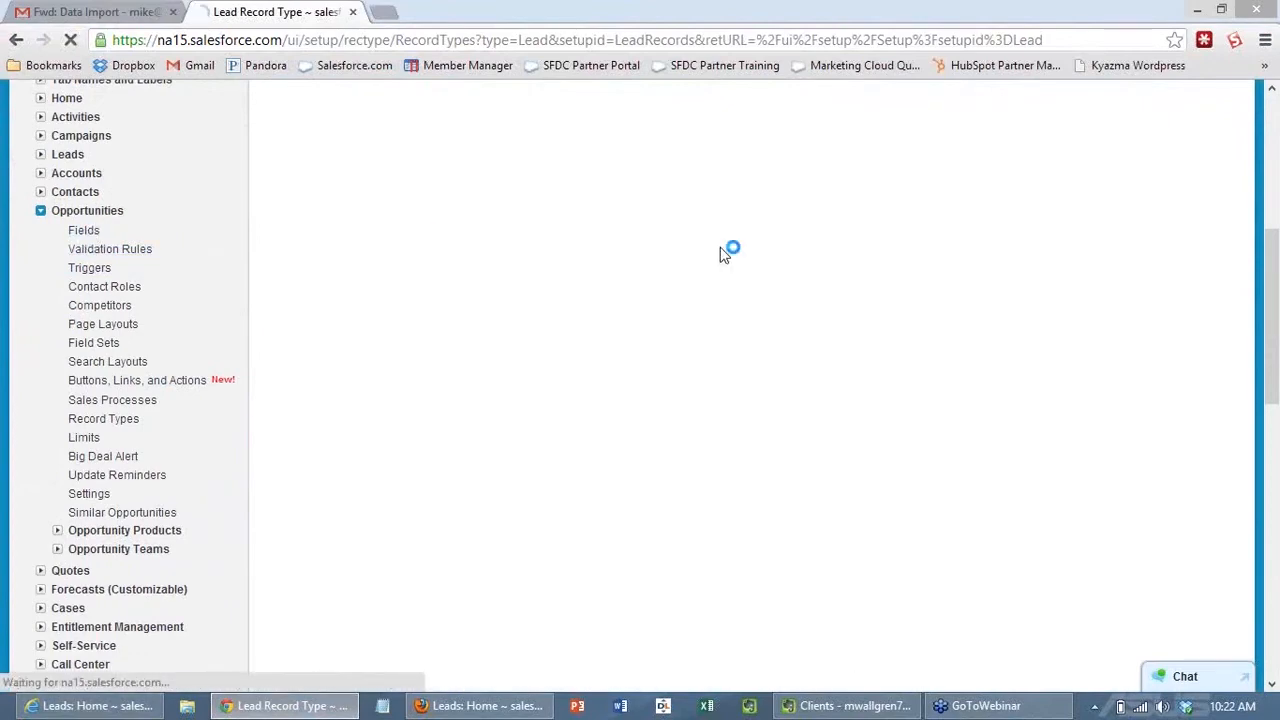
Step: Open the Stage field from the Opportunity standard fields and examine its picklist values
scroll(738, 278, down, 3)
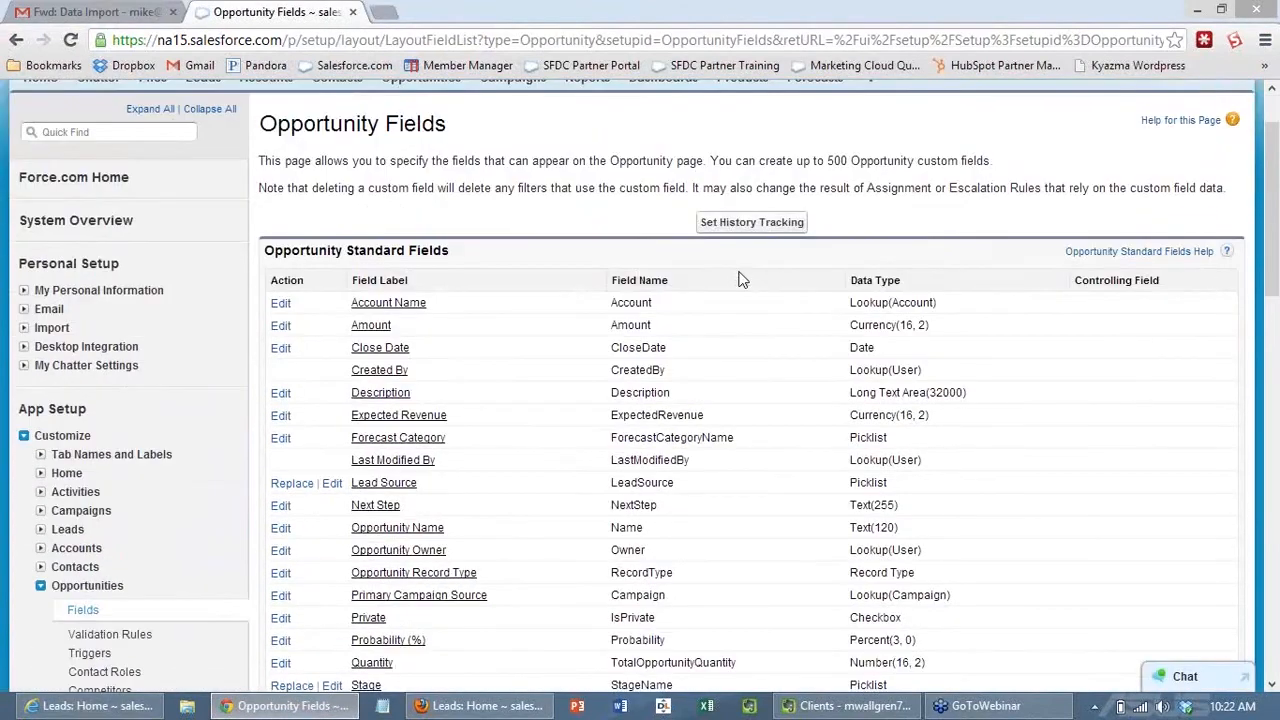
scroll(740, 280, up, 1)
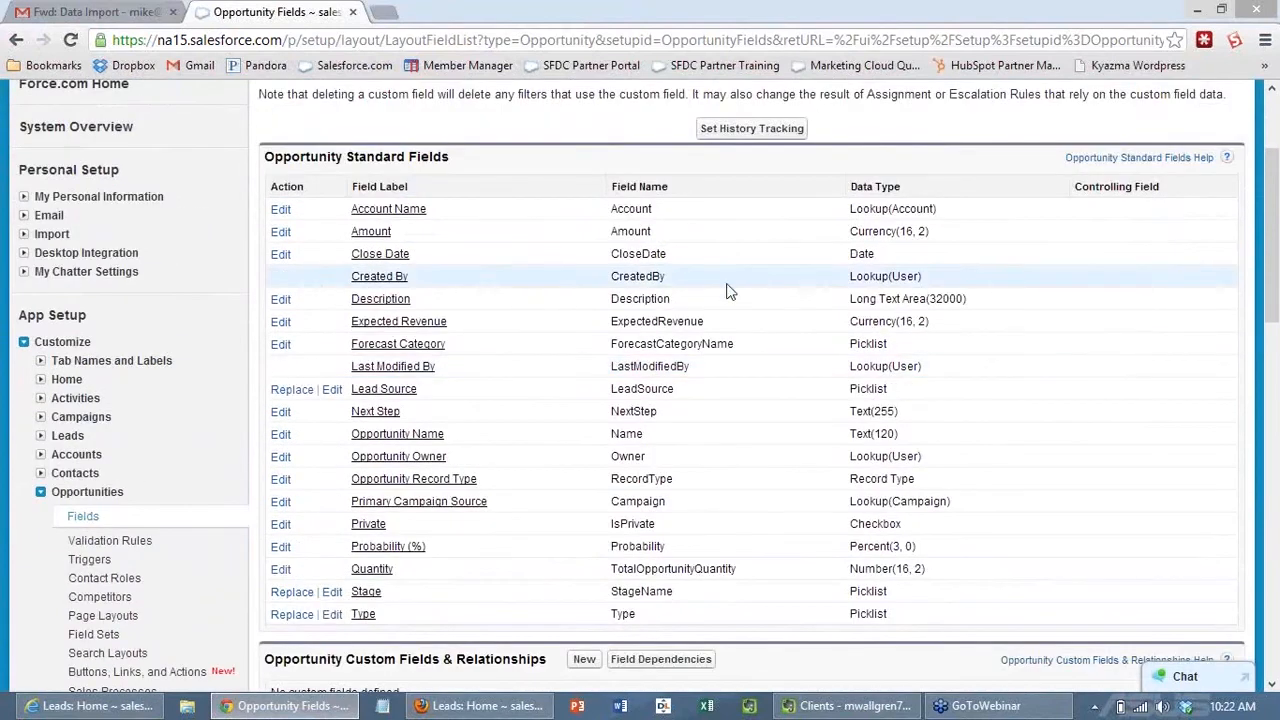
click(365, 592)
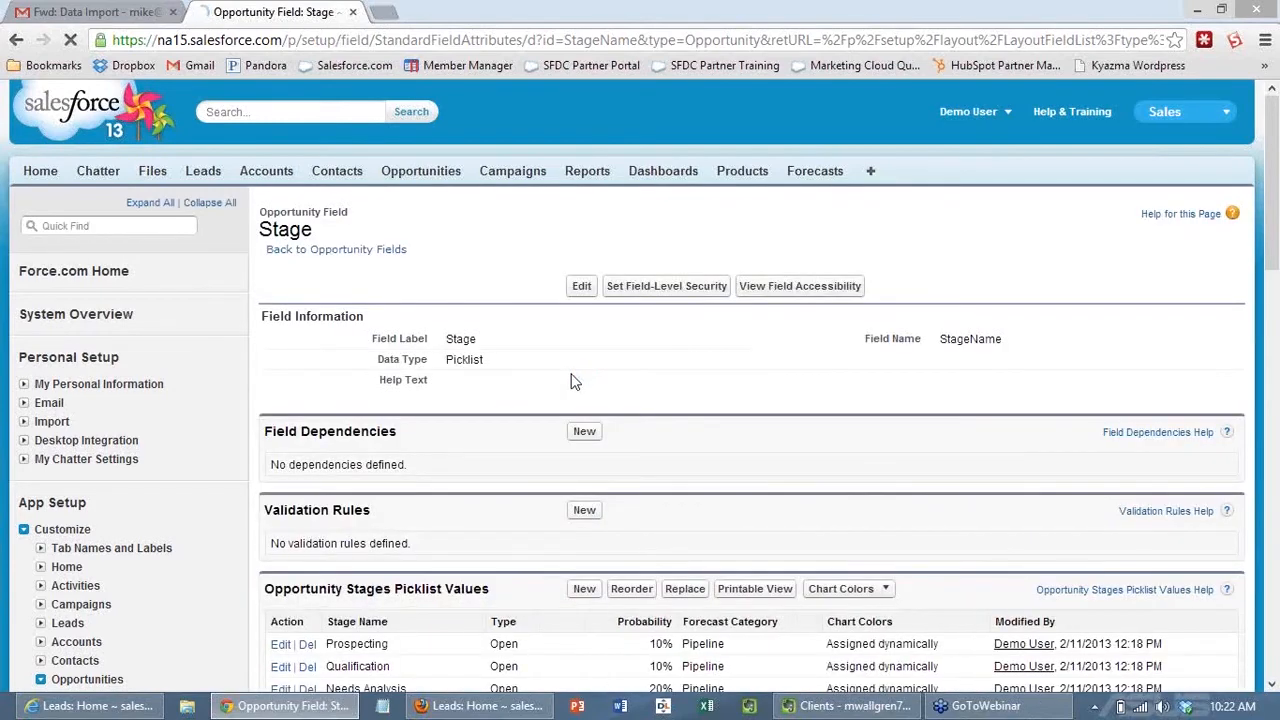
scroll(568, 385, down, 1)
scroll(565, 388, down, 2)
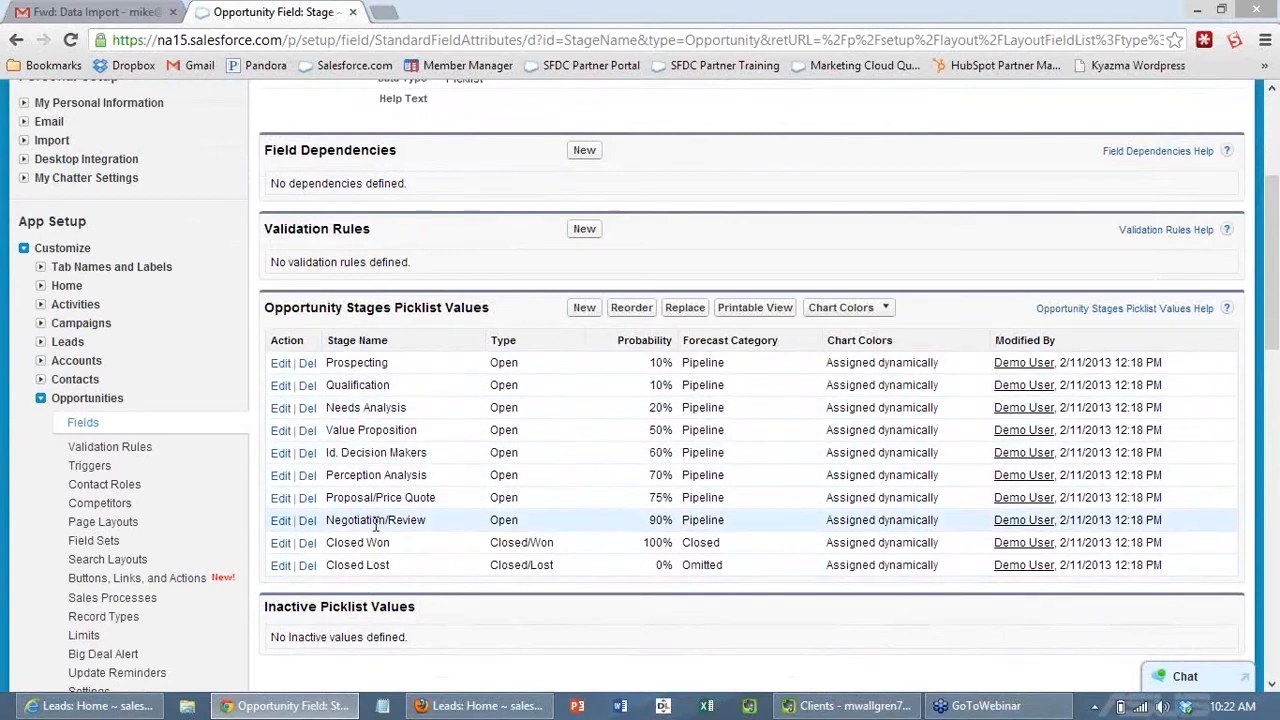
Step: Create an opportunity sales process named Channel Sales Process based on the existing Standard Sales Process, and save it
scroll(375, 527, down, 1)
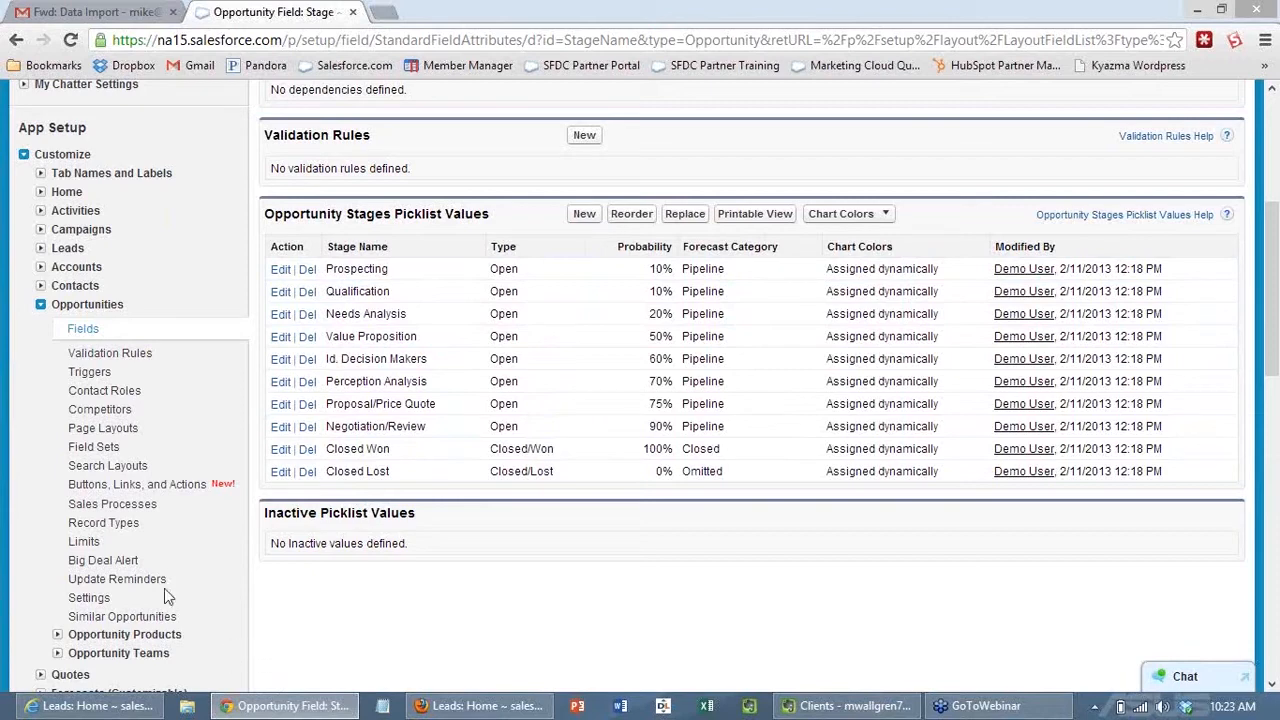
click(112, 504)
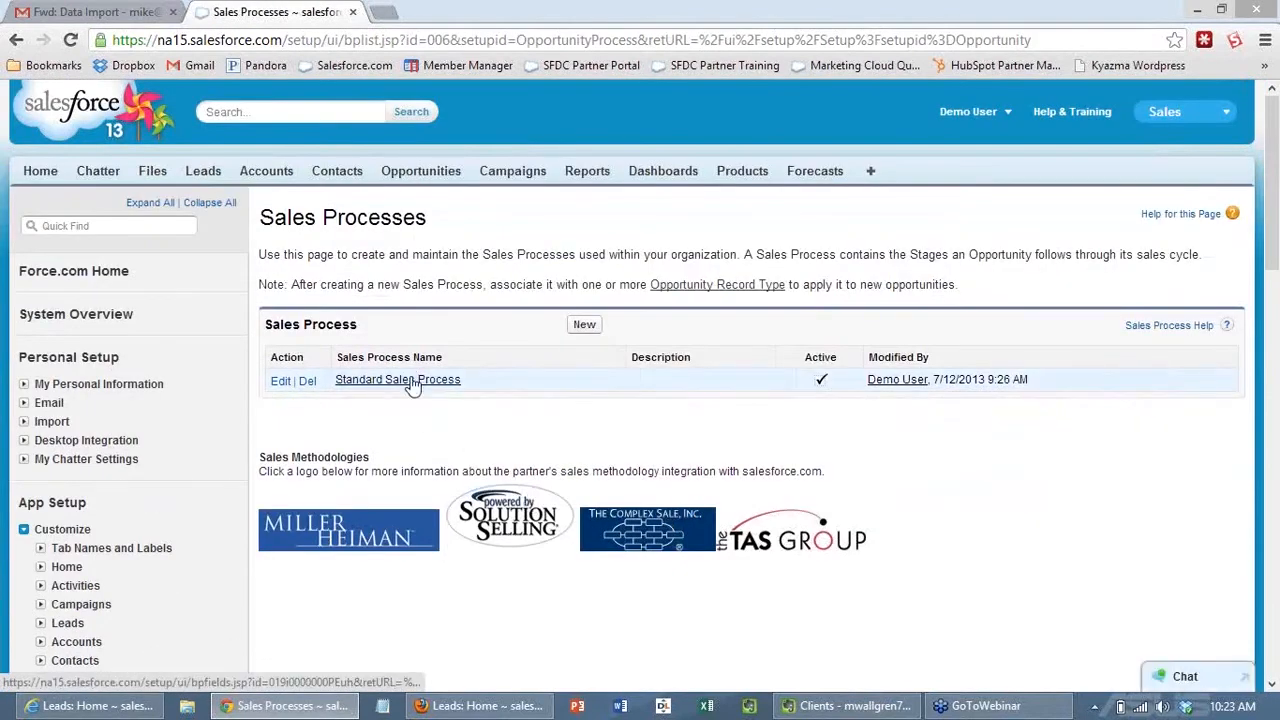
click(585, 325)
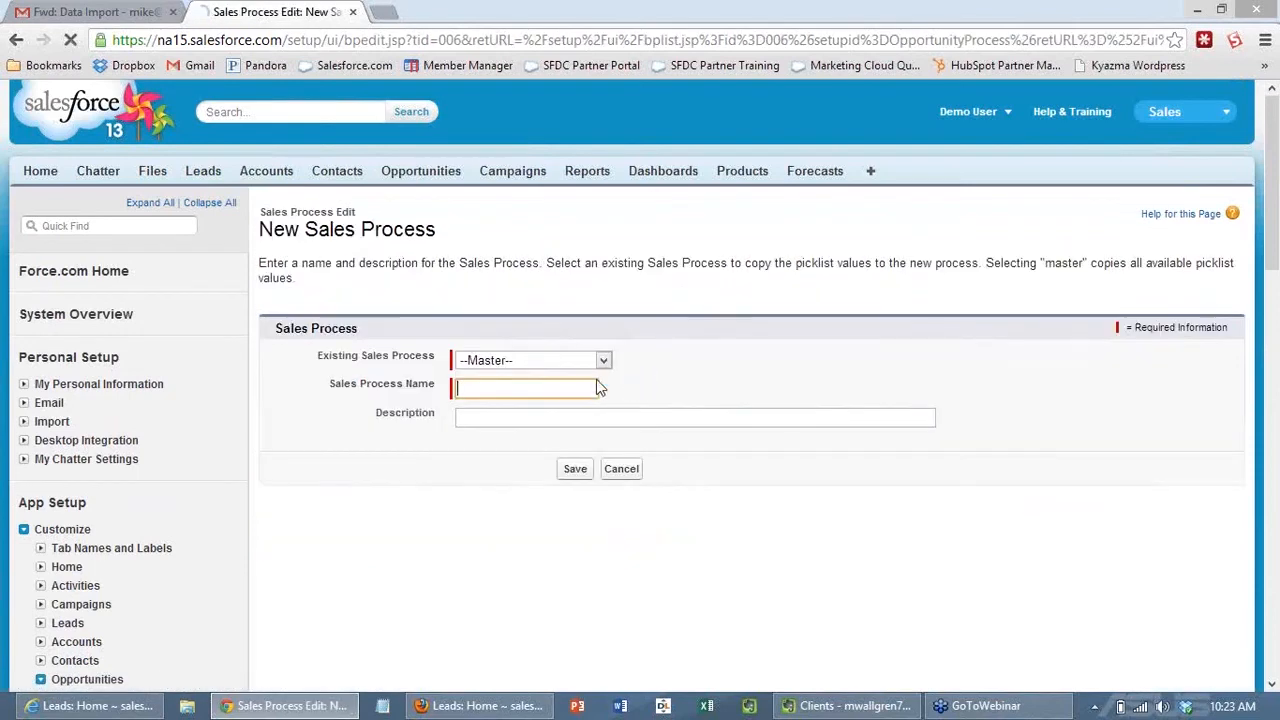
click(550, 361)
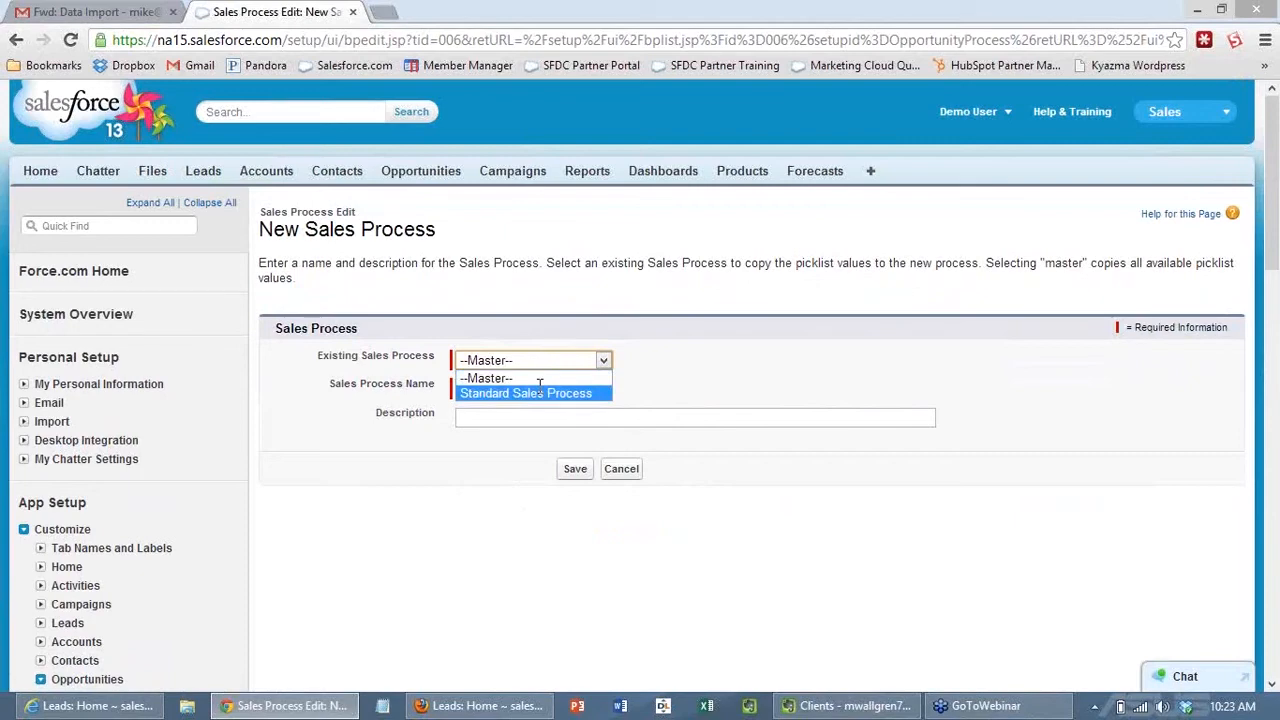
click(539, 392)
click(514, 388)
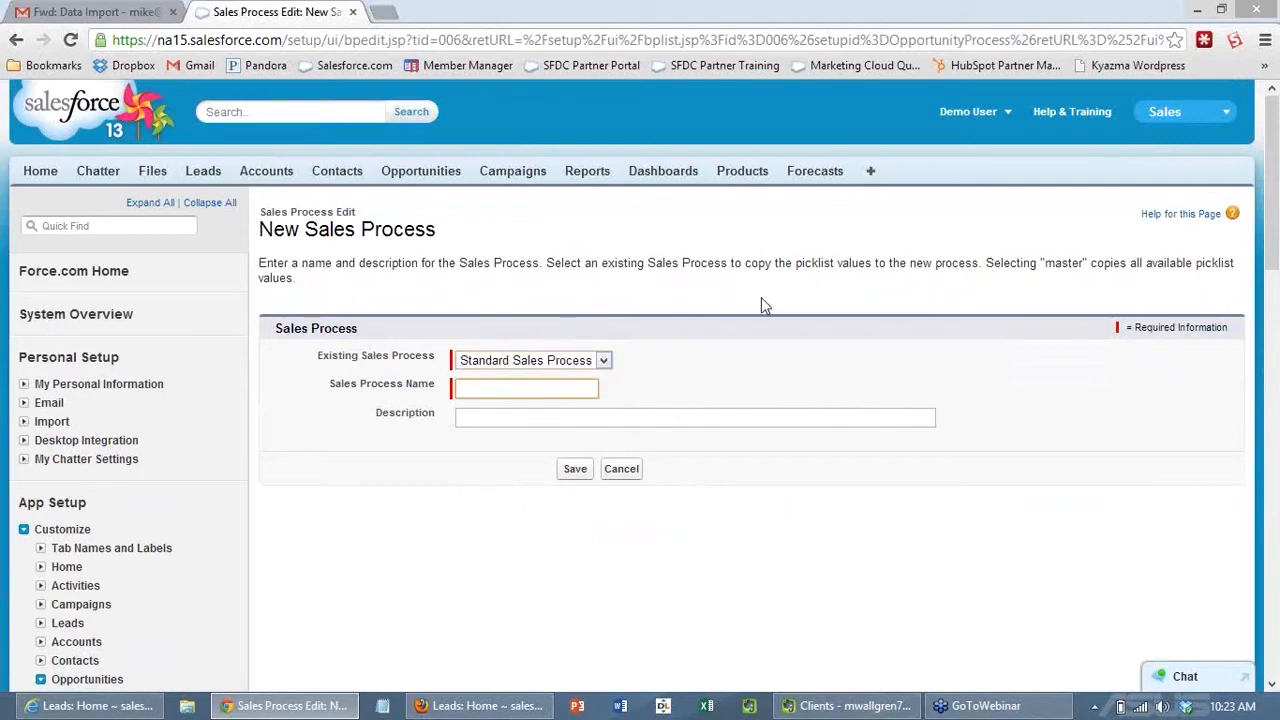
text(Channe)
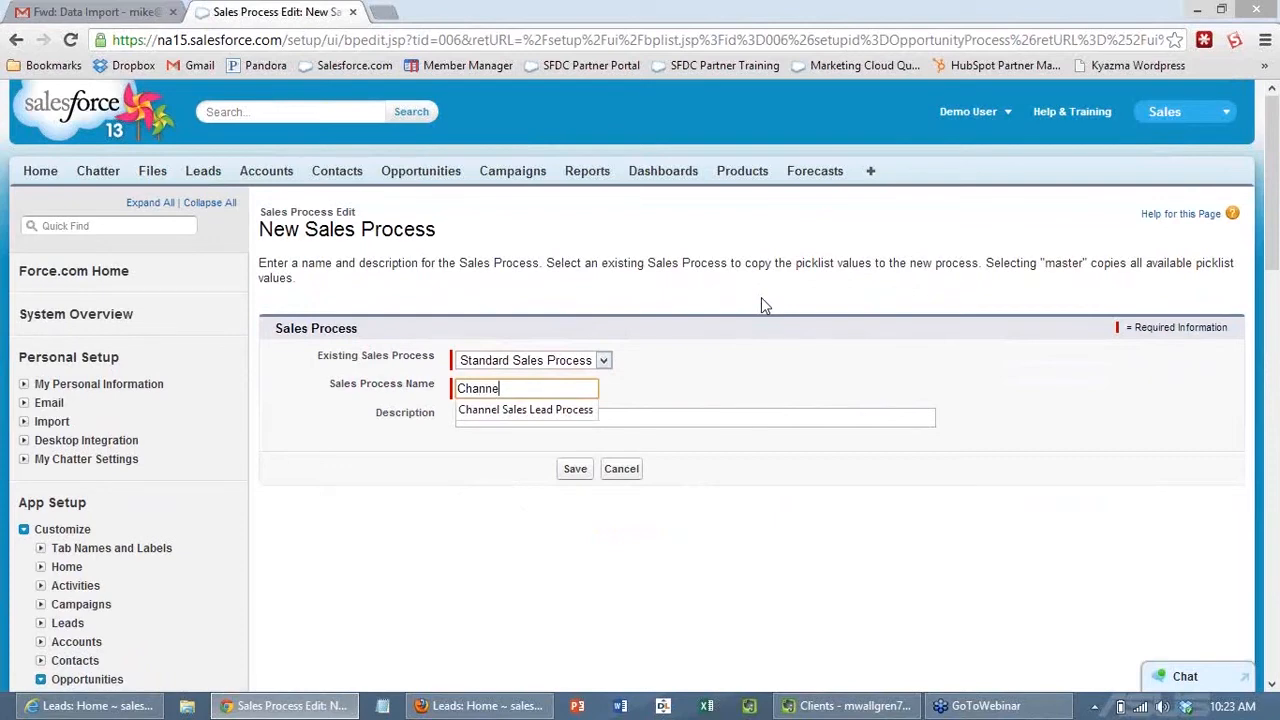
text(l Sales Process)
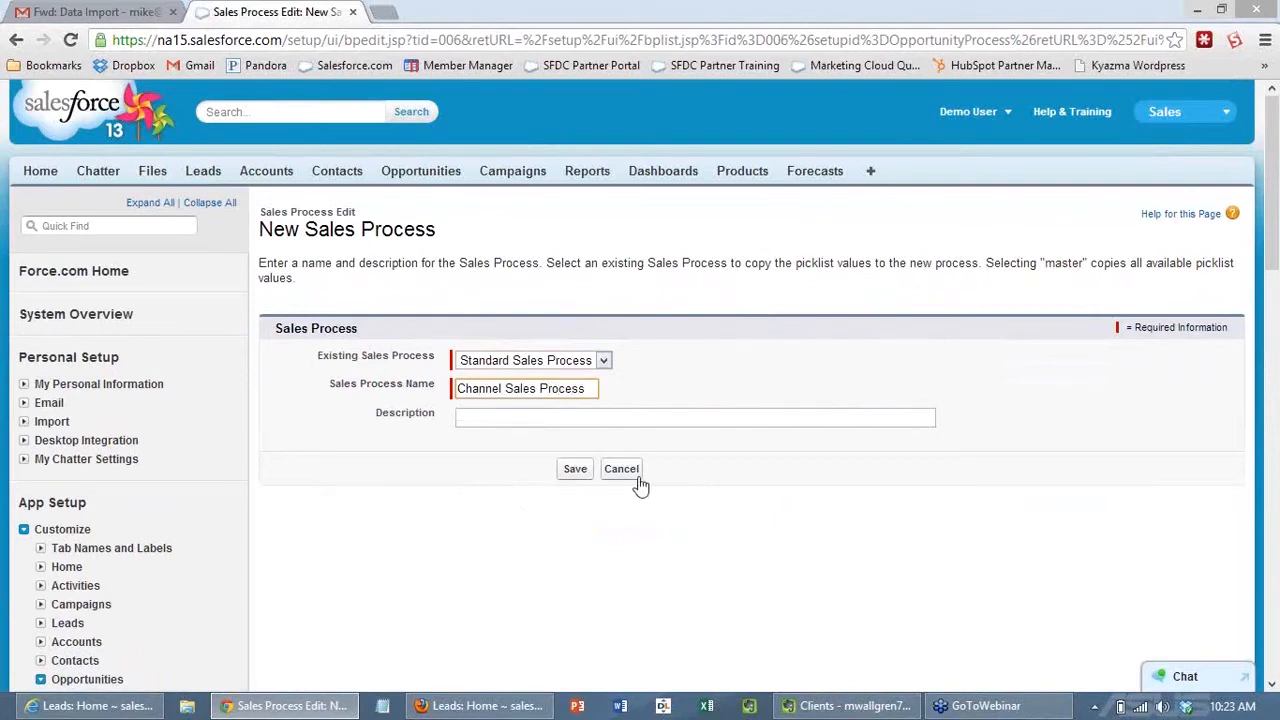
click(576, 472)
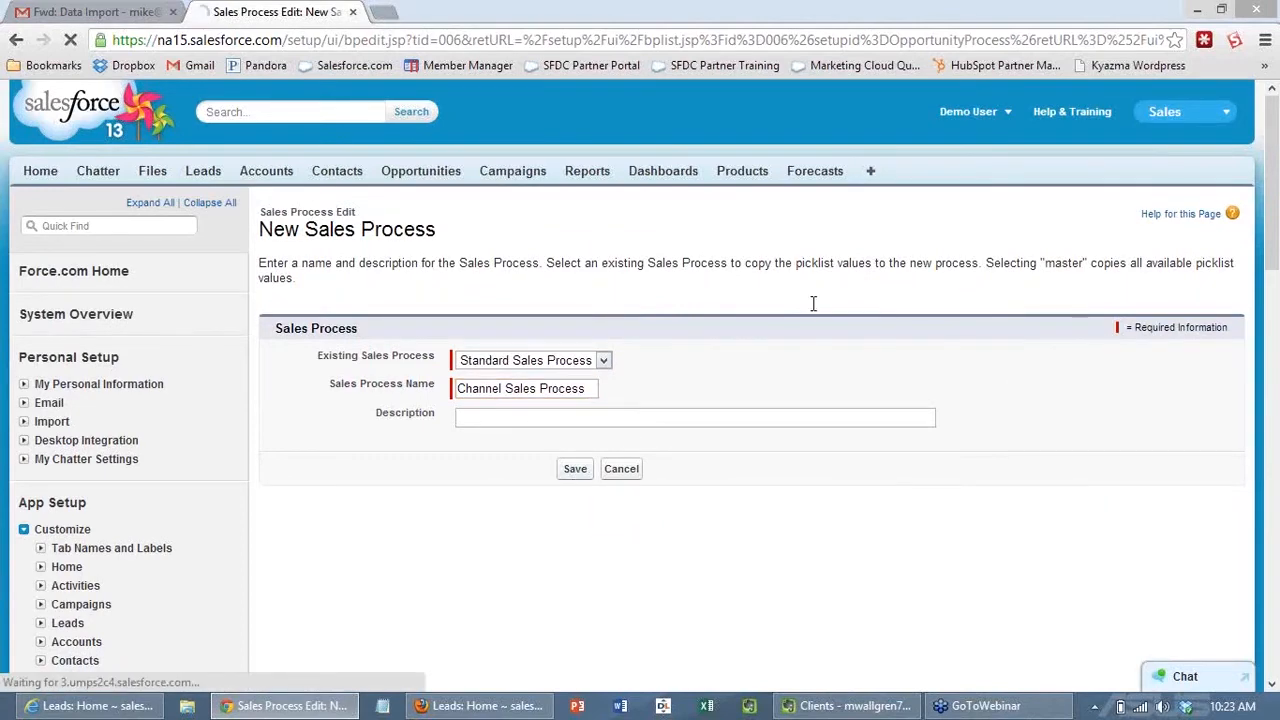
Step: Remove Proposal/Price Quote from the Channel Sales Process selected stages, add Perception Analysis, and save
scroll(815, 318, down, 1)
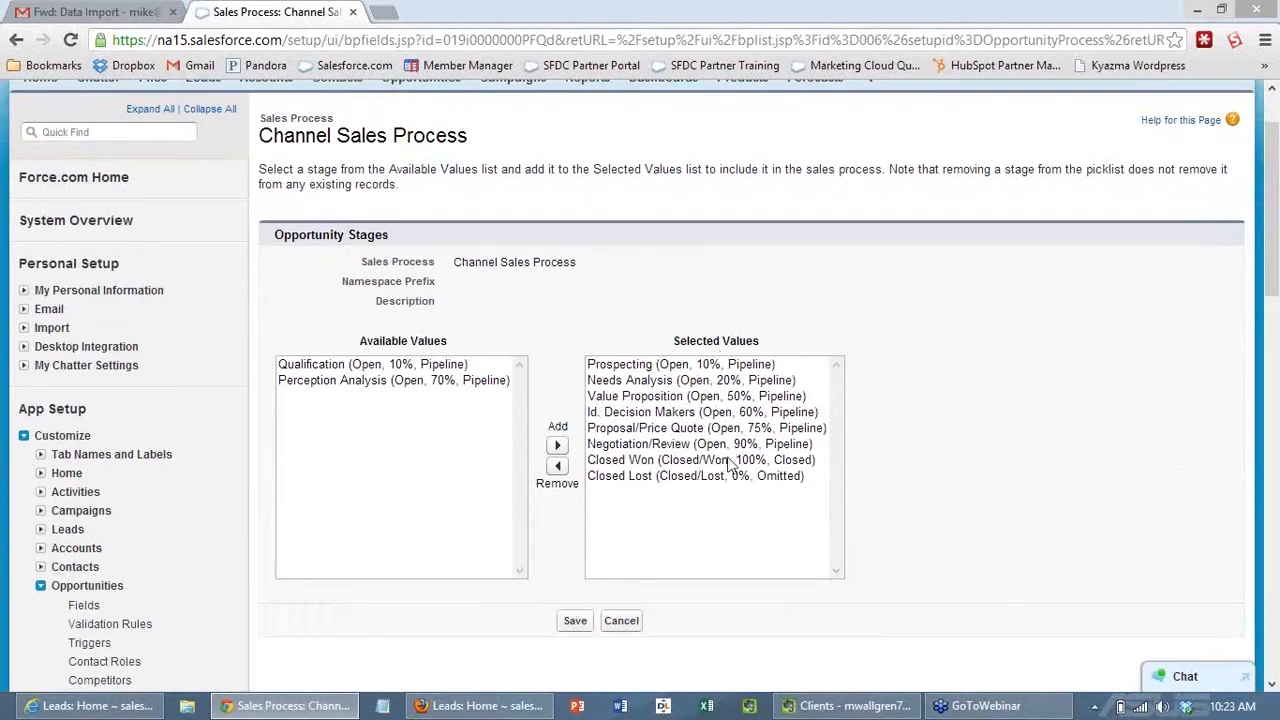
click(660, 430)
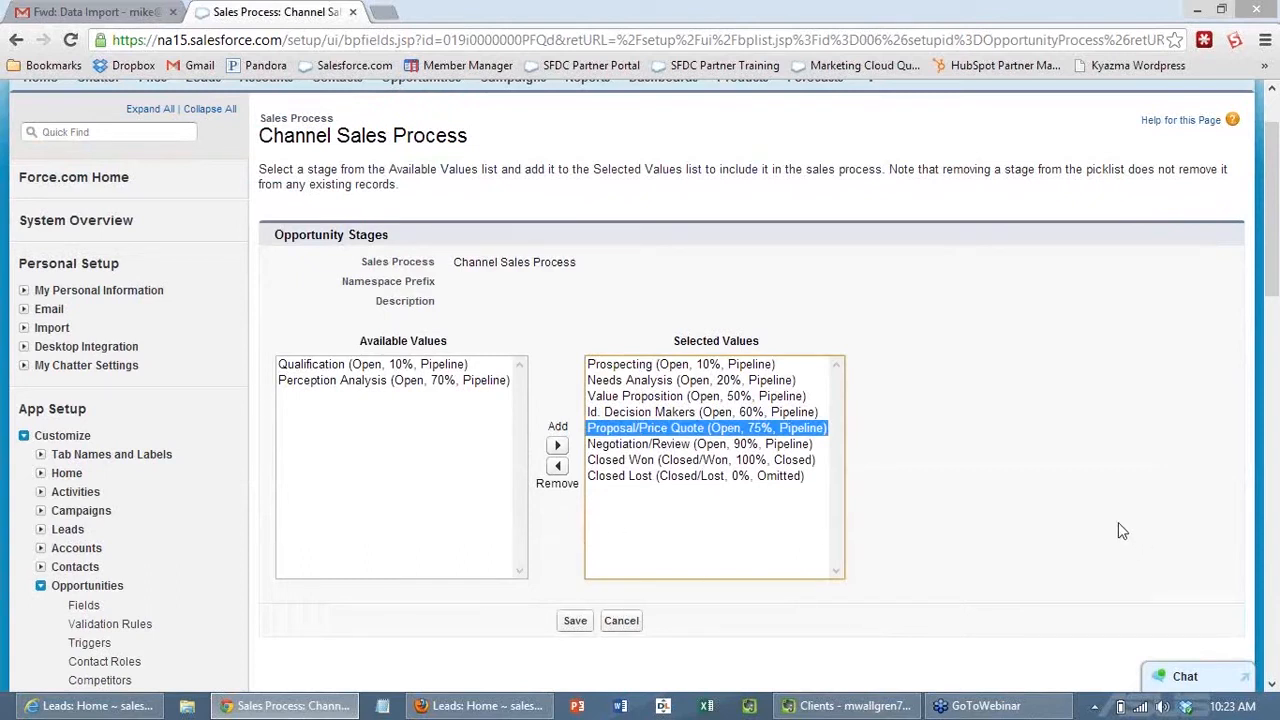
click(557, 466)
click(397, 381)
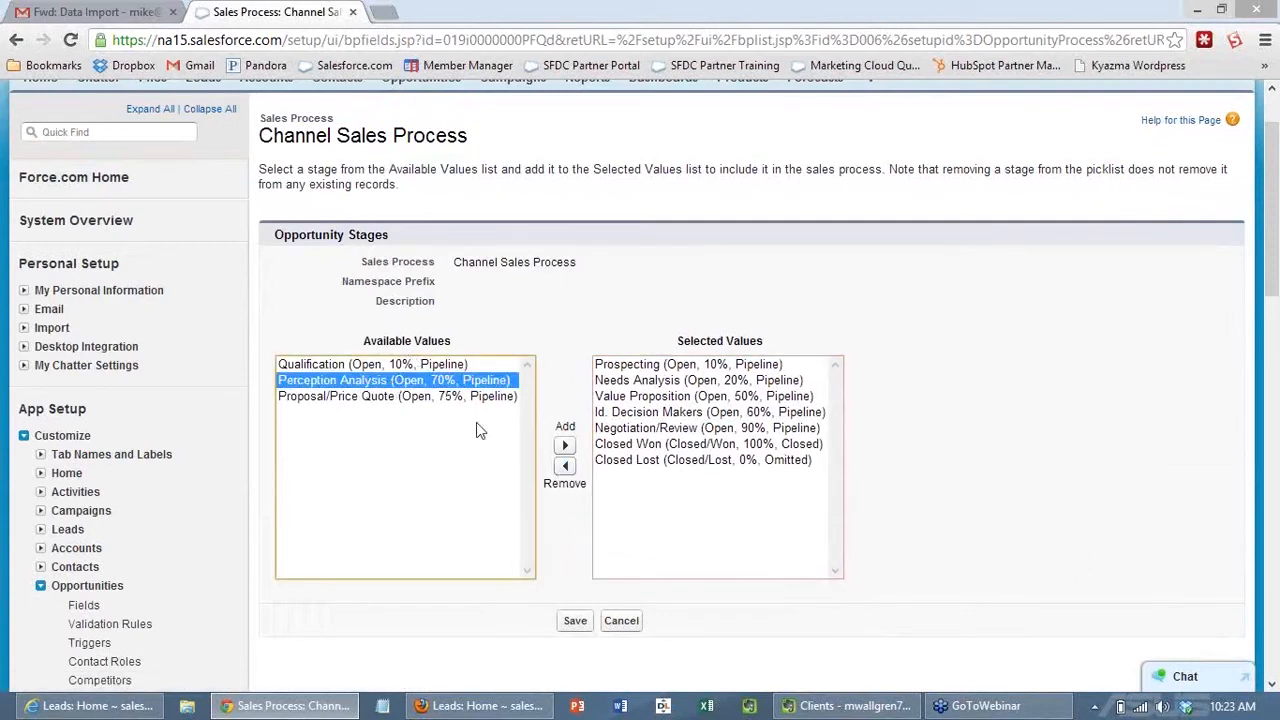
click(564, 445)
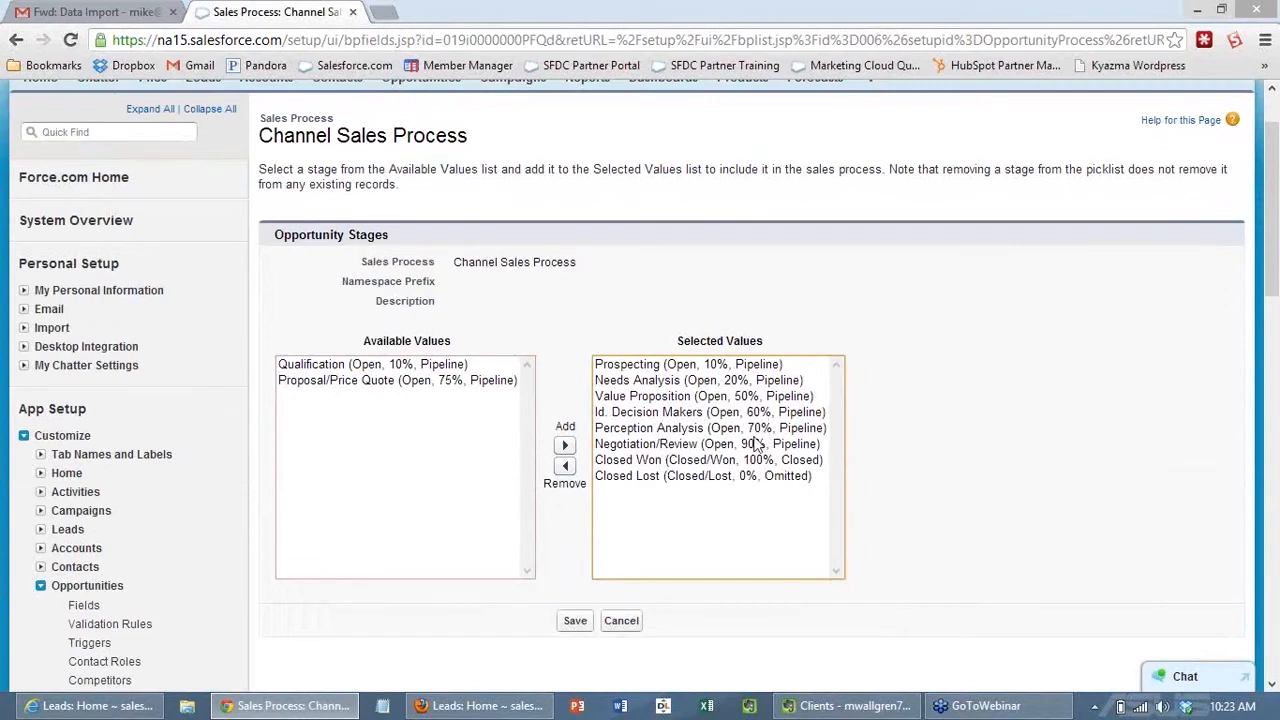
scroll(776, 584, down, 1)
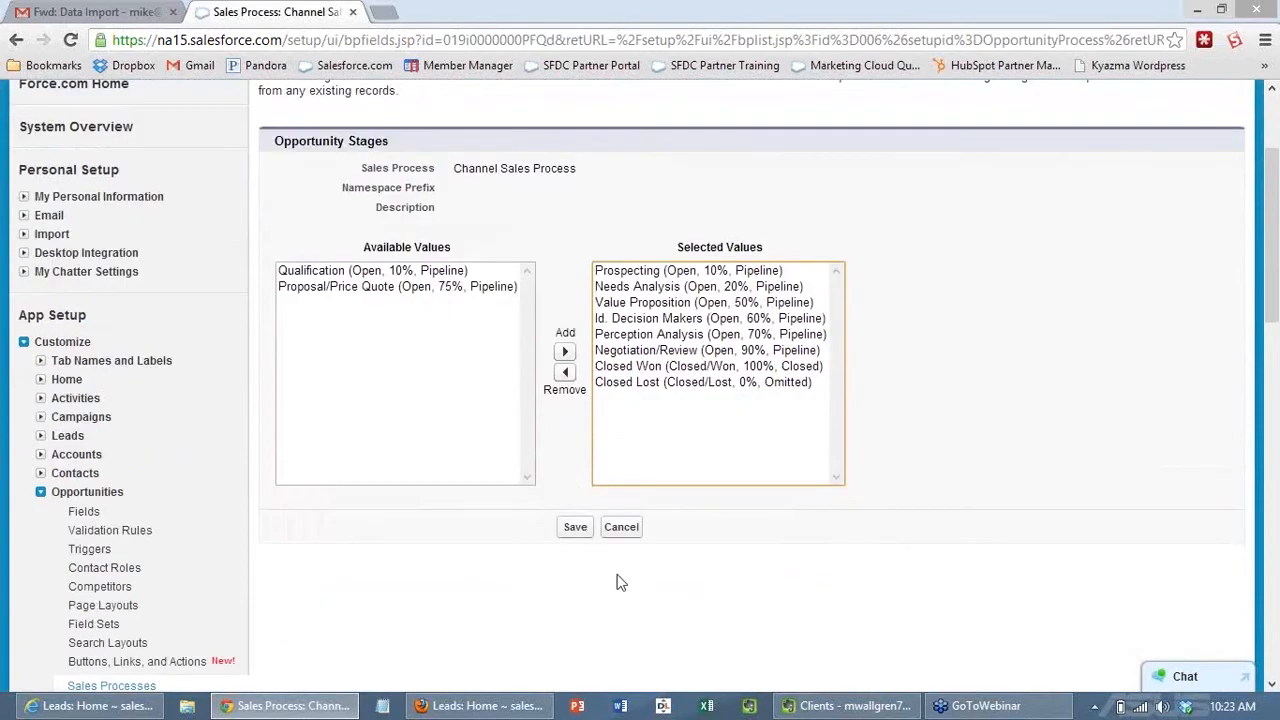
click(577, 528)
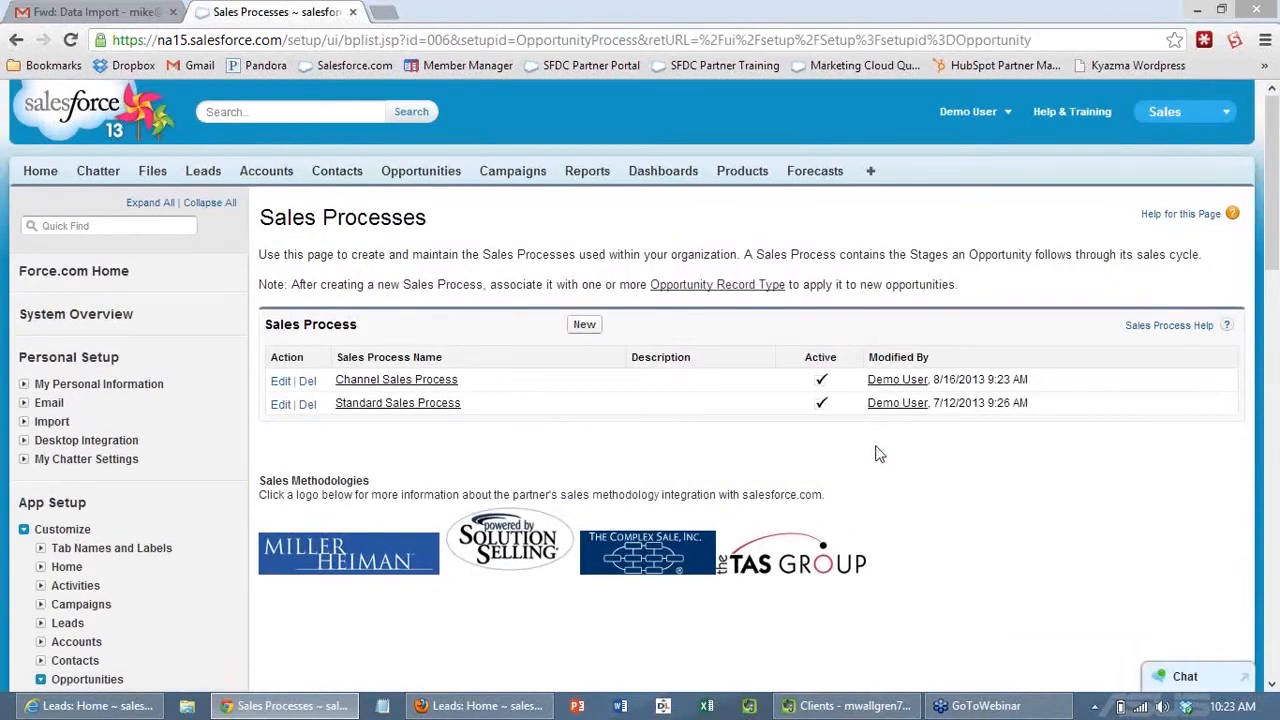
Step: Open the opportunity record types, check the Standard Opportunity Record Type's editable settings, and cancel the edit
scroll(876, 454, down, 3)
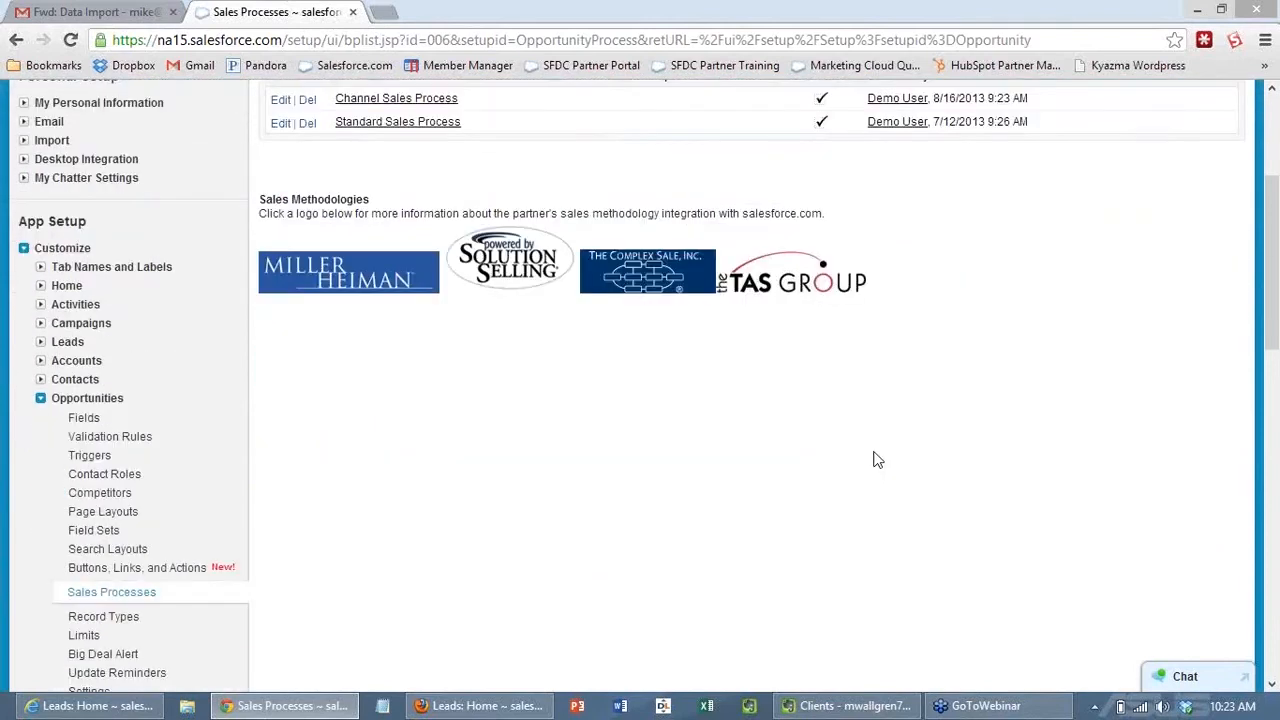
scroll(768, 500, down, 1)
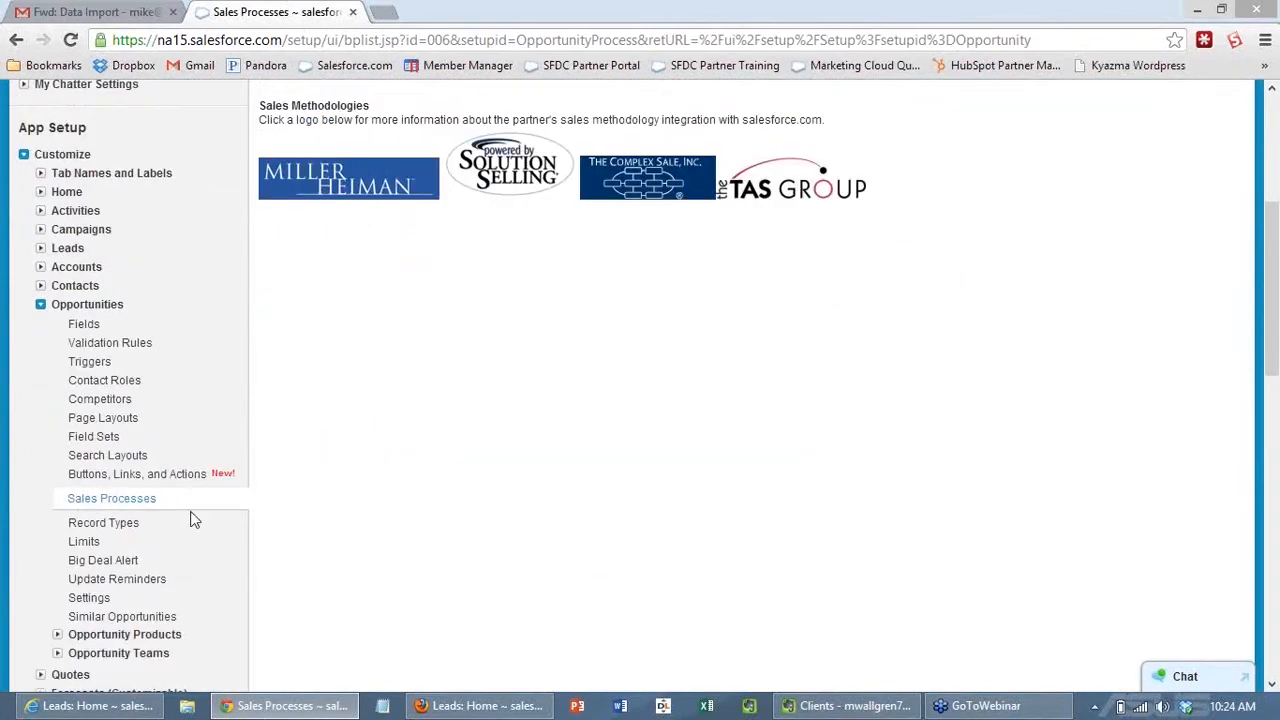
click(120, 522)
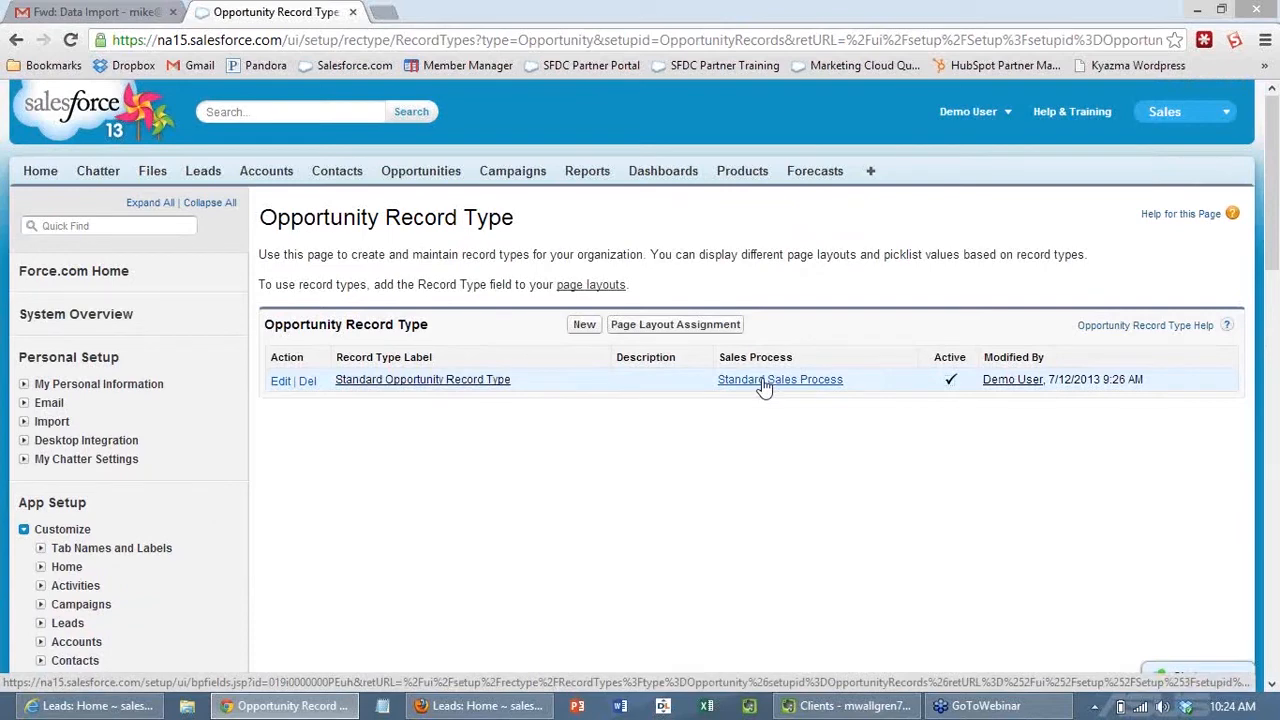
click(280, 381)
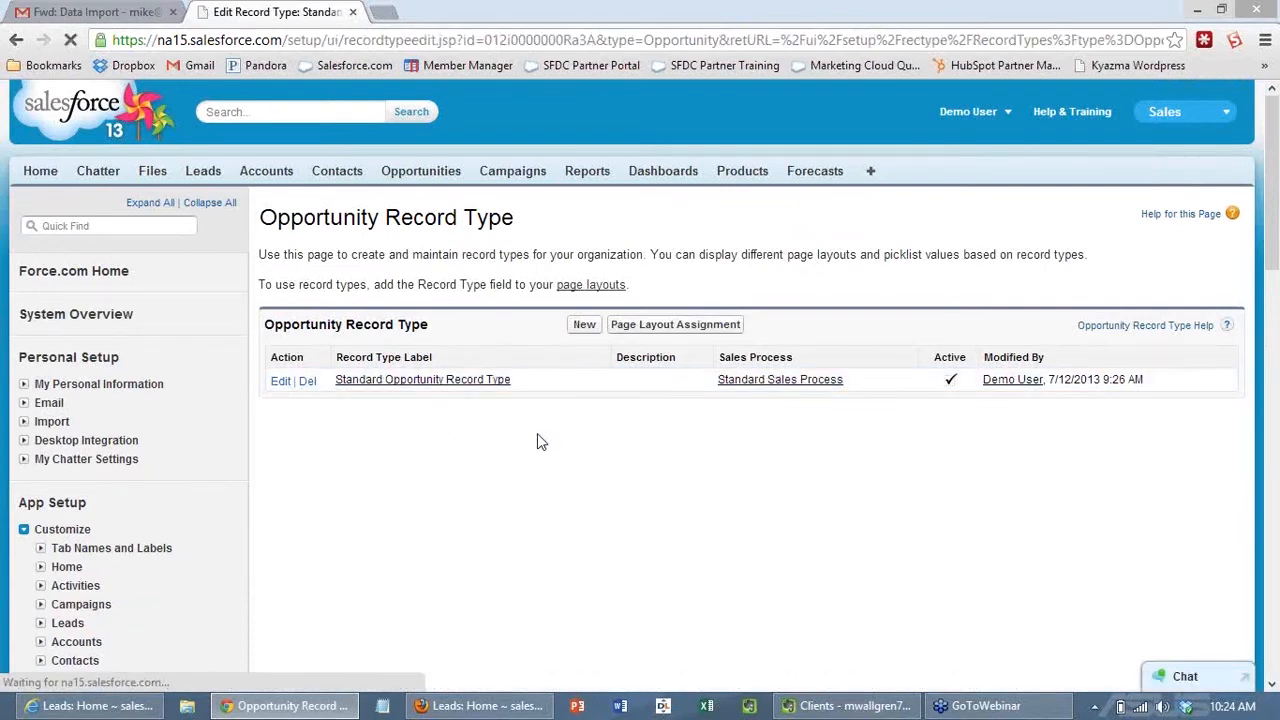
scroll(539, 434, down, 1)
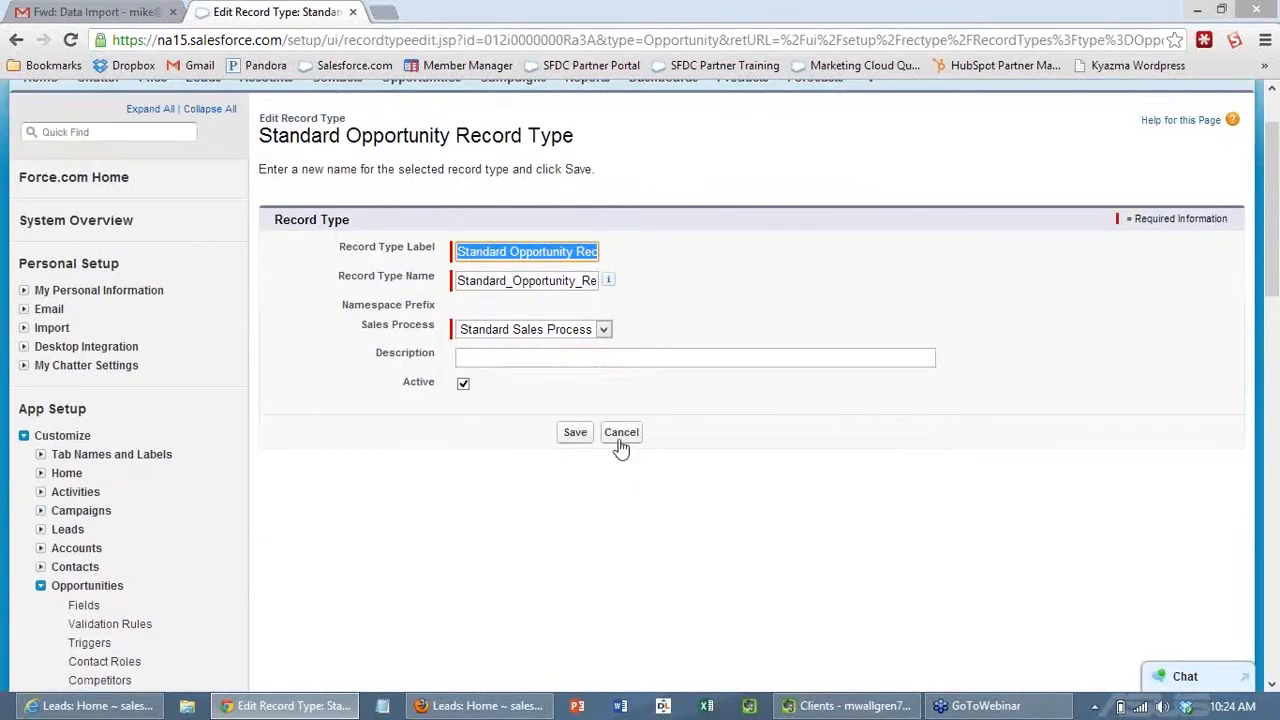
click(619, 442)
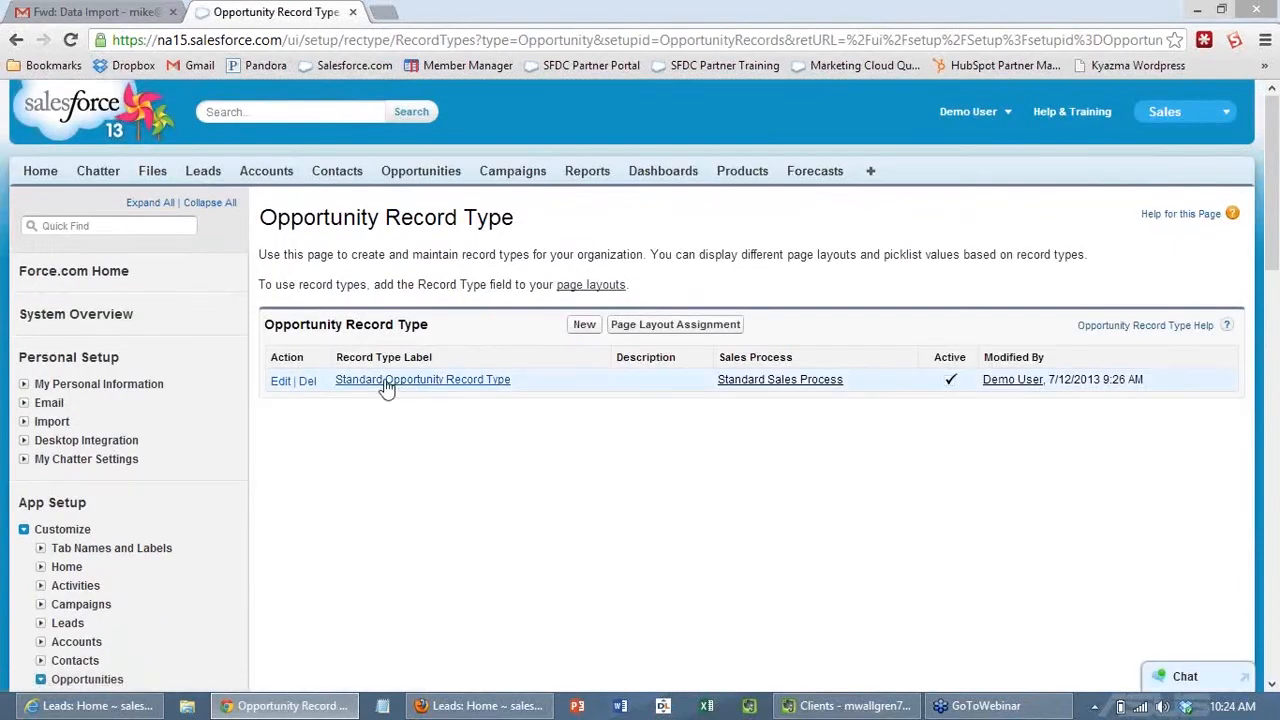
Step: Examine the Standard Opportunity Record Type's details and editable picklists, and return to the opportunity record types list
click(387, 385)
scroll(609, 466, down, 1)
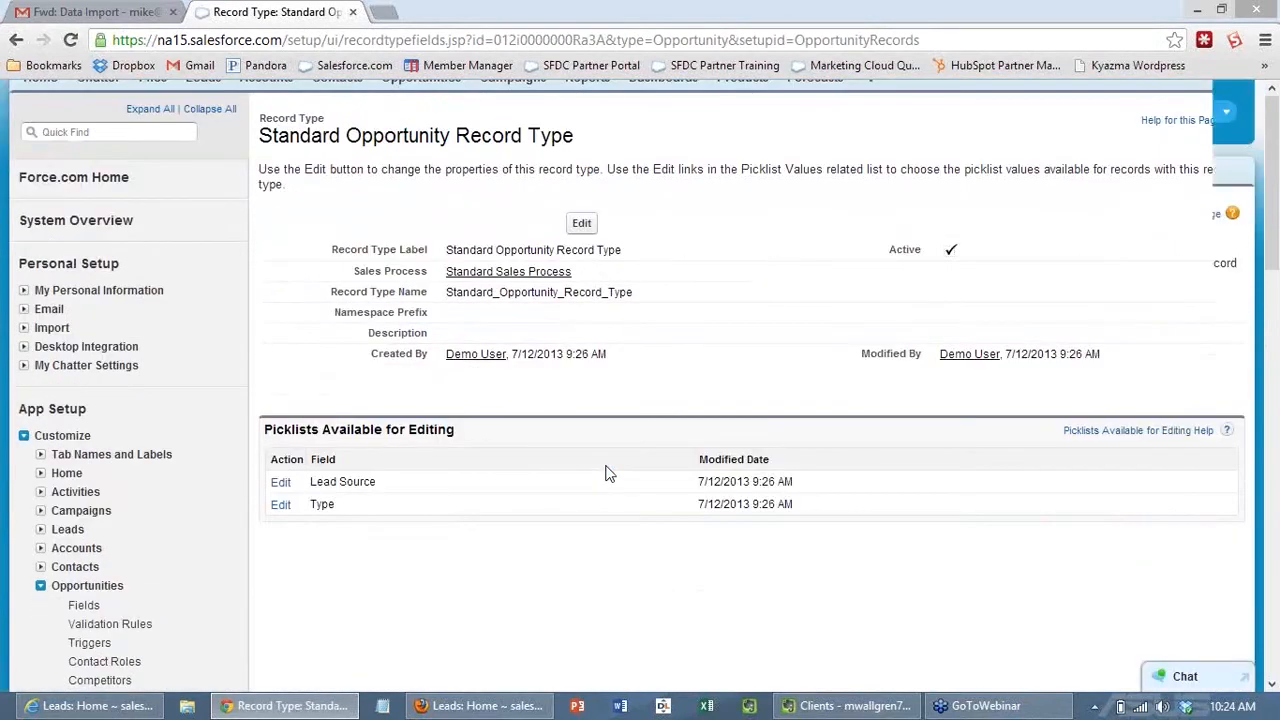
scroll(600, 450, up, 1)
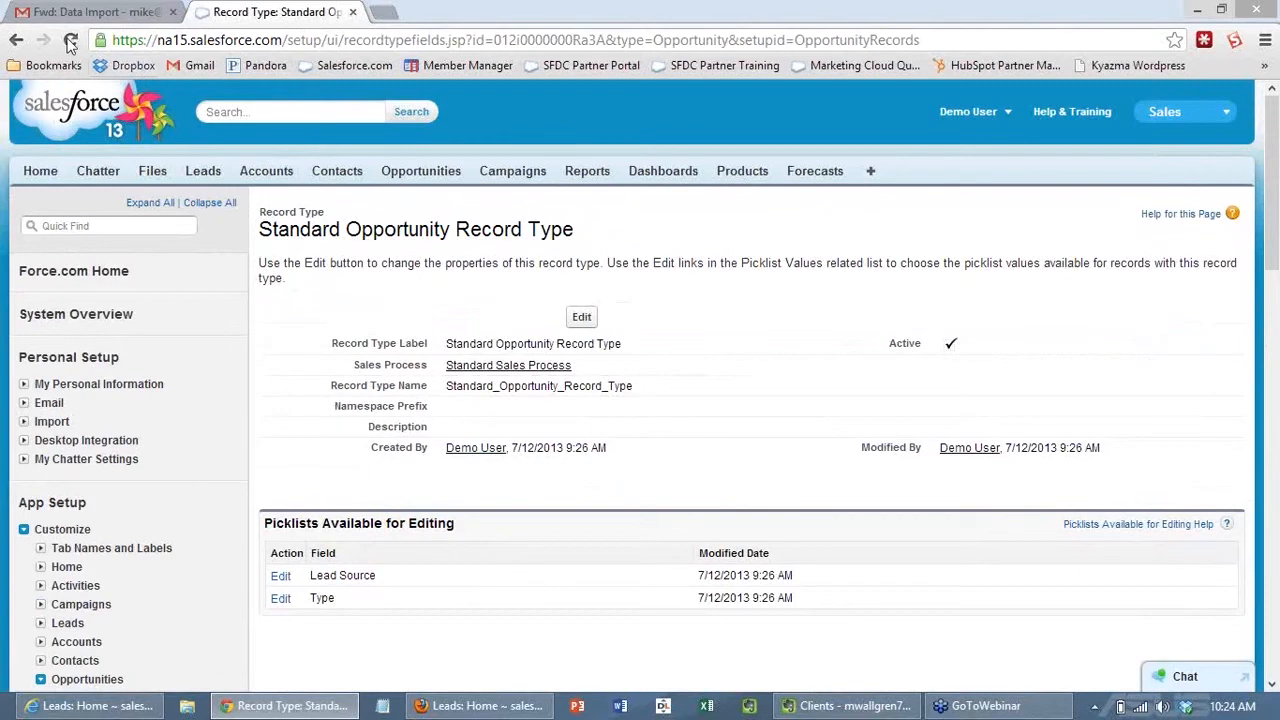
click(16, 40)
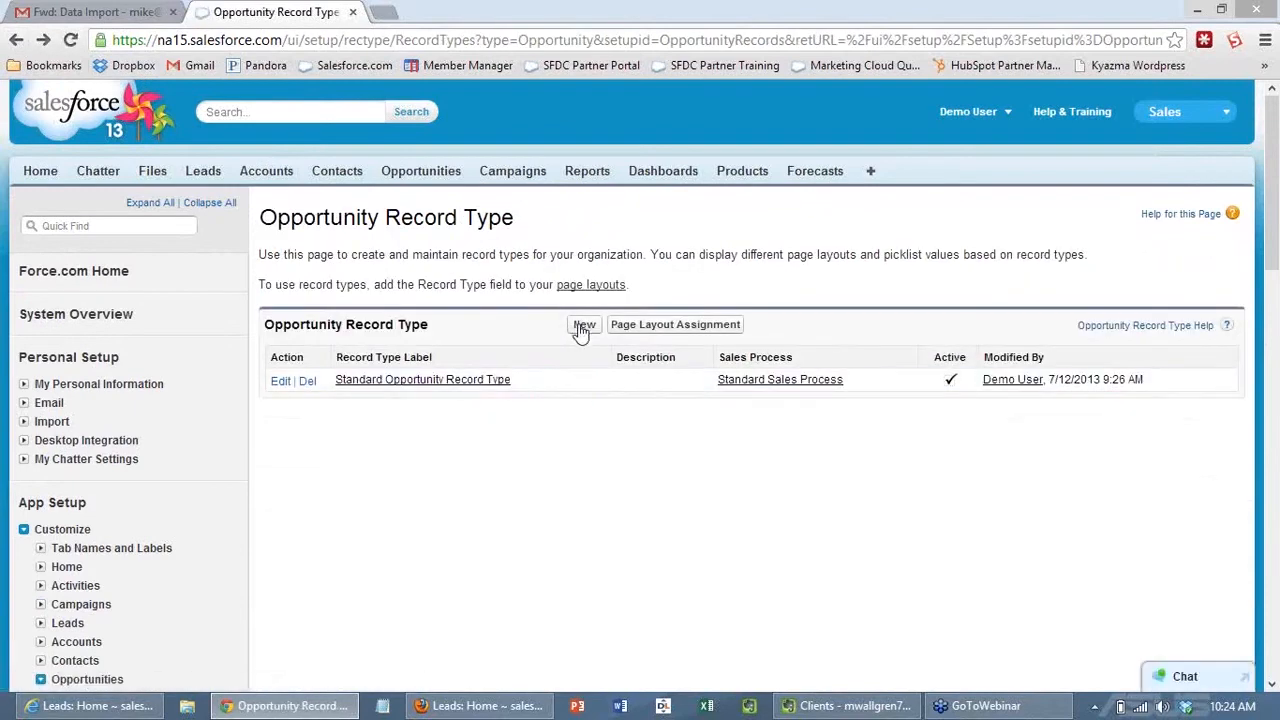
Step: Start a new opportunity record type based on the Standard Opportunity Record Type and label it Channel Opportunity Record Type
click(584, 324)
click(523, 399)
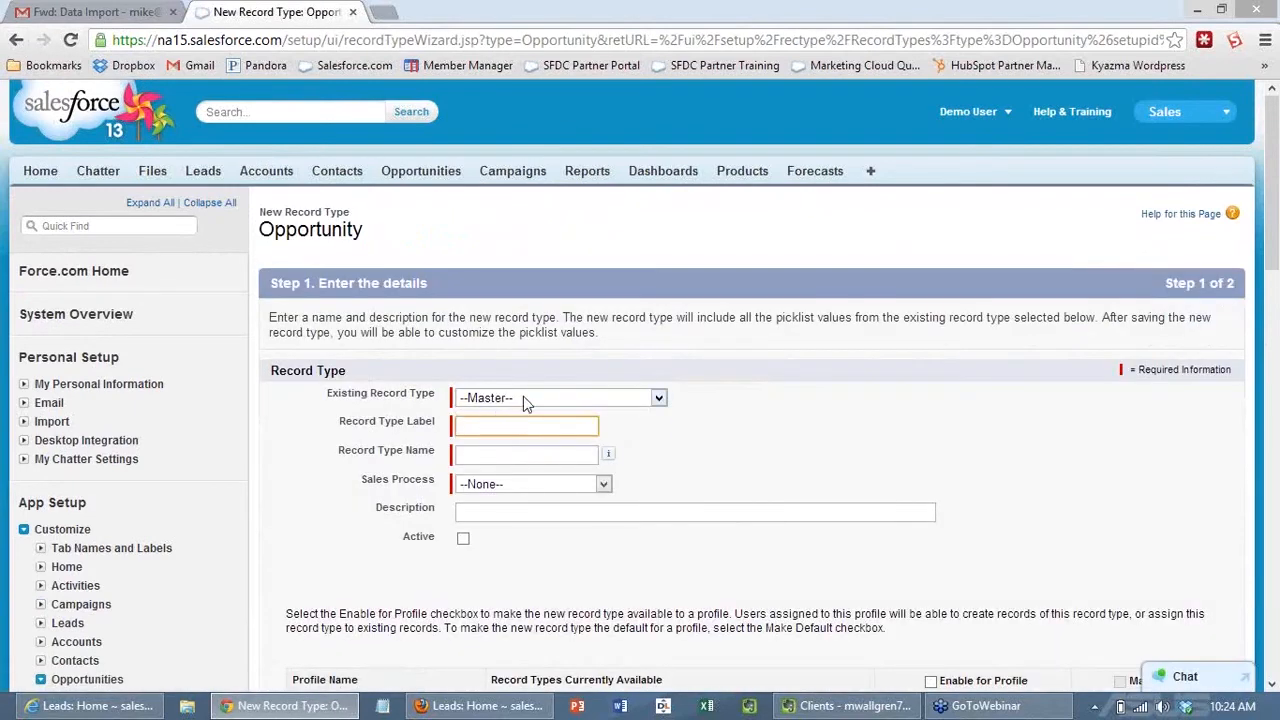
click(524, 431)
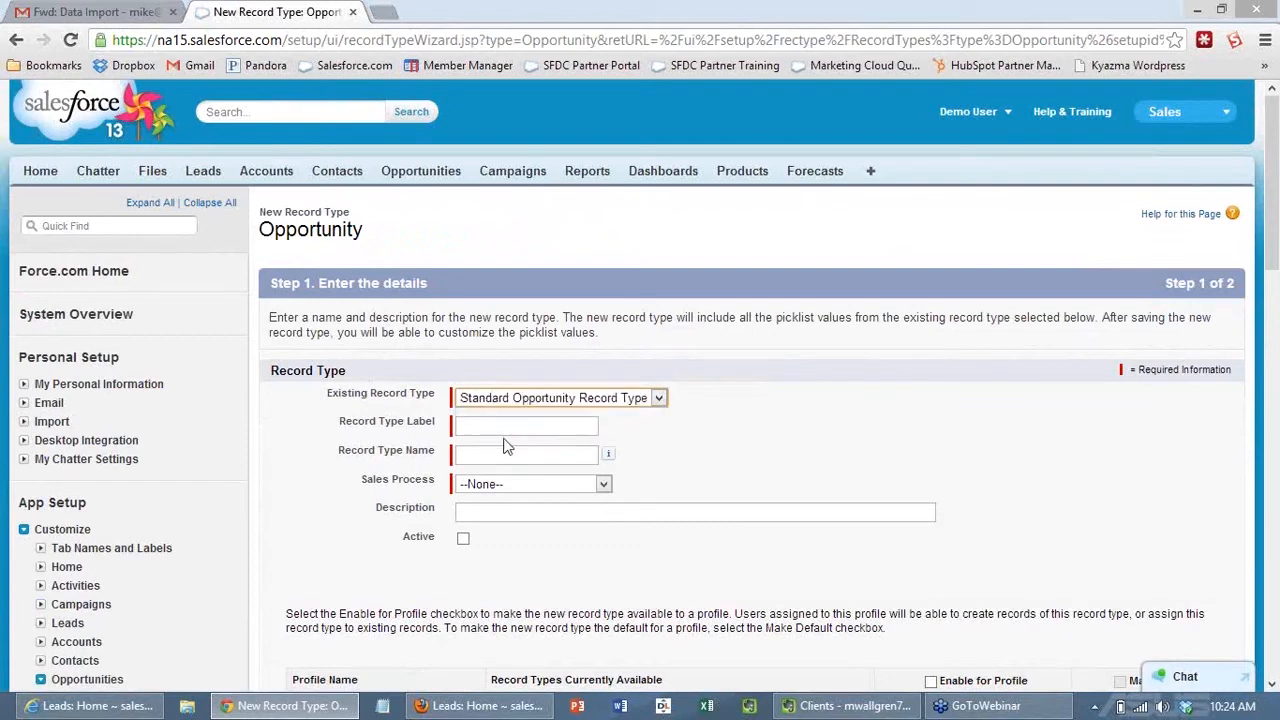
click(519, 424)
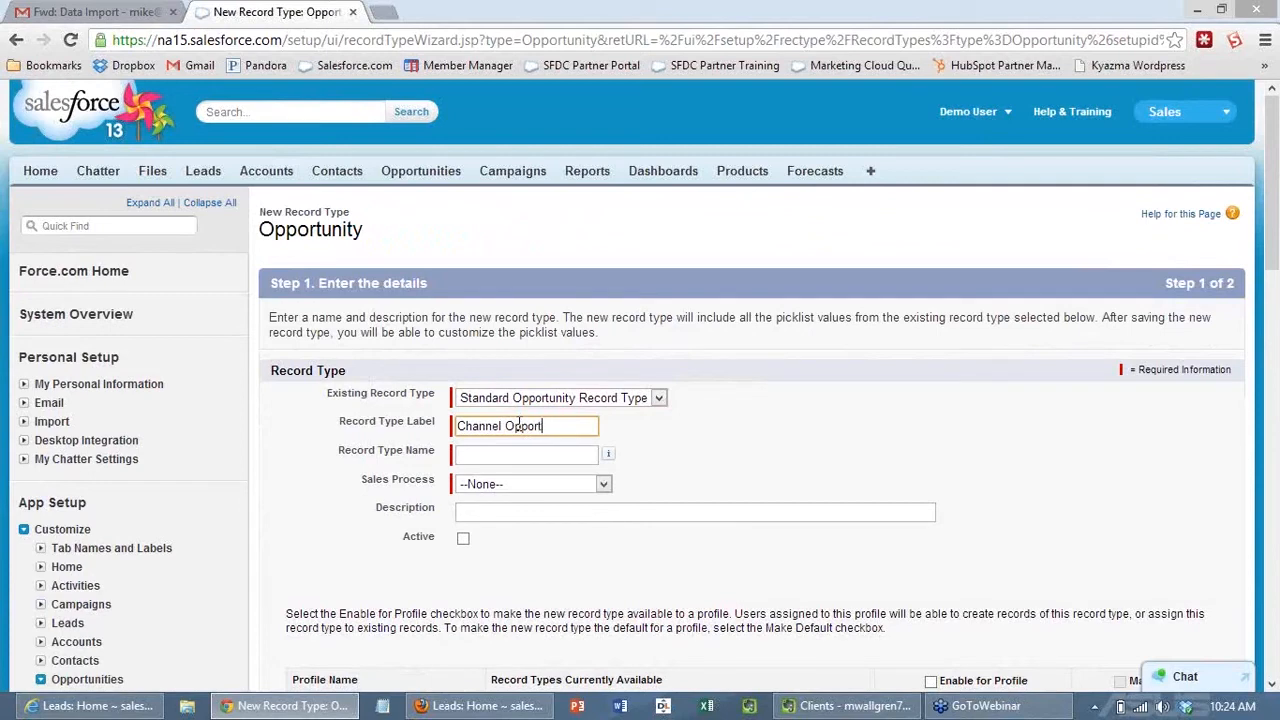
text(Channel Opportunity Record Type)
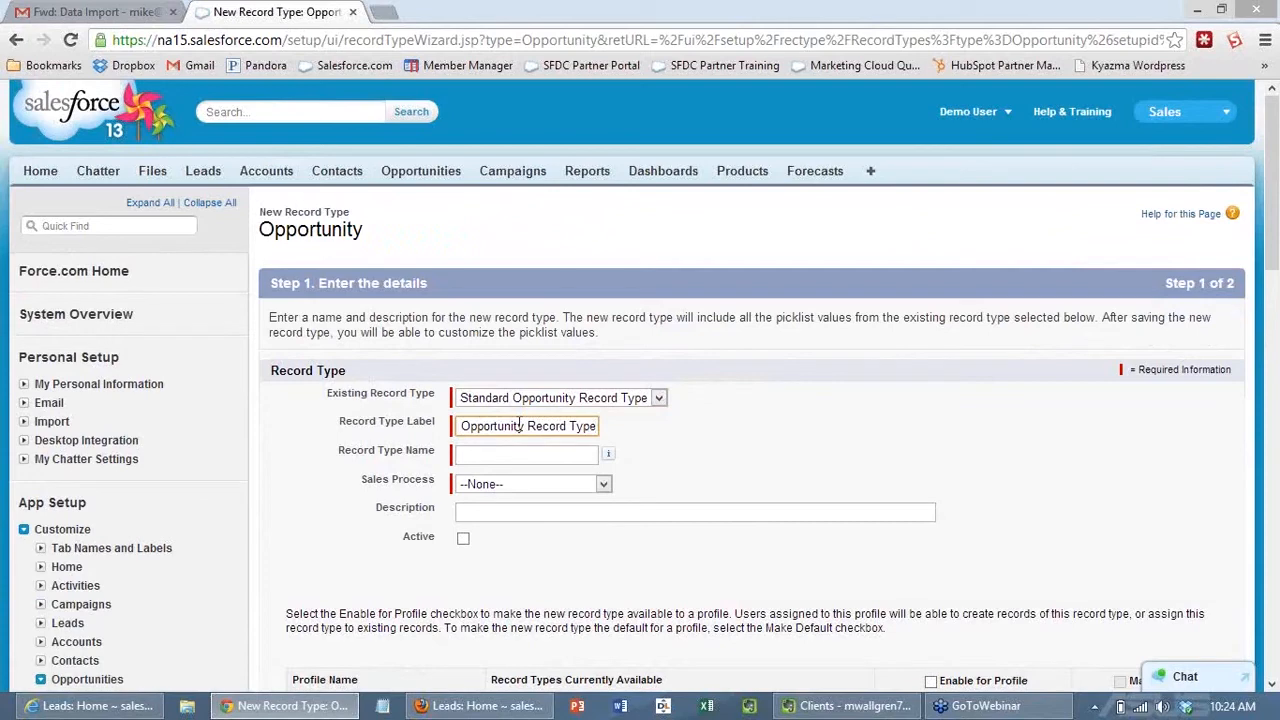
click(511, 453)
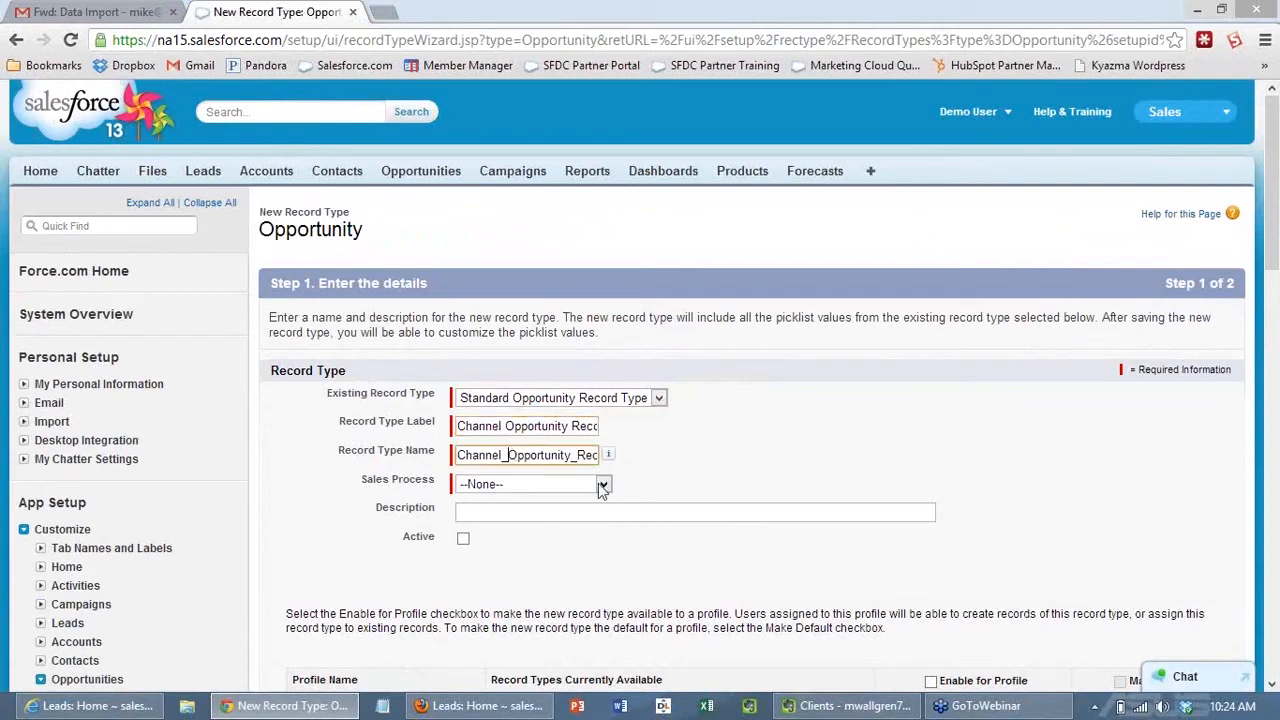
Step: Assign the Channel Sales Process to the new opportunity record type and make it active
click(562, 493)
click(530, 517)
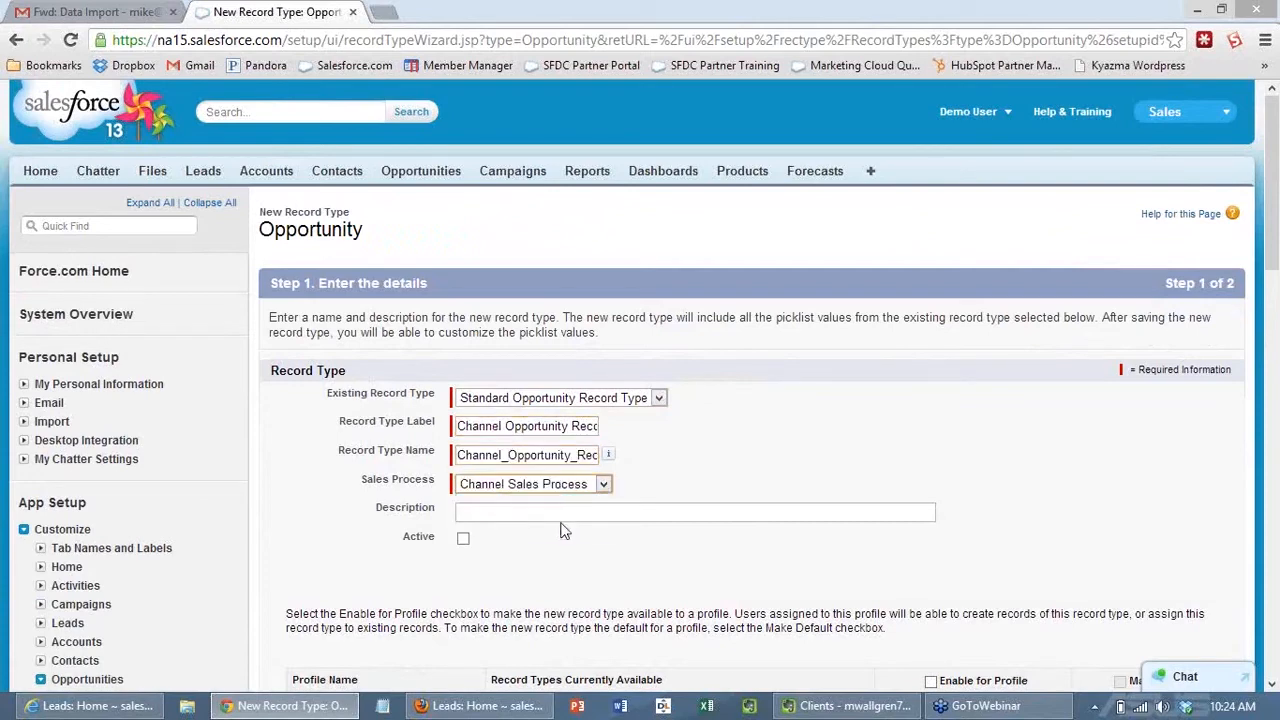
click(463, 541)
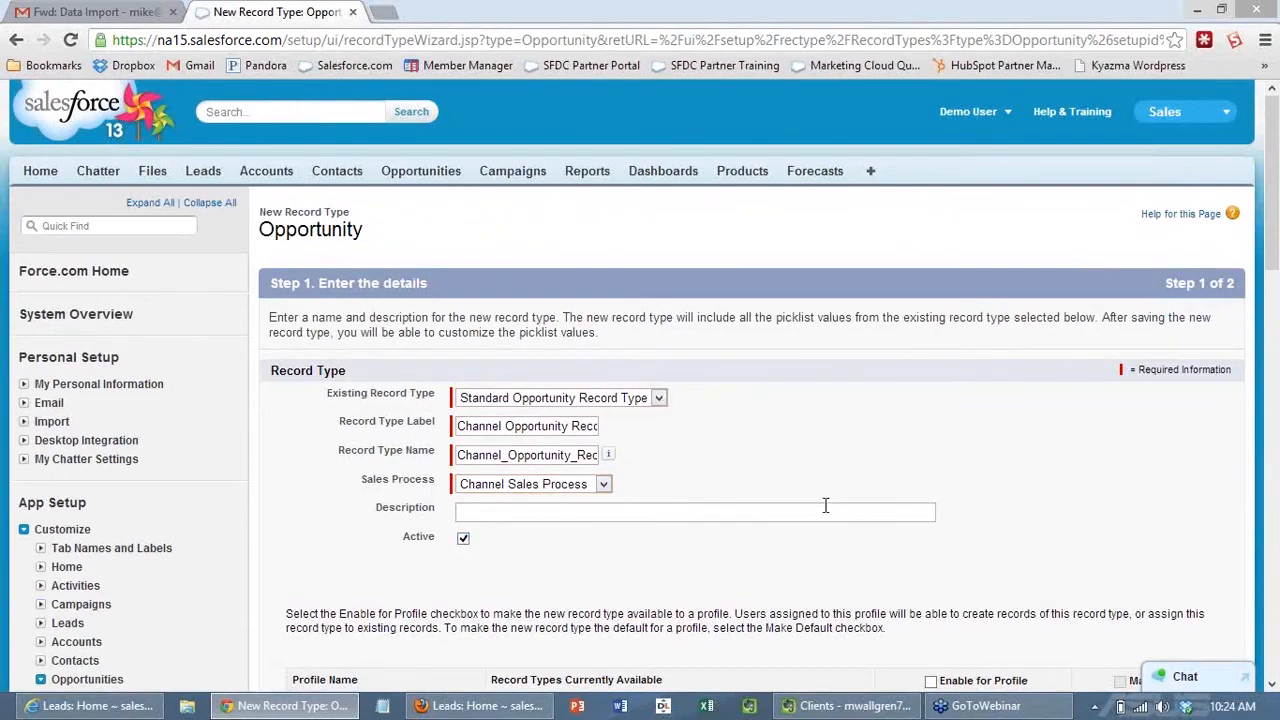
Step: Enable the record type as default for the Channel Sales User profile, and save it with the Opportunity Layout for all profiles
scroll(467, 404, down, 4)
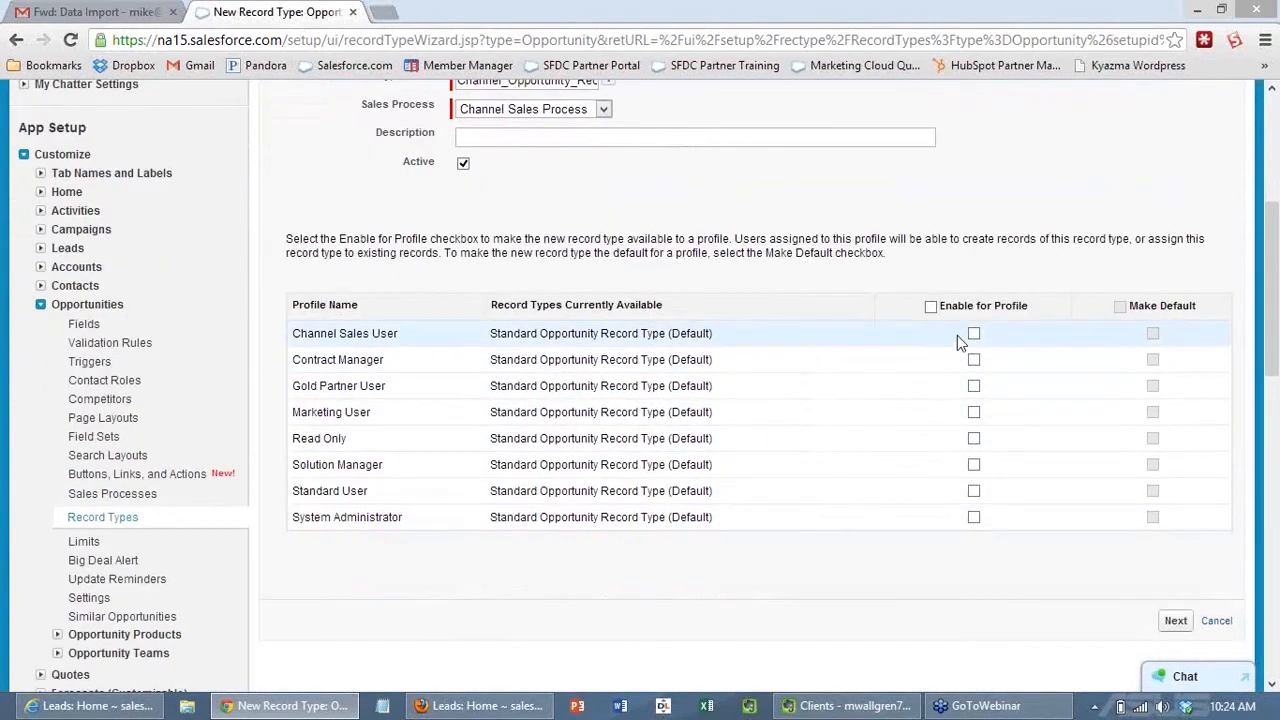
click(974, 335)
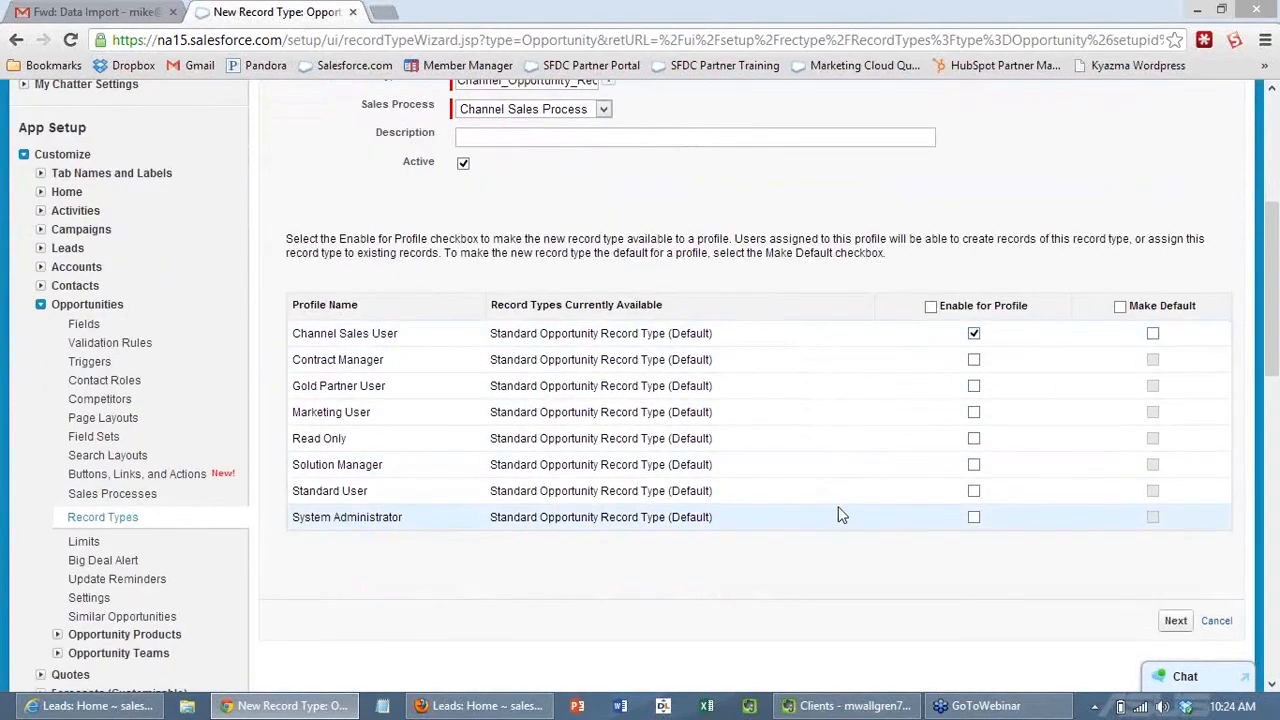
click(1153, 334)
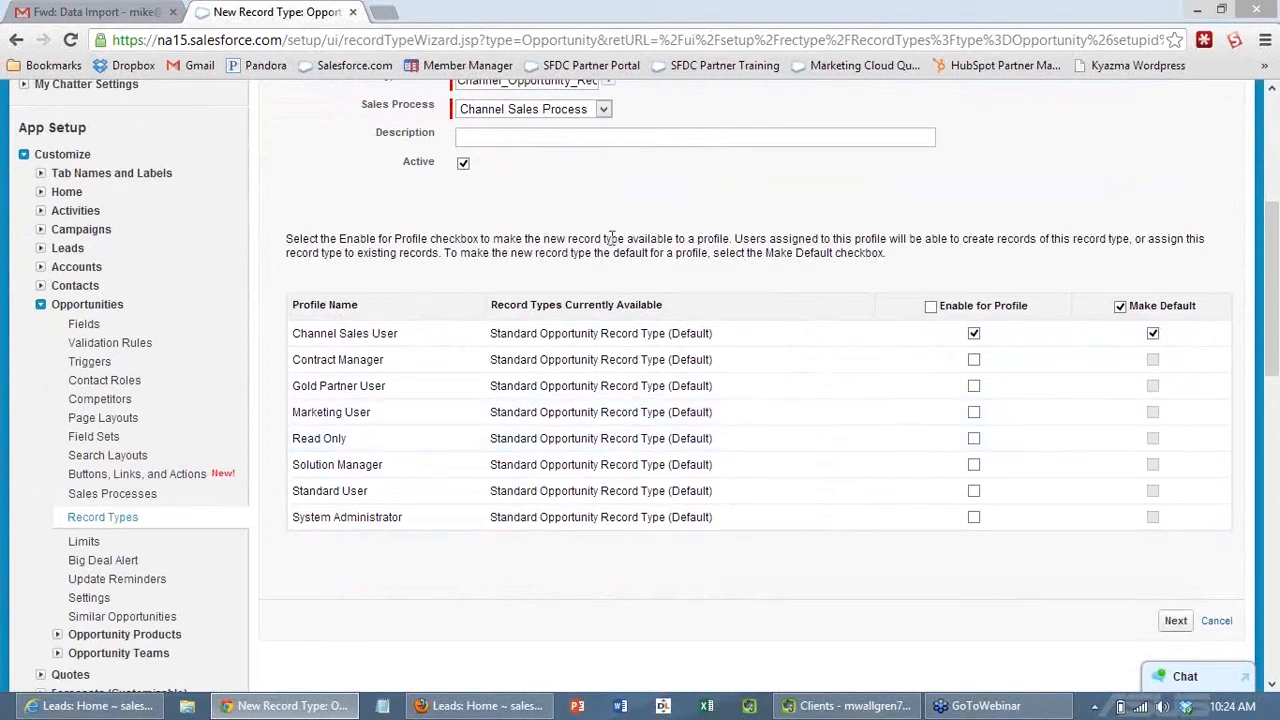
click(1174, 620)
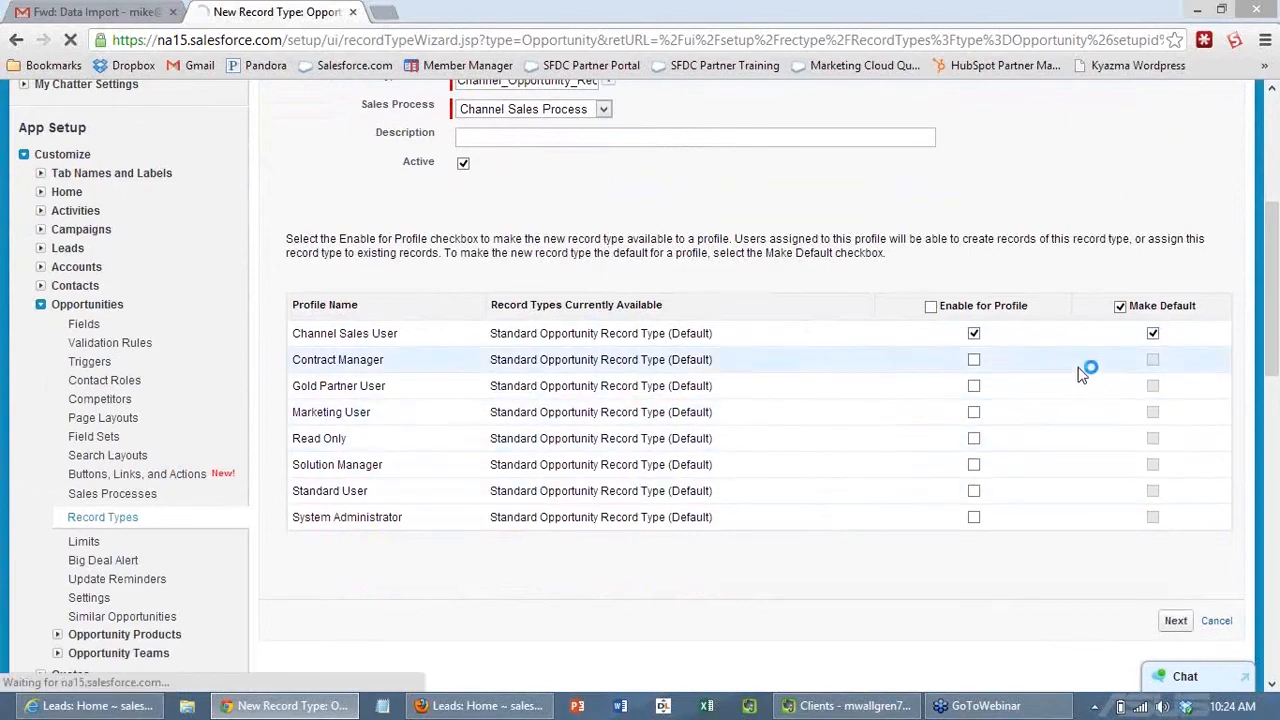
scroll(1014, 420, down, 2)
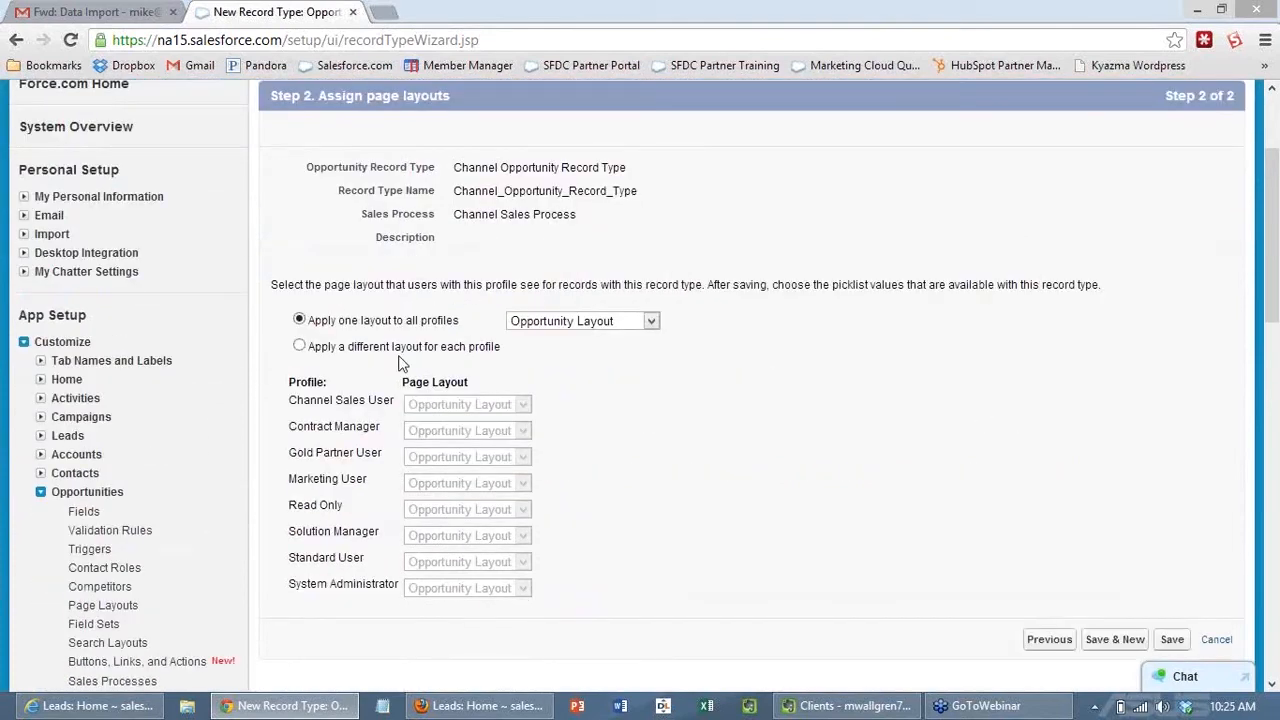
click(1172, 640)
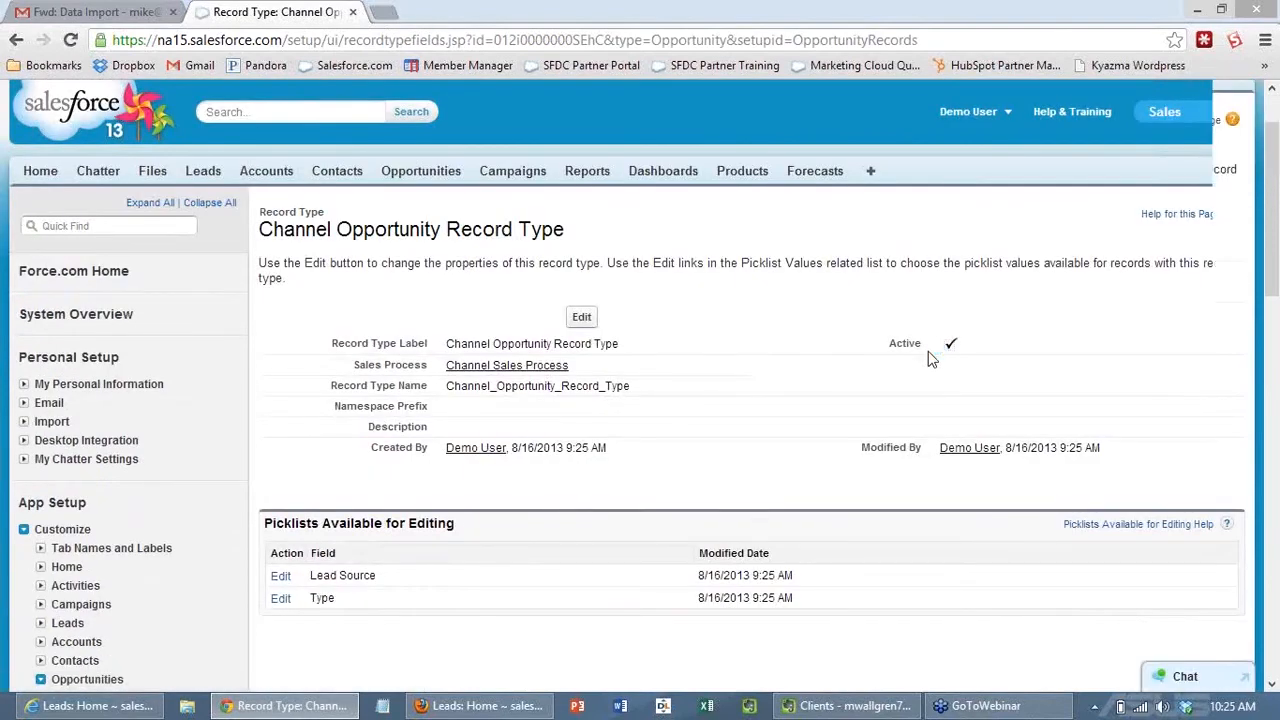
Step: Review the Channel Opportunity Record Type's details and its picklists available for editing
scroll(928, 351, down, 1)
scroll(560, 463, down, 1)
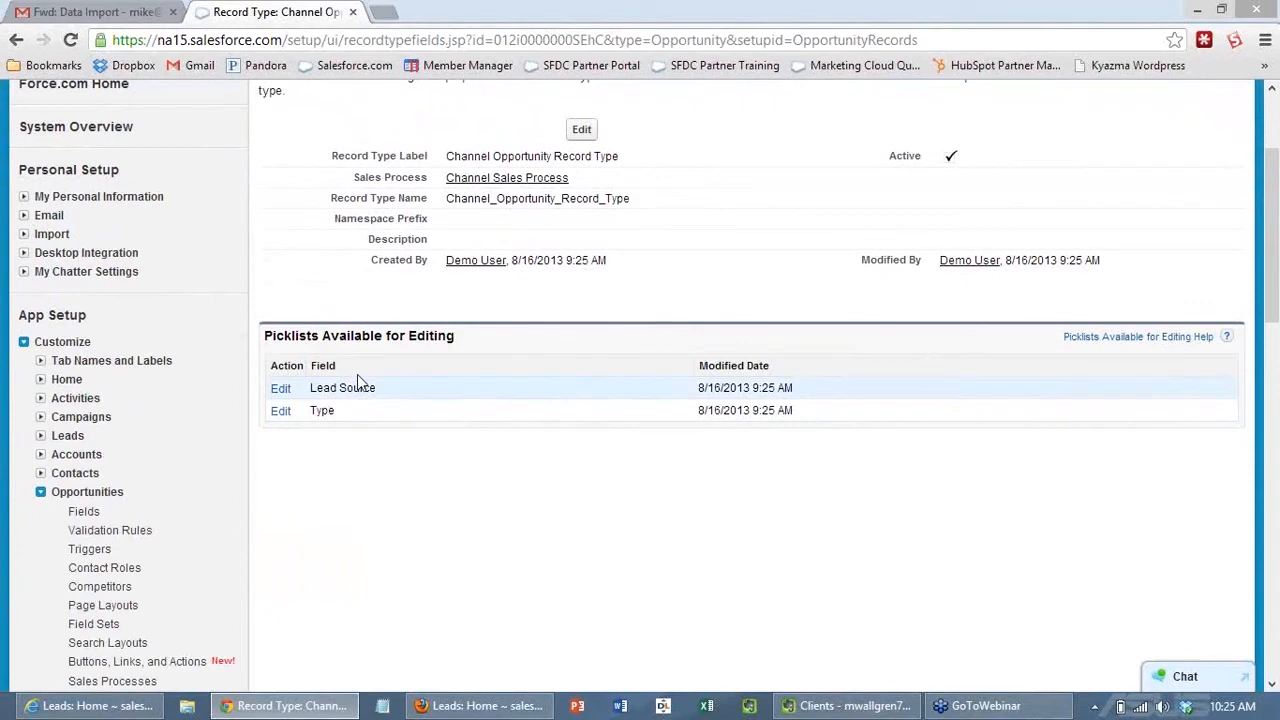
scroll(355, 430, down, 1)
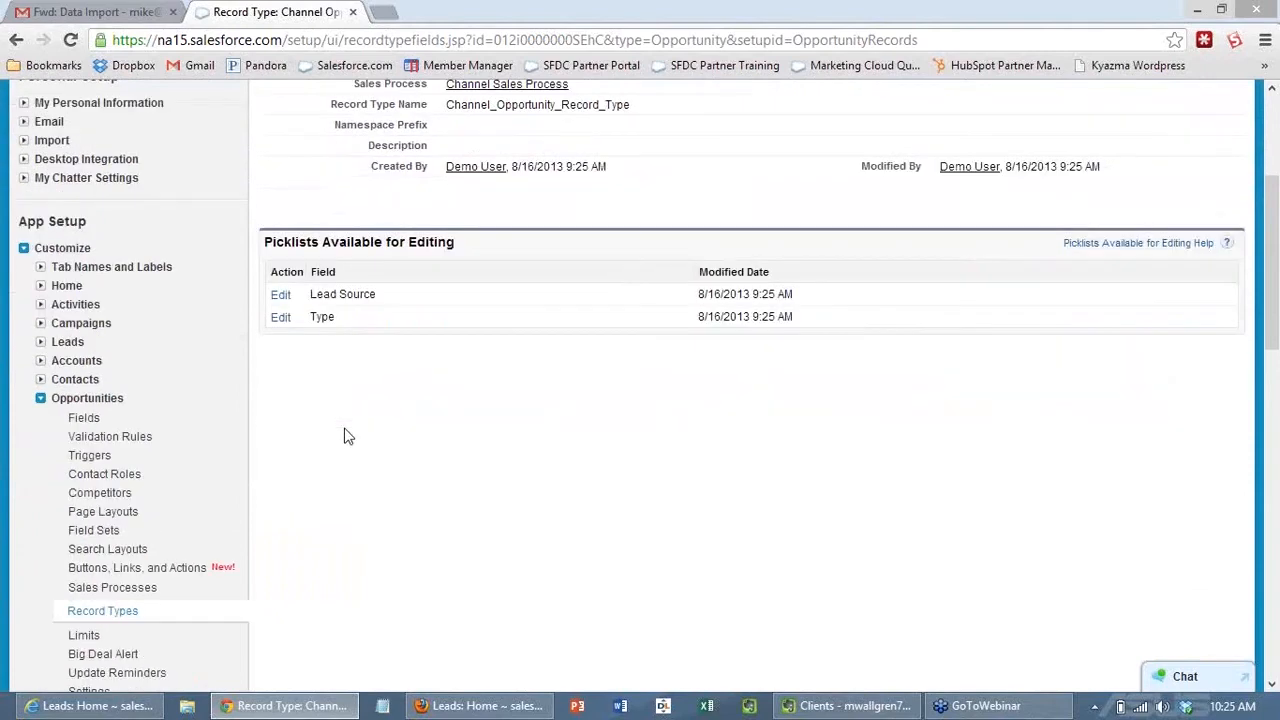
scroll(349, 437, up, 2)
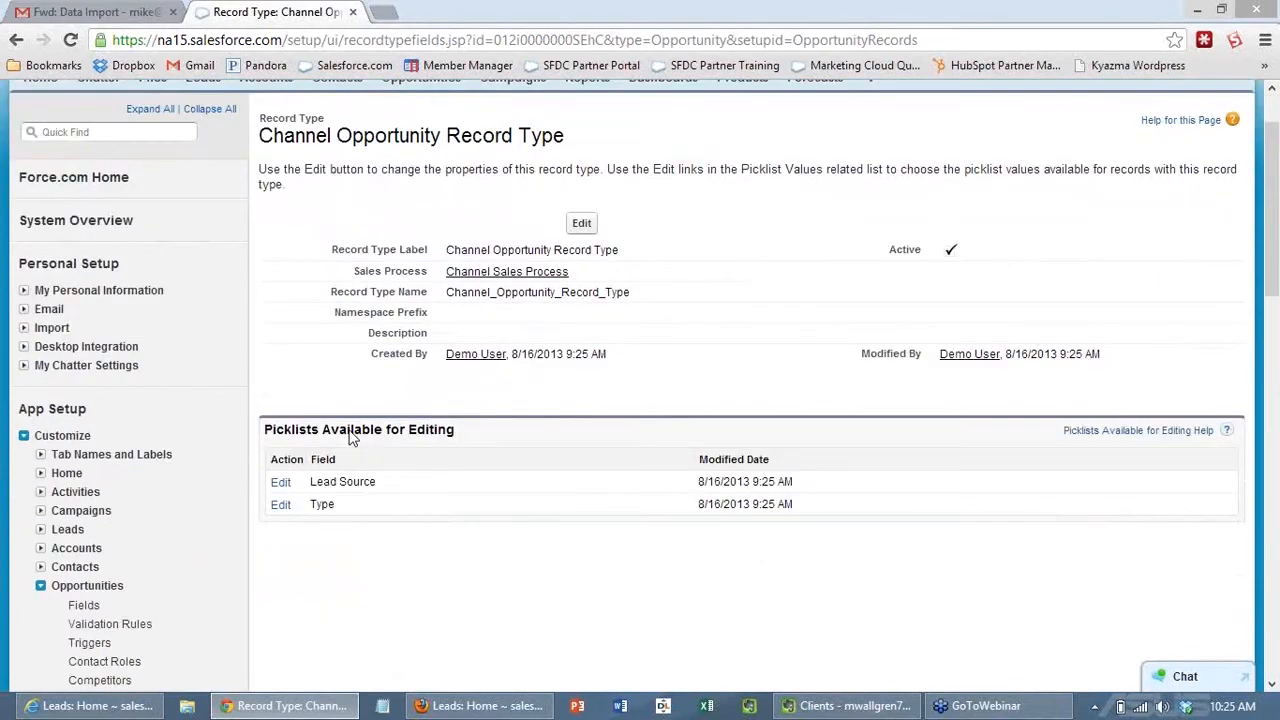
scroll(350, 437, down, 1)
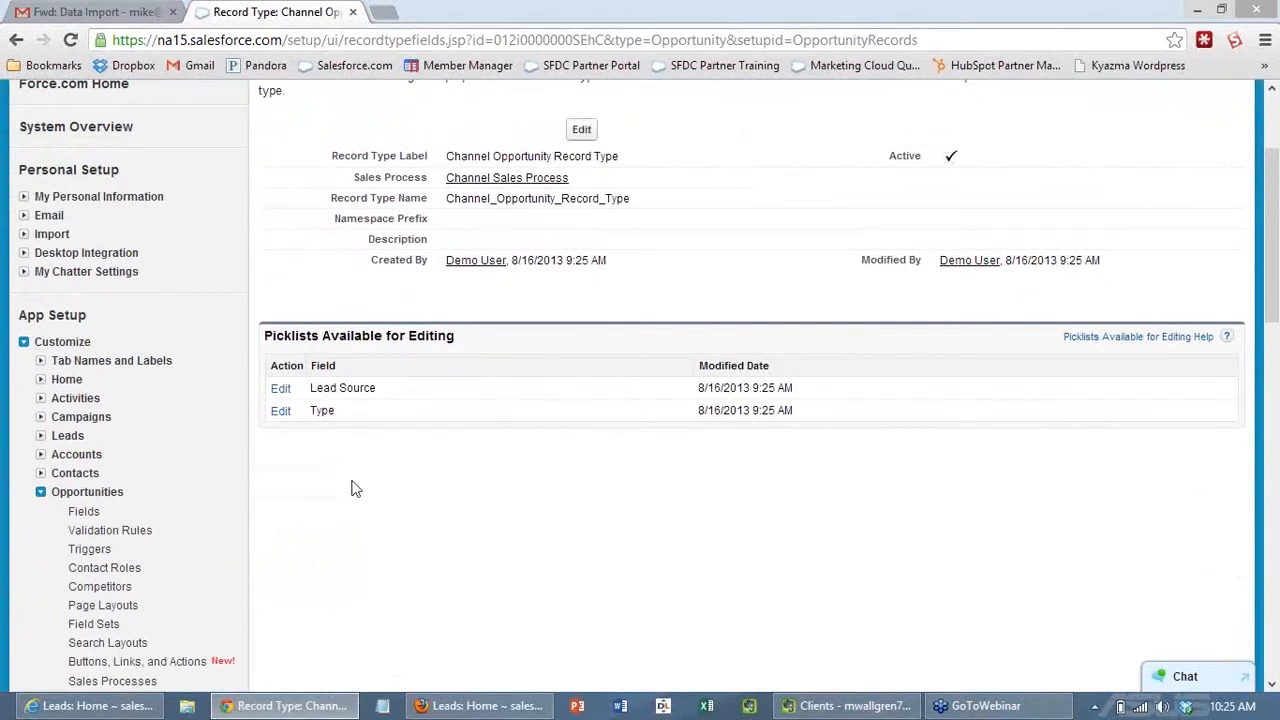
Step: Switch to the Firefox session, open the Test ABC account, and start a new opportunity from it
mouse_move(500, 710)
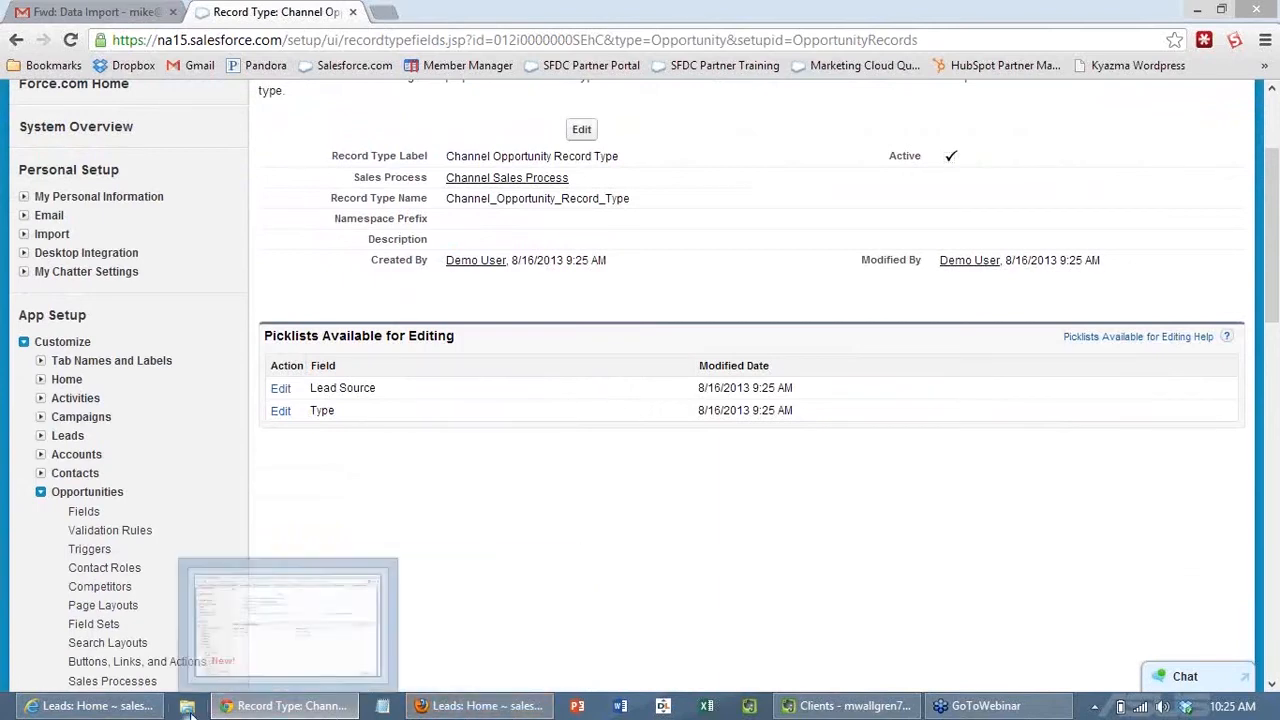
mouse_move(130, 710)
click(445, 705)
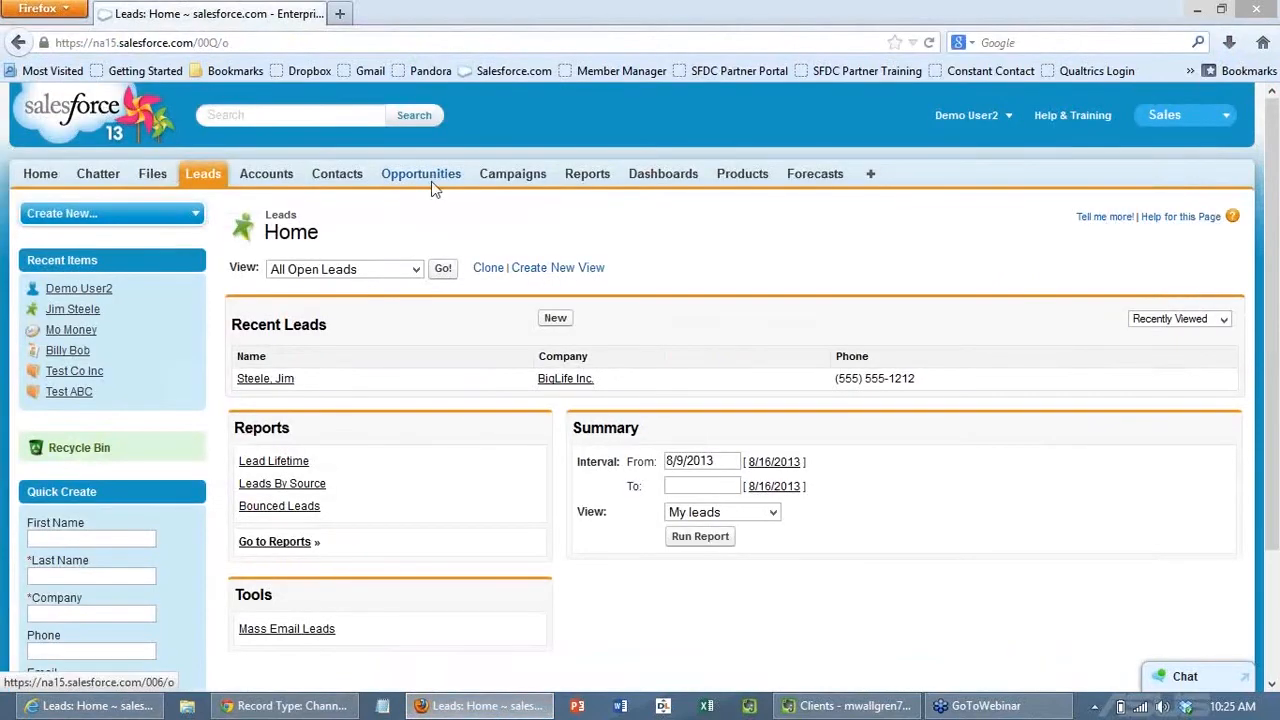
click(285, 177)
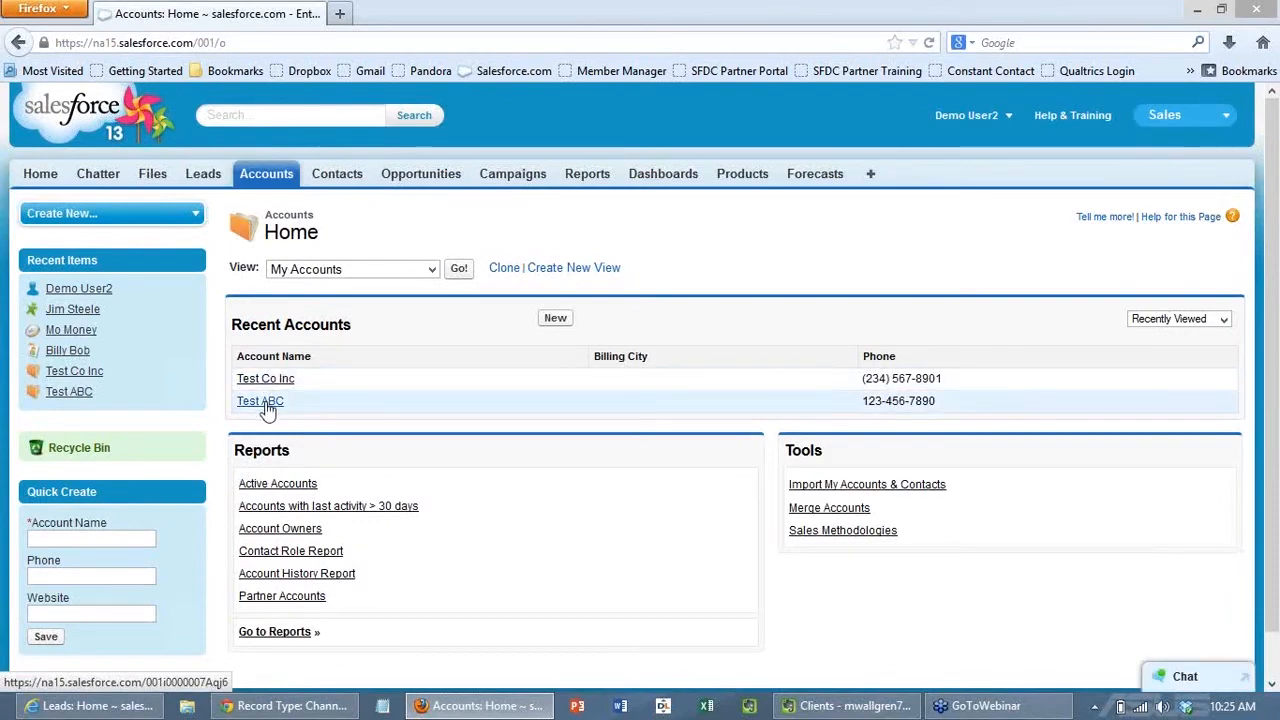
click(263, 402)
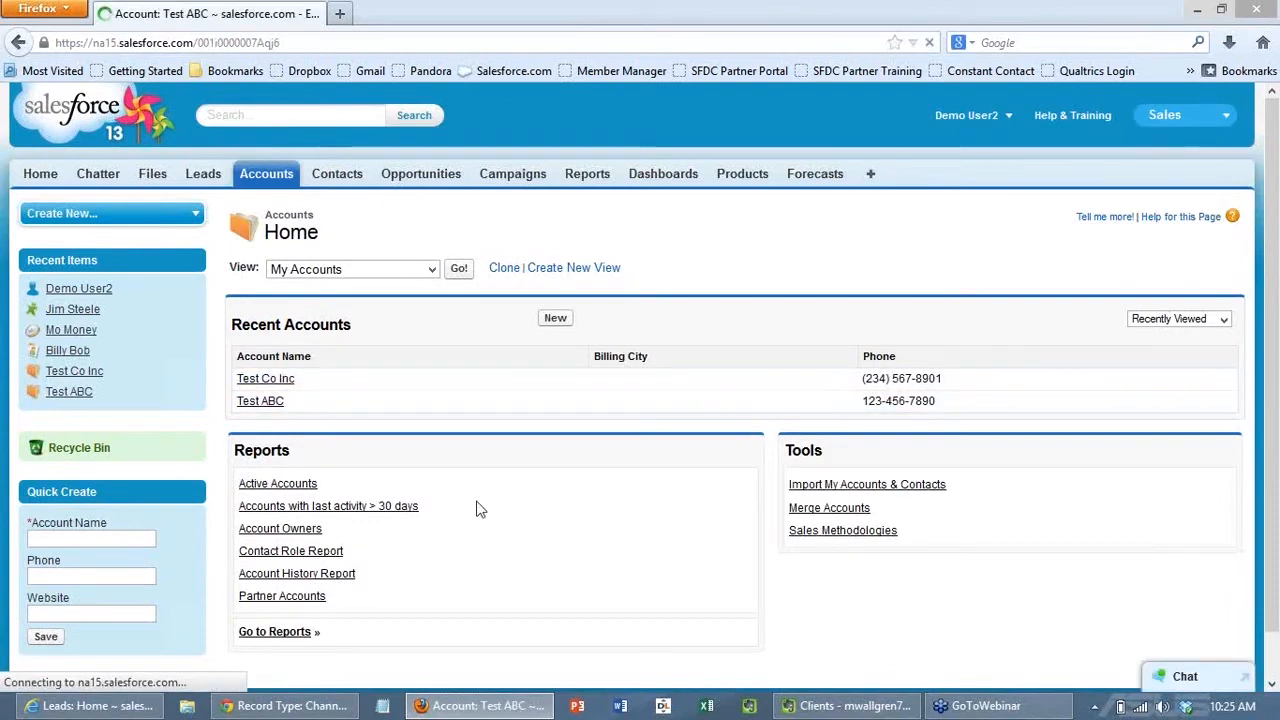
scroll(477, 508, down, 8)
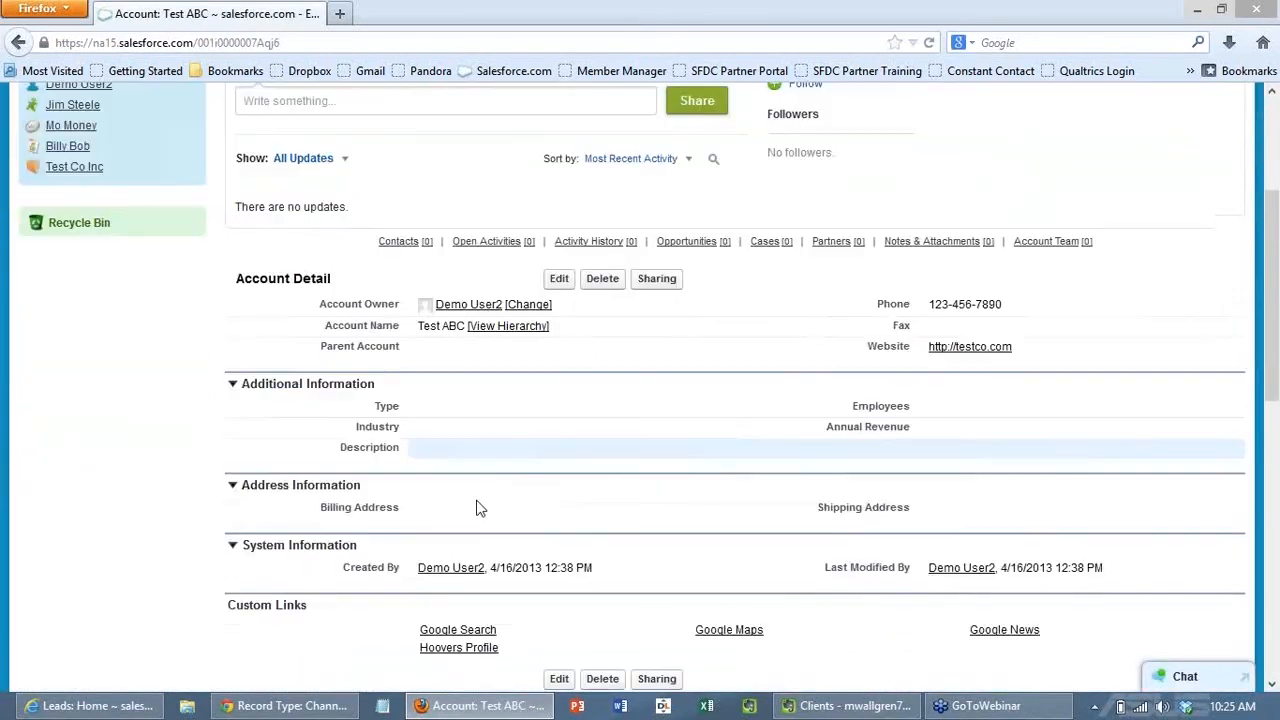
click(574, 423)
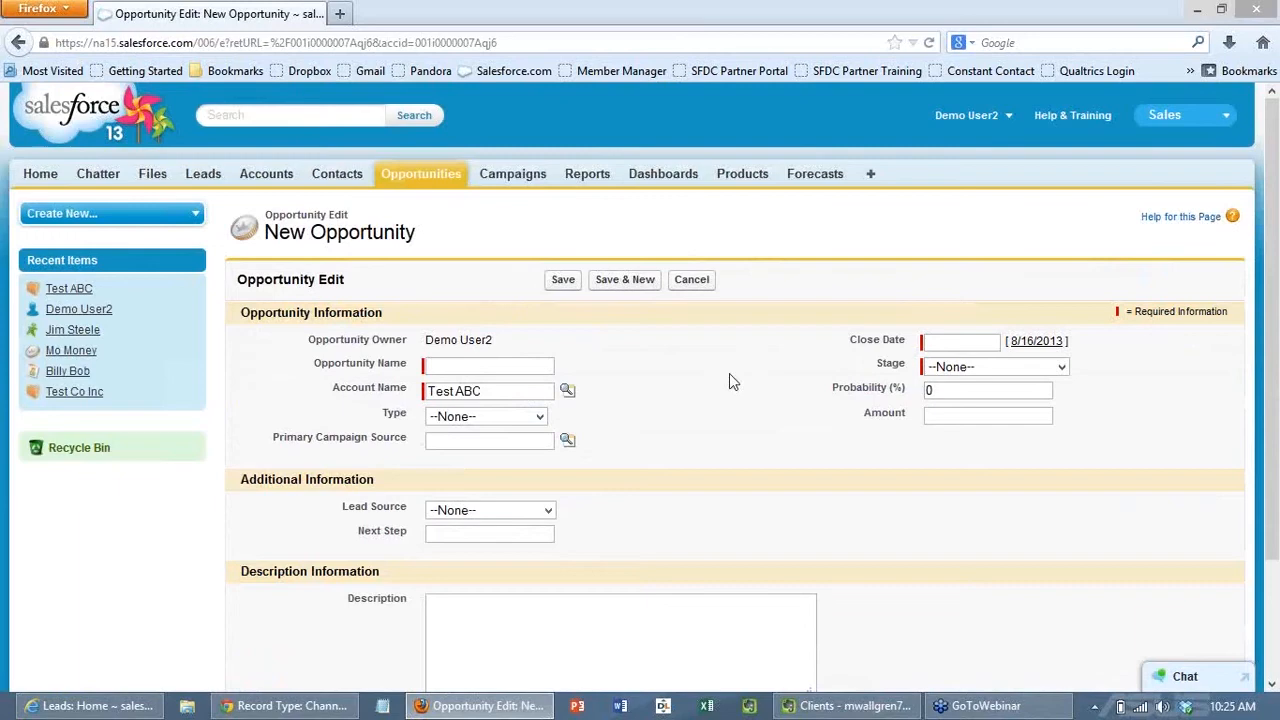
Step: Check the Stage options offered on the new Test ABC opportunity, and cancel it without saving
scroll(731, 392, down, 2)
click(971, 260)
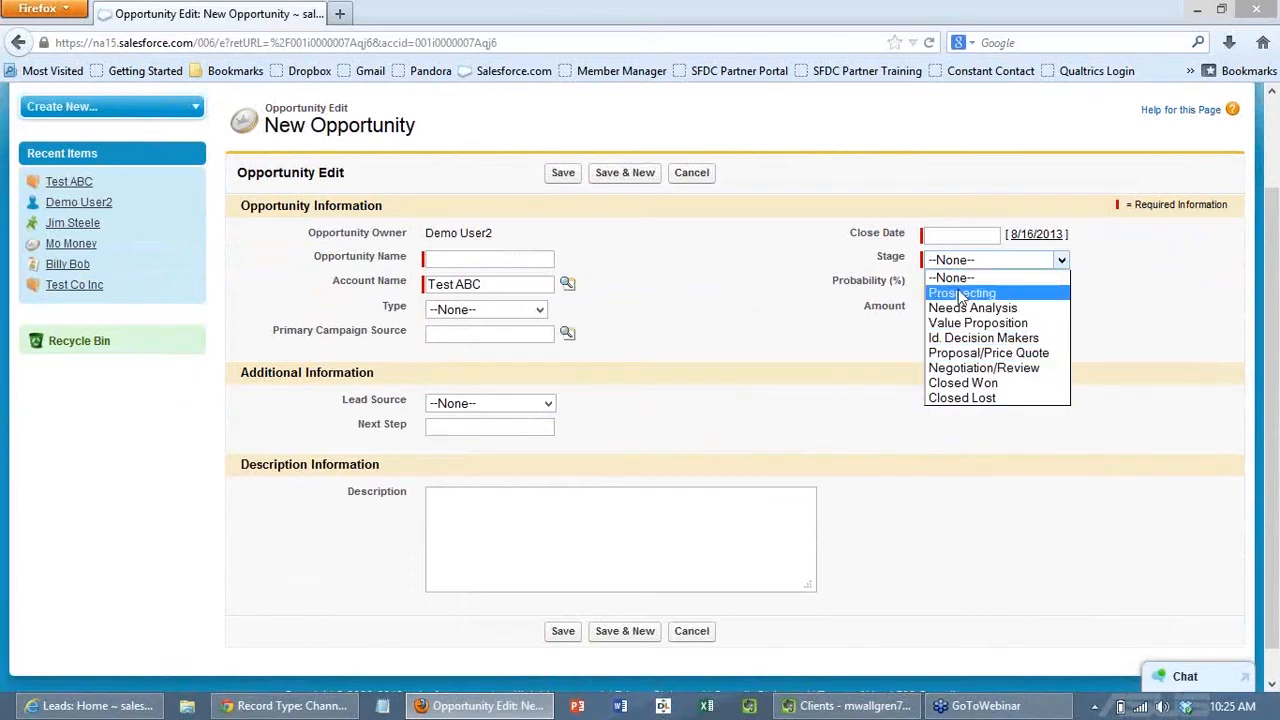
click(686, 625)
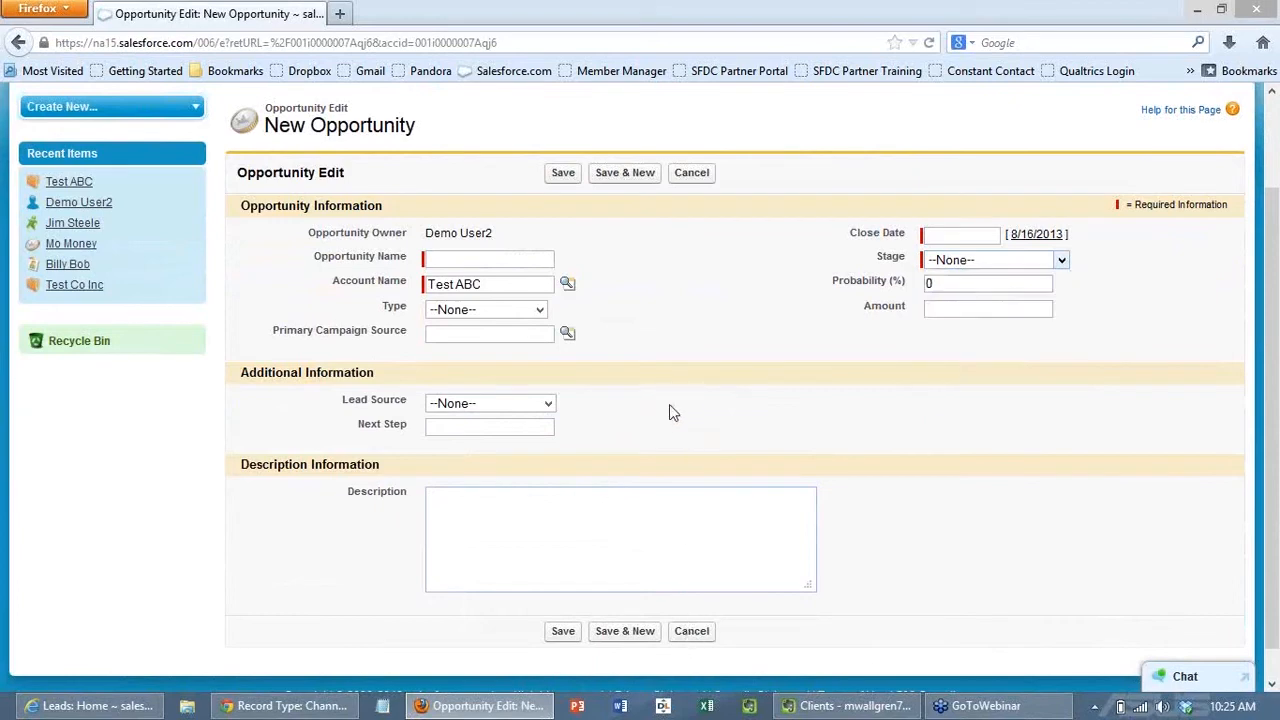
click(697, 632)
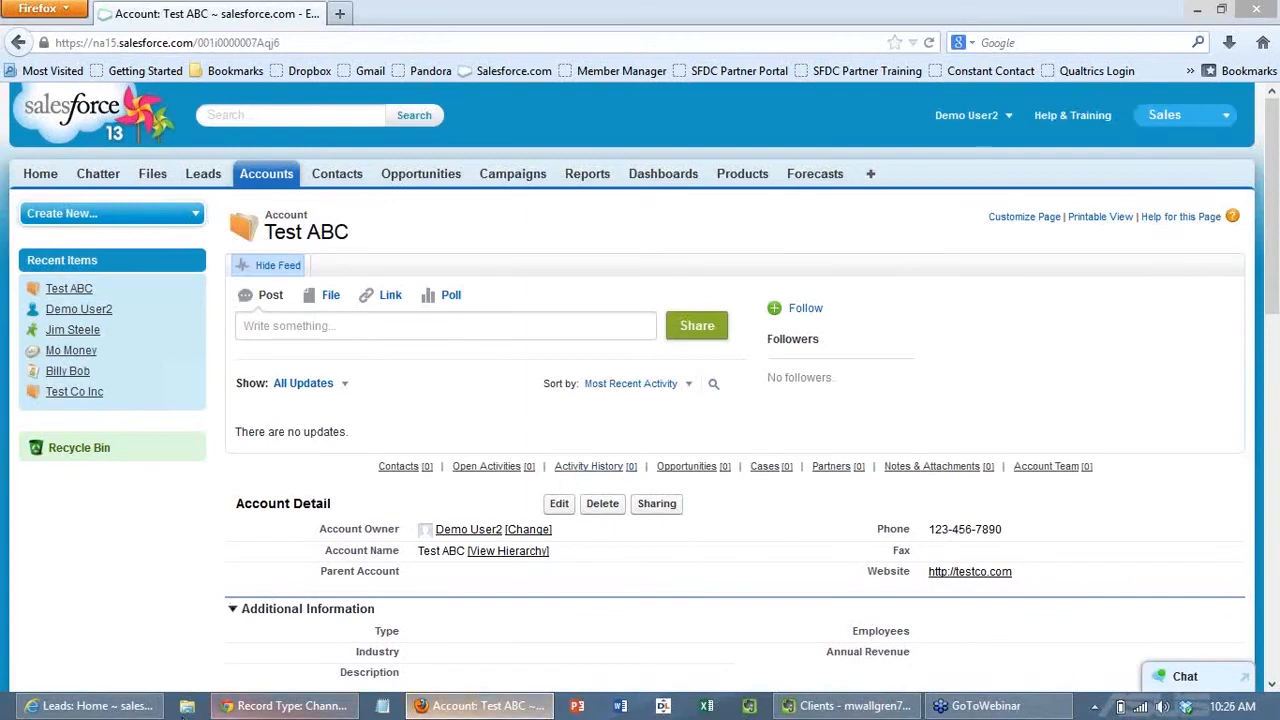
Step: Switch to the Channel Sales User's session in Internet Explorer and display the All Accounts list view
click(95, 706)
click(262, 143)
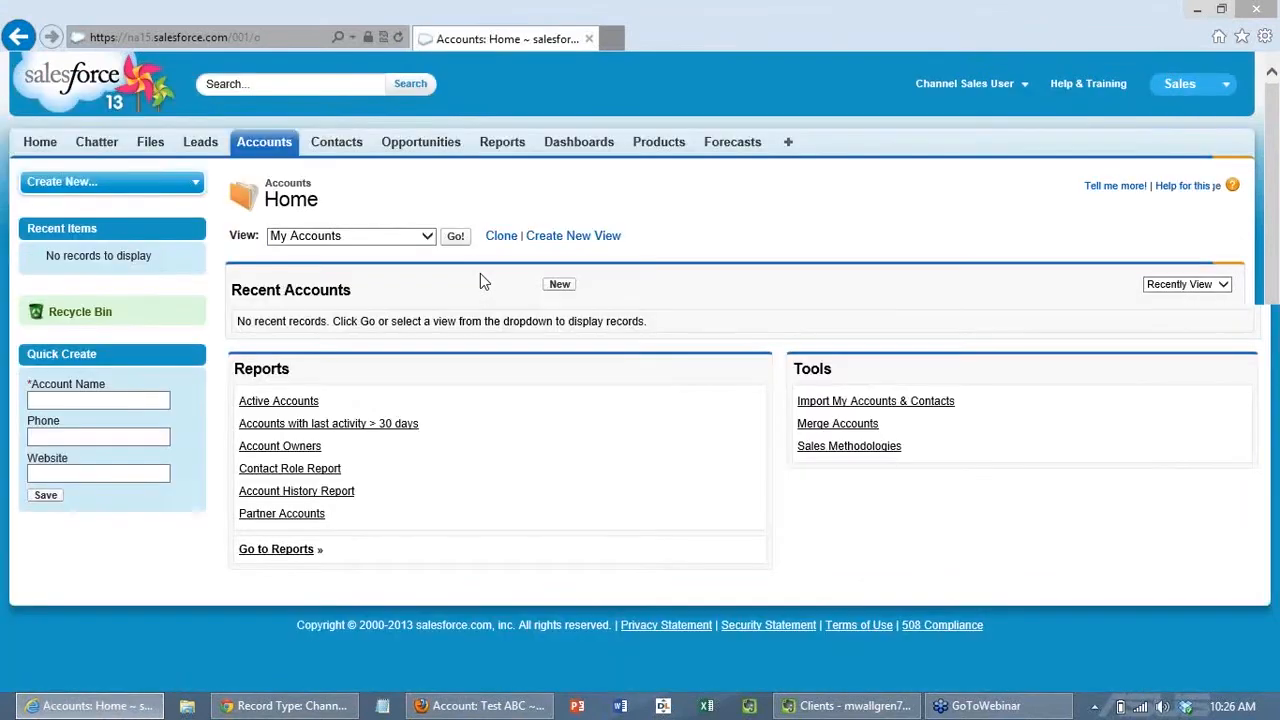
click(455, 240)
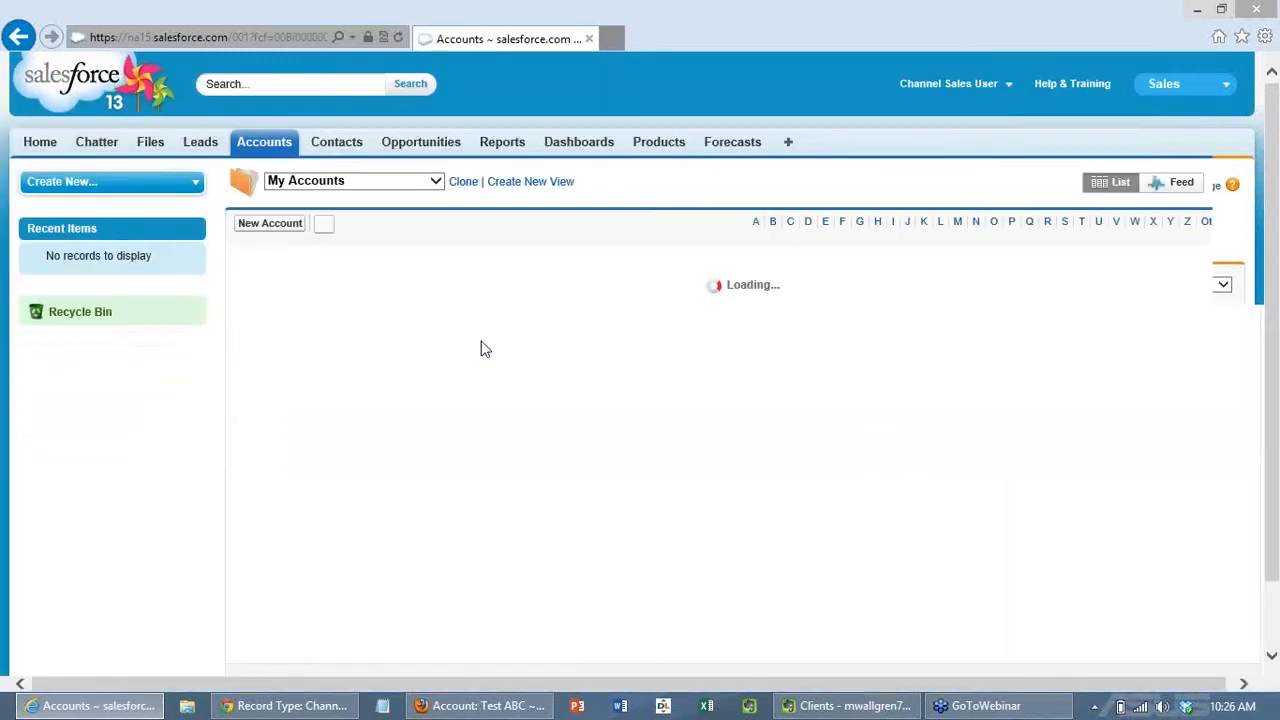
click(378, 182)
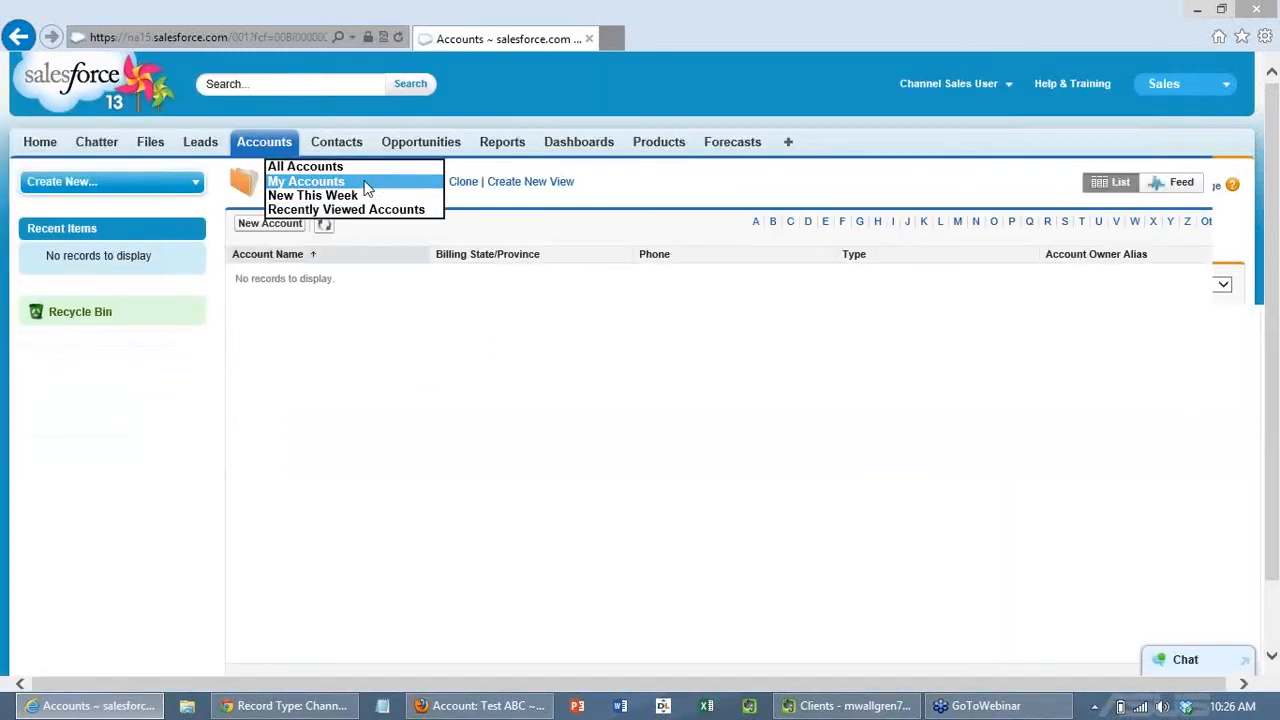
click(349, 168)
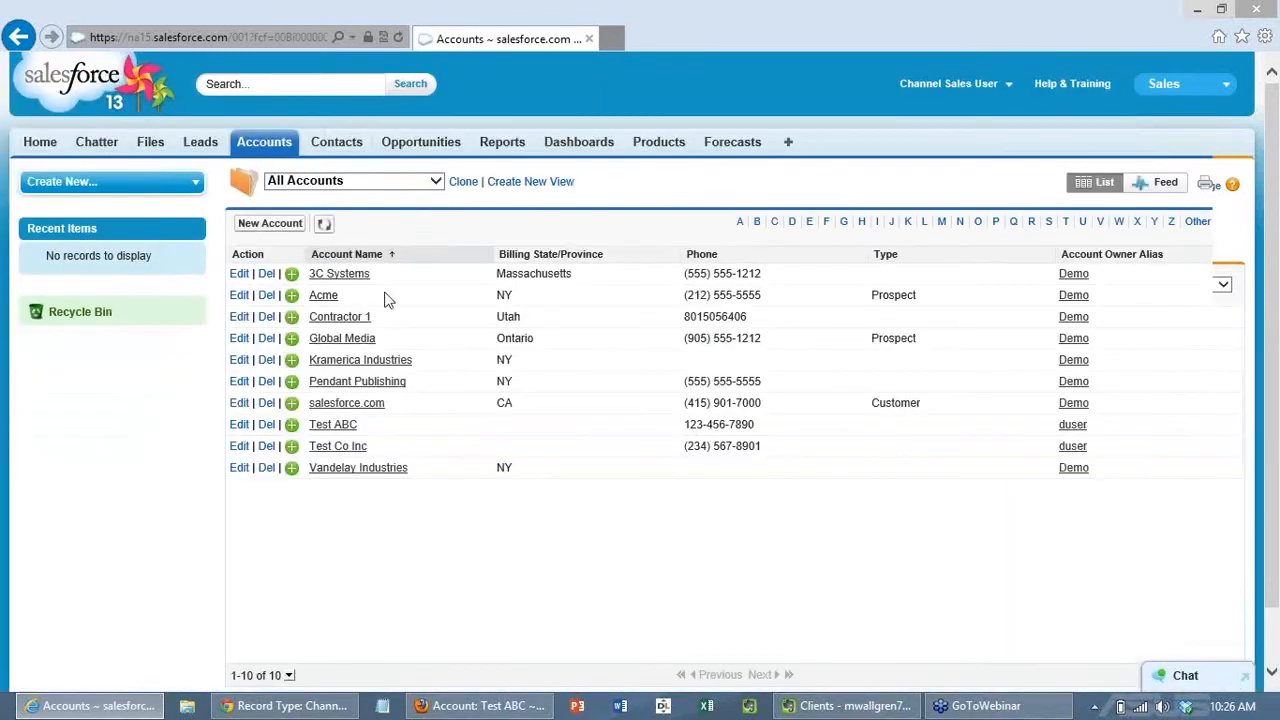
Step: Open the 3C Systems account and start a new opportunity from it using the Channel Opportunity Record Type
click(335, 278)
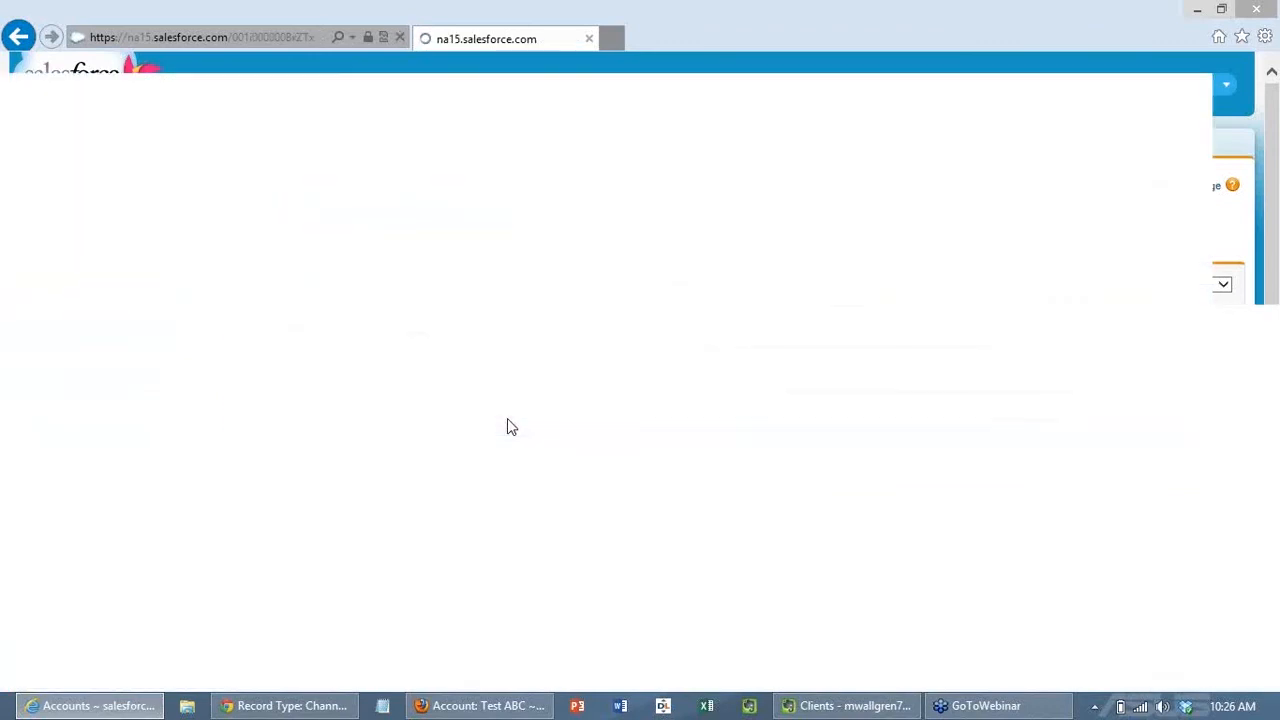
scroll(508, 418, down, 3)
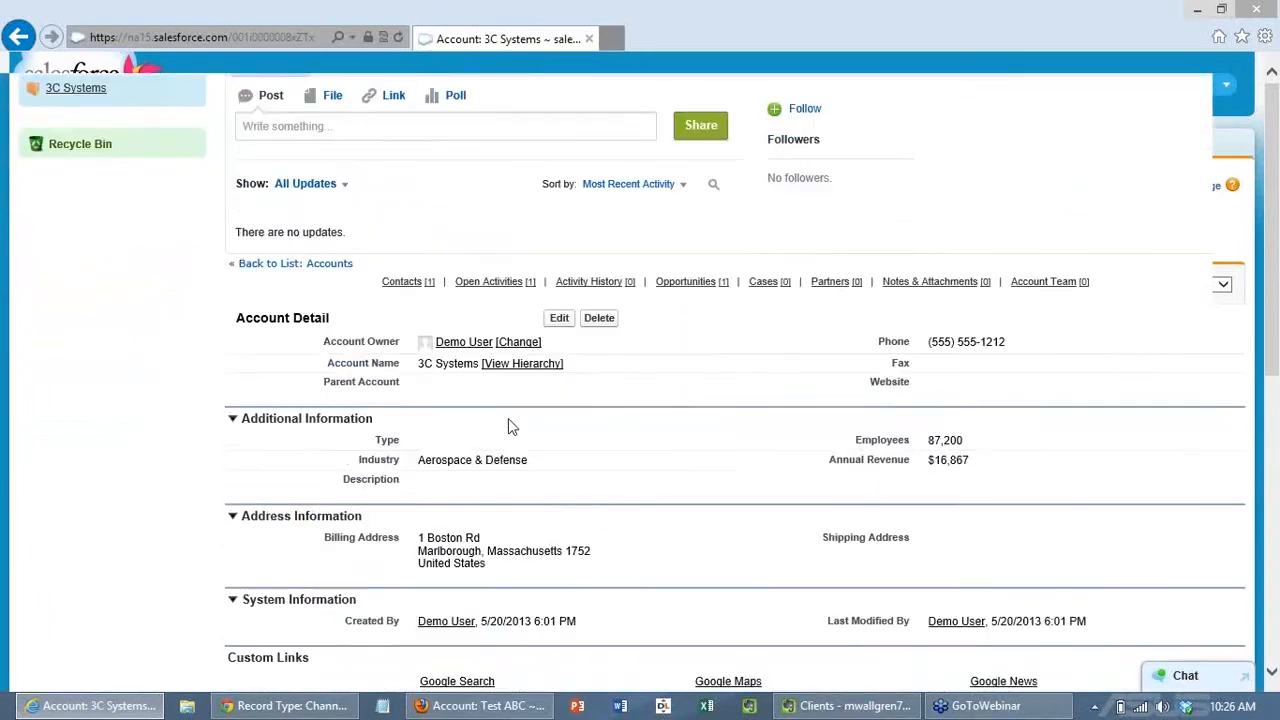
scroll(508, 420, down, 6)
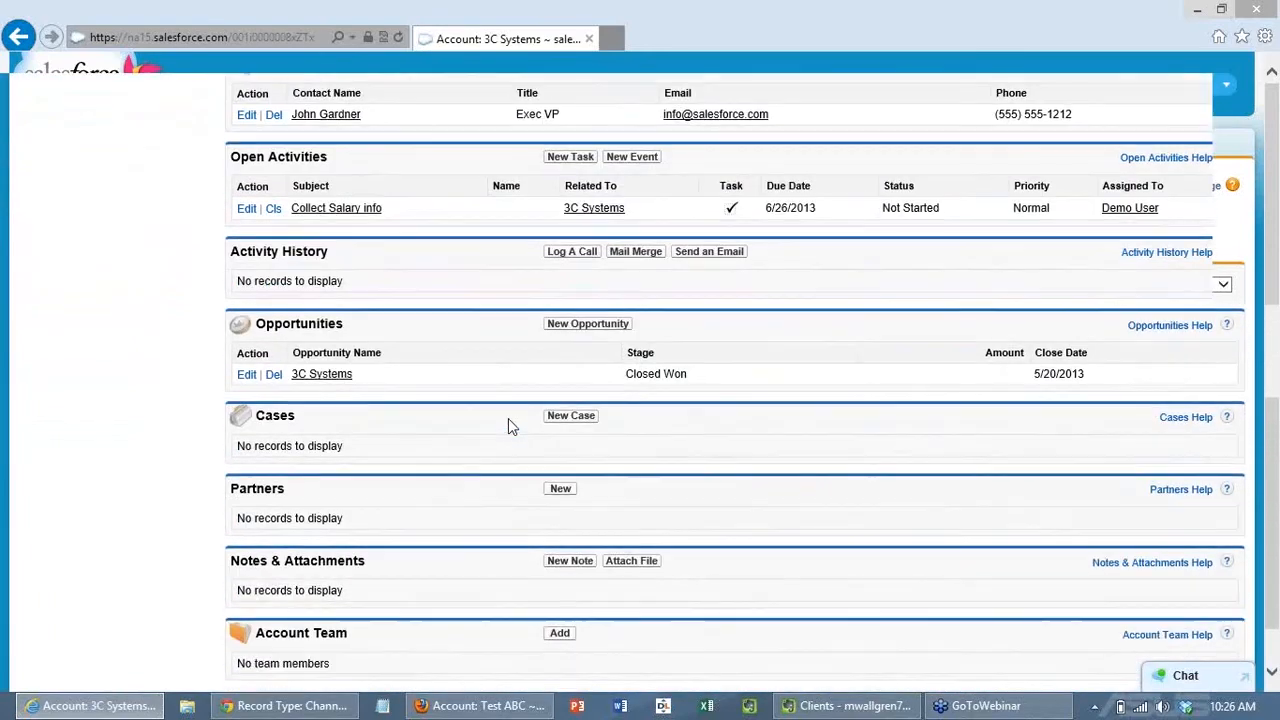
click(586, 325)
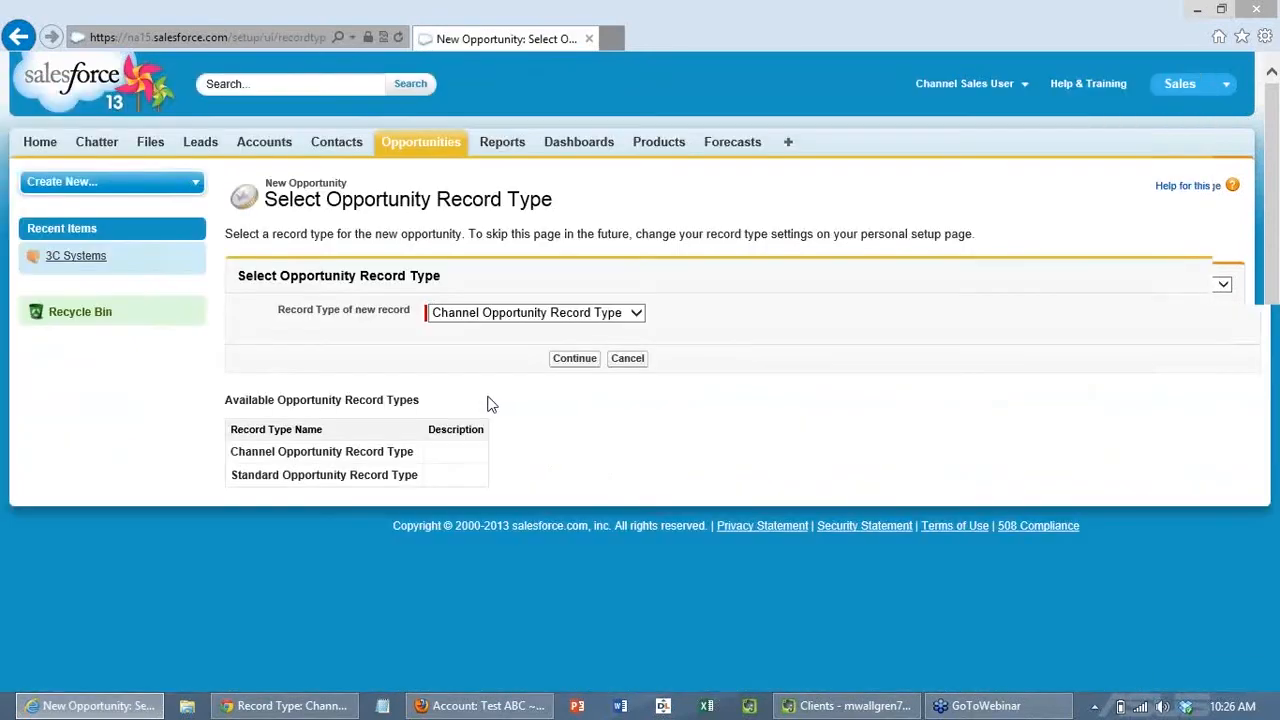
click(541, 317)
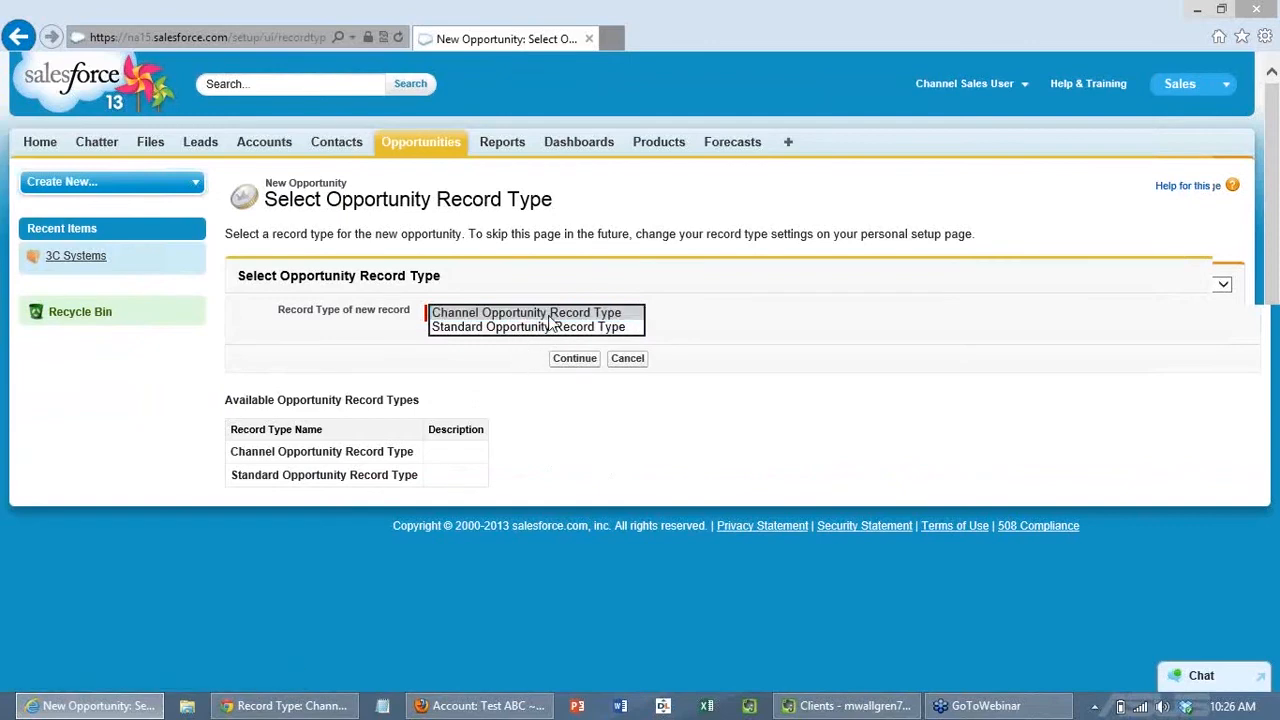
click(549, 314)
click(572, 359)
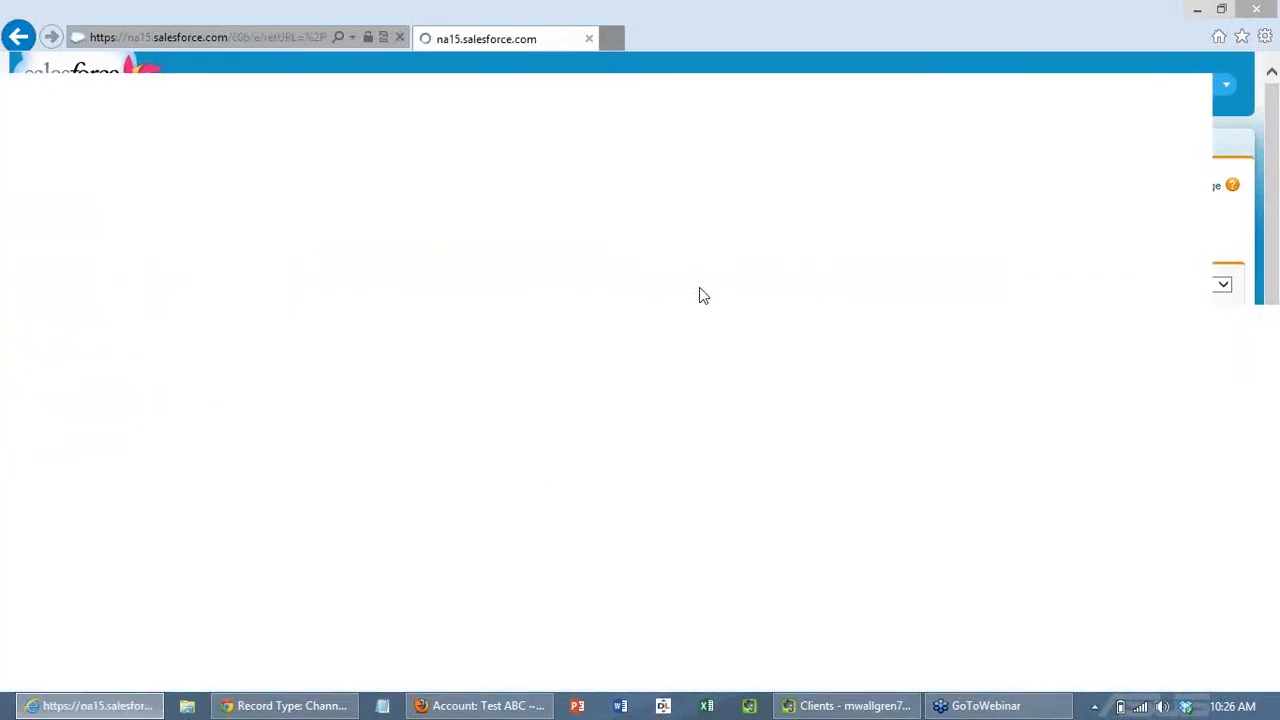
Step: Check the Stage options on the new 3C Systems opportunity, choosing Perception Analysis, and cancel the opportunity without saving
scroll(700, 295, down, 1)
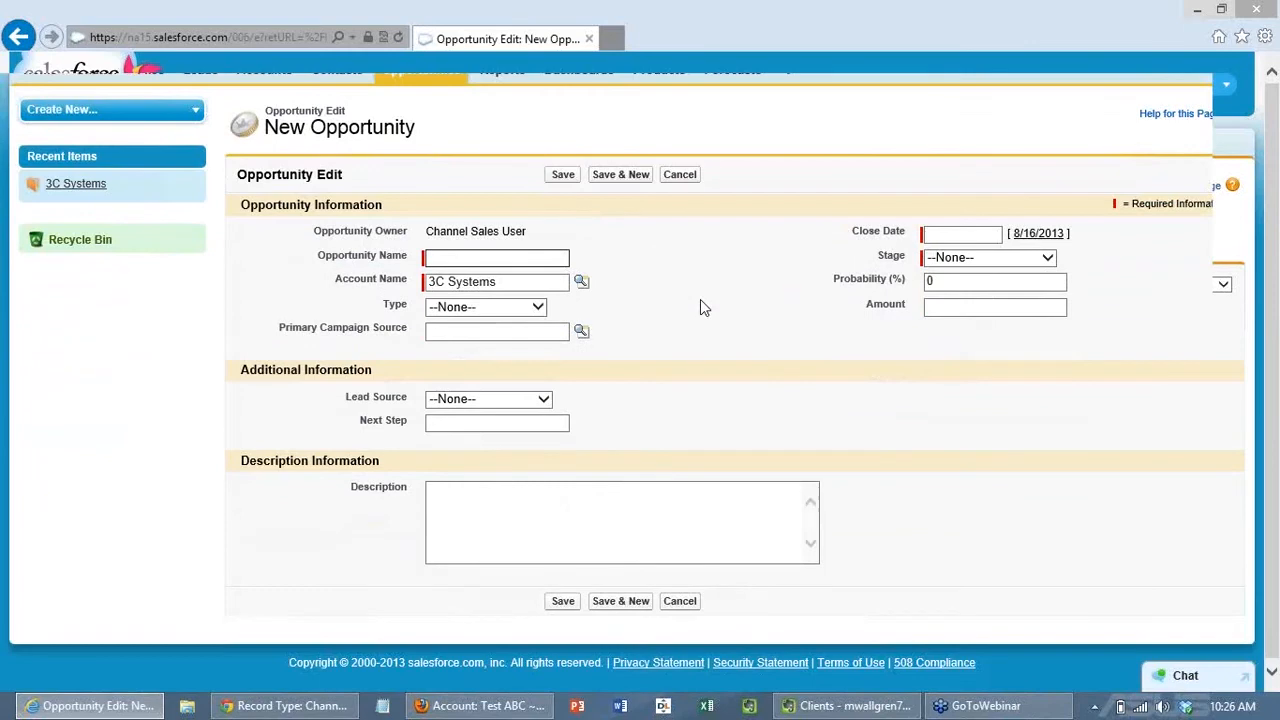
click(1030, 258)
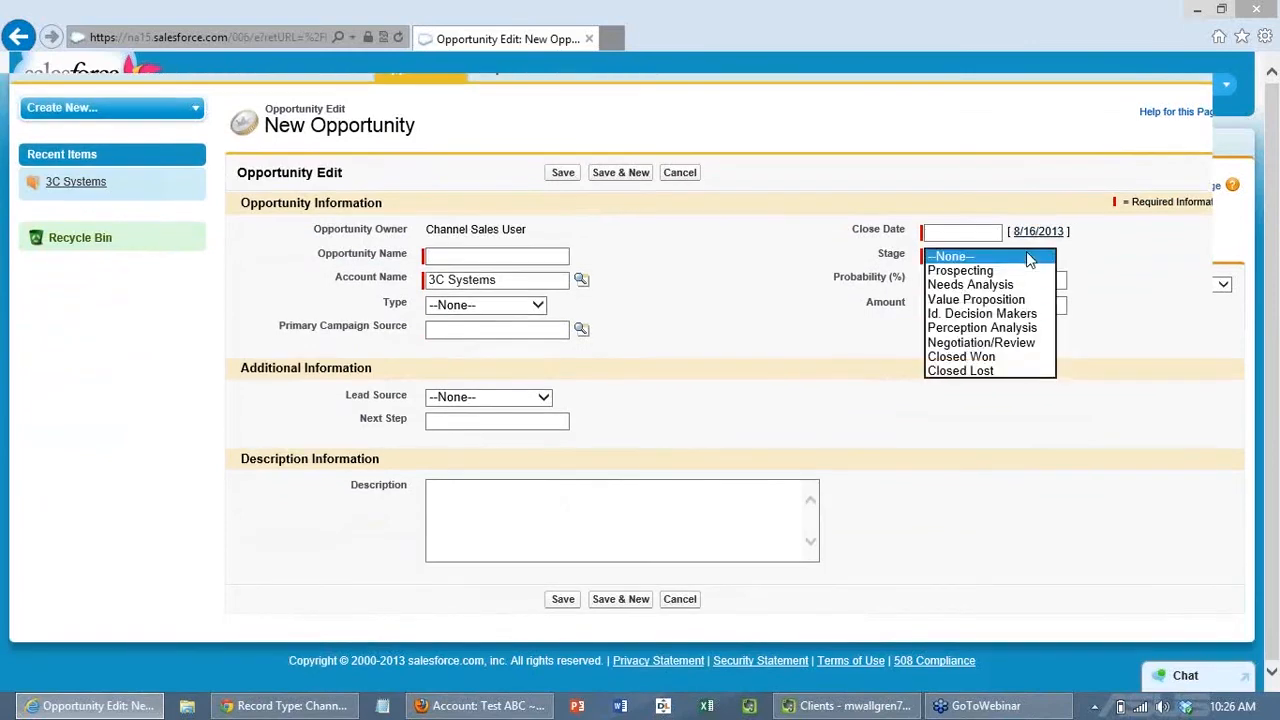
click(980, 328)
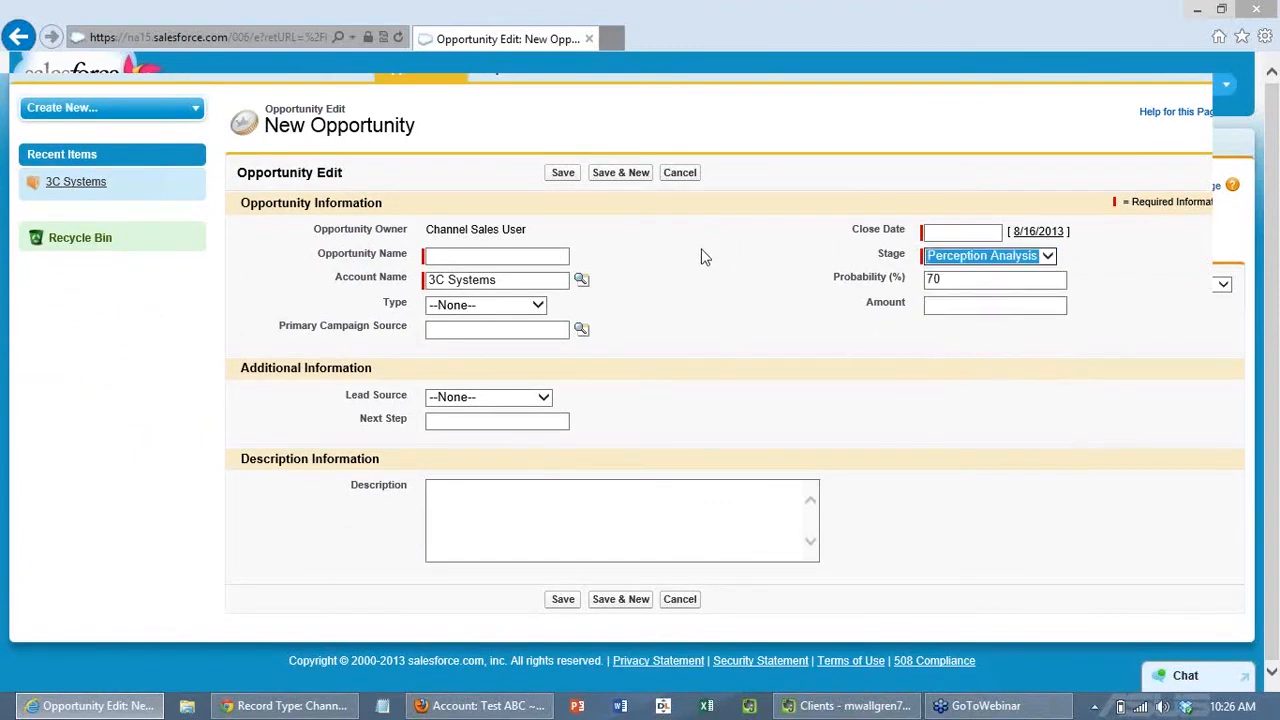
click(681, 174)
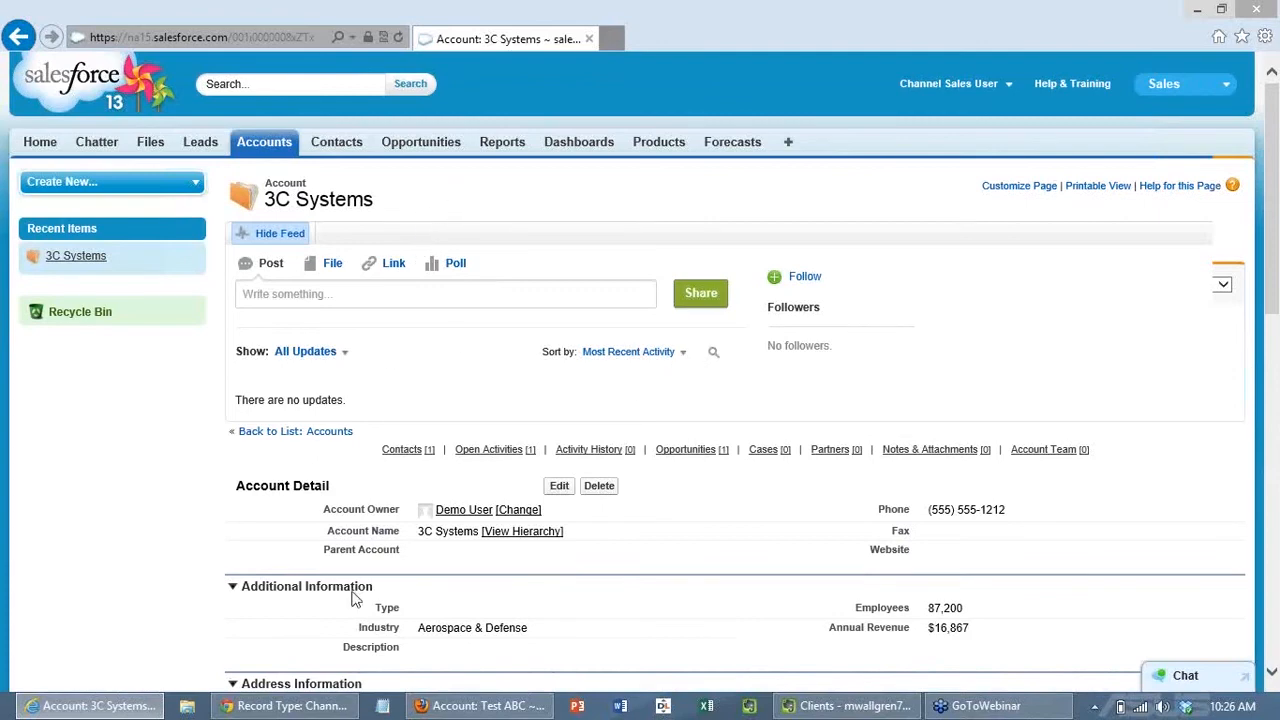
Step: Switch to the administrator's Chrome session and review the Channel Opportunity Record Type's sales process and editable picklists
click(287, 705)
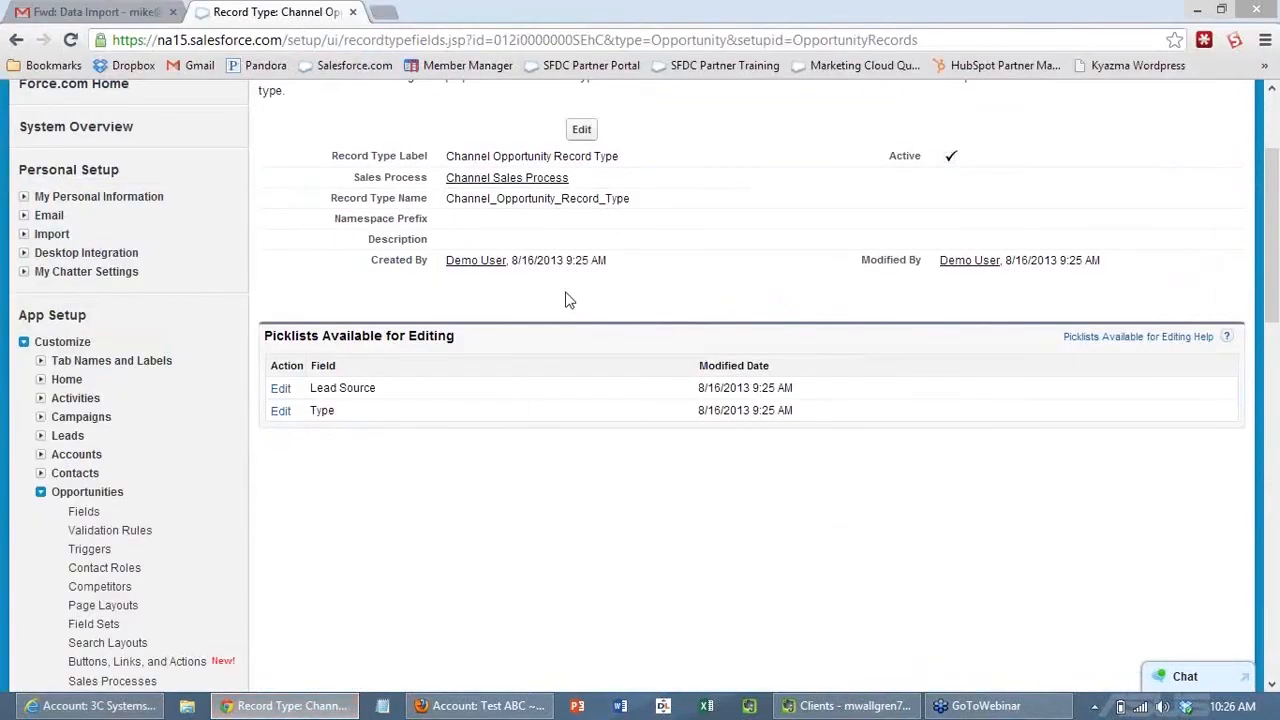
scroll(663, 420, up, 3)
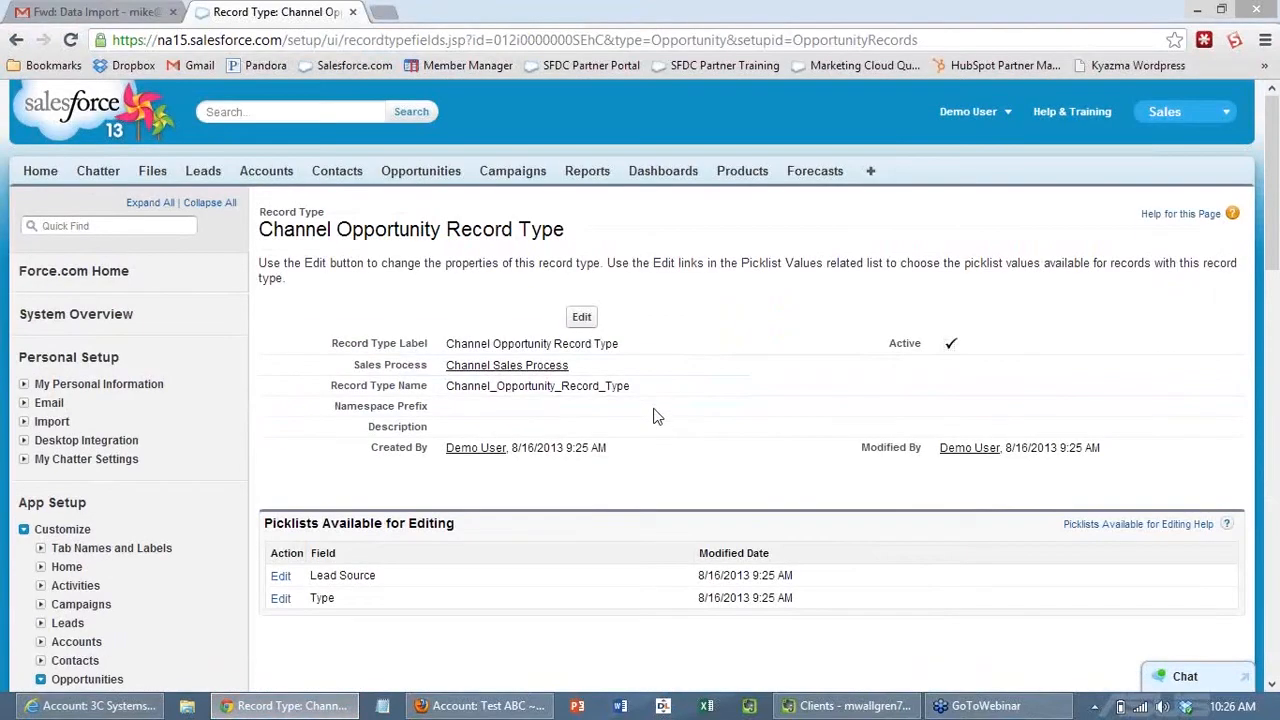
scroll(656, 406, down, 1)
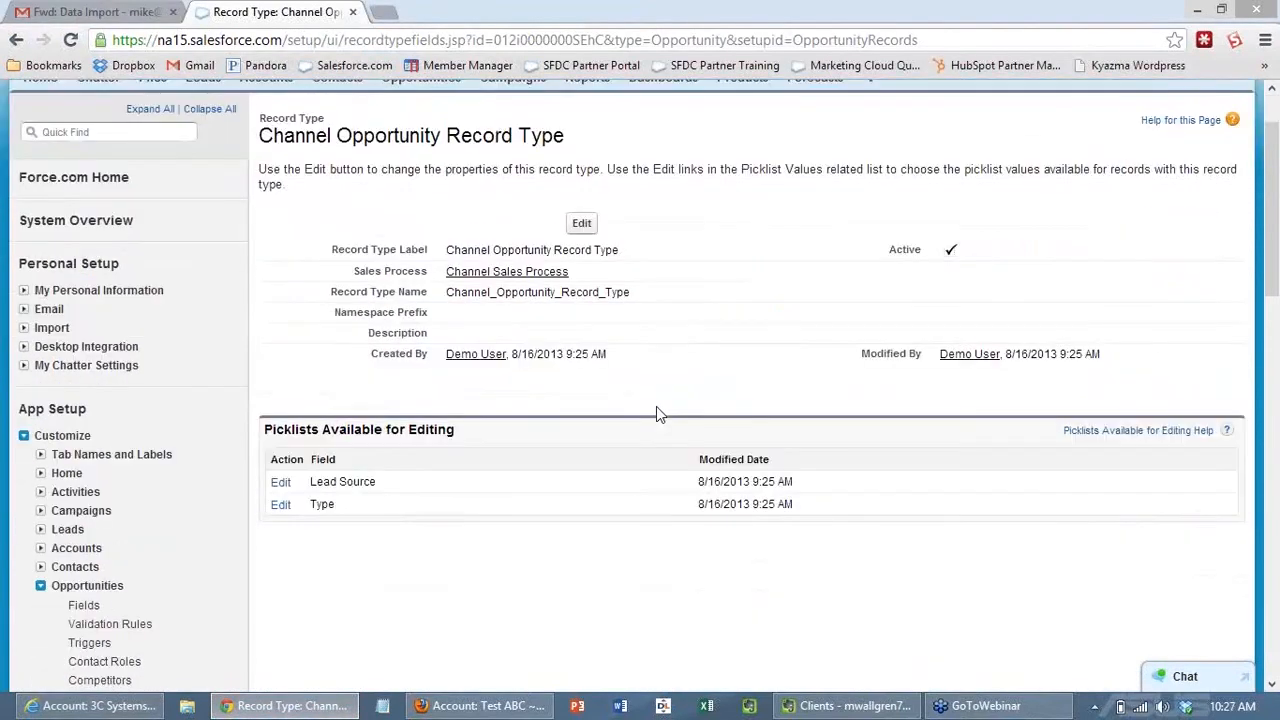
scroll(656, 408, down, 1)
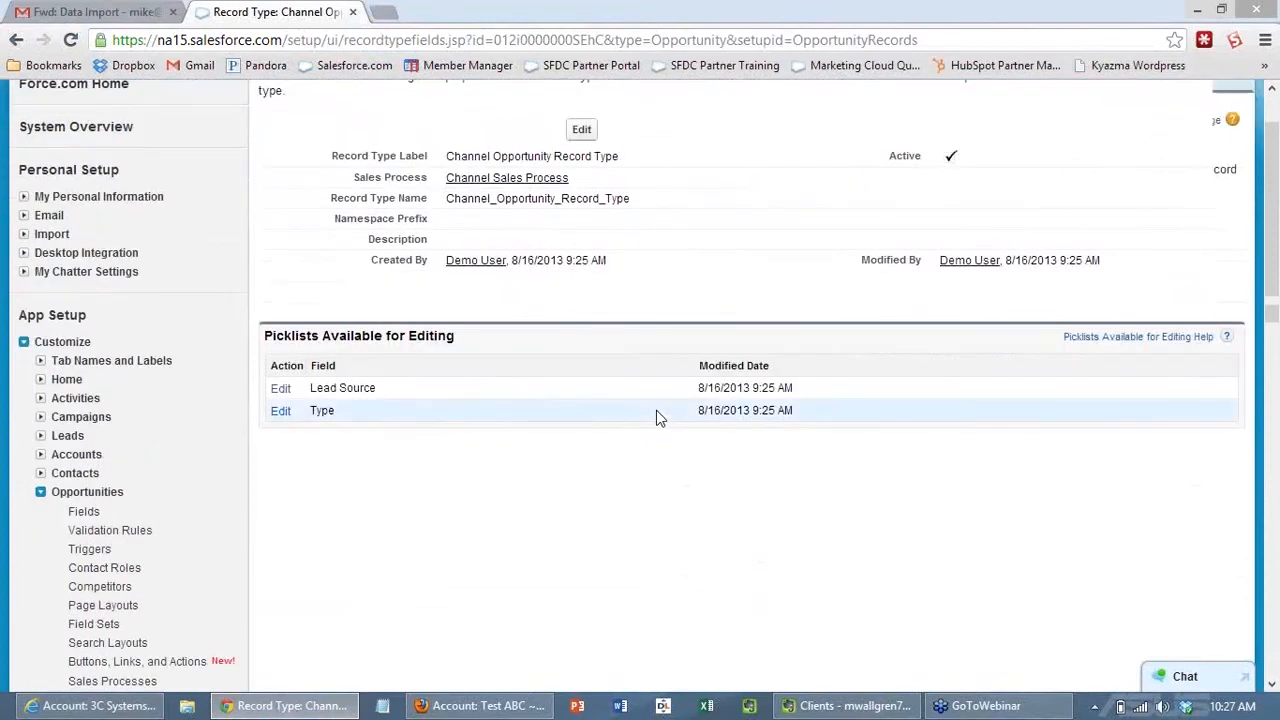
scroll(656, 410, up, 1)
scroll(656, 410, down, 2)
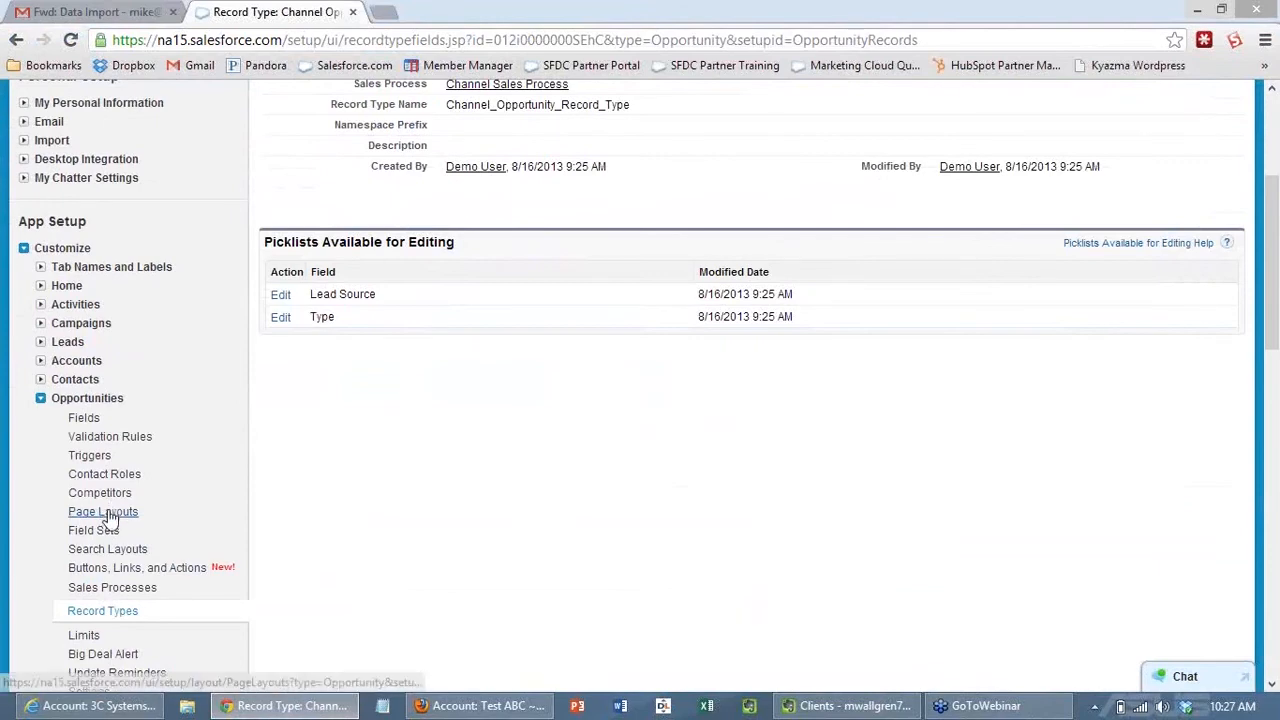
Step: Open the opportunity page layouts and review their assignments for each profile and record type
click(108, 514)
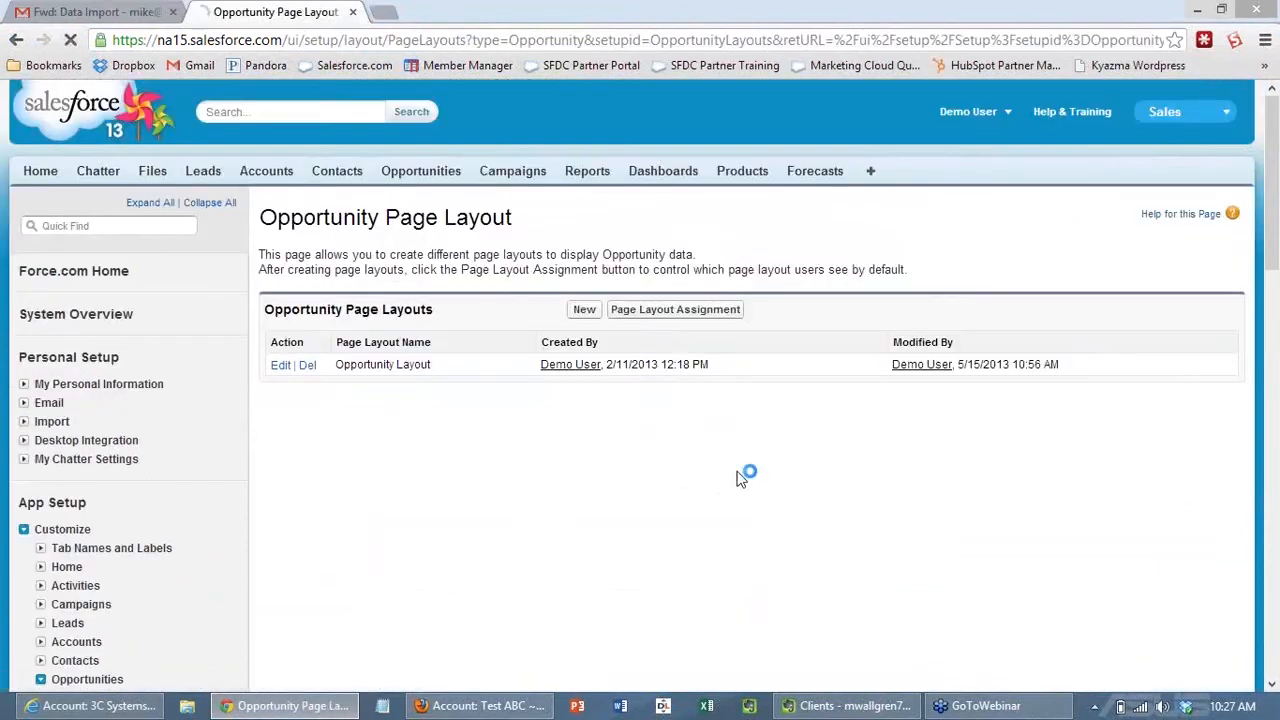
scroll(737, 481, down, 3)
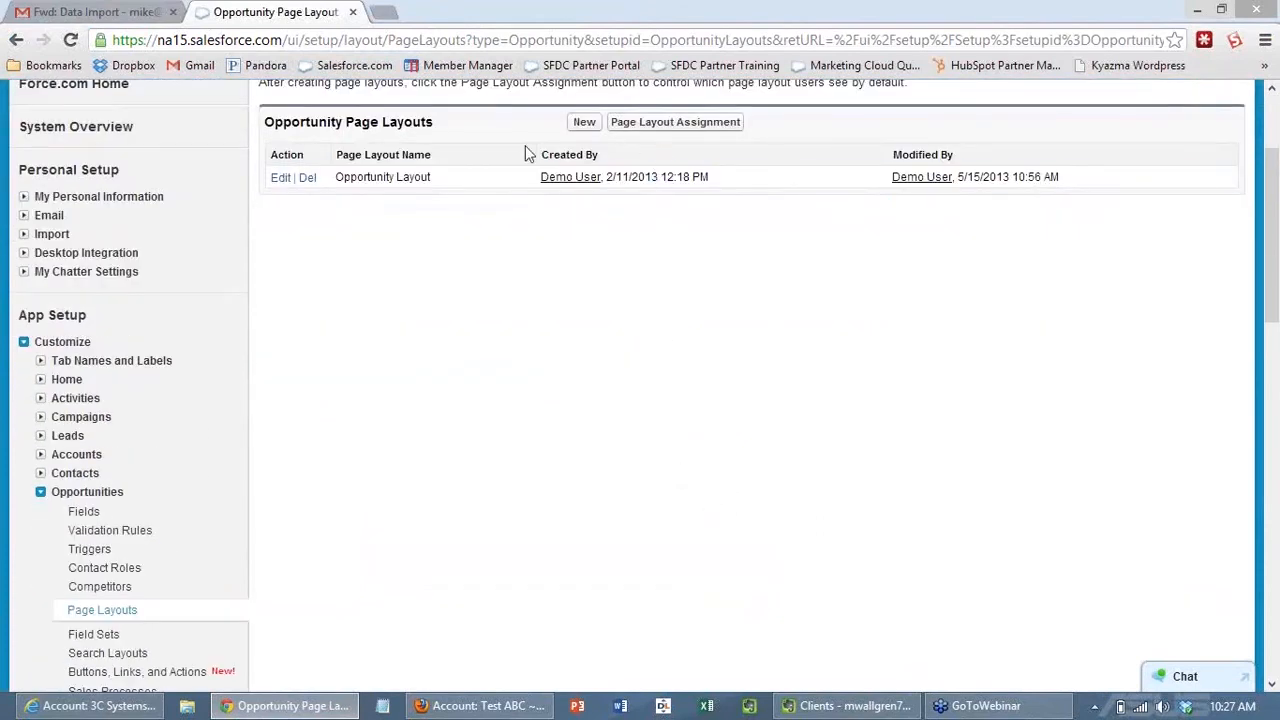
scroll(617, 317, up, 2)
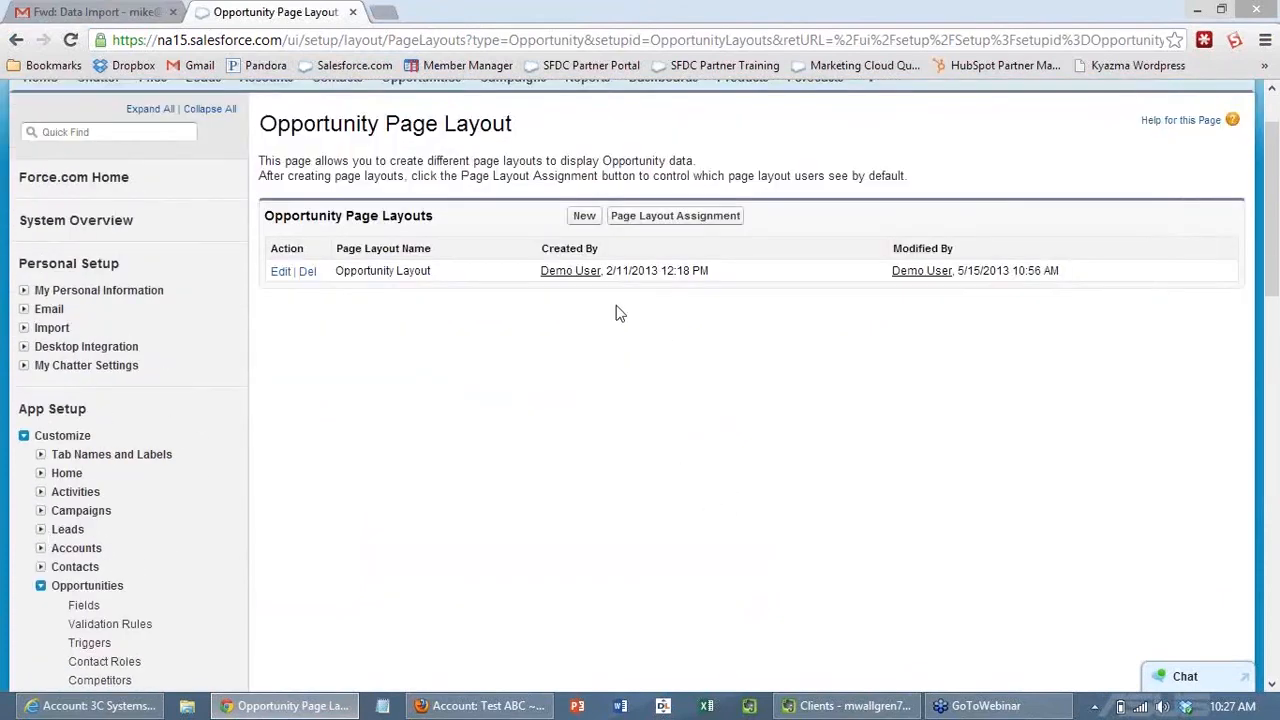
click(648, 220)
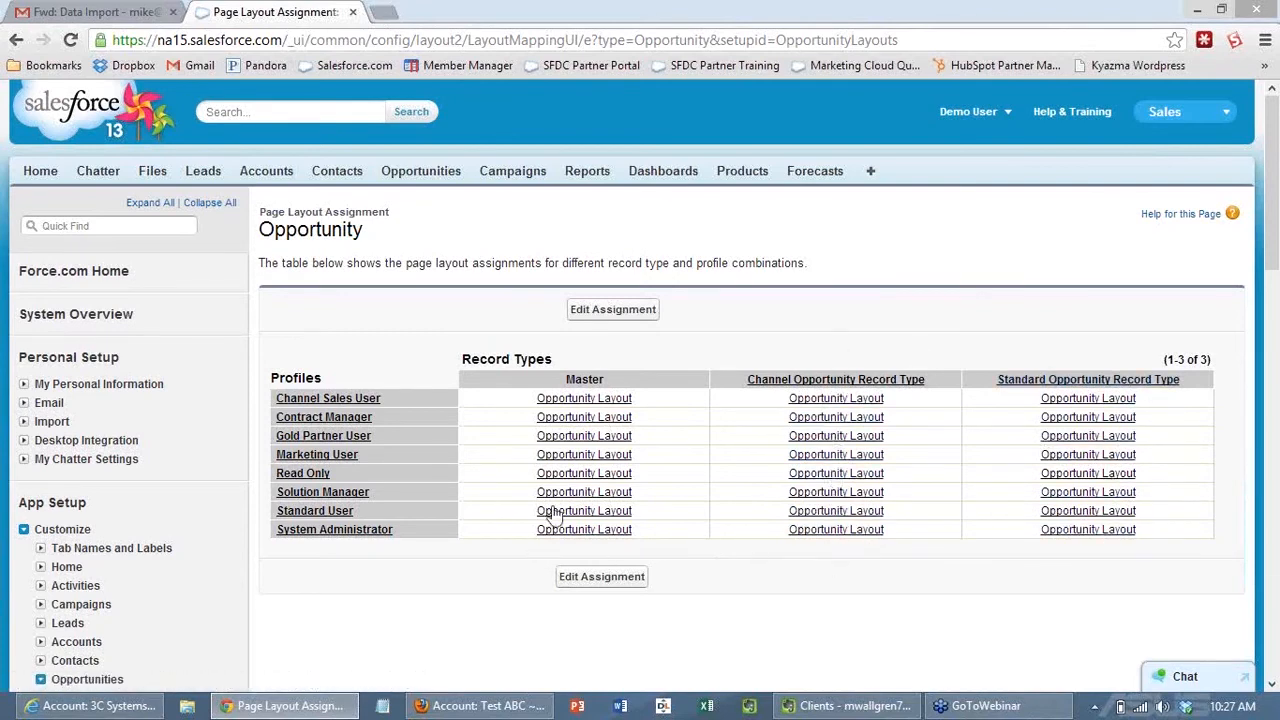
scroll(414, 610, down, 3)
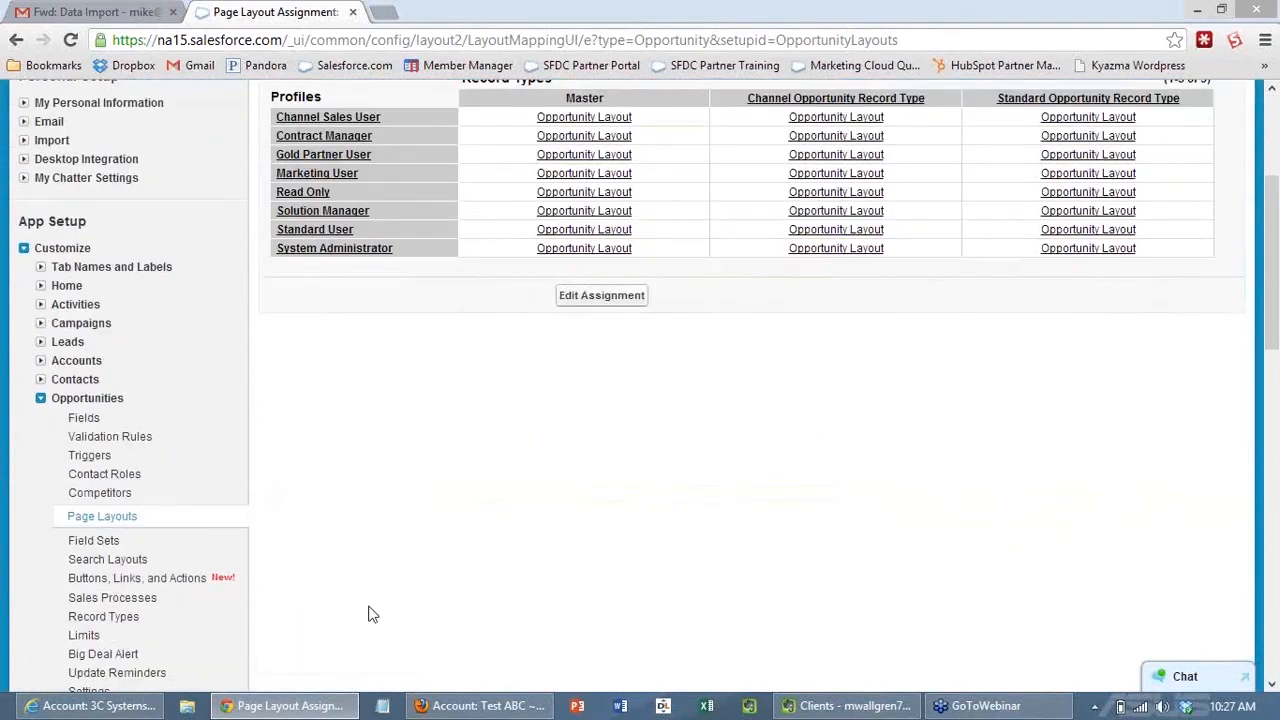
Step: Create an opportunity page layout named Channel Opportunity Layout, cloned from the existing Opportunity Layout
click(100, 518)
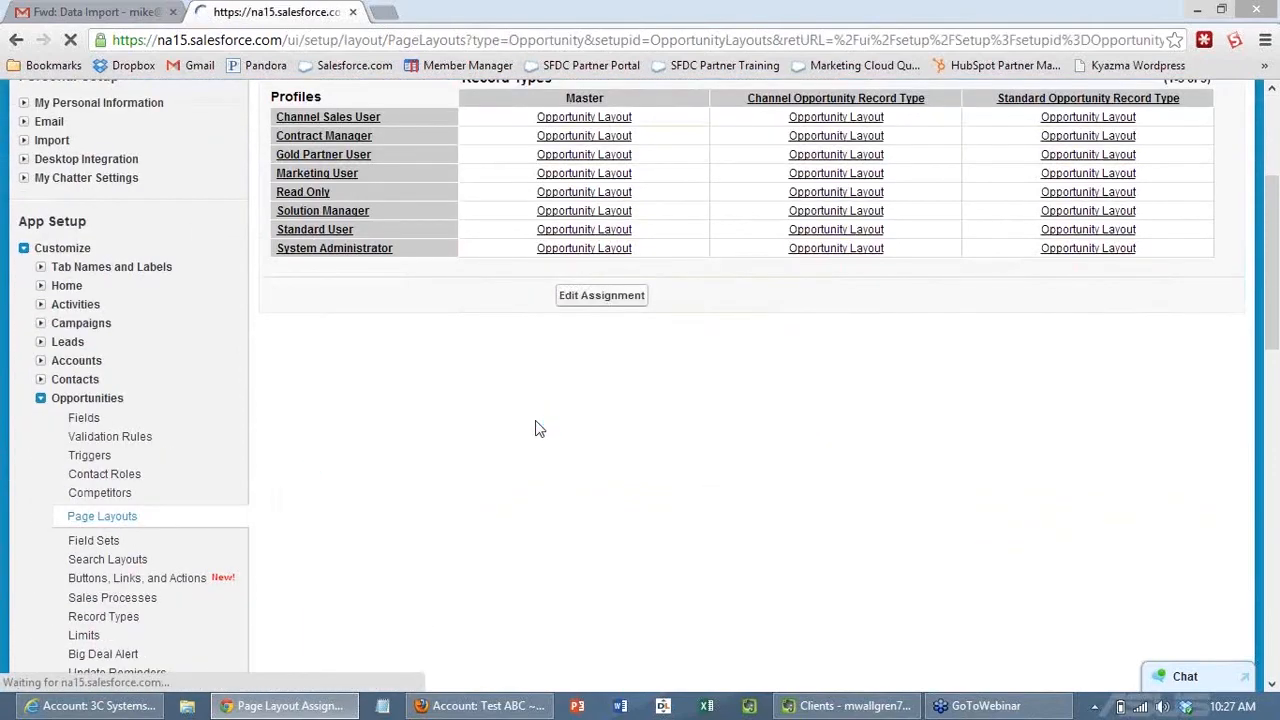
click(584, 309)
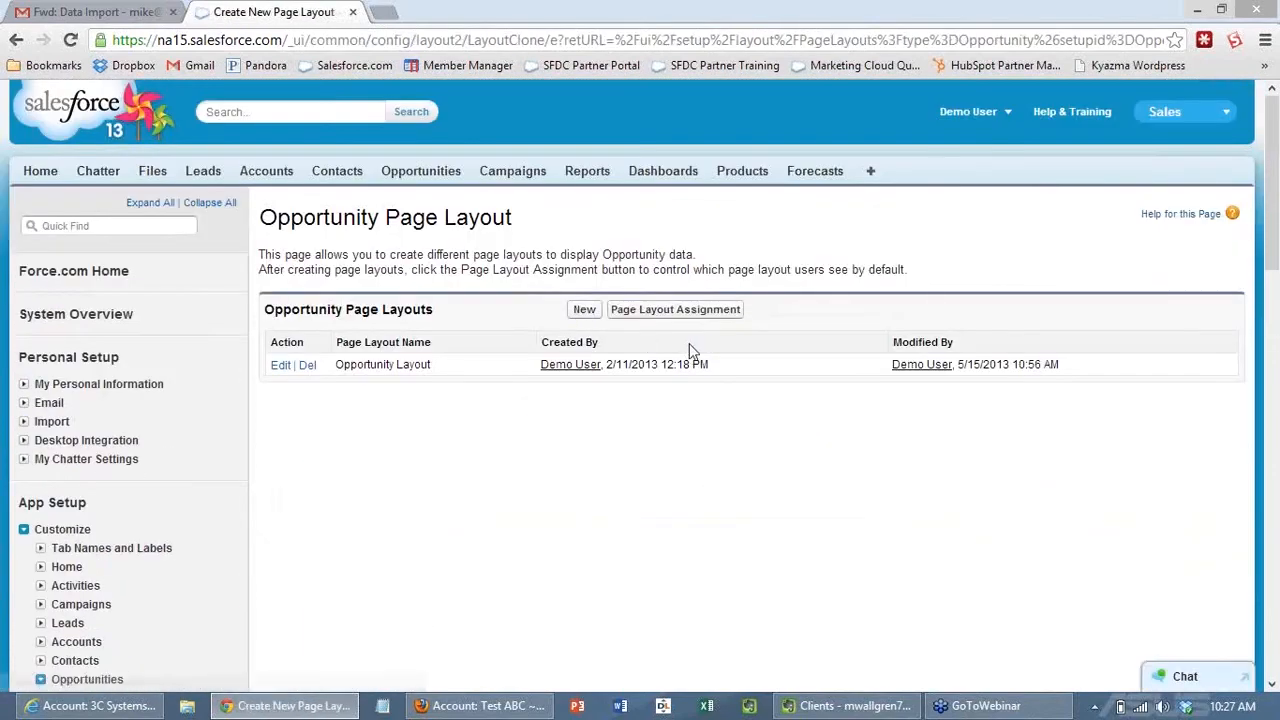
click(512, 336)
click(507, 365)
click(507, 364)
text(Channel U)
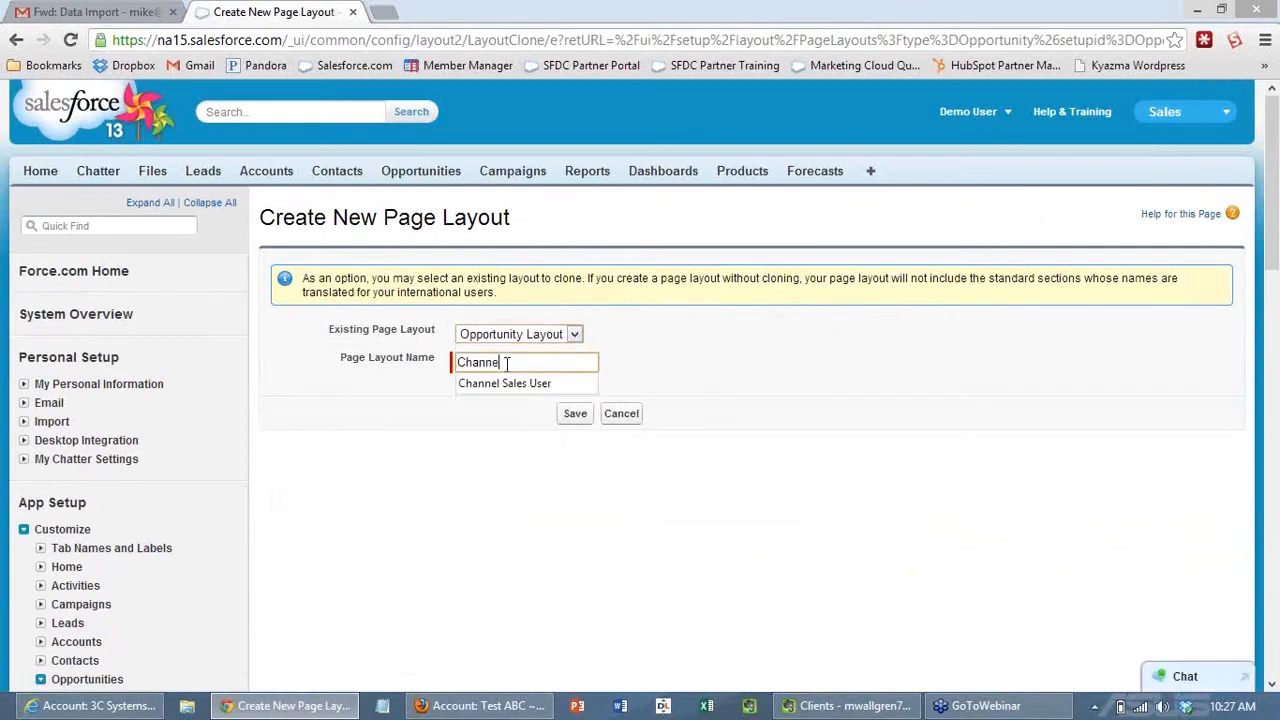
text(pportunity Layout)
click(577, 415)
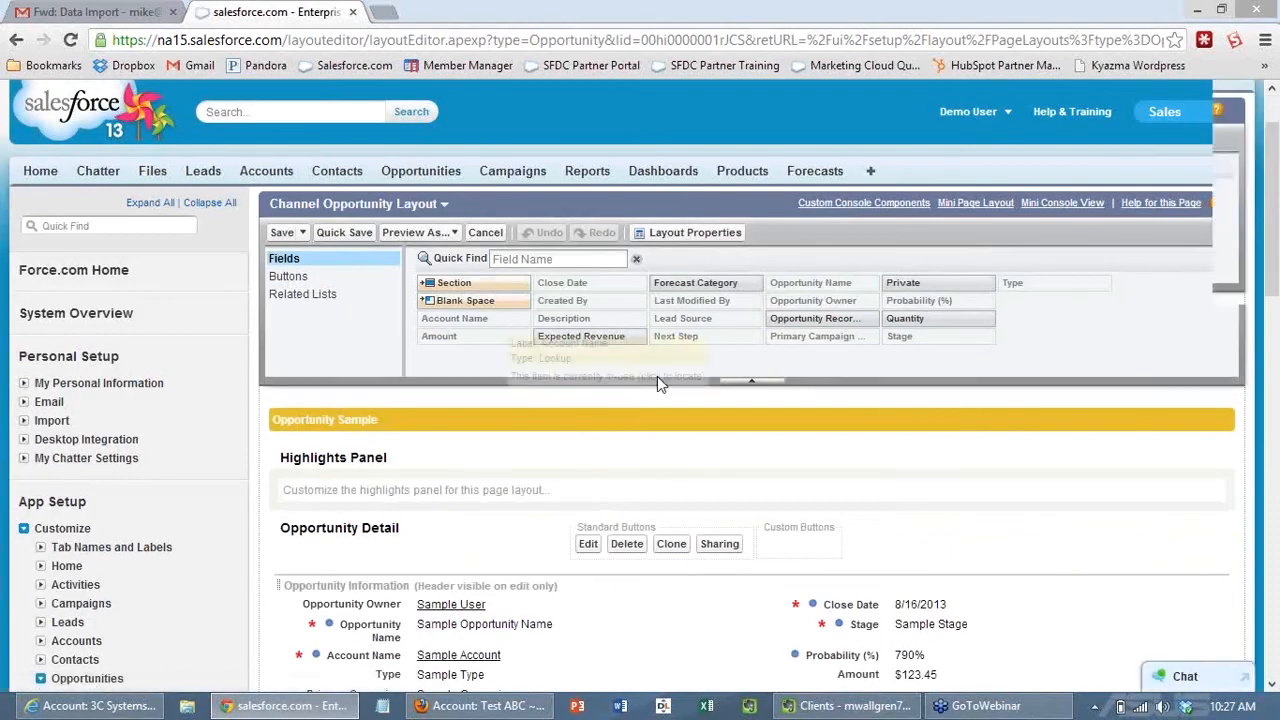
Step: Add the Forecast Category field between Probability (%) and Amount in the Channel Opportunity Layout's Opportunity Information section, and save the layout
scroll(885, 366, down, 3)
scroll(885, 366, up, 2)
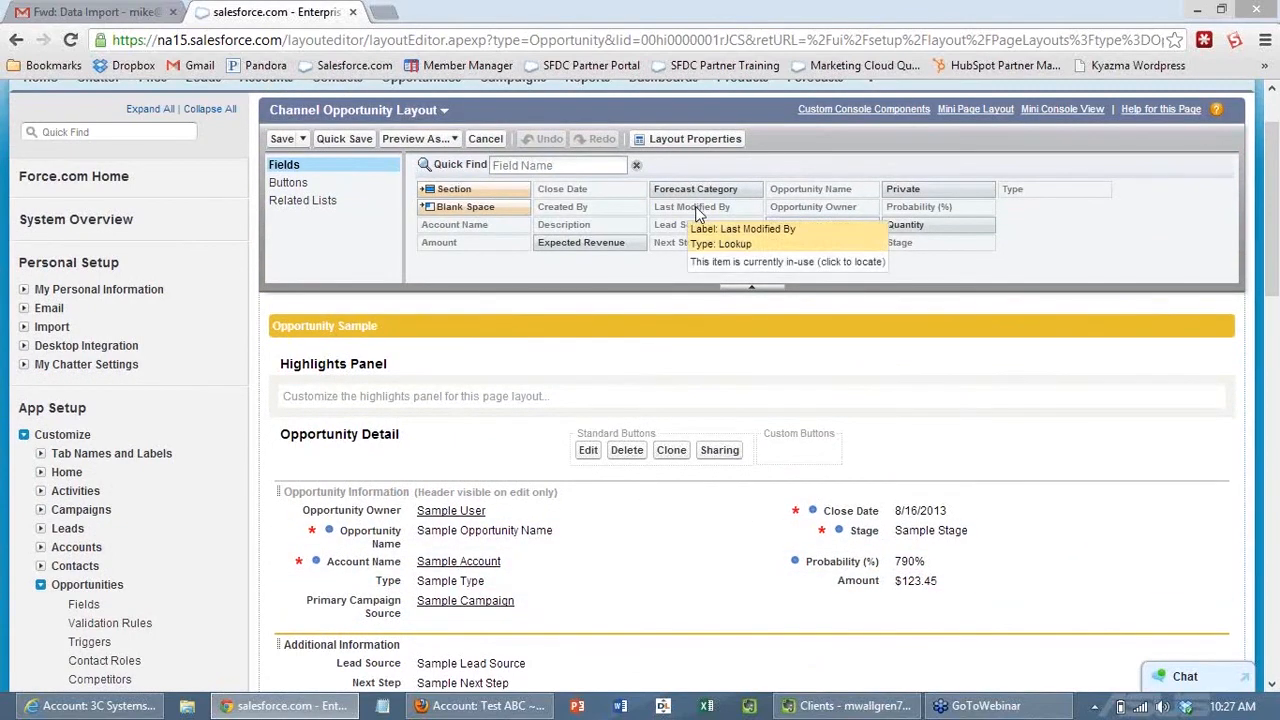
drag(695, 189, 848, 566)
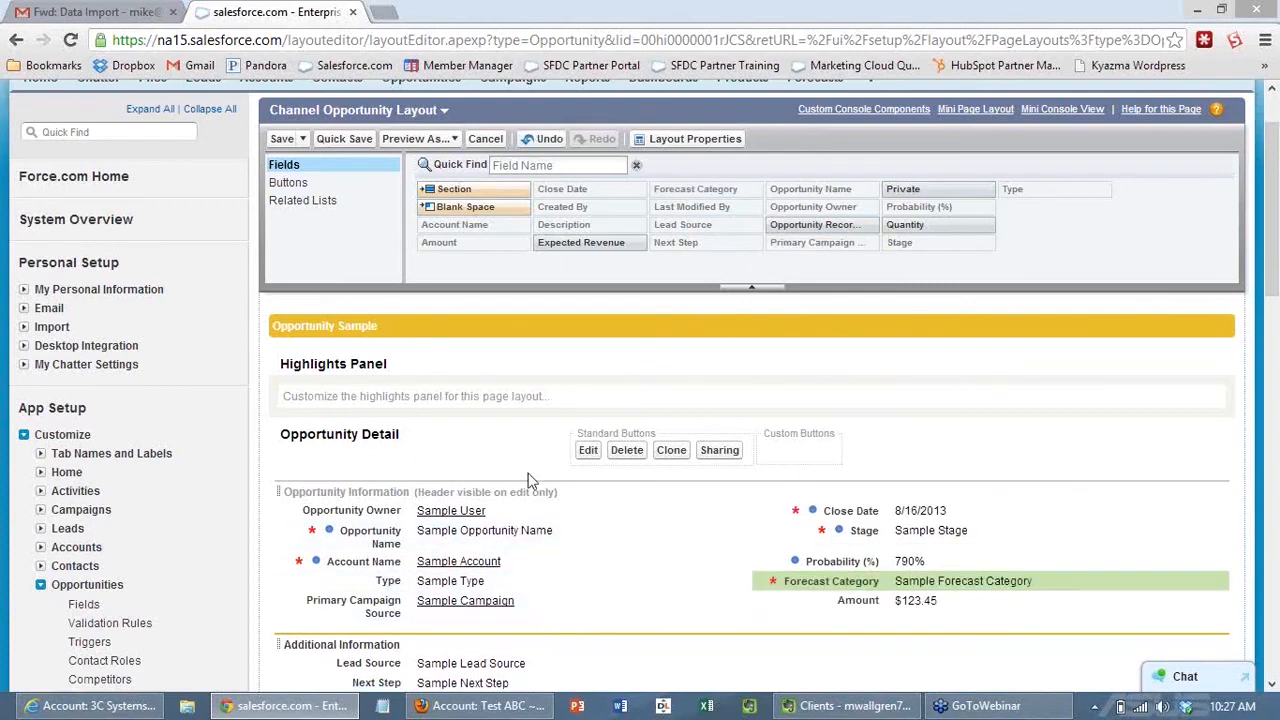
click(283, 140)
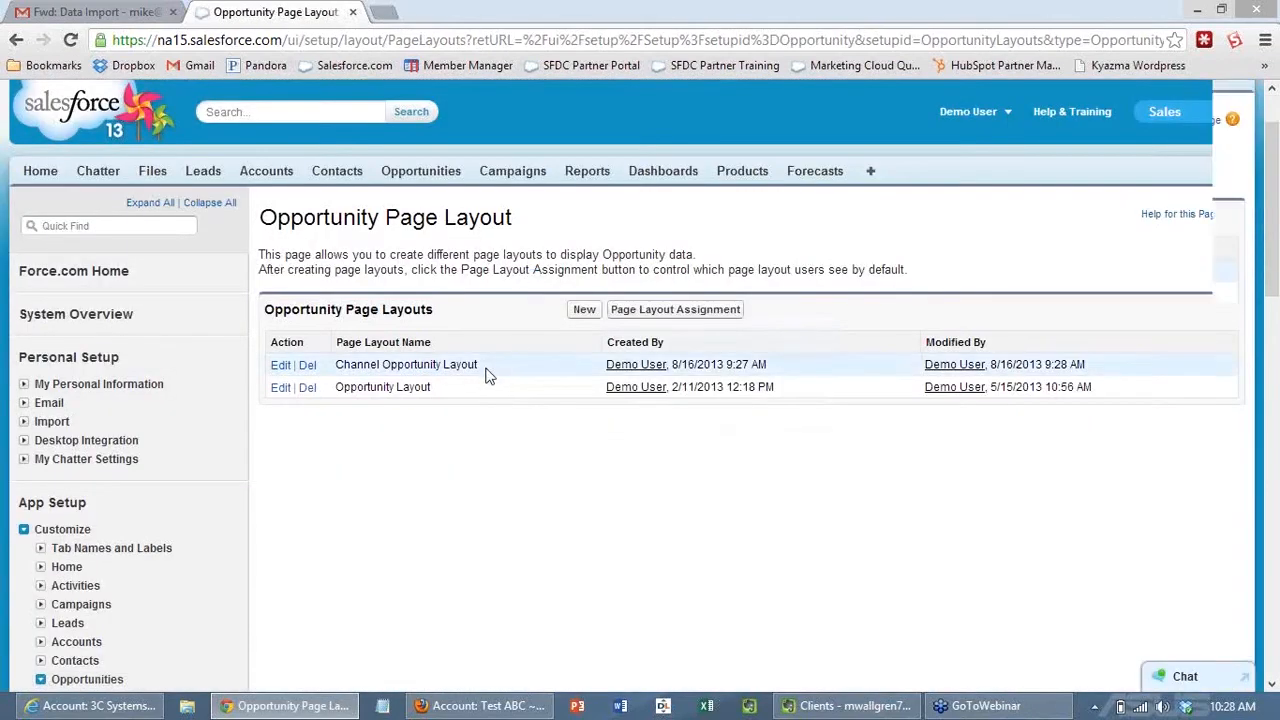
Step: Assign the Channel Opportunity Layout to the Channel Opportunity Record Type for all profiles, and save the page layout assignments
scroll(489, 376, down, 2)
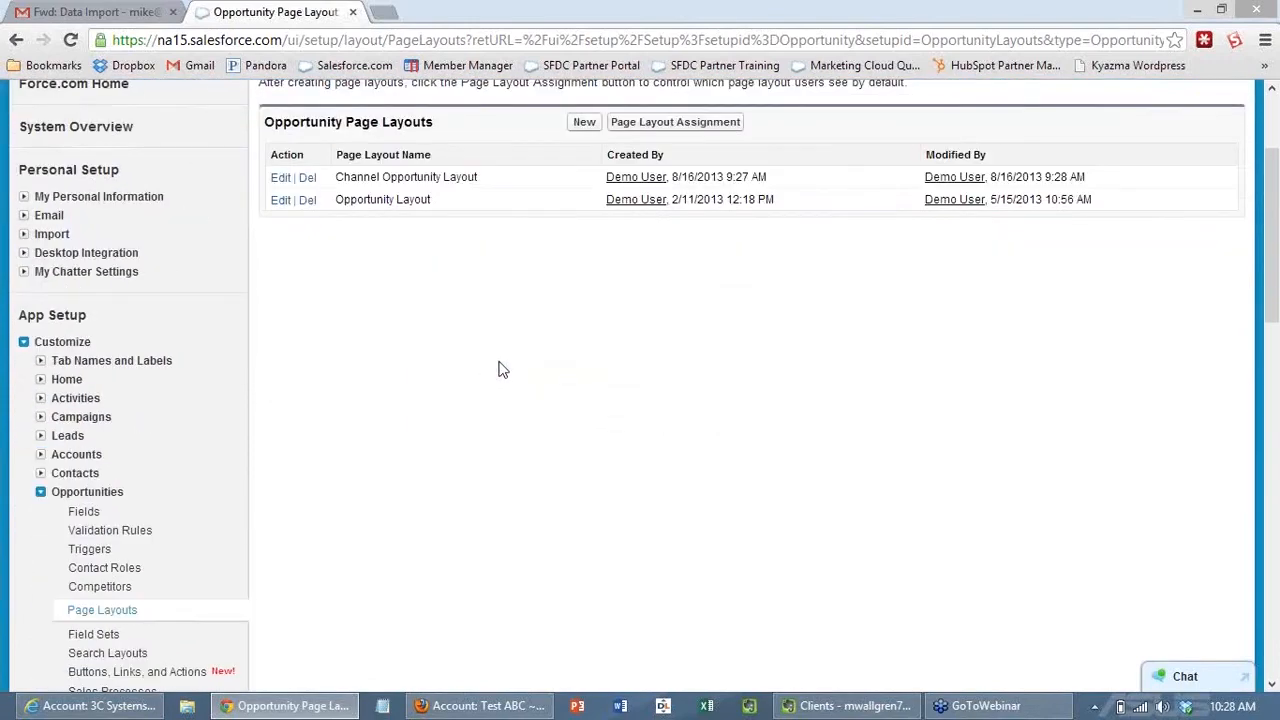
scroll(500, 366, up, 1)
click(723, 228)
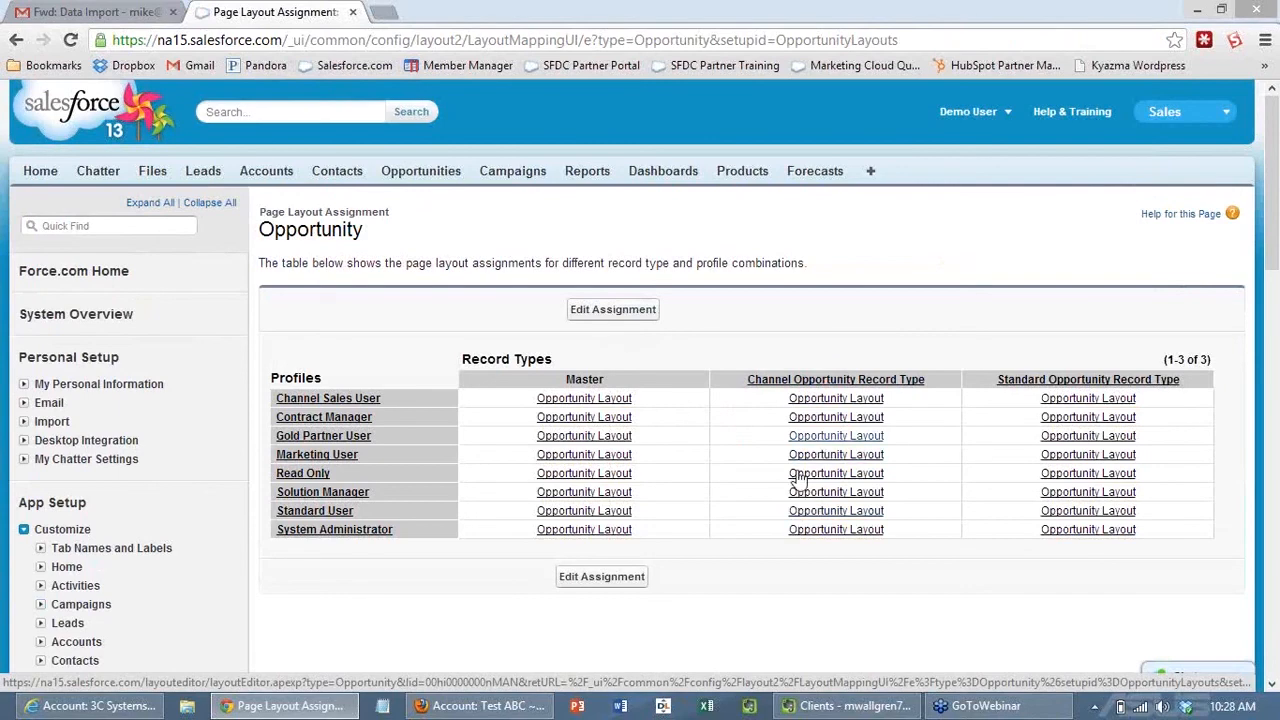
click(634, 312)
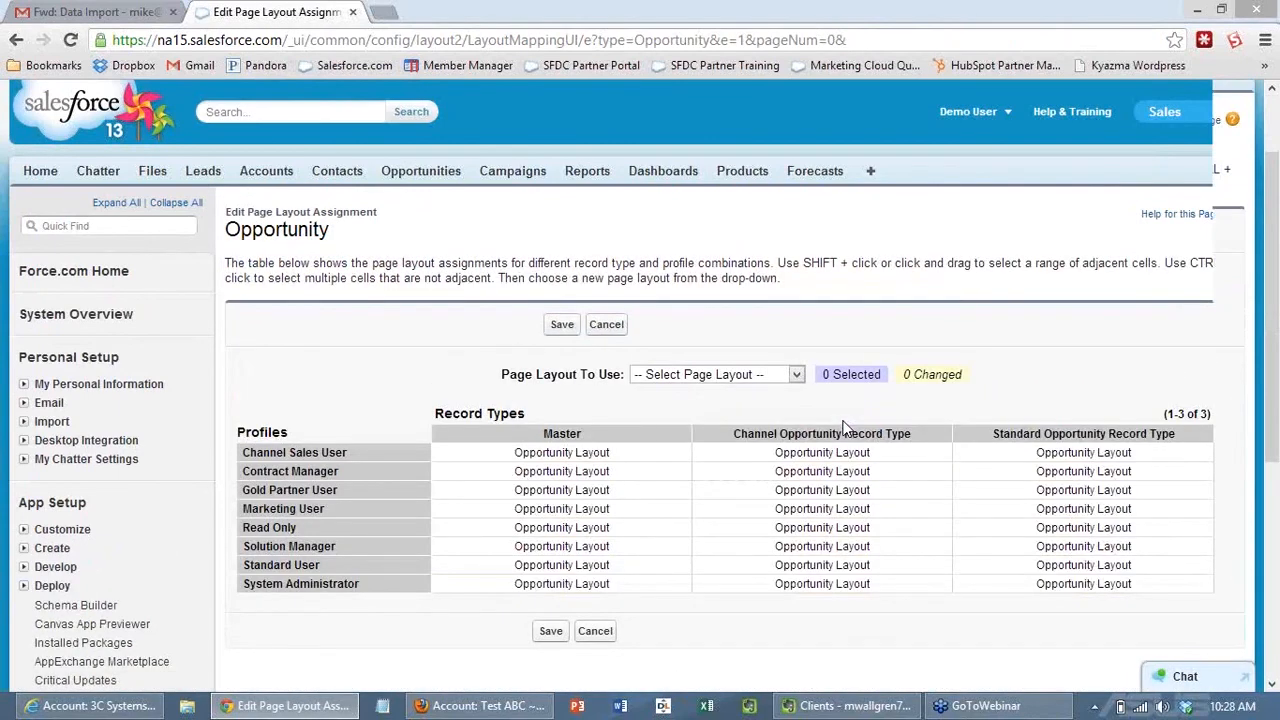
scroll(843, 427, down, 1)
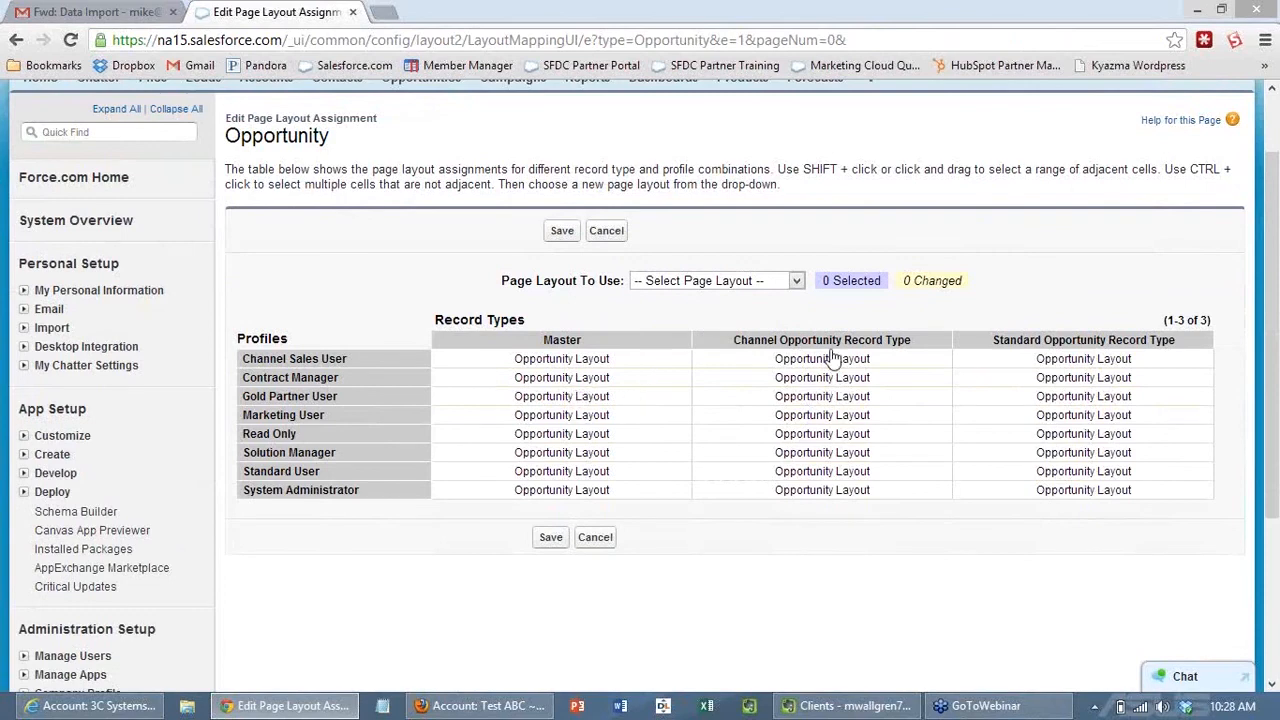
click(773, 283)
click(760, 310)
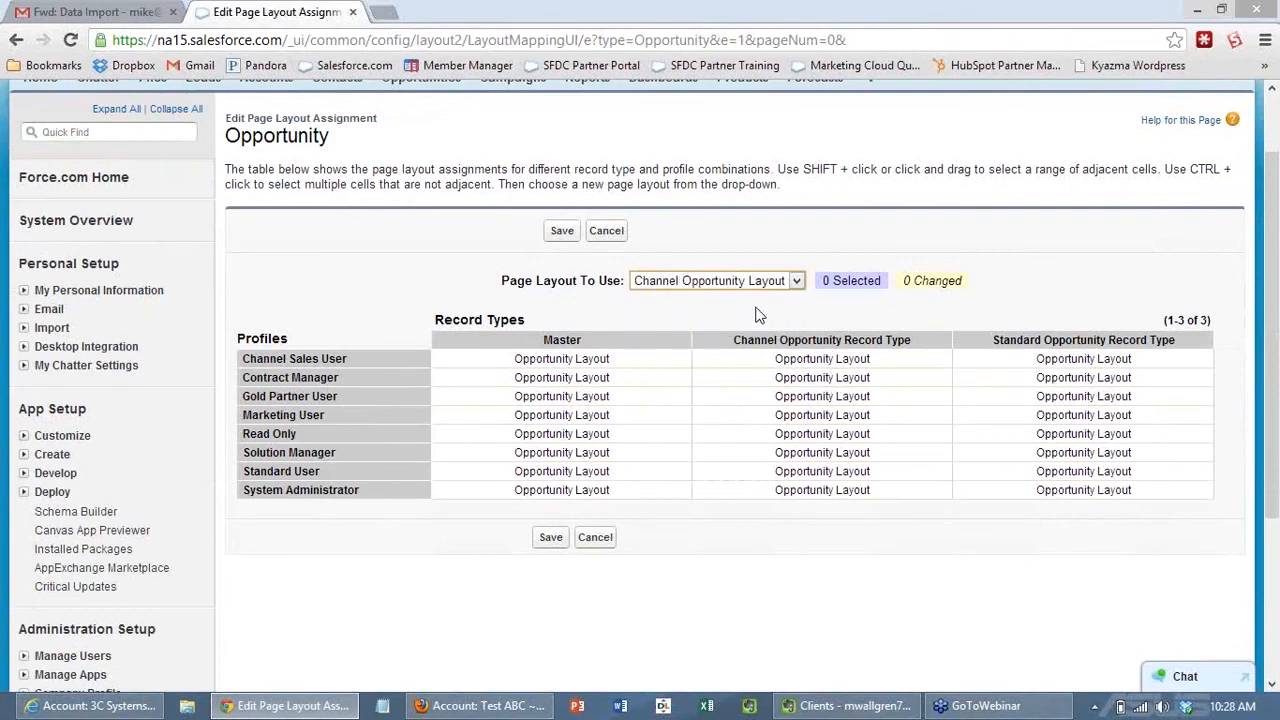
click(820, 363)
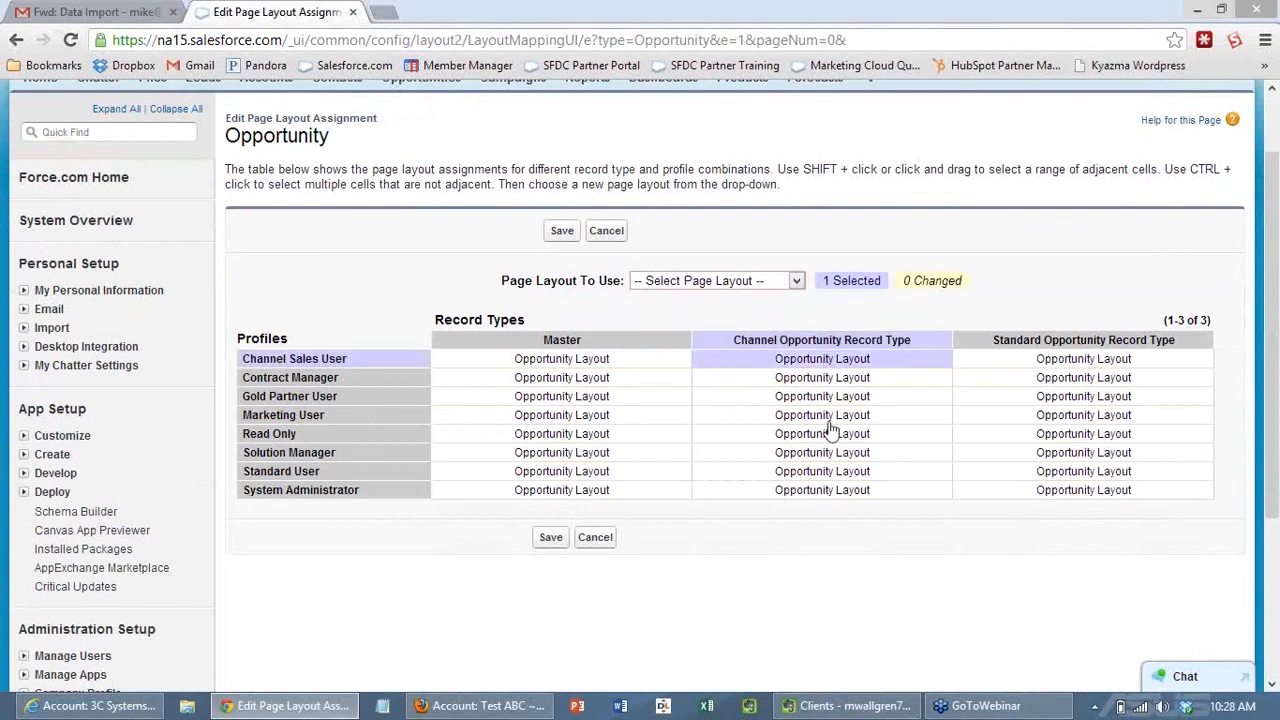
shift+click(837, 494)
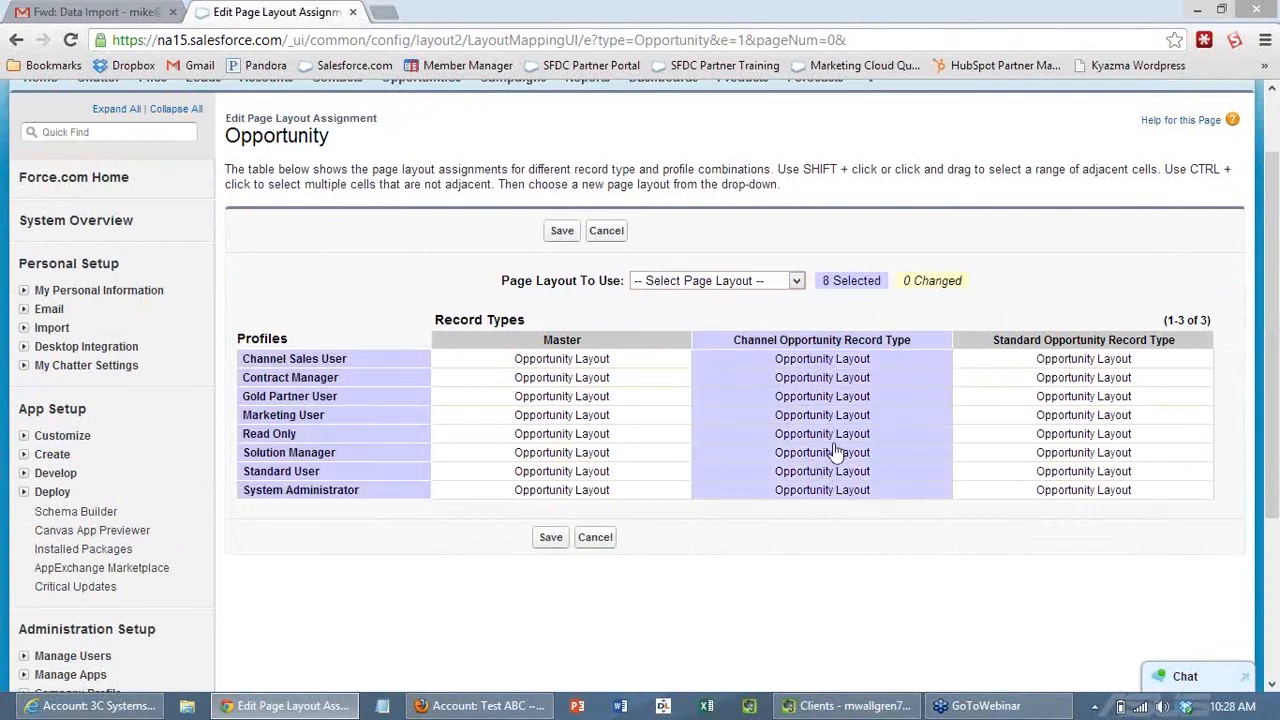
click(776, 281)
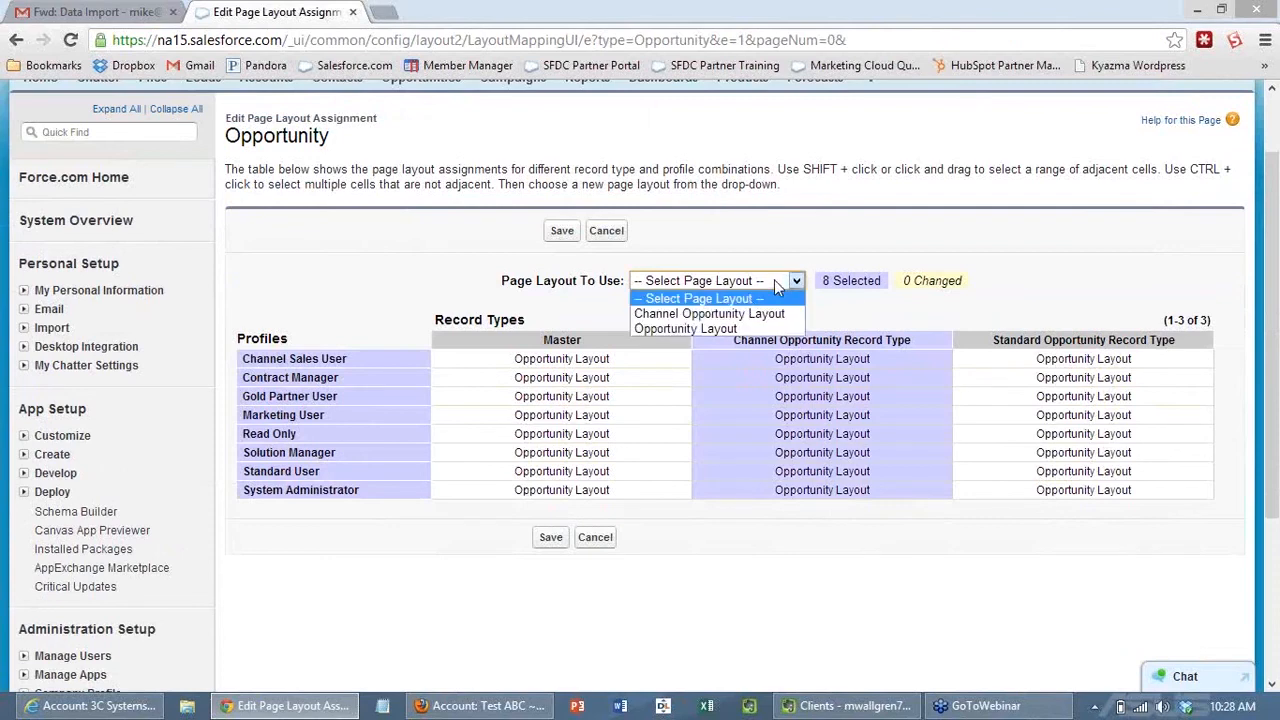
click(750, 315)
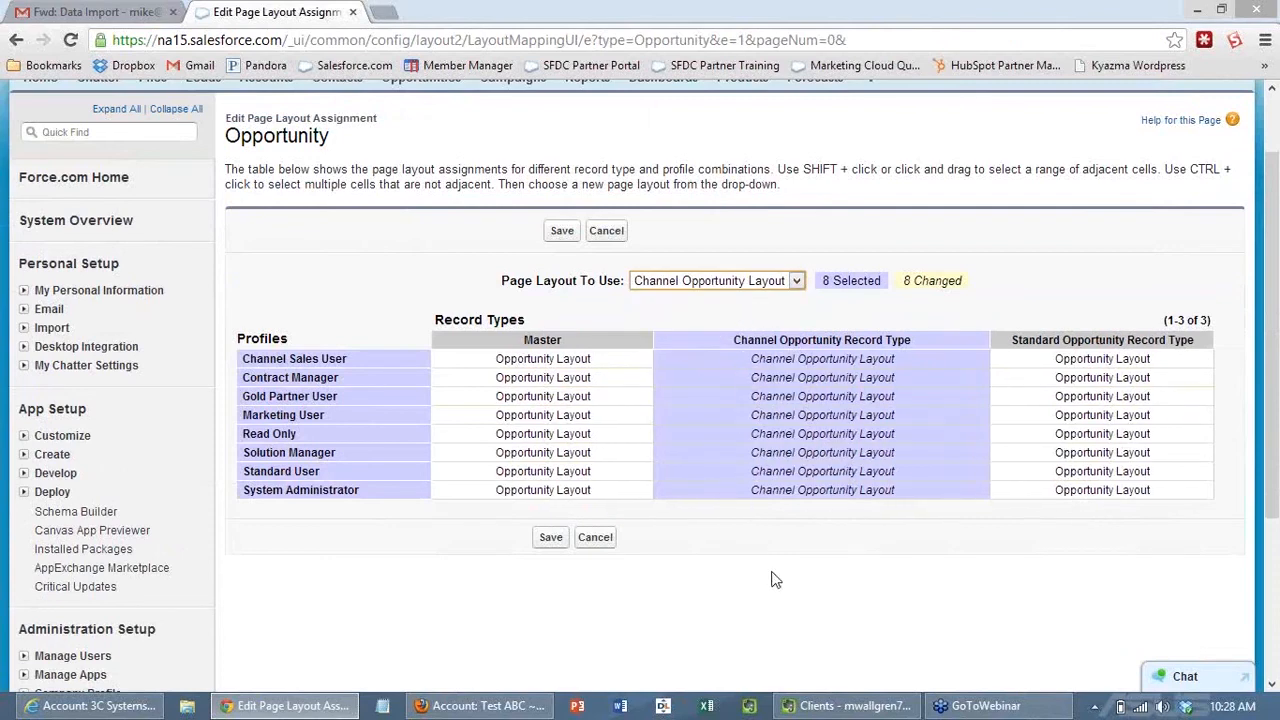
click(551, 537)
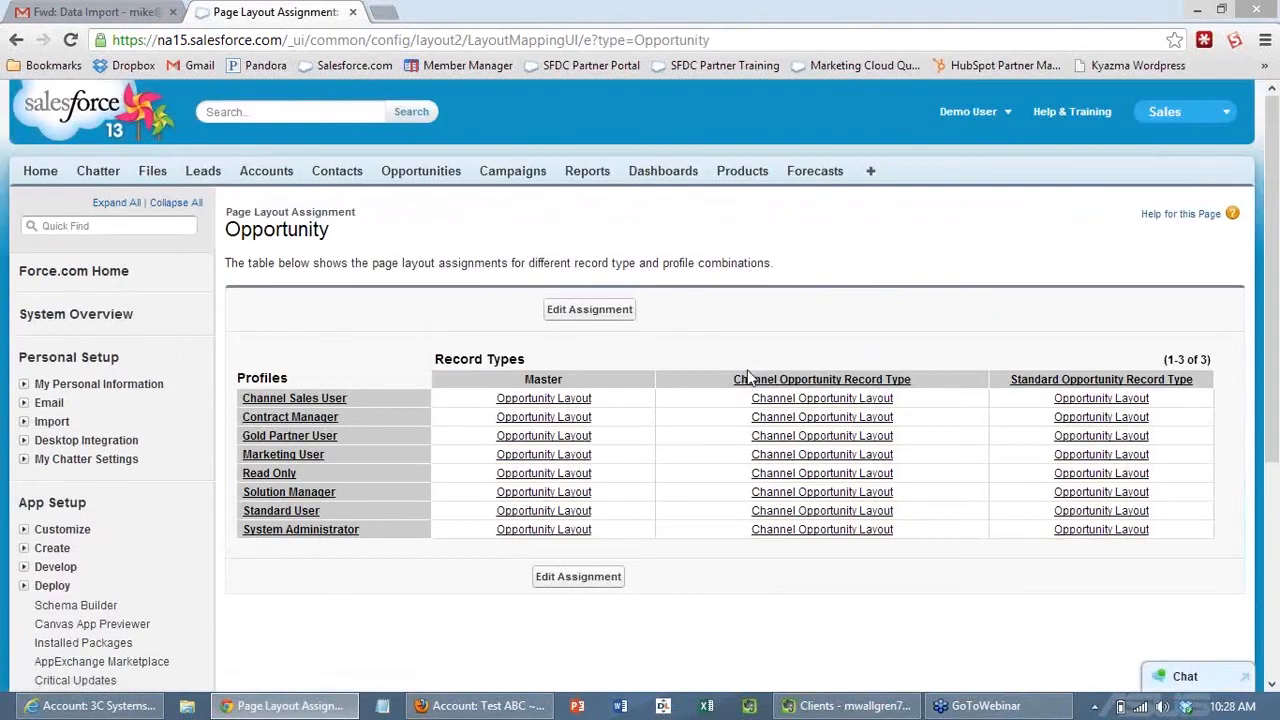
Step: In the channel sales user's Internet Explorer session, check the new opportunity form for 3C Systems with the Channel Opportunity Record Type and leave it unsaved
mouse_move(285, 710)
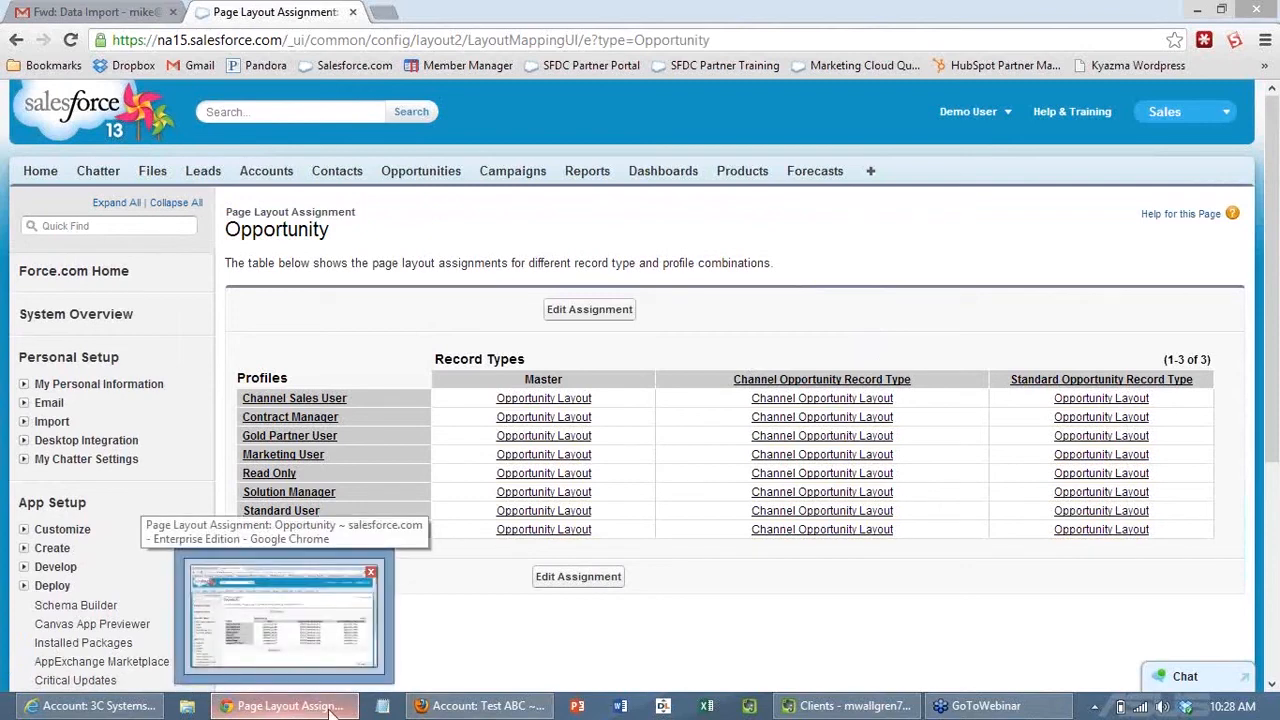
click(100, 706)
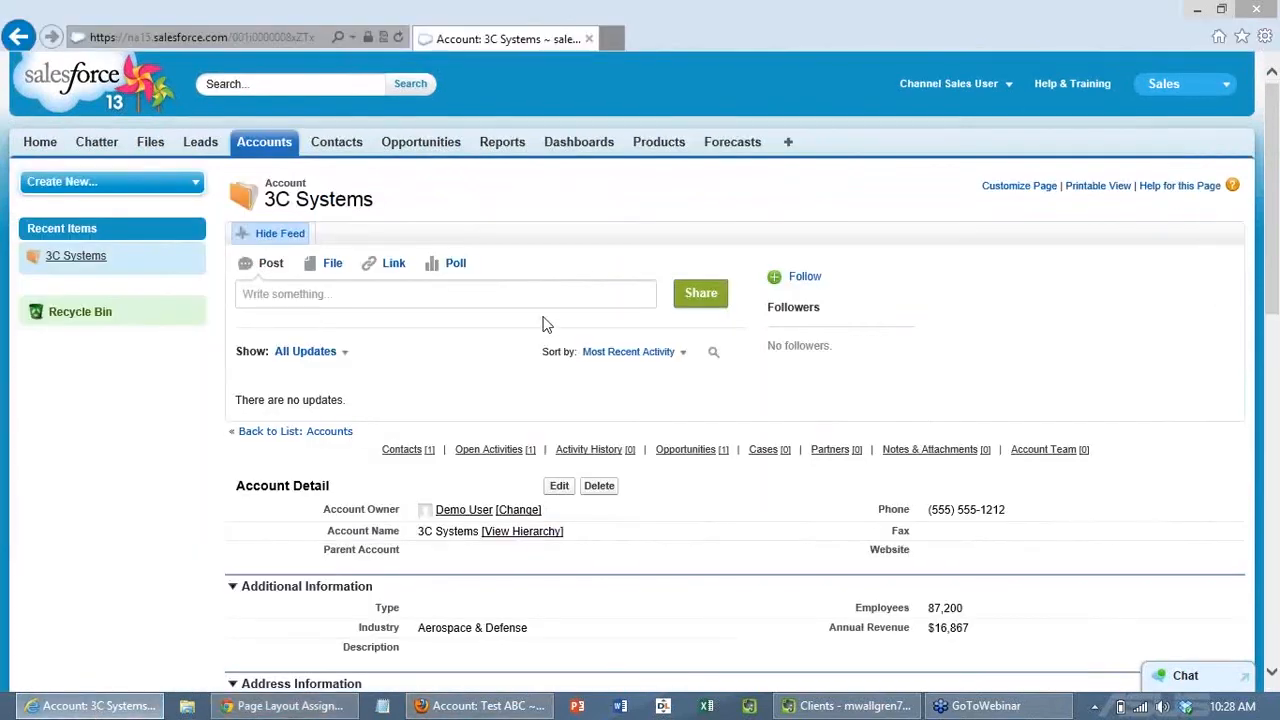
scroll(546, 324, down, 2)
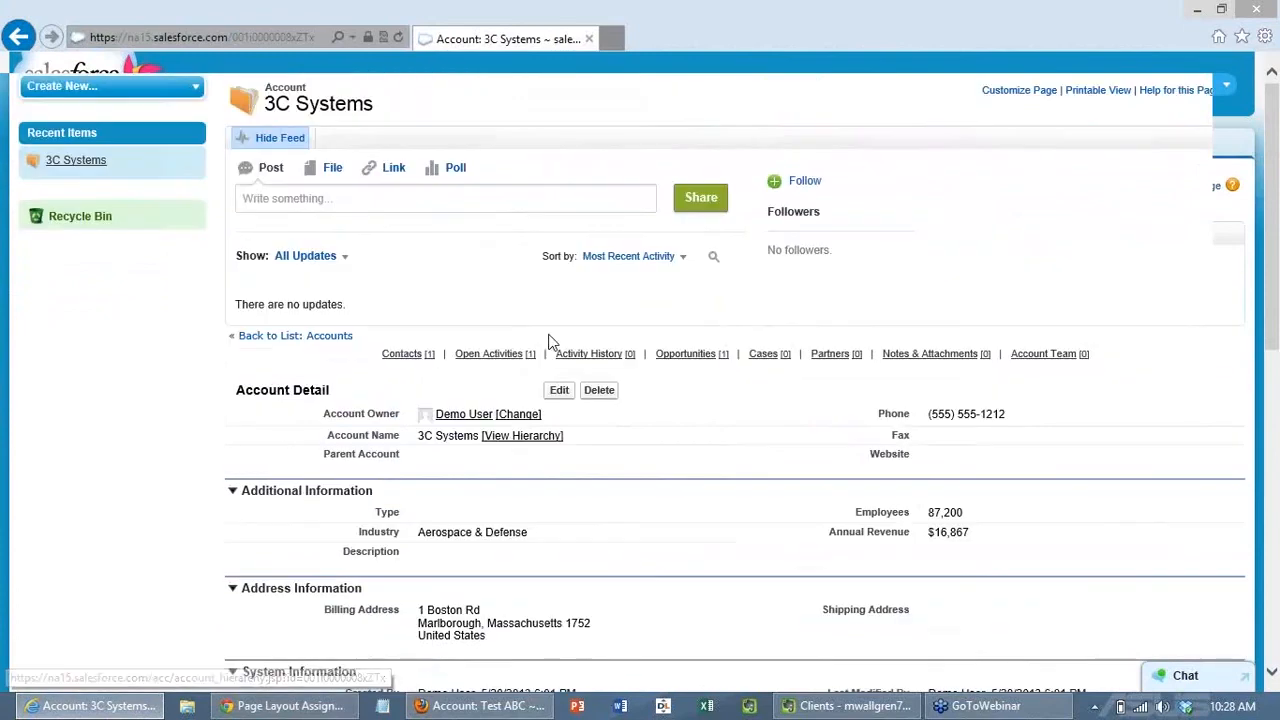
scroll(551, 349, down, 5)
scroll(485, 465, down, 1)
click(568, 418)
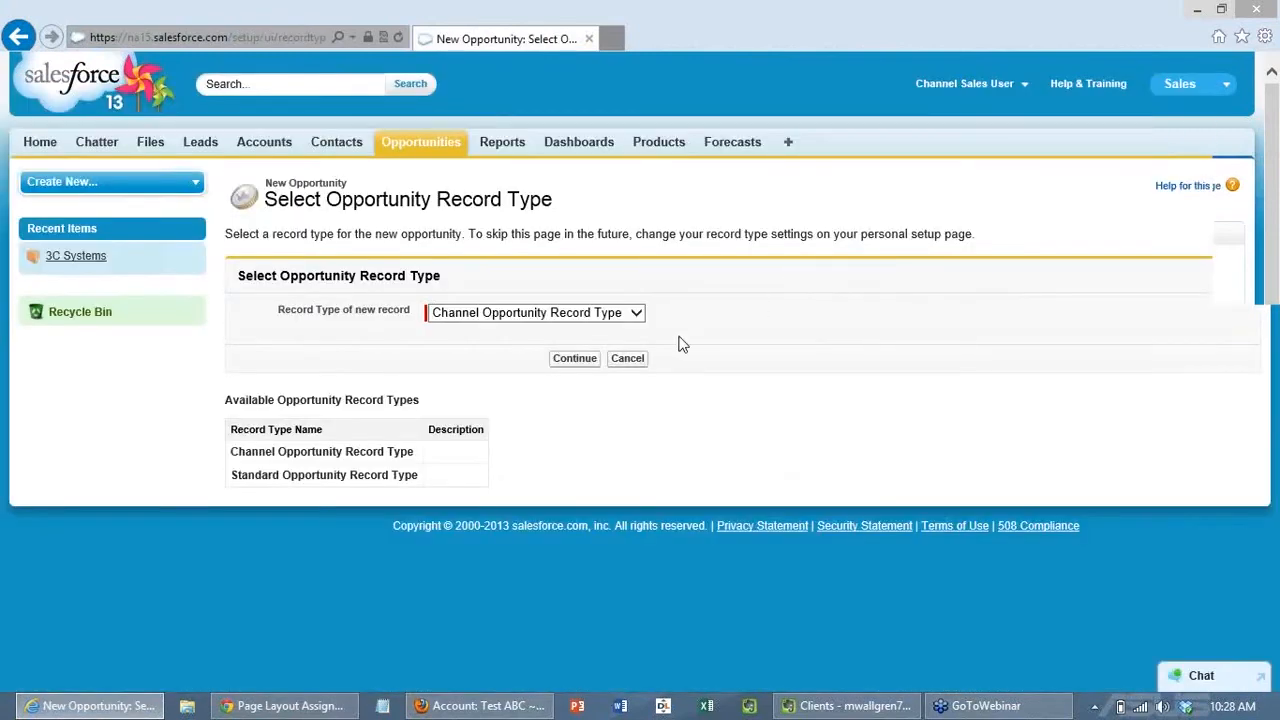
click(576, 362)
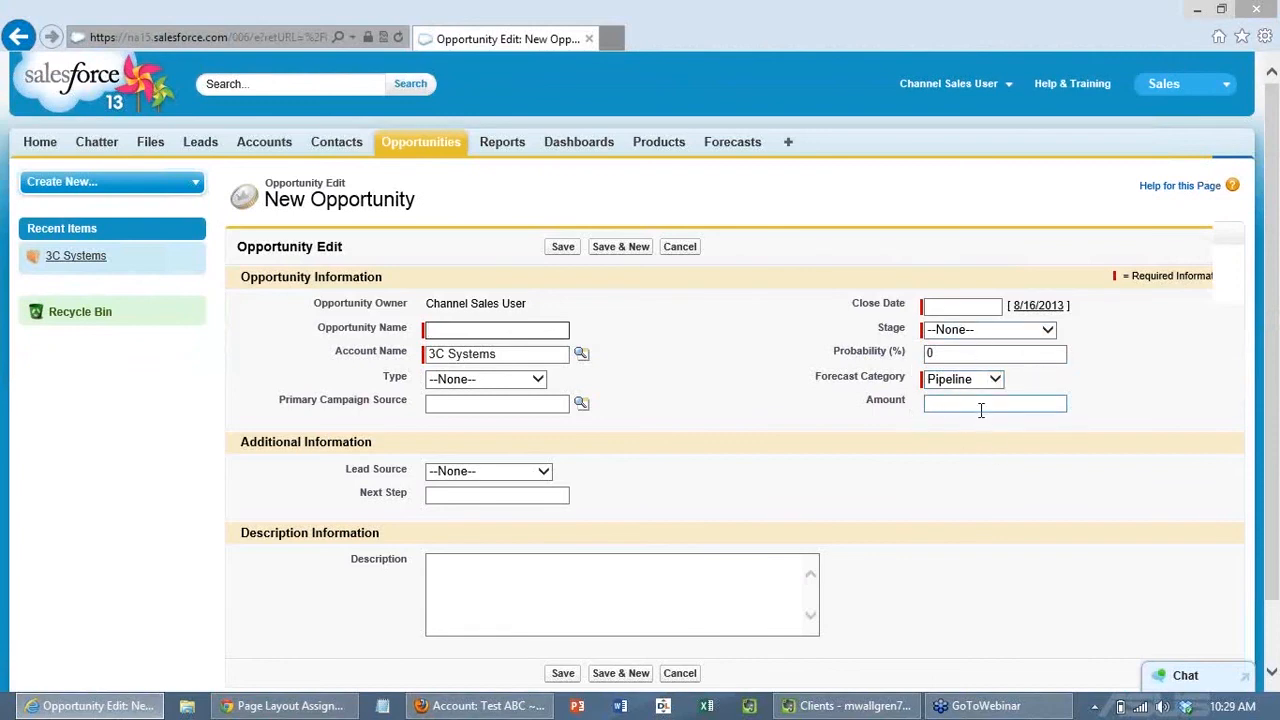
click(679, 246)
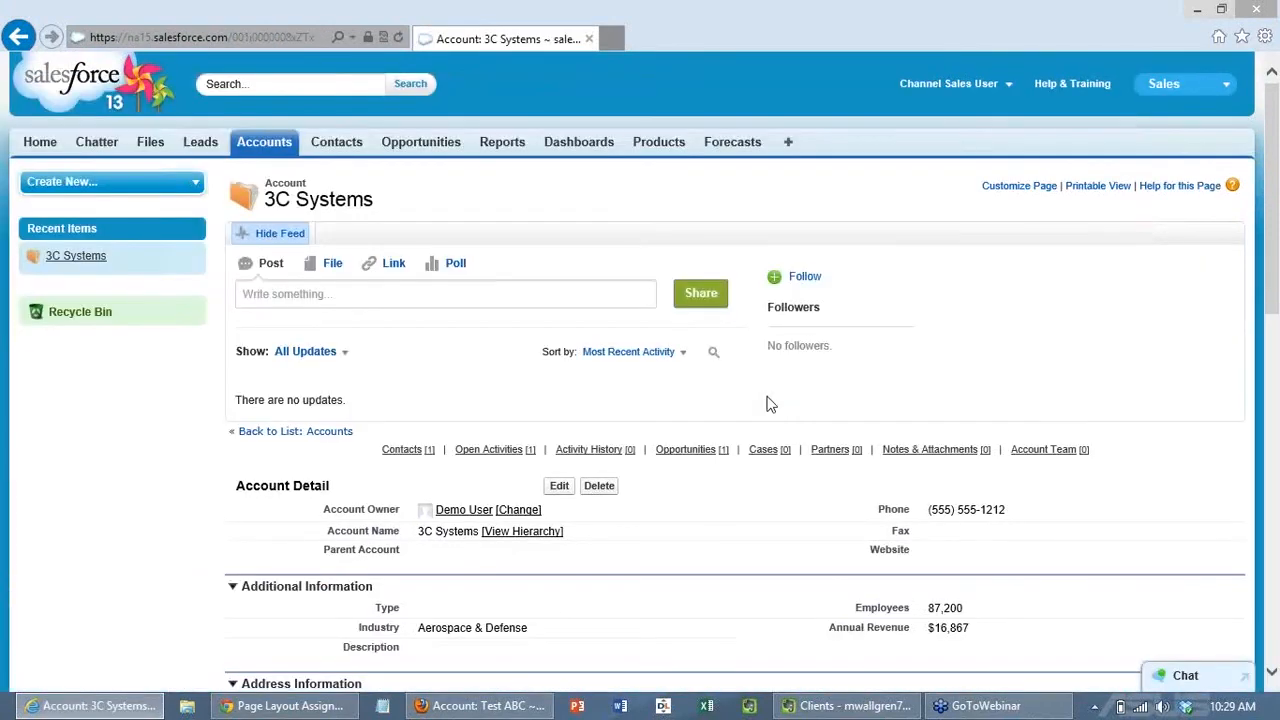